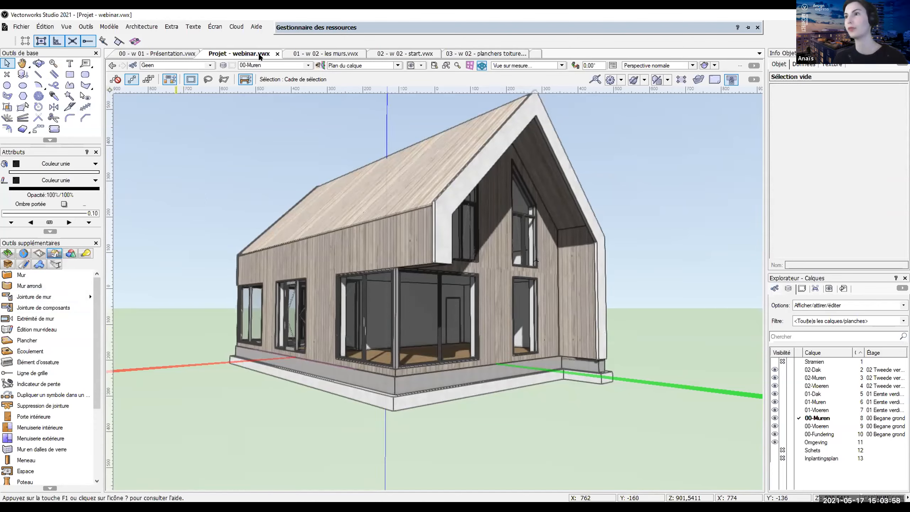
Step: Switch to the drawing 01 - w 02 - les murs.vwx and hide its Canevas layer
click(303, 53)
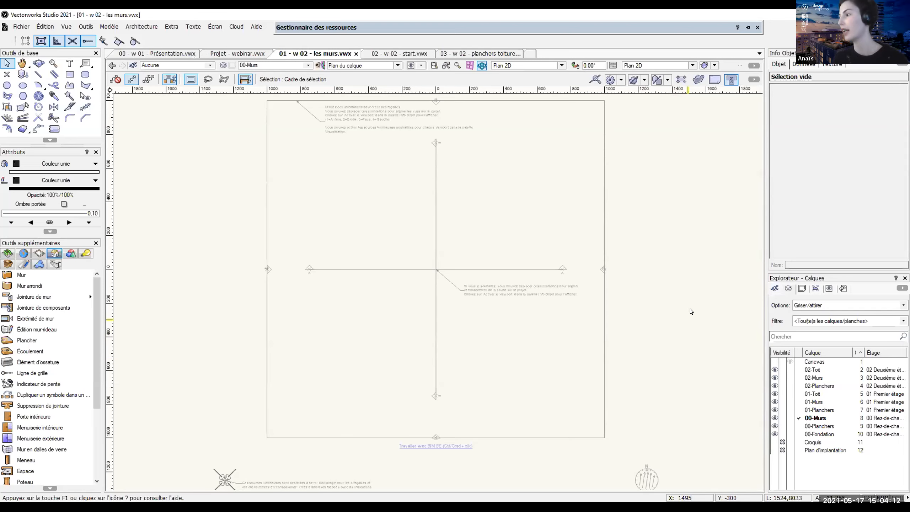
click(782, 361)
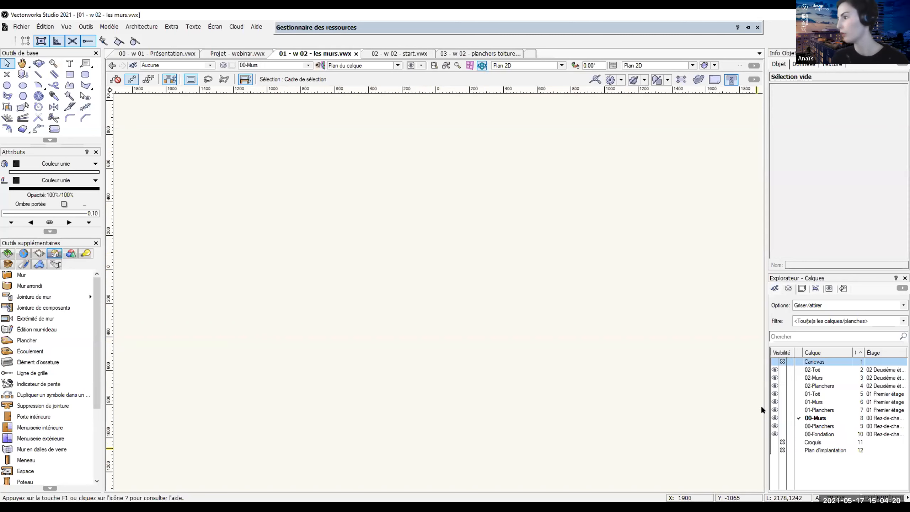
scroll(345, 281, up, 2)
middle_drag(337, 274, 355, 276)
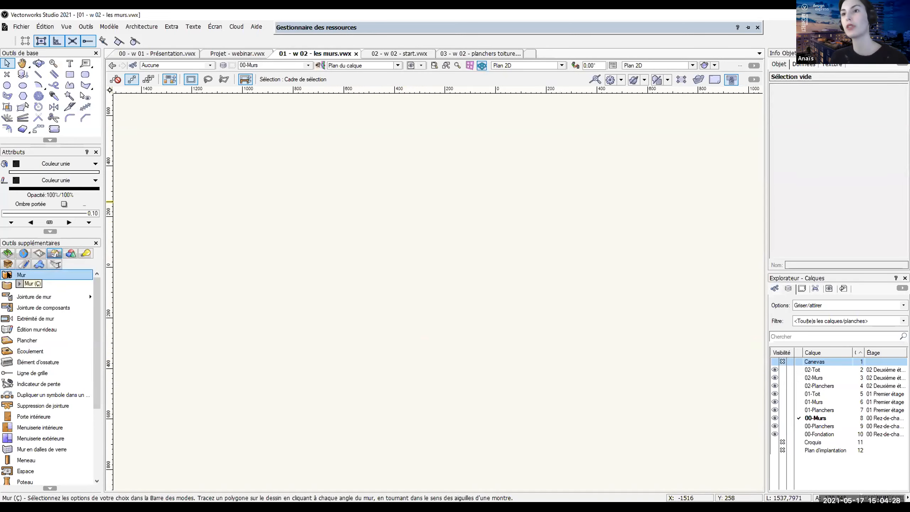
Step: Draw a single straight horizontal wall about 739 long in polygon mode, with its insertion line on the left edge
click(42, 271)
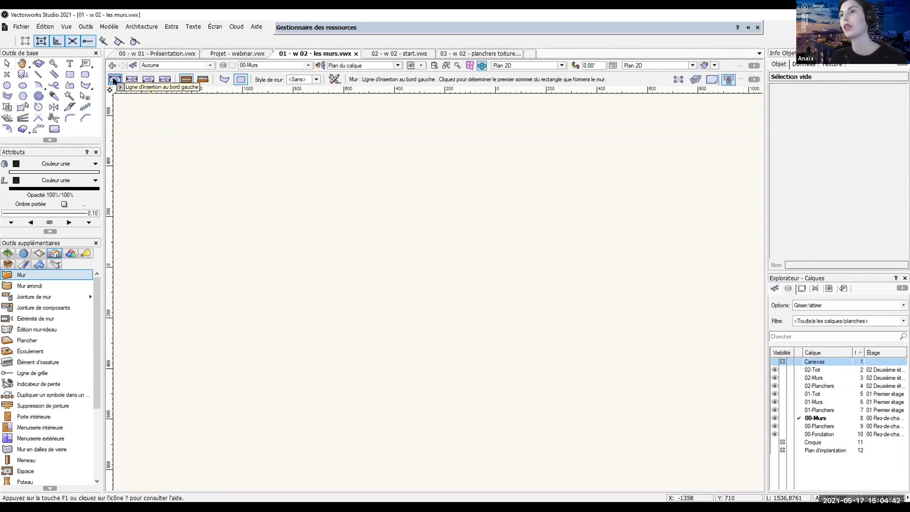
click(160, 81)
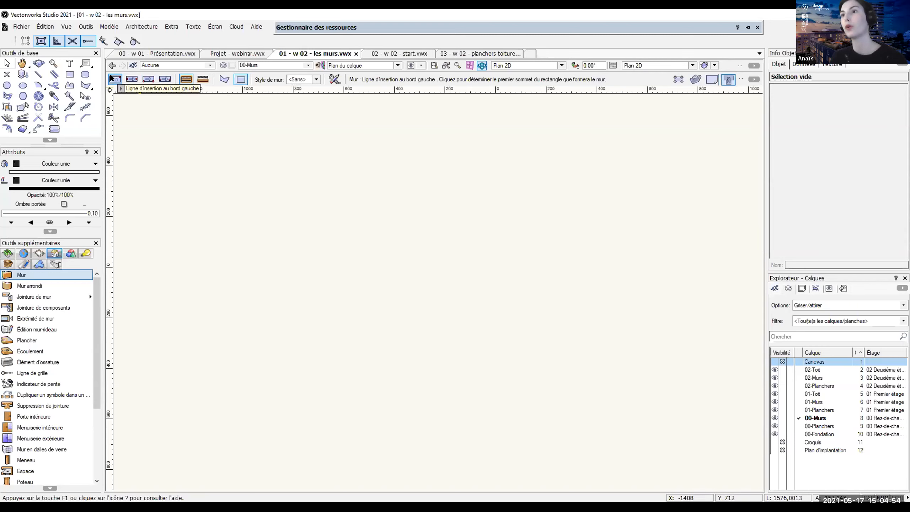
click(177, 159)
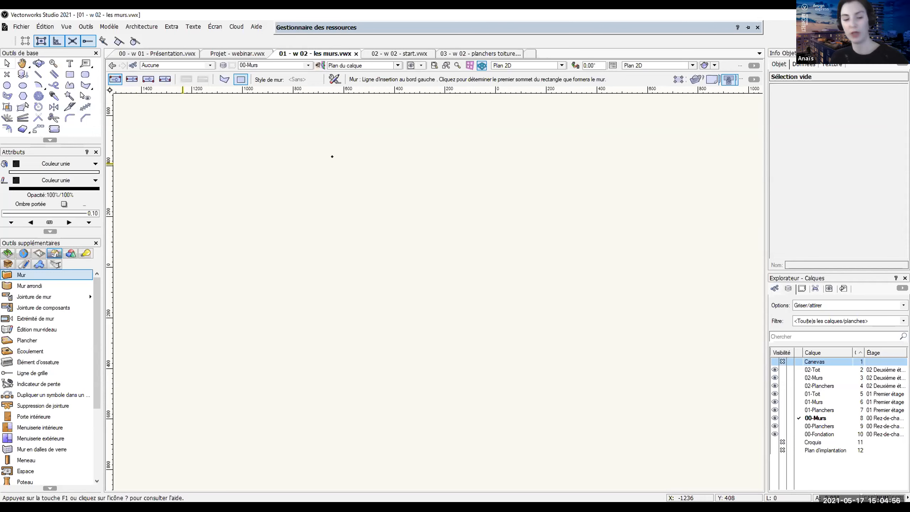
click(182, 164)
click(224, 79)
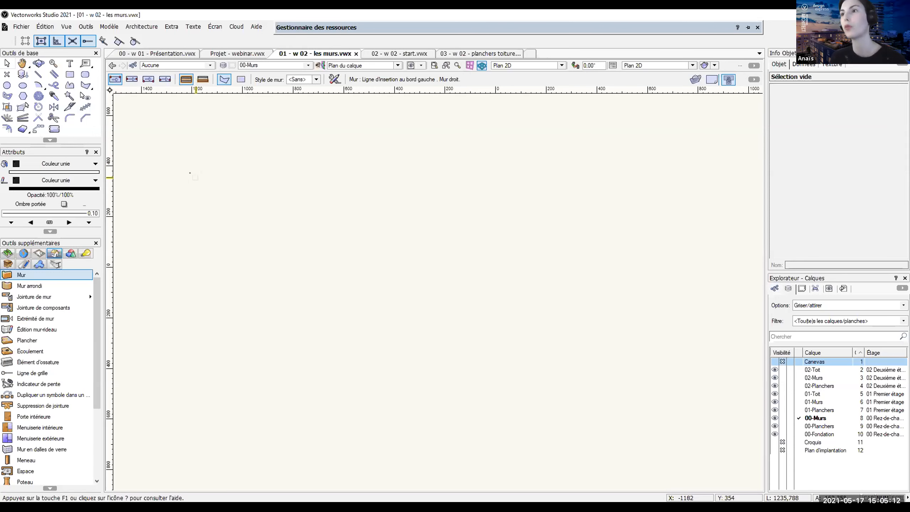
click(196, 177)
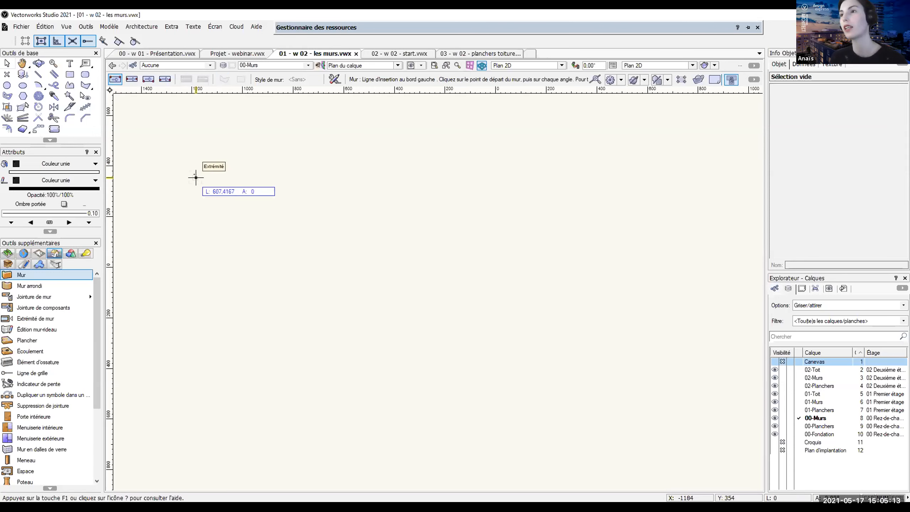
click(383, 178)
click(383, 177)
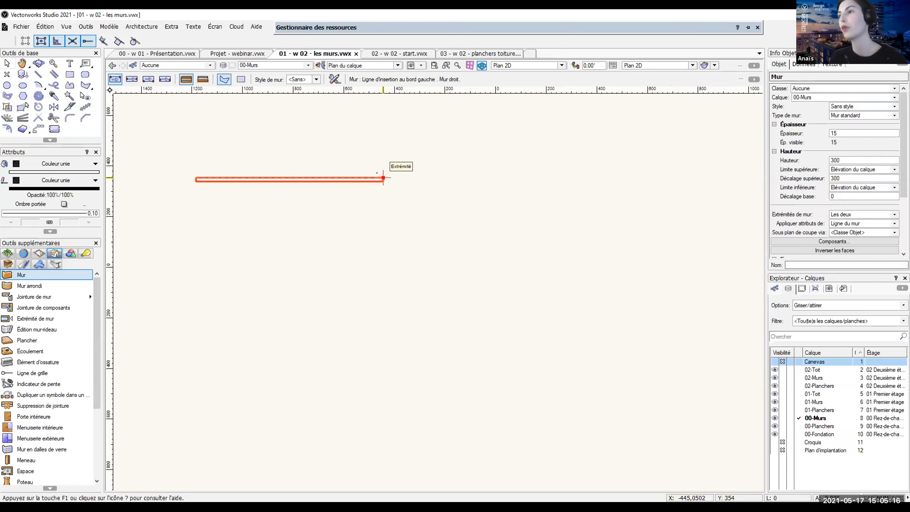
scroll(198, 194, up, 5)
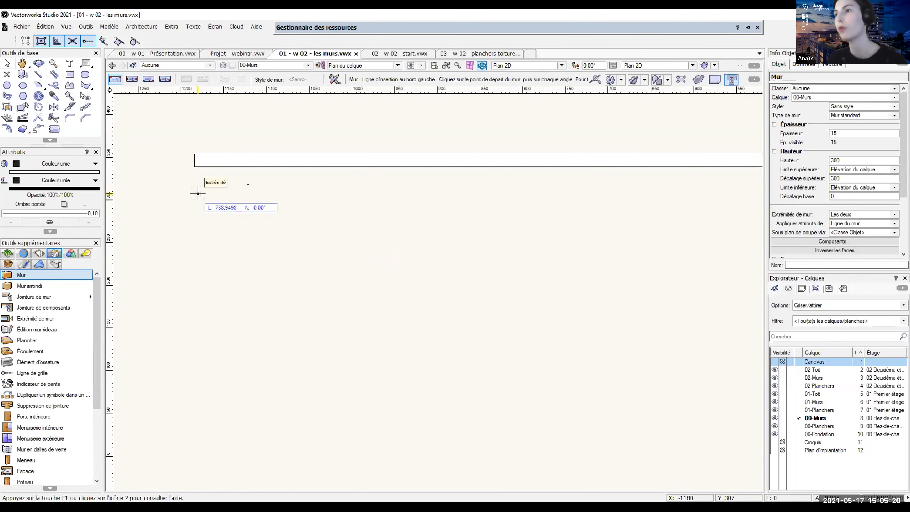
click(198, 193)
scroll(255, 194, up, 2)
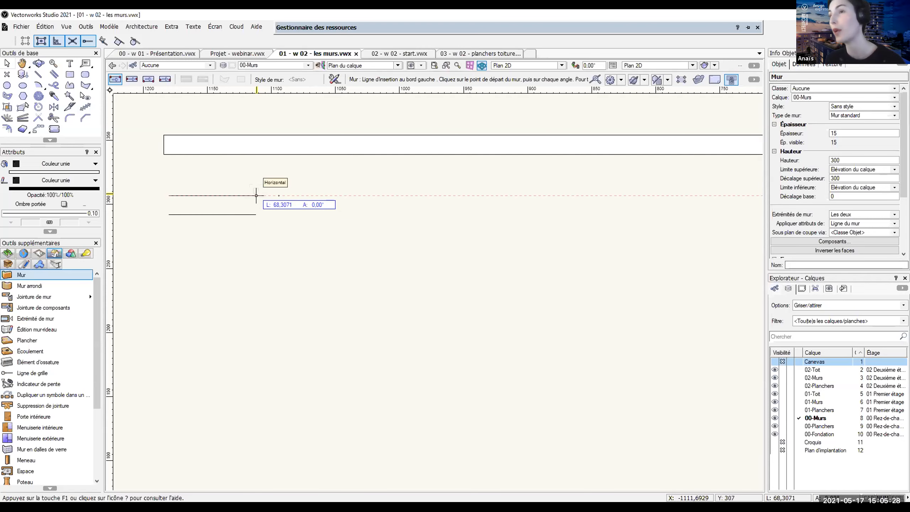
key(Escape)
scroll(247, 197, down, 3)
middle_drag(310, 213, 174, 159)
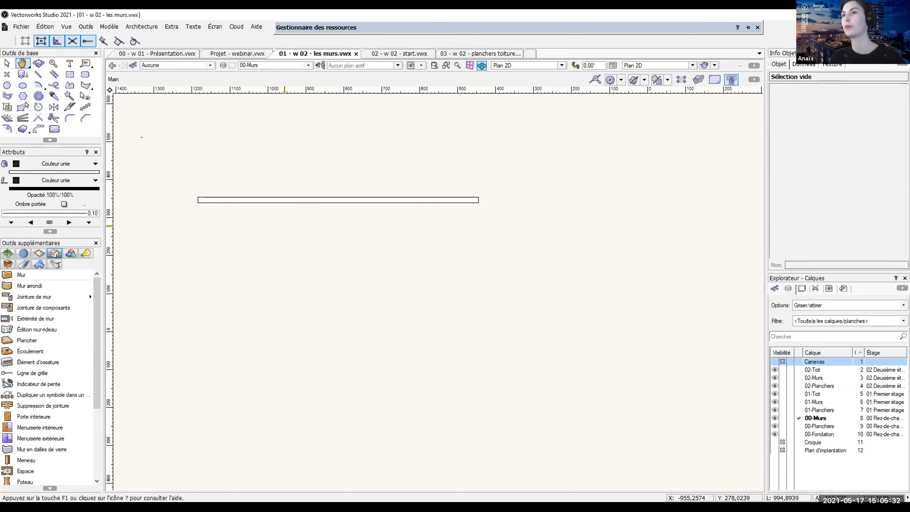
Step: Delete the horizontal test wall from the drawing
click(6, 62)
click(307, 200)
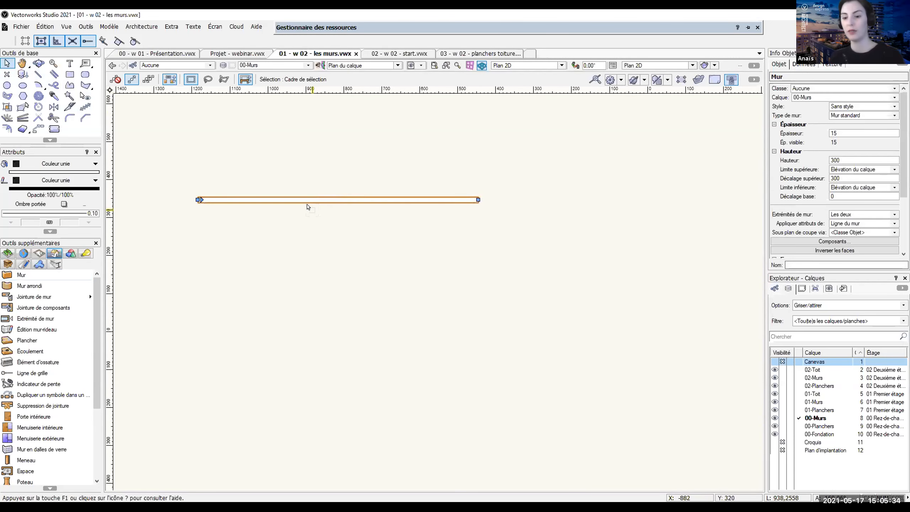
key(Delete)
Step: Set the Wall tool to rectangle mode, preview a square wall layout, and cancel it
click(32, 275)
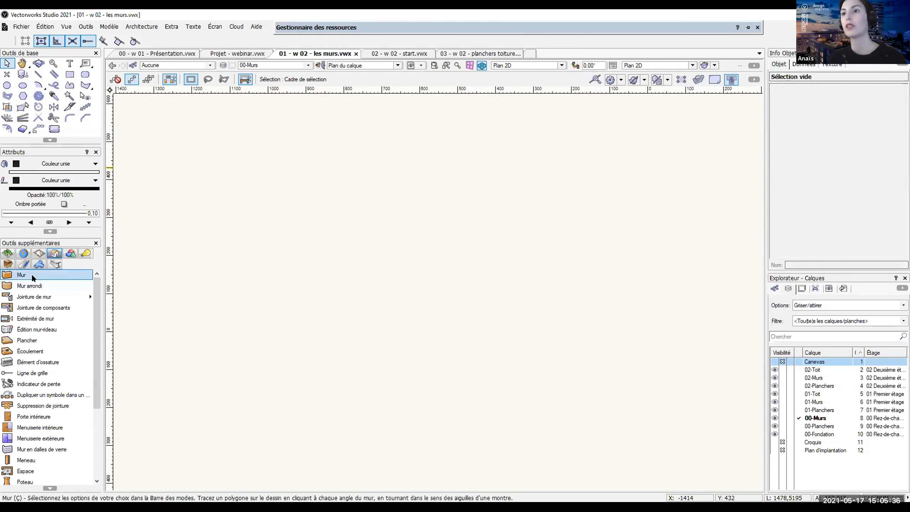
click(32, 276)
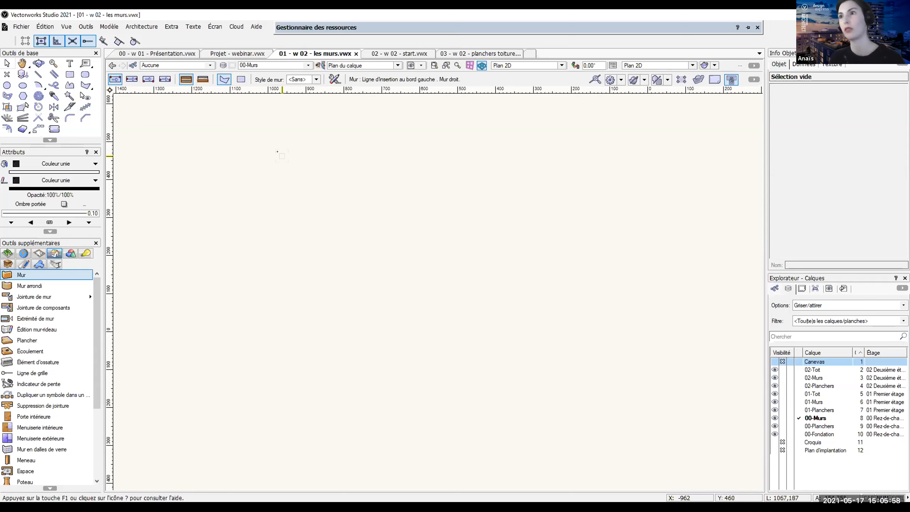
click(240, 79)
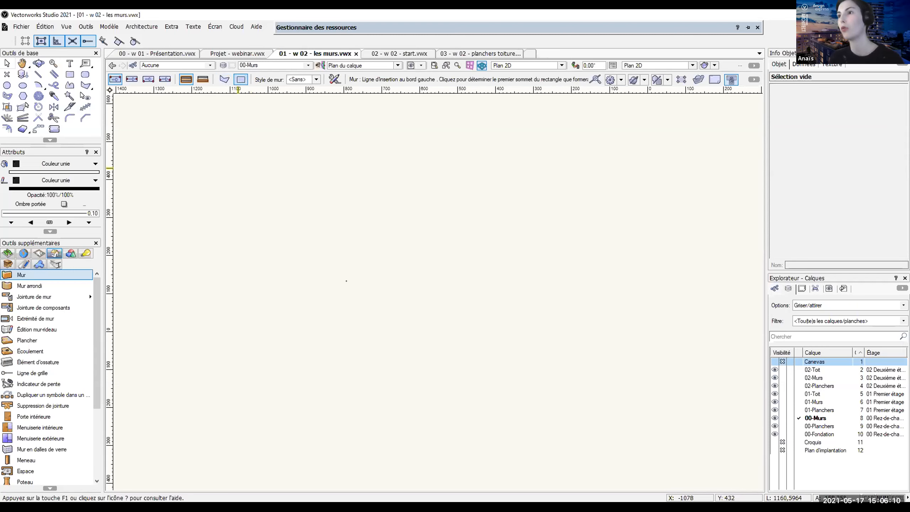
click(238, 167)
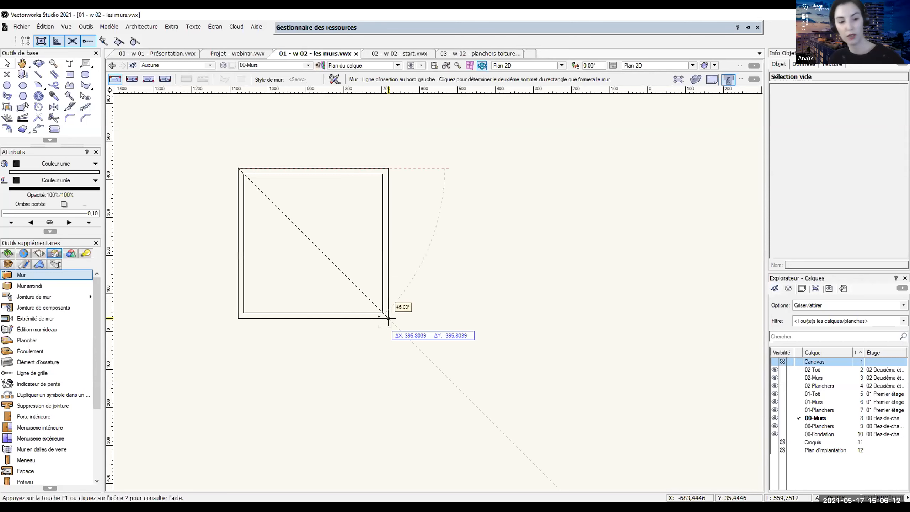
key(Escape)
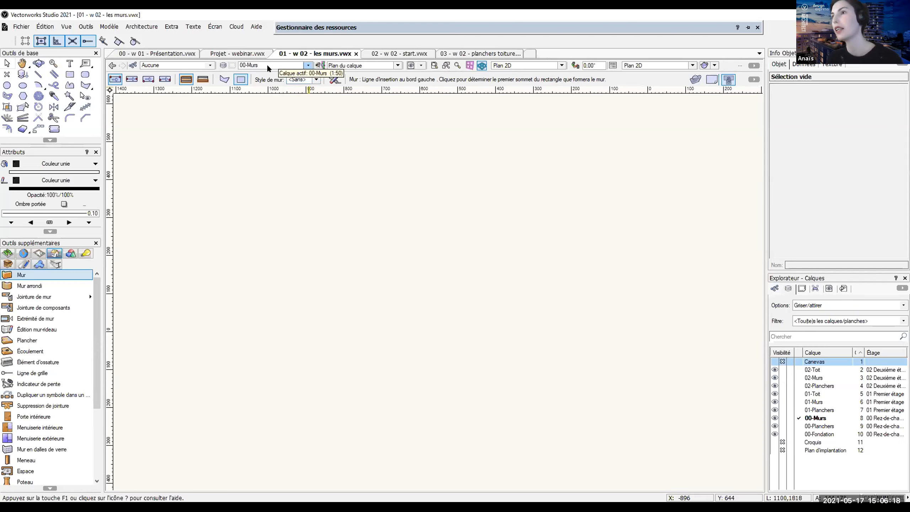
Step: Browse the Vectorworks library's wall styles in the Architecture, Architecture LU and BIM BE style files
click(316, 80)
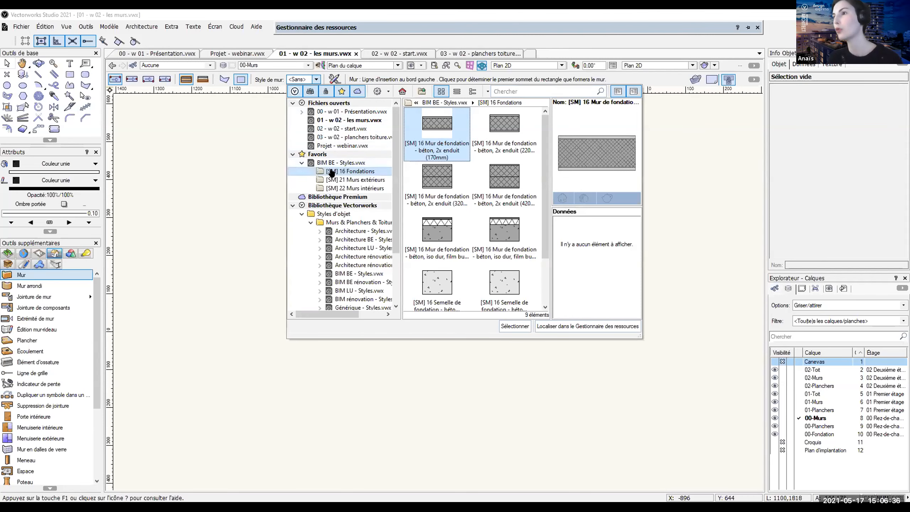
click(293, 154)
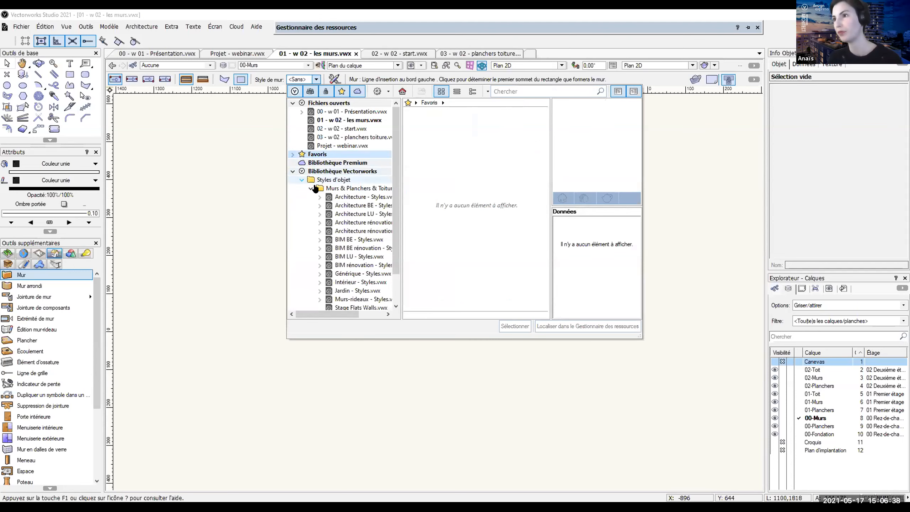
scroll(340, 145, down, 1)
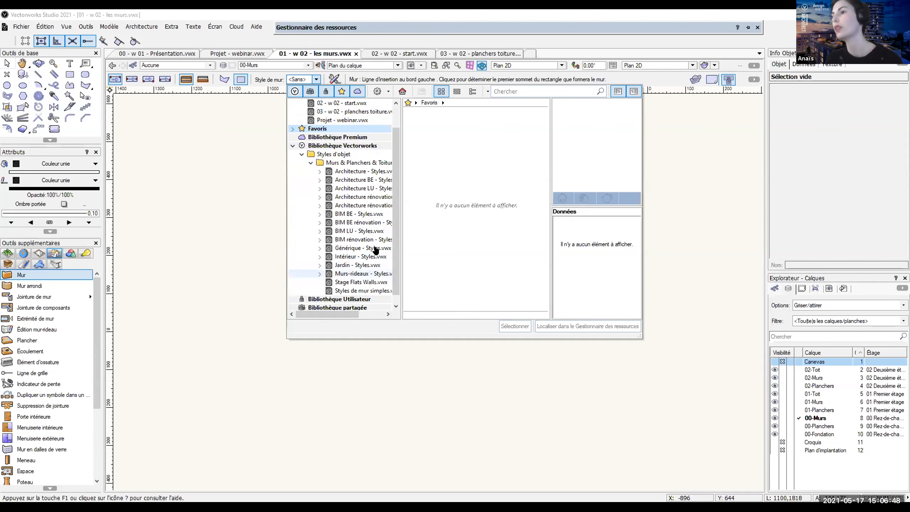
click(344, 172)
click(349, 188)
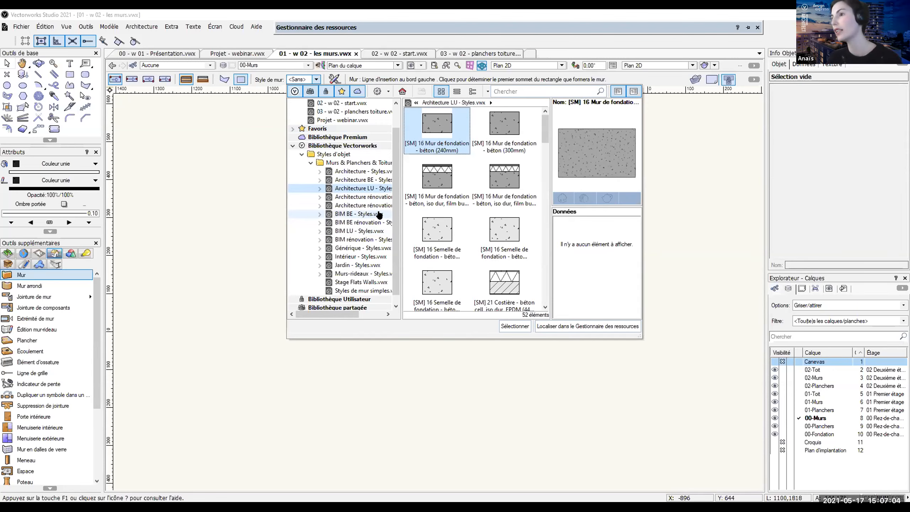
click(345, 215)
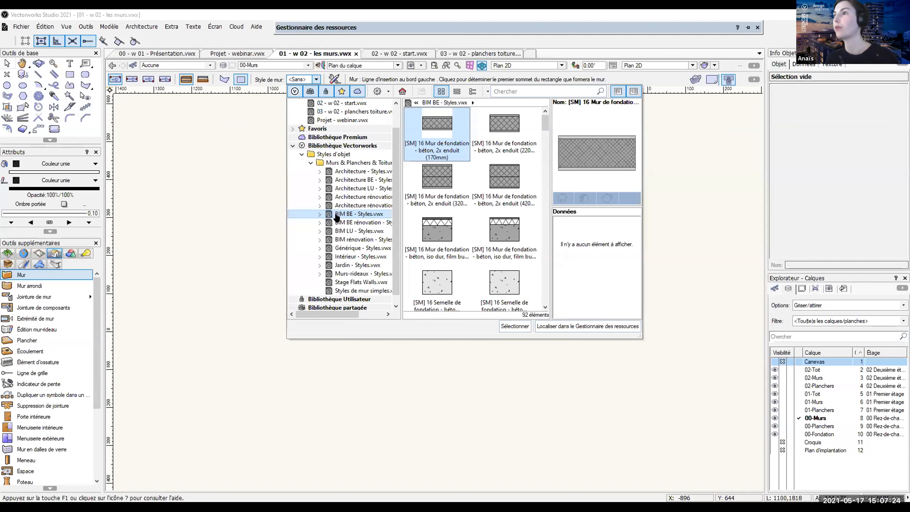
click(493, 133)
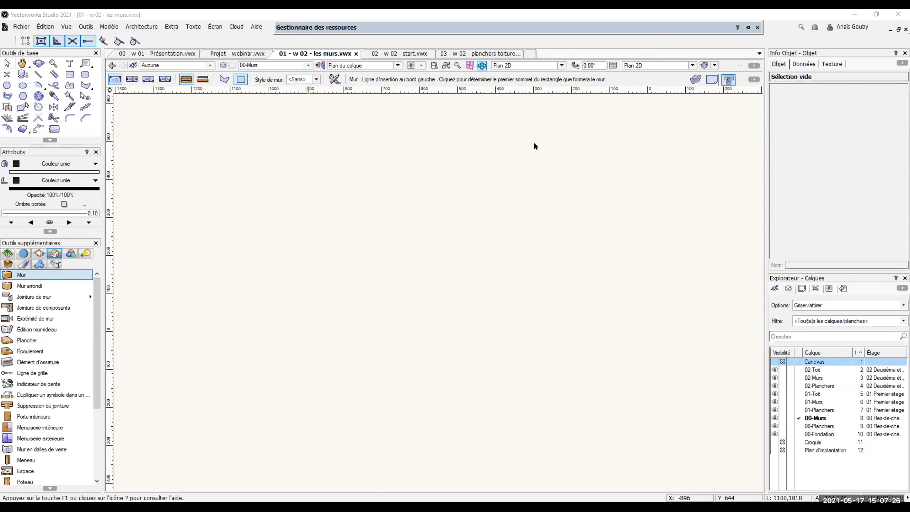
Step: Look through the BIM BE - Styles.vwx wall styles again and leave the style selector without choosing one
click(316, 79)
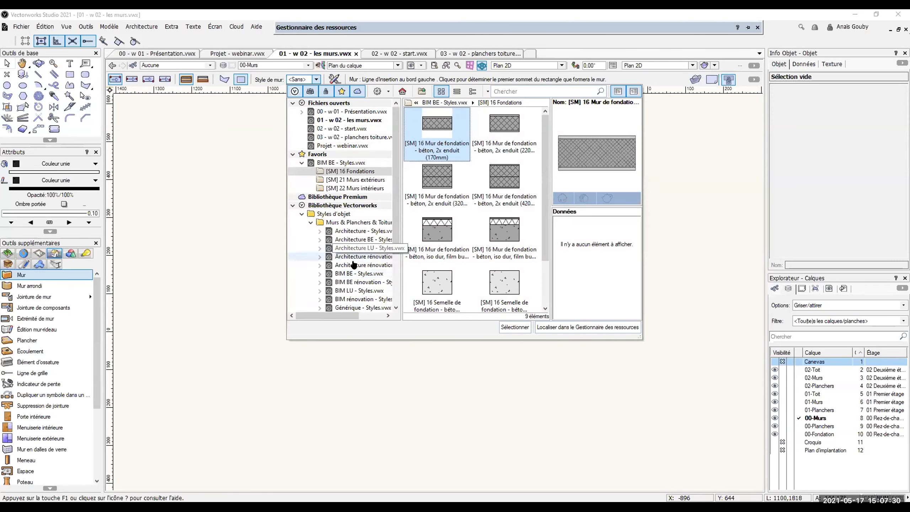
click(371, 272)
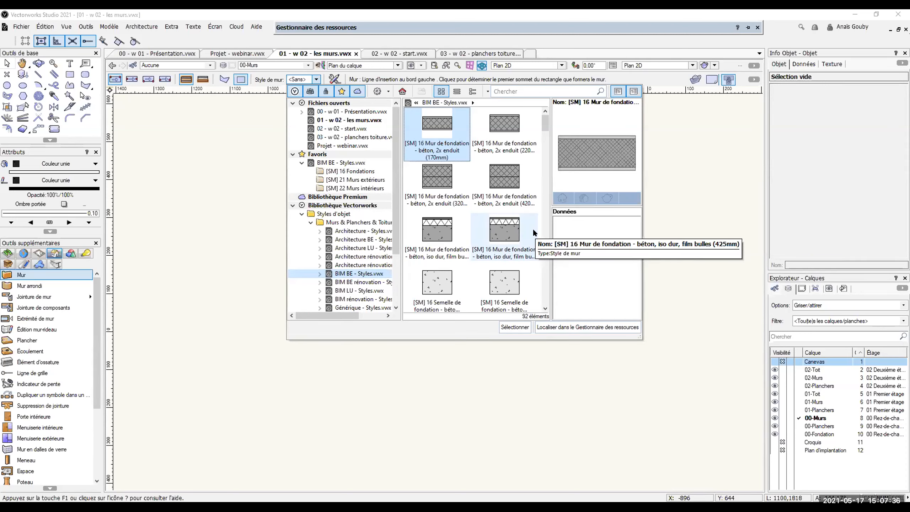
scroll(509, 240, down, 2)
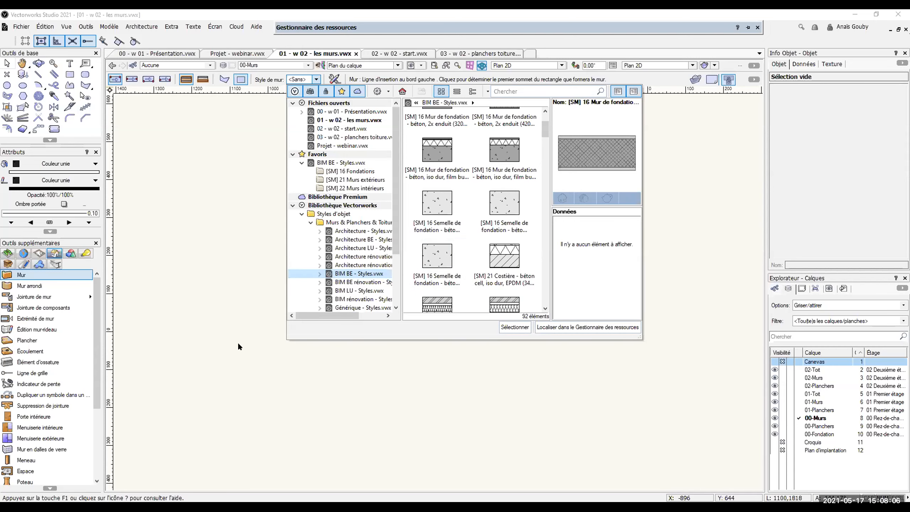
click(246, 272)
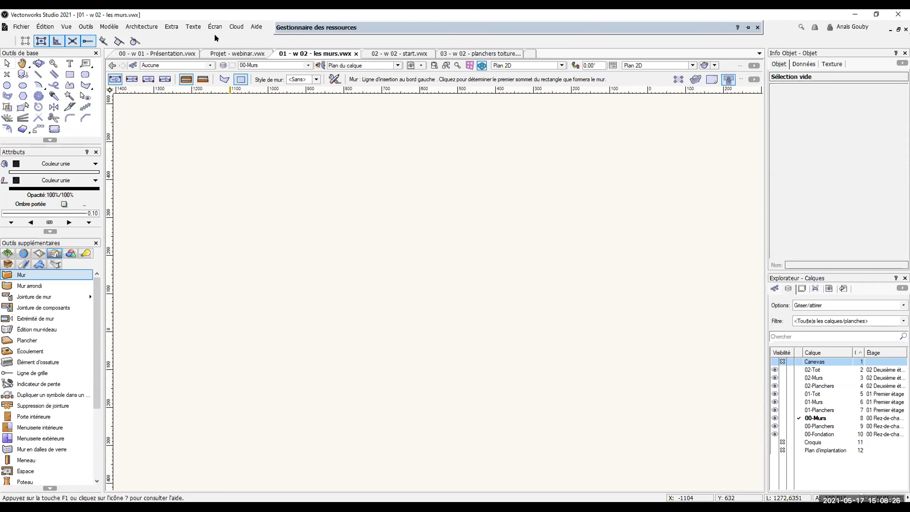
Step: Close the Resource Manager palette and show it again
mouse_move(296, 29)
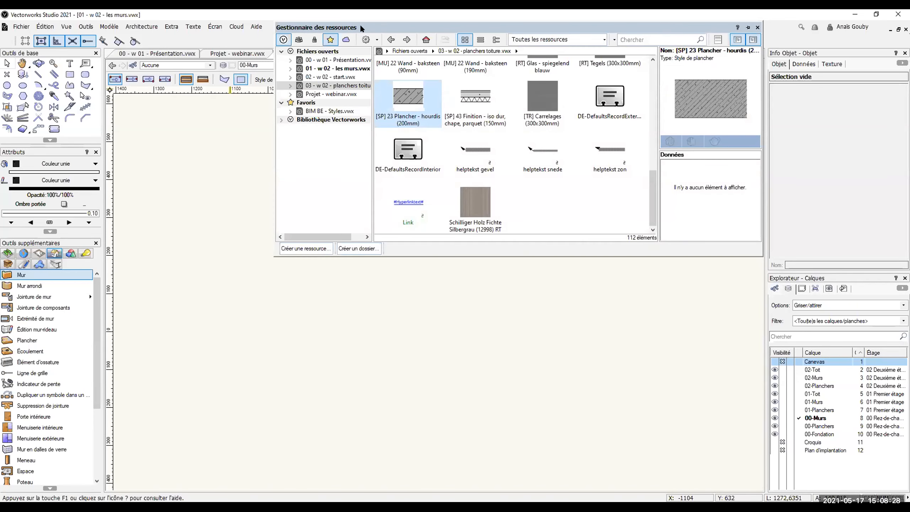
click(757, 28)
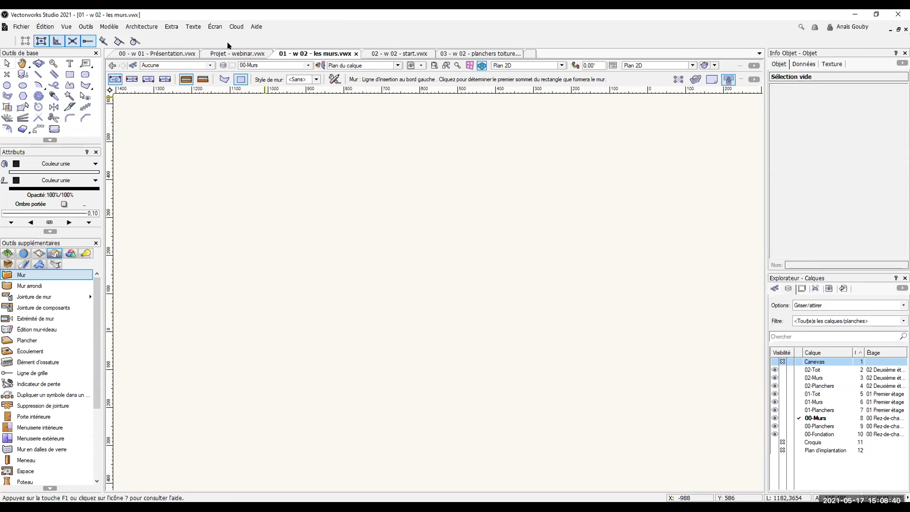
click(214, 29)
mouse_move(229, 40)
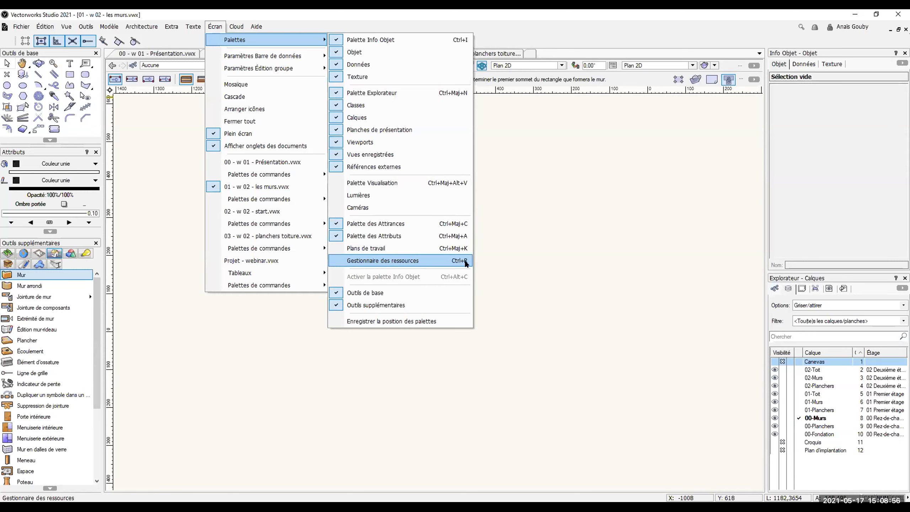
click(363, 260)
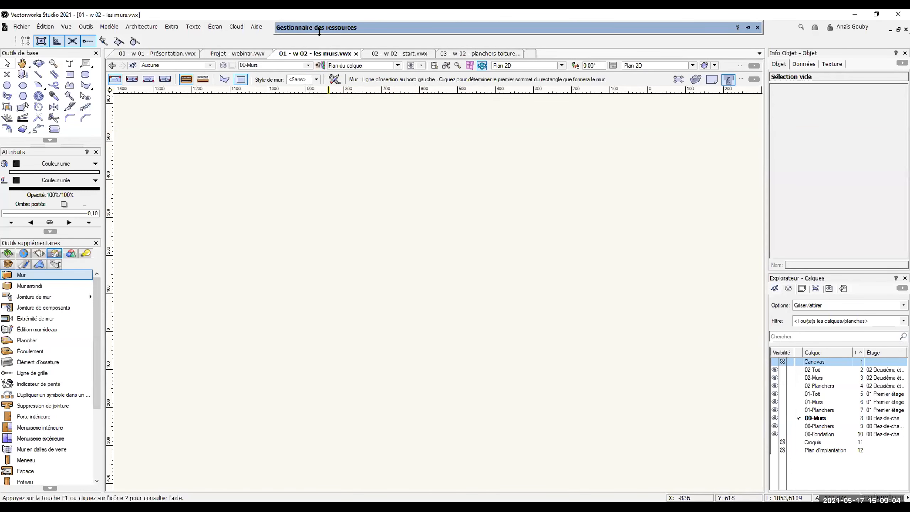
Step: Place the Resource Manager palette over the middle of the drawing area and enlarge it
mouse_move(333, 26)
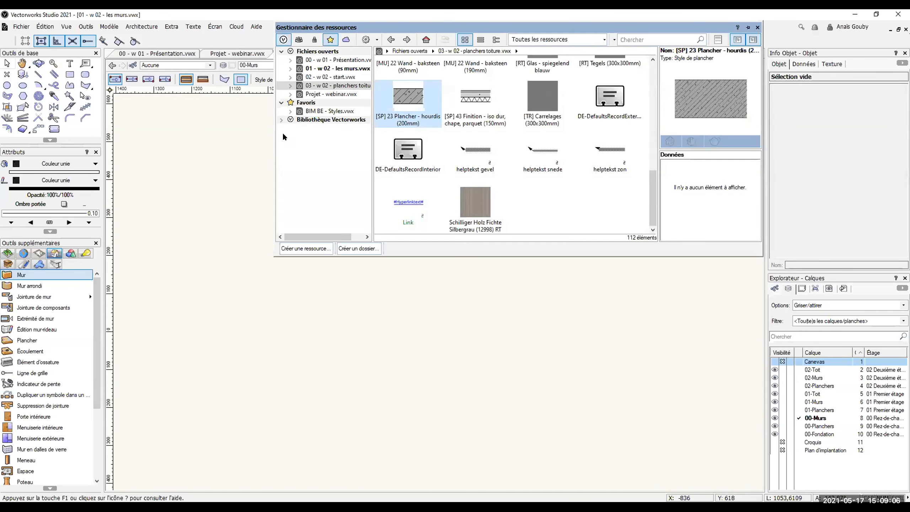
drag(556, 29, 507, 146)
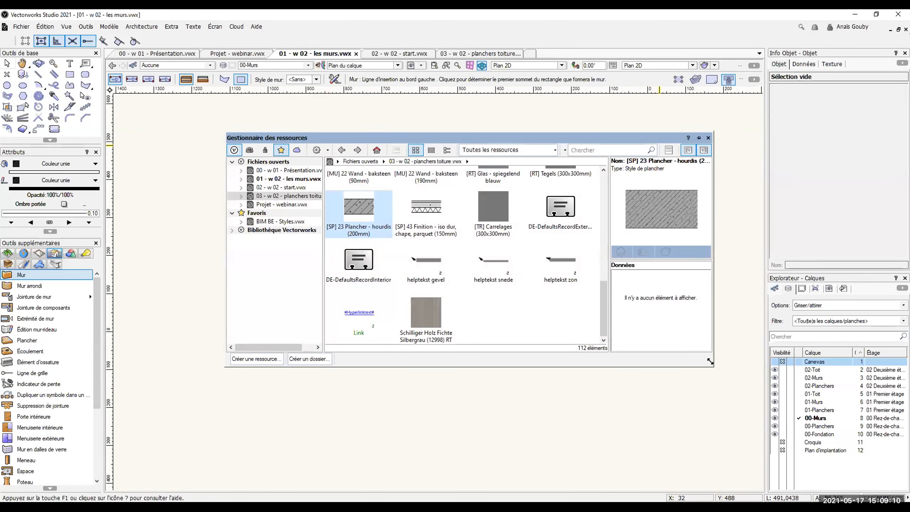
drag(710, 361, 731, 437)
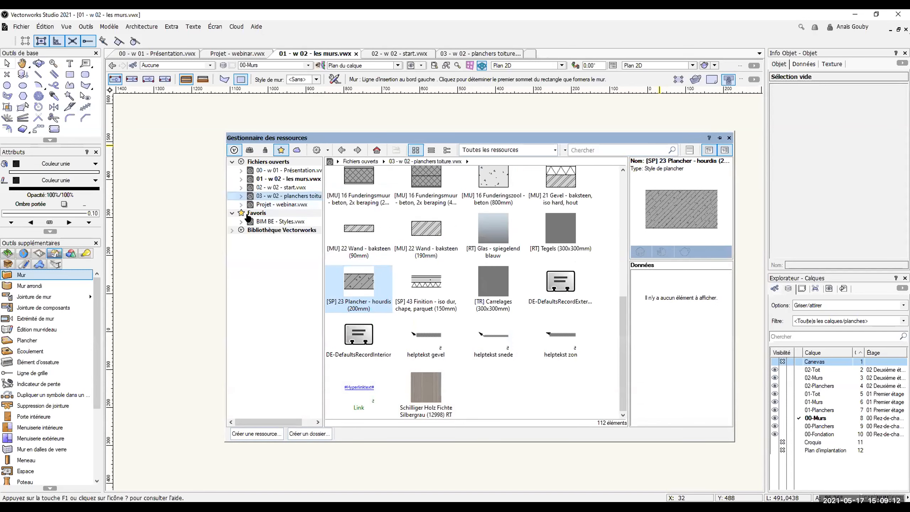
Step: Collapse the open files and favourites groups in the Resource Manager and toggle the display of its libraries
click(231, 213)
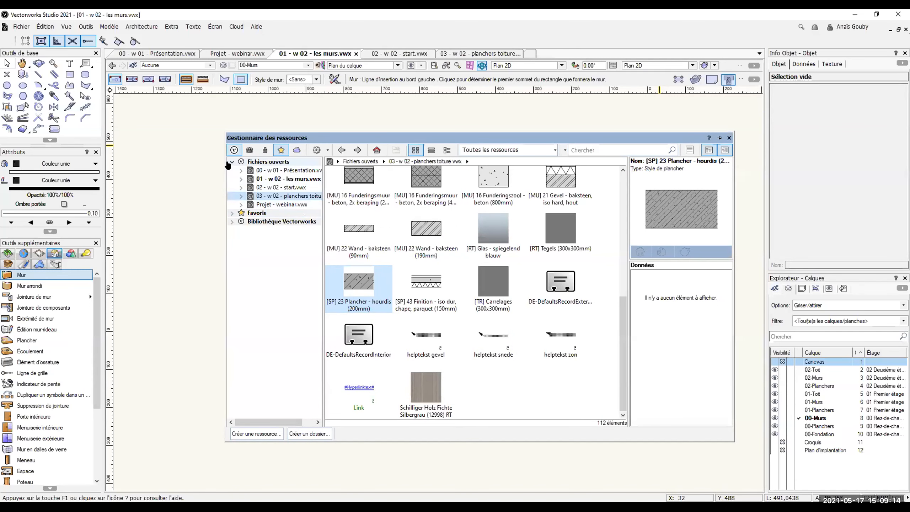
click(231, 165)
click(231, 163)
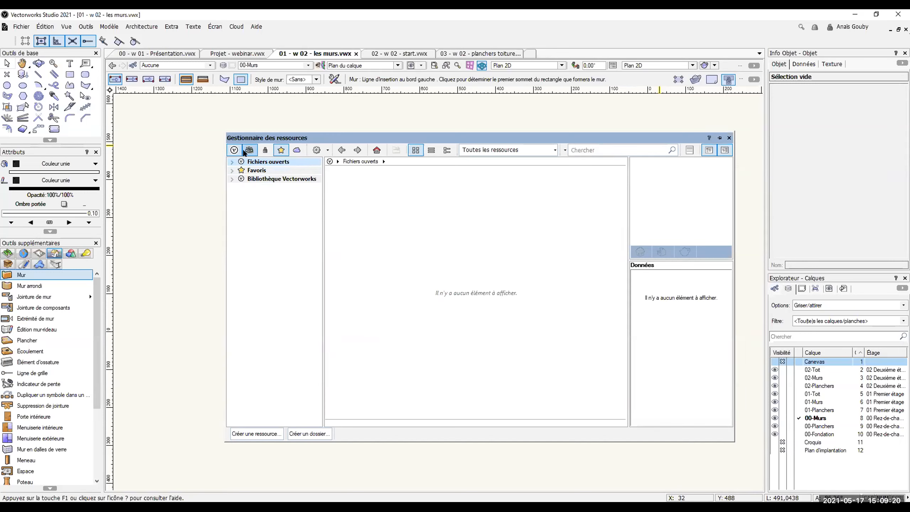
click(282, 150)
click(233, 150)
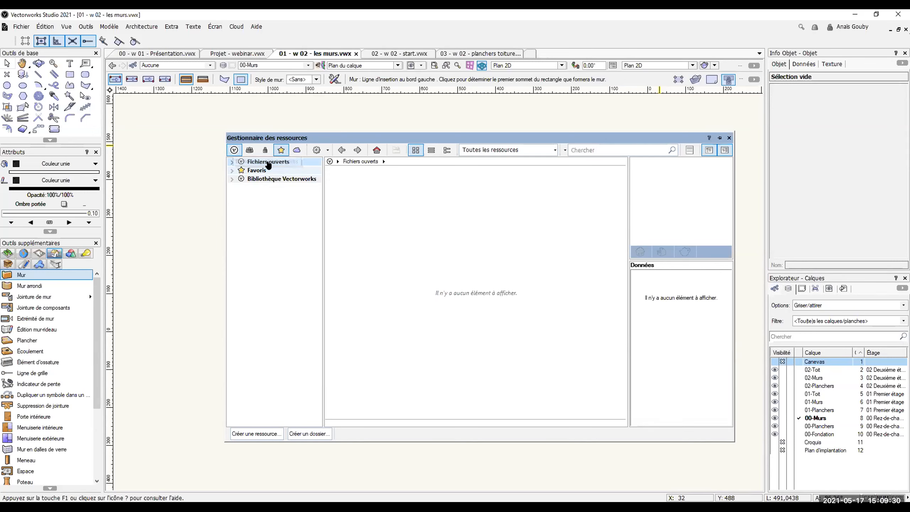
click(281, 149)
Step: Expand the Vectorworks library in the Resource Manager and look through its folders, including the Styles d'objet folder
click(231, 179)
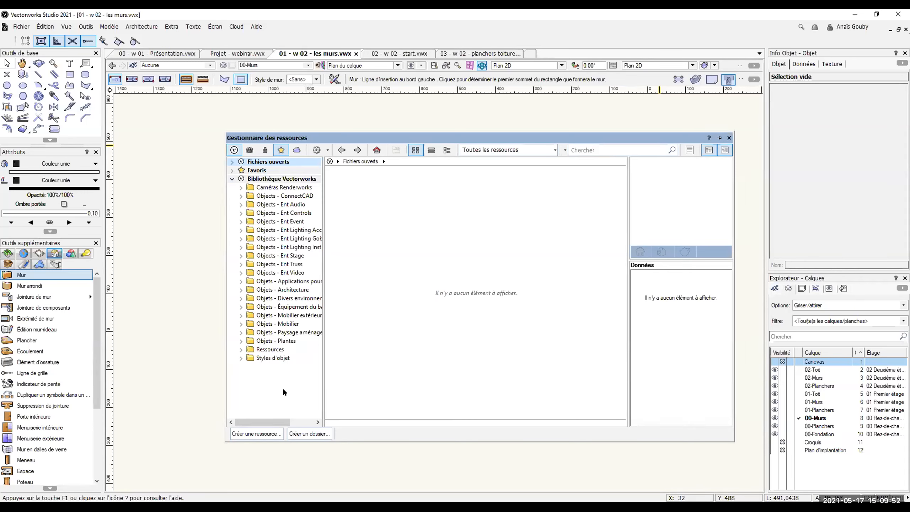
click(241, 188)
click(241, 187)
click(241, 358)
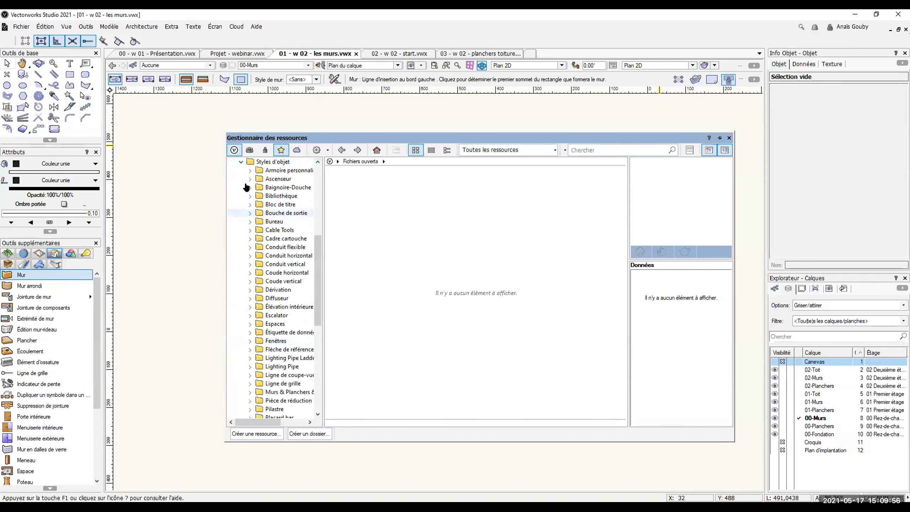
click(240, 162)
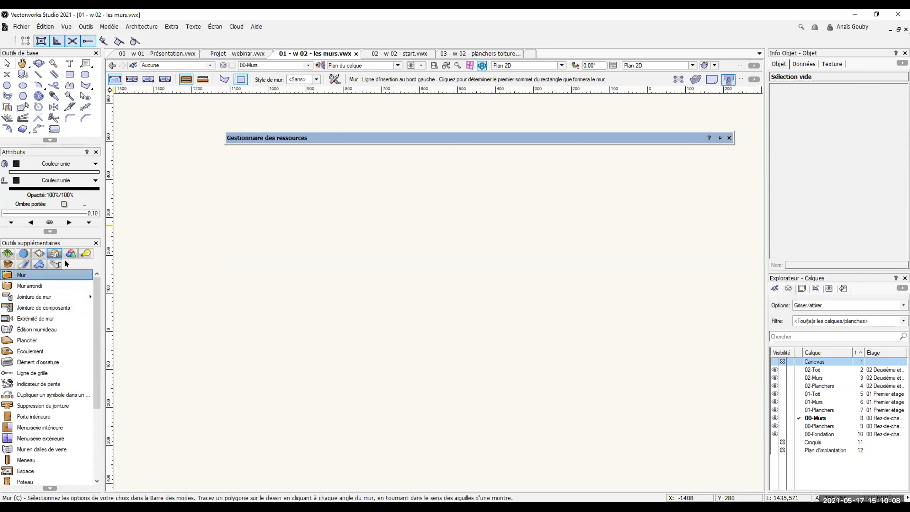
Step: From the wall style selector, locate the Vectorworks library's BIM BE - Styles.vwx wall styles in the Resource Manager
click(298, 79)
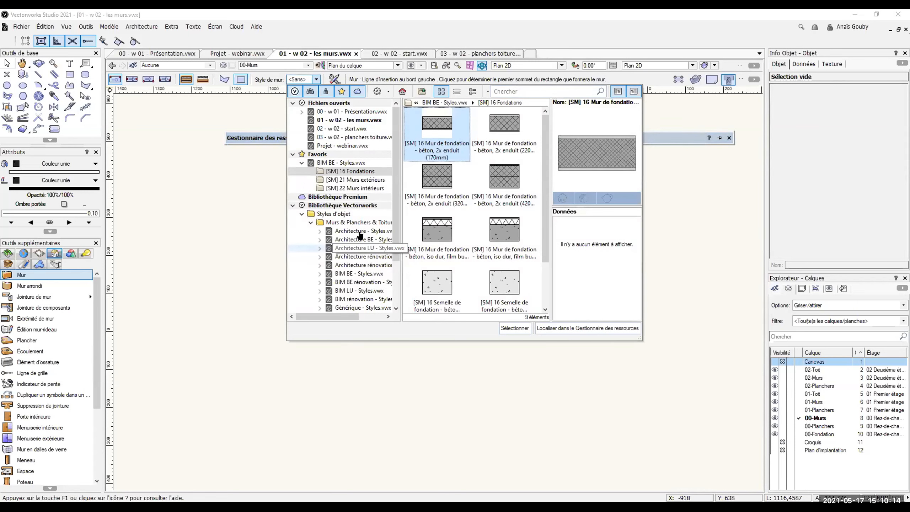
scroll(351, 251, down, 2)
scroll(351, 251, down, 1)
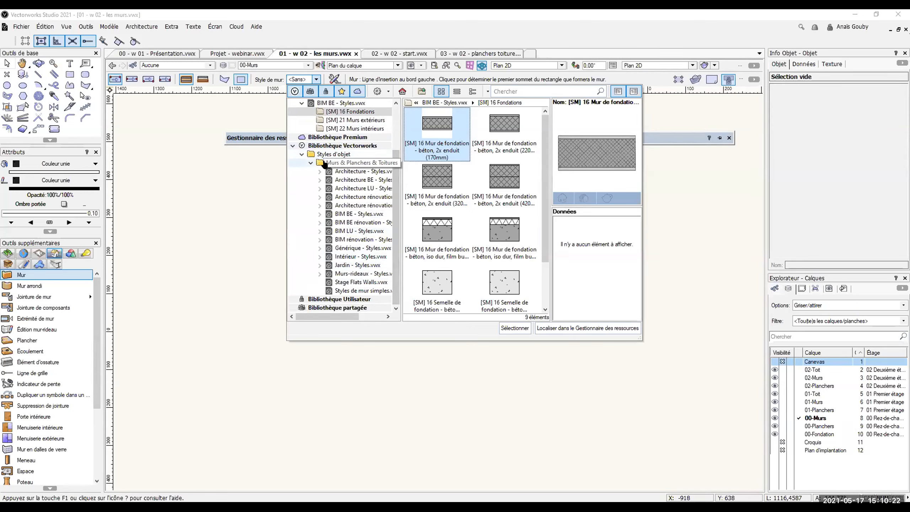
click(339, 215)
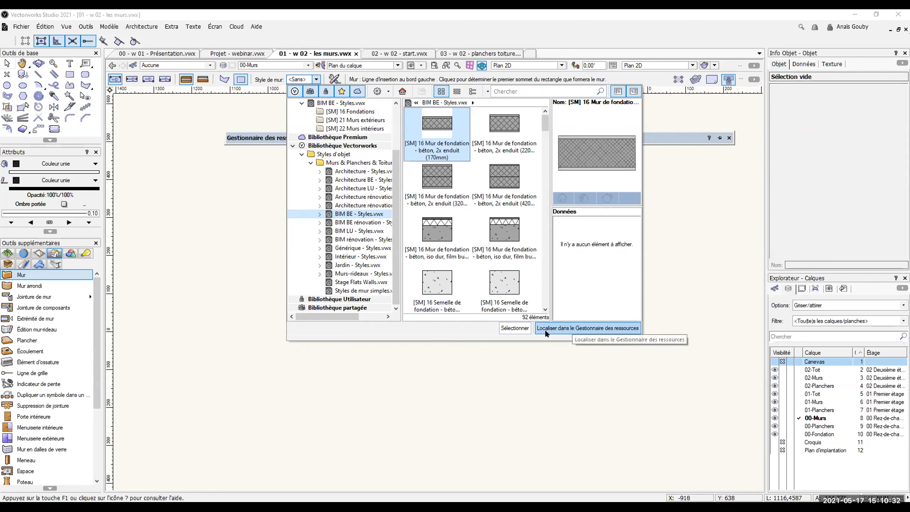
click(576, 327)
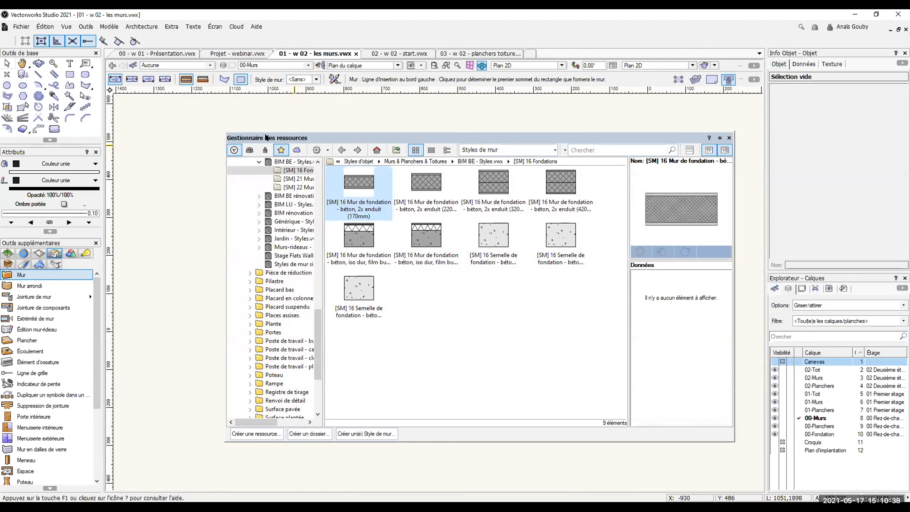
Step: Shift the Resource Manager palette slightly and look at the [SM] 16 Fondations wall styles in the library's BIM BE - Styles.vwx
drag(268, 137, 252, 115)
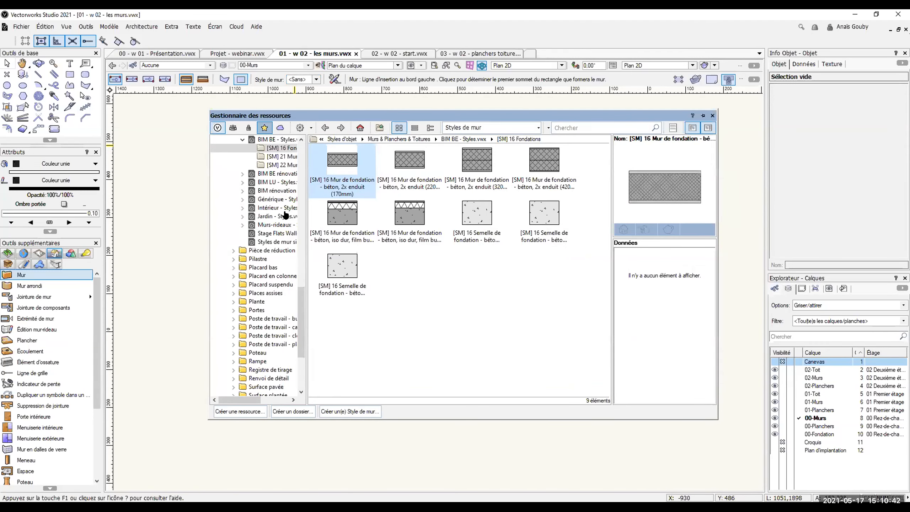
mouse_move(300, 305)
mouse_down()
mouse_move(300, 161)
mouse_move(298, 303)
mouse_up()
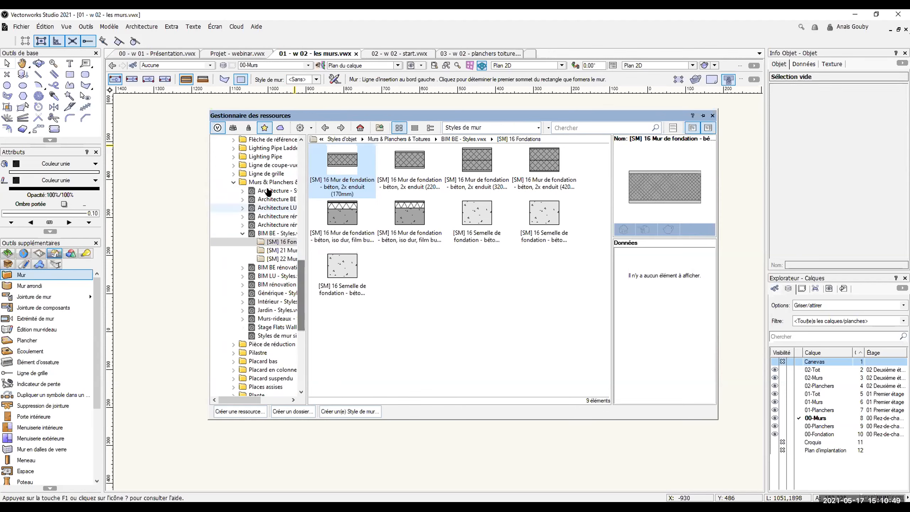
click(261, 237)
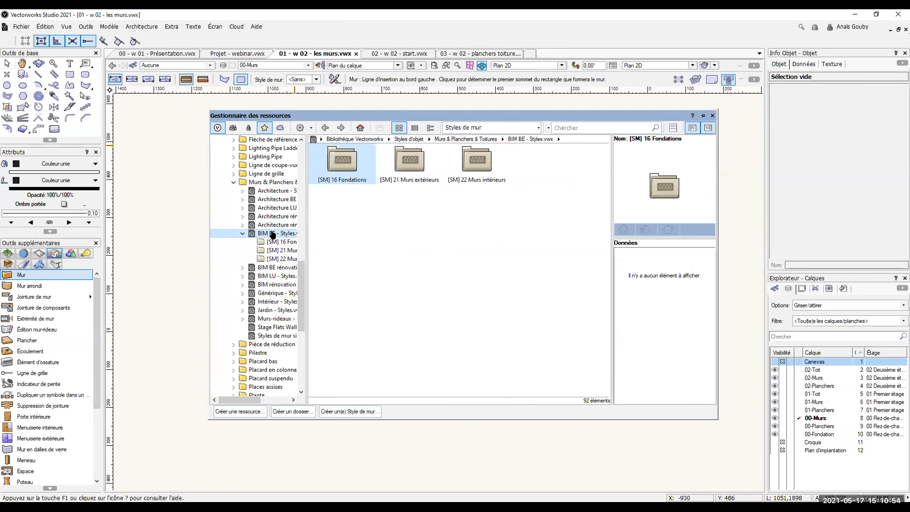
click(277, 242)
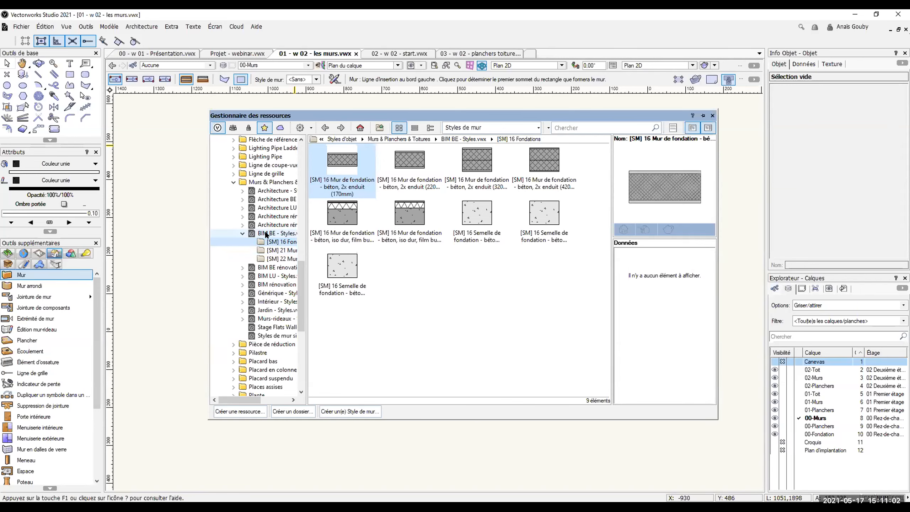
Step: Start adding the library's BIM BE - Styles.vwx file to the favourites and cancel at the target folder choice
right_click(264, 232)
click(261, 235)
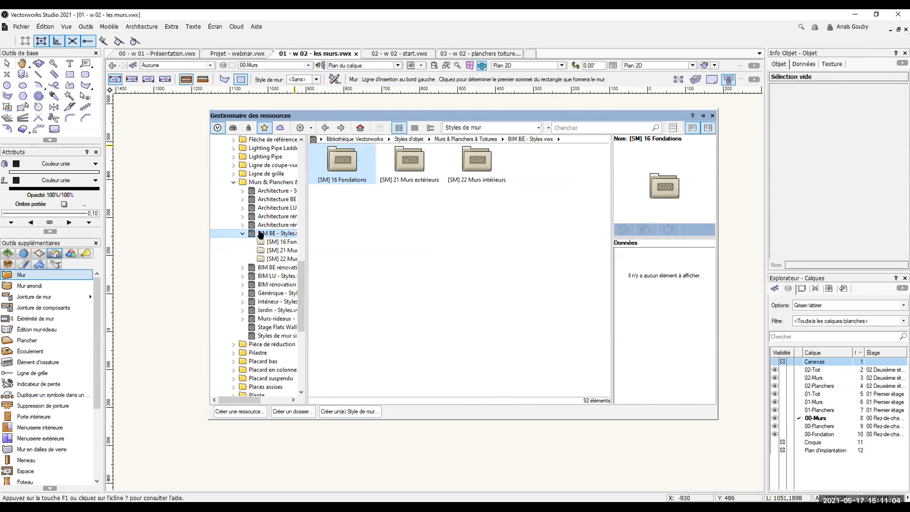
right_click(261, 233)
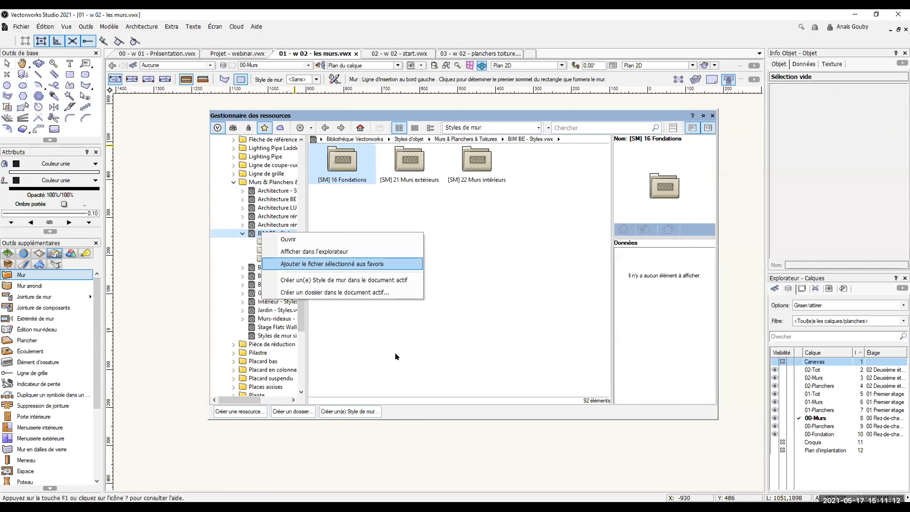
click(402, 264)
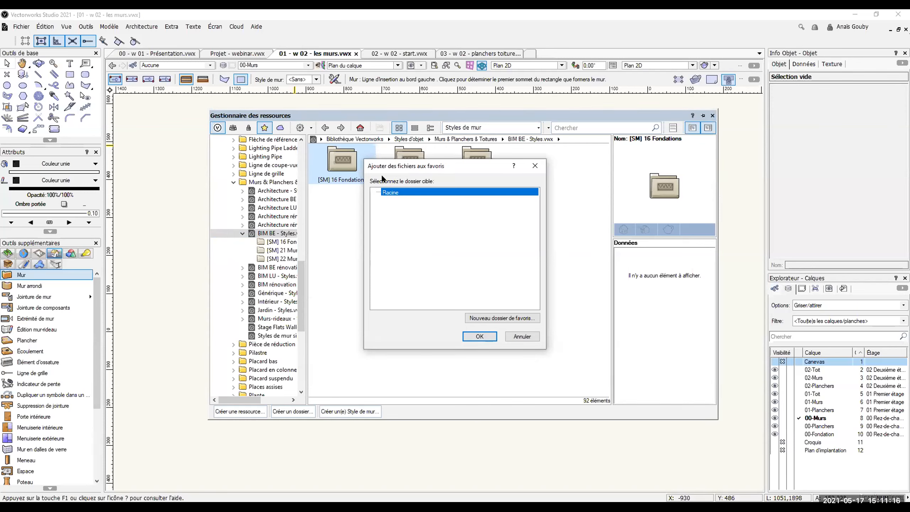
click(532, 339)
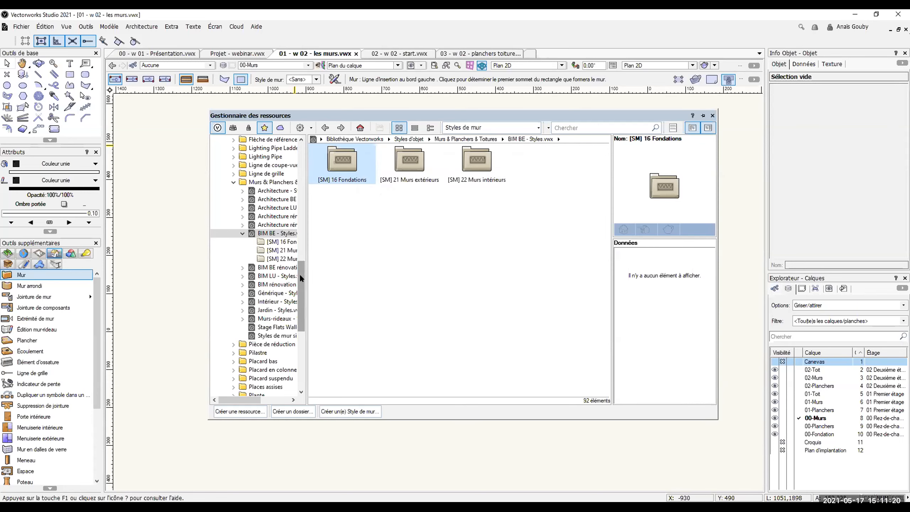
Step: Show the wall style folders of the favourite BIM BE - Styles.vwx and move the Resource Manager palette clear of the drawing area
drag(301, 274, 301, 156)
click(215, 199)
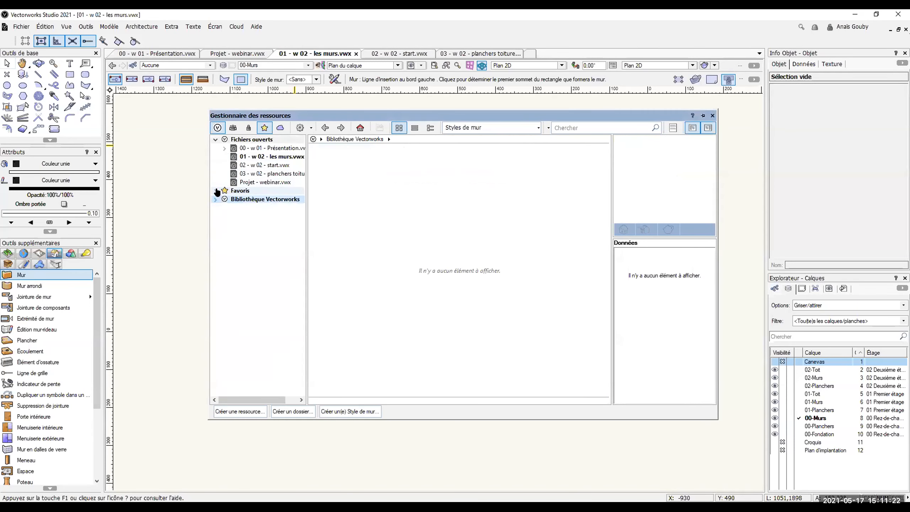
click(215, 190)
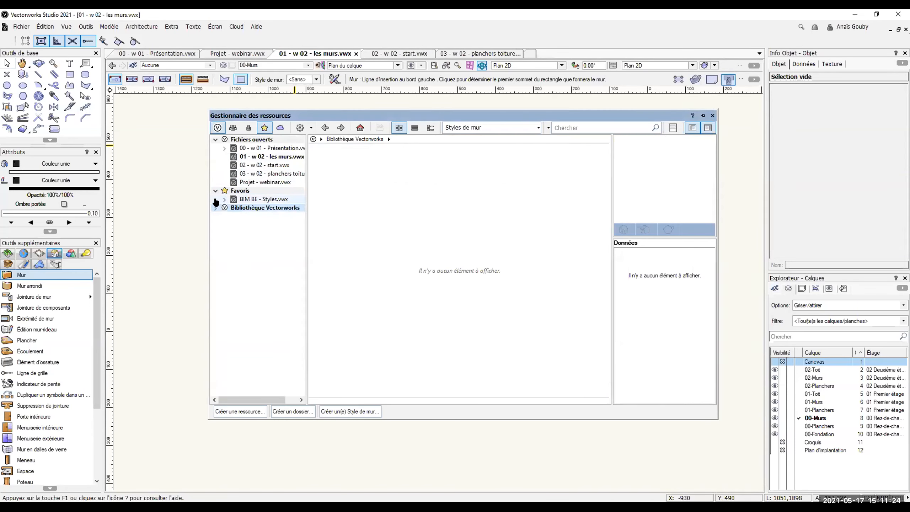
click(241, 199)
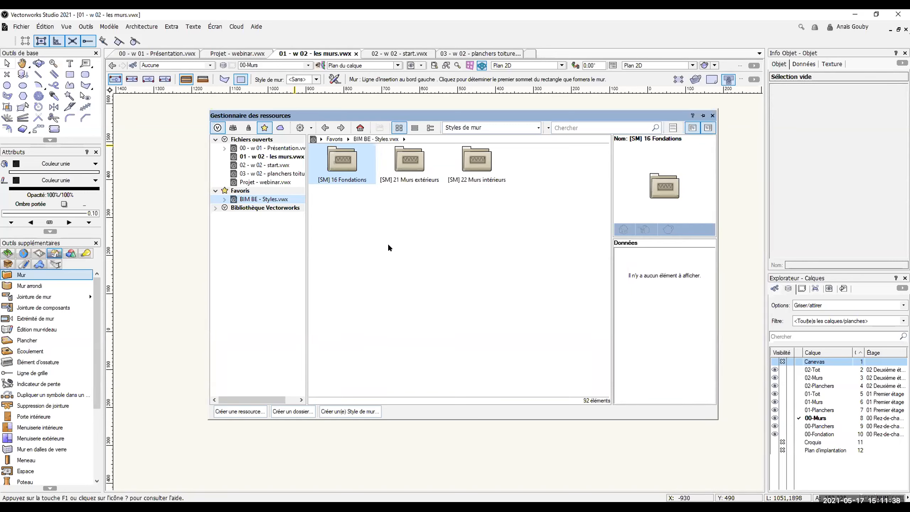
drag(282, 113, 350, 28)
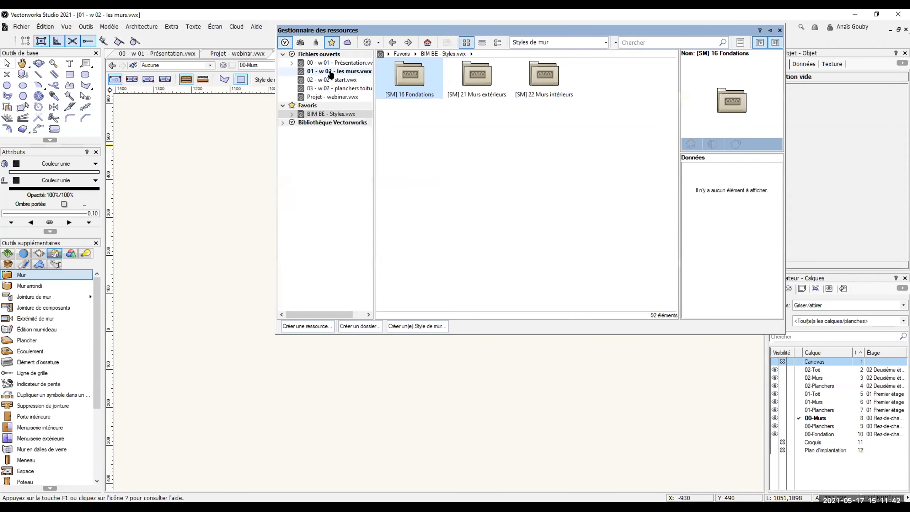
click(330, 72)
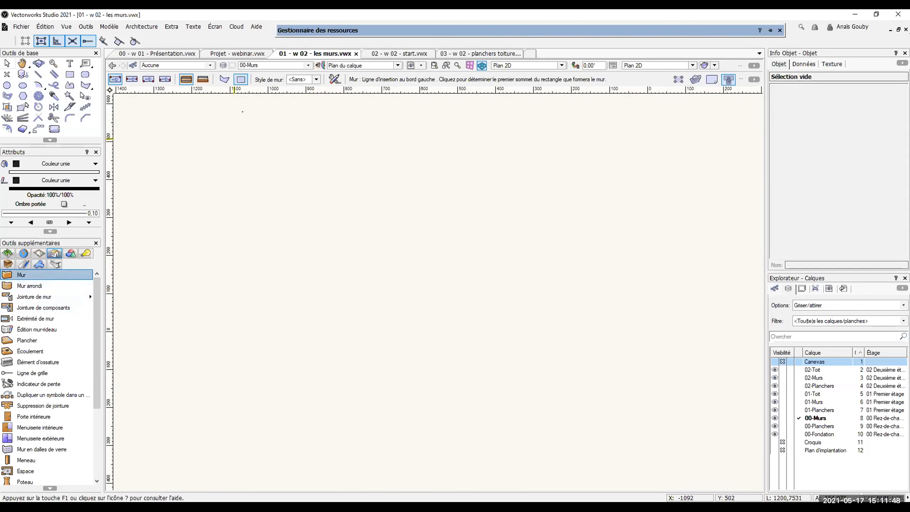
Step: Set the wall style to [SM] 21 Façade - béton préfab, iso souple, parement (350mm) from the [SM] 21 Murs extérieurs favourites folder
click(316, 79)
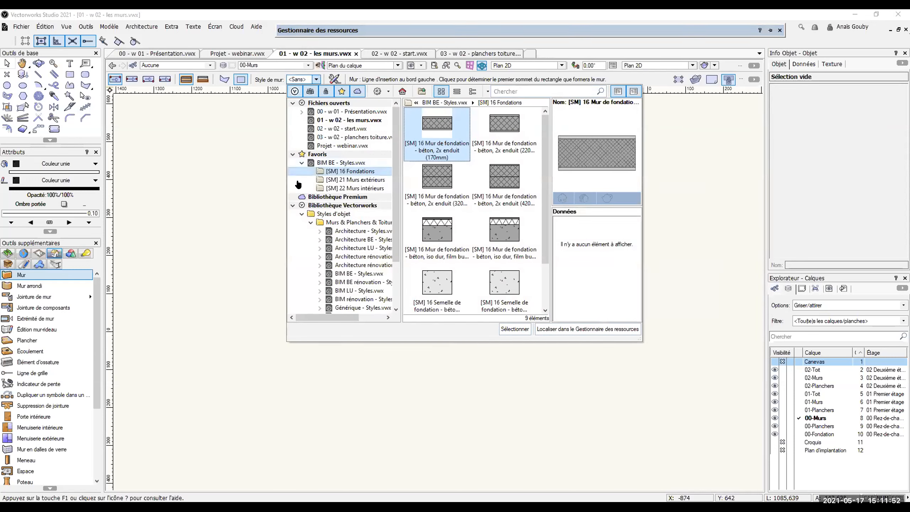
click(292, 206)
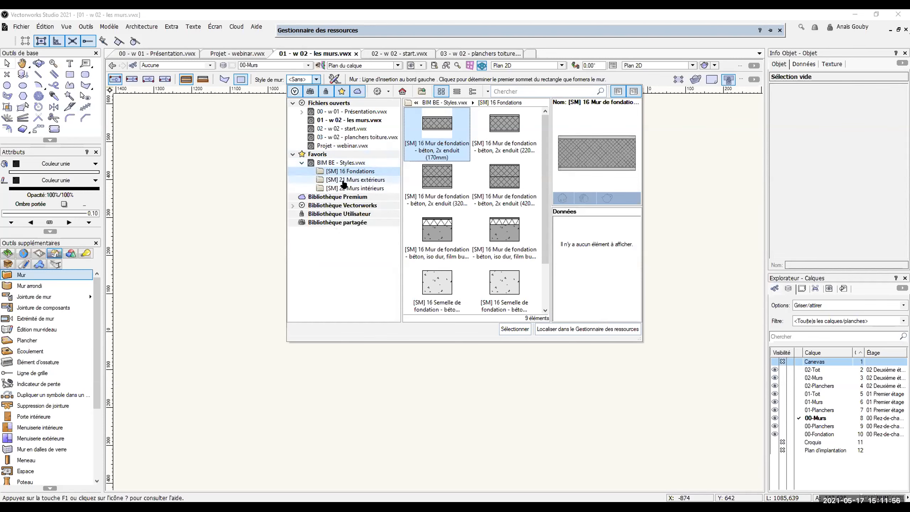
click(317, 121)
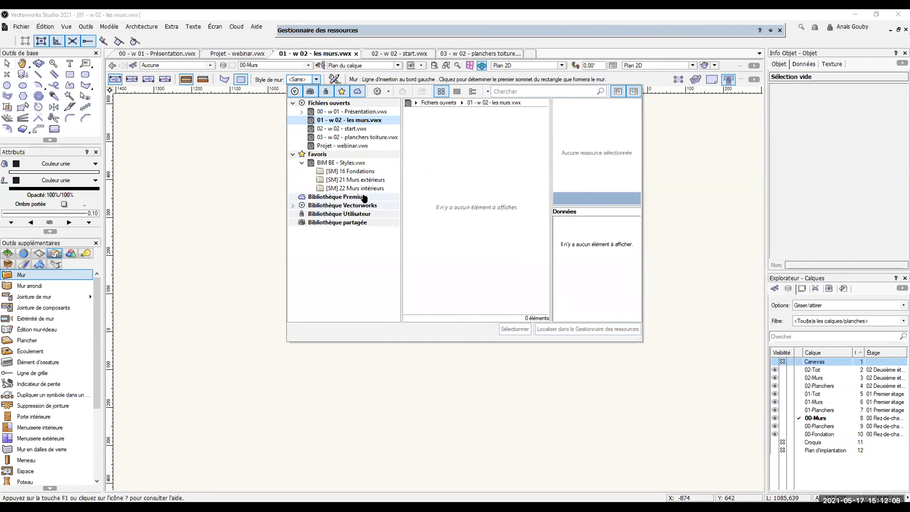
click(350, 179)
scroll(490, 224, down, 3)
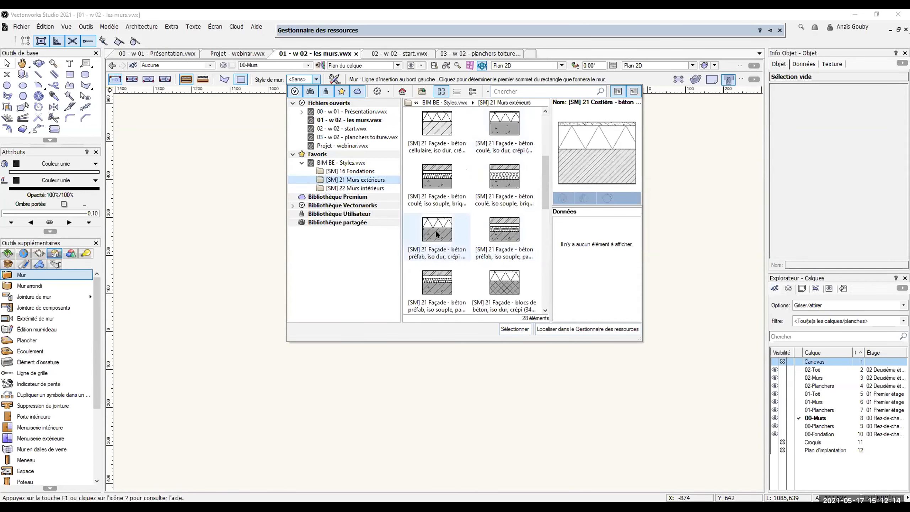
click(510, 233)
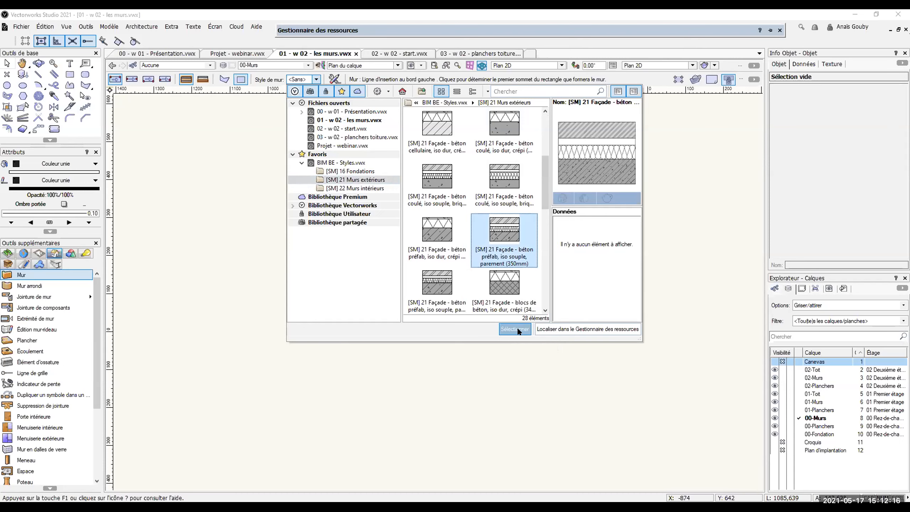
click(517, 328)
Step: Abandon the rectangular wall and draw a single horizontal wall about 826 units long in the polygon wall mode
click(237, 185)
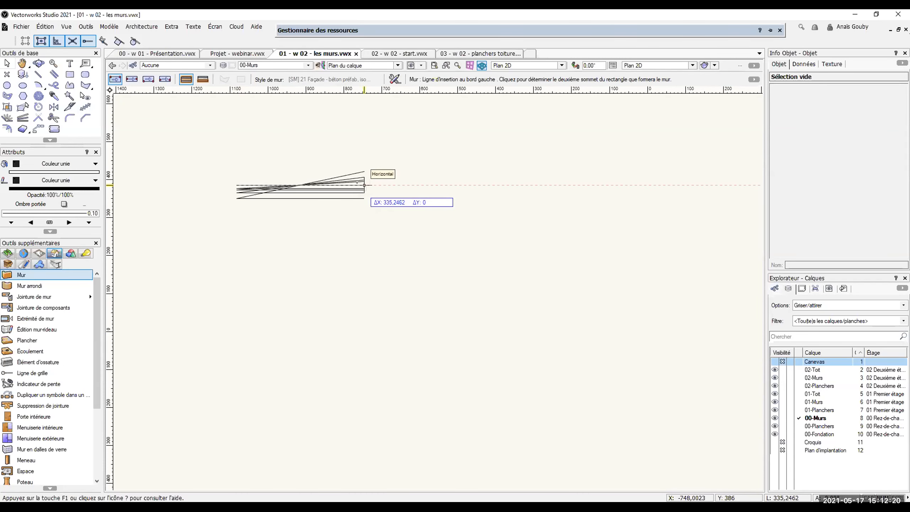
key(Escape)
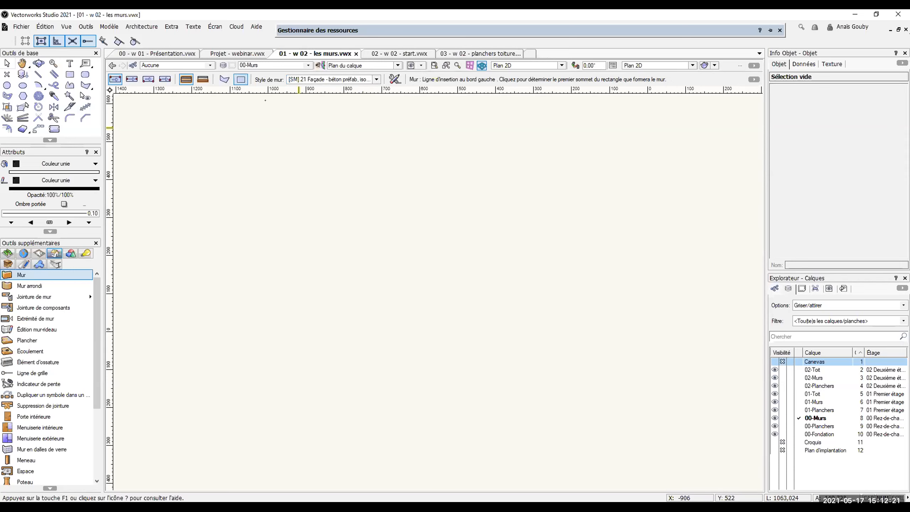
click(223, 80)
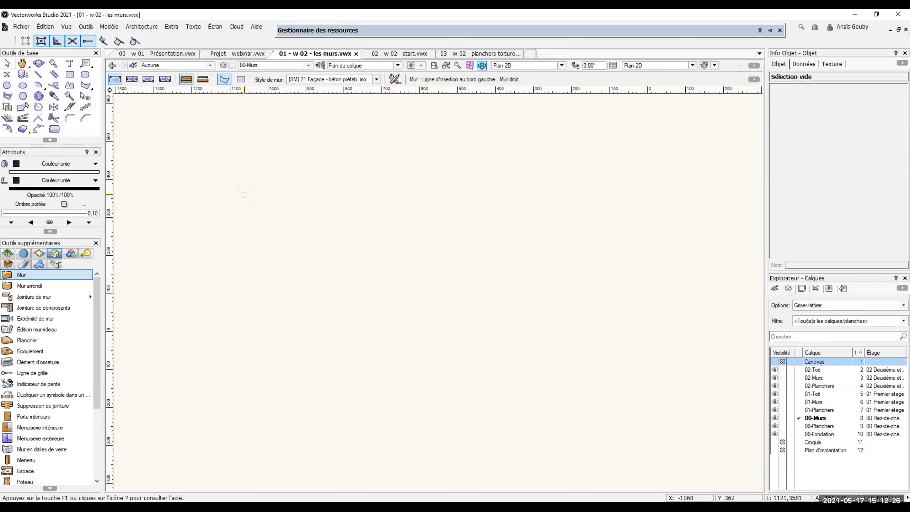
click(238, 190)
click(243, 194)
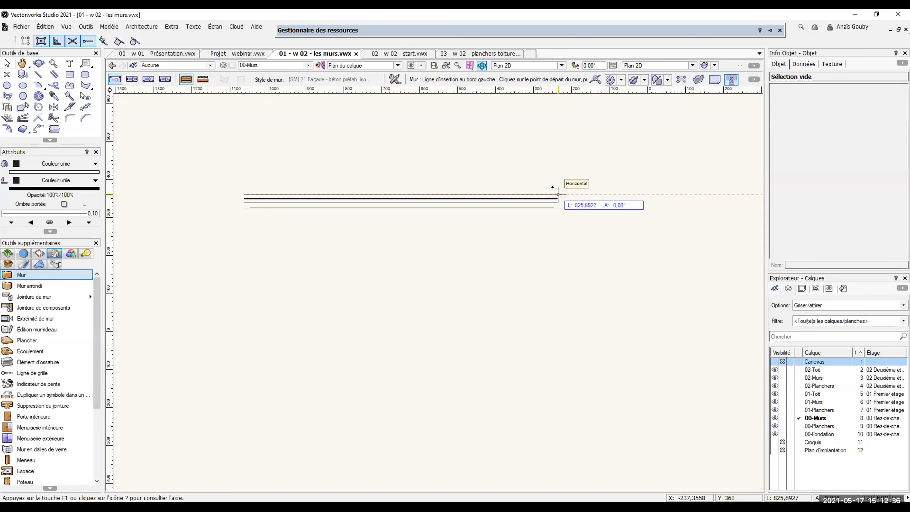
click(558, 195)
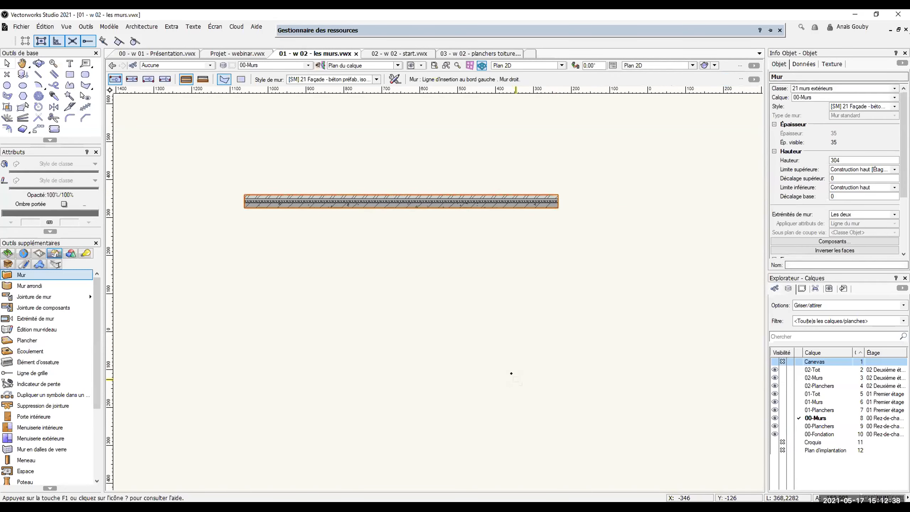
Step: Draw a closed four-sided wall outline clockwise below the horizontal wall, its closing side about 295 units long, and inspect its layer orientation
click(244, 240)
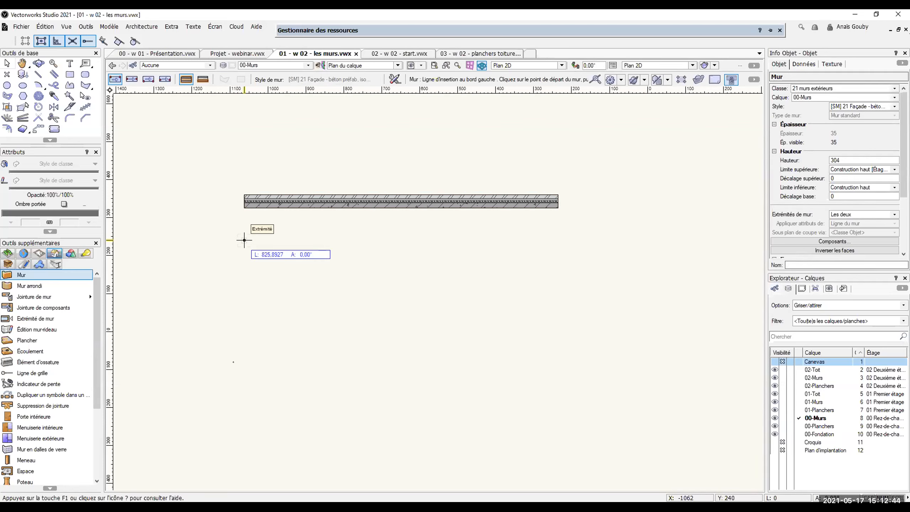
click(521, 240)
click(522, 352)
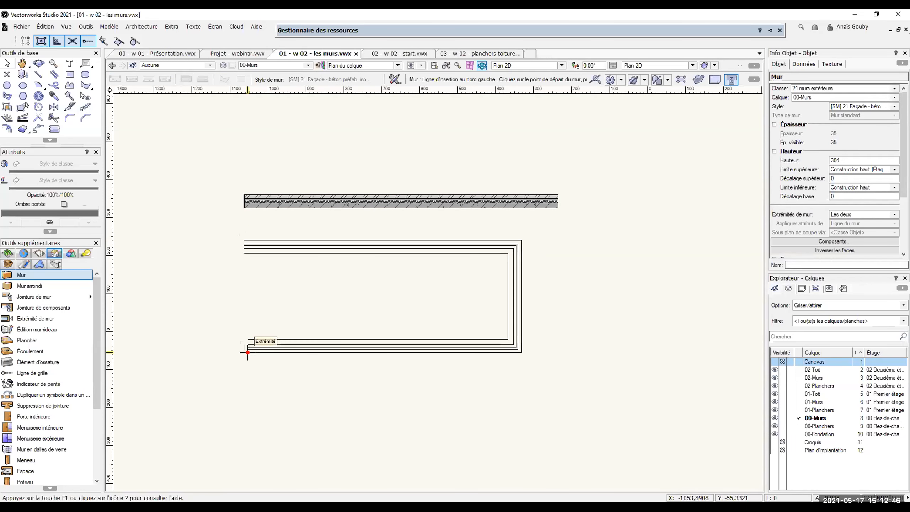
click(247, 352)
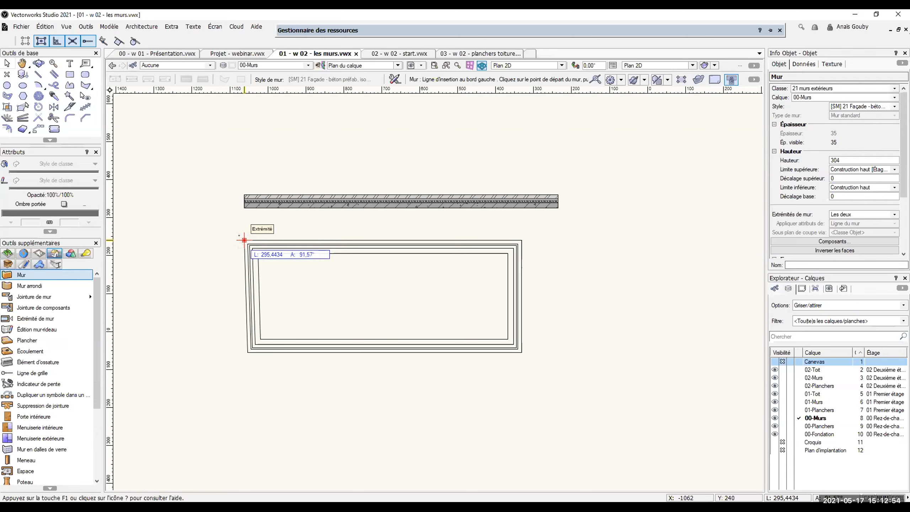
click(244, 240)
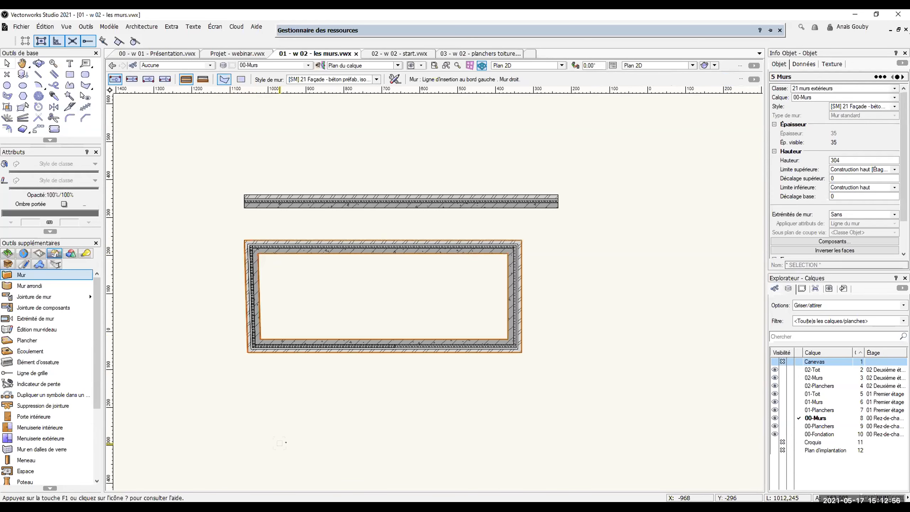
click(6, 63)
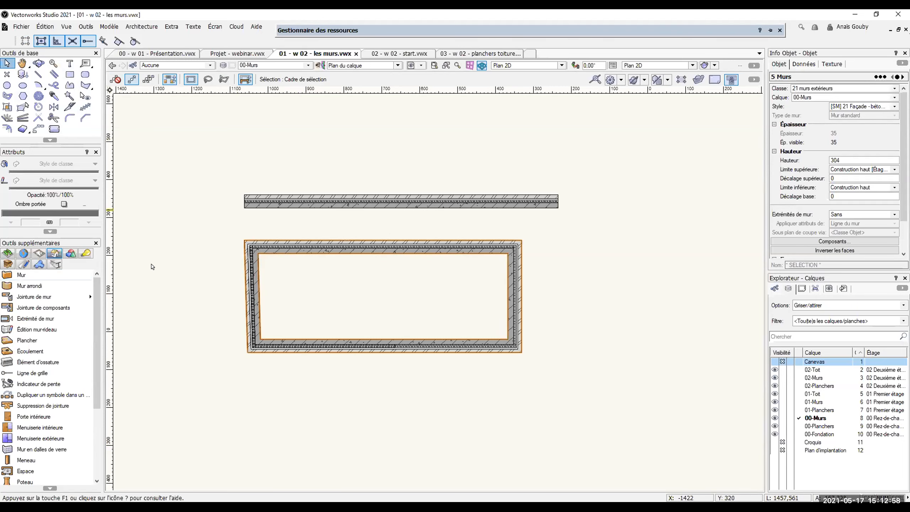
click(184, 306)
scroll(212, 312, up, 2)
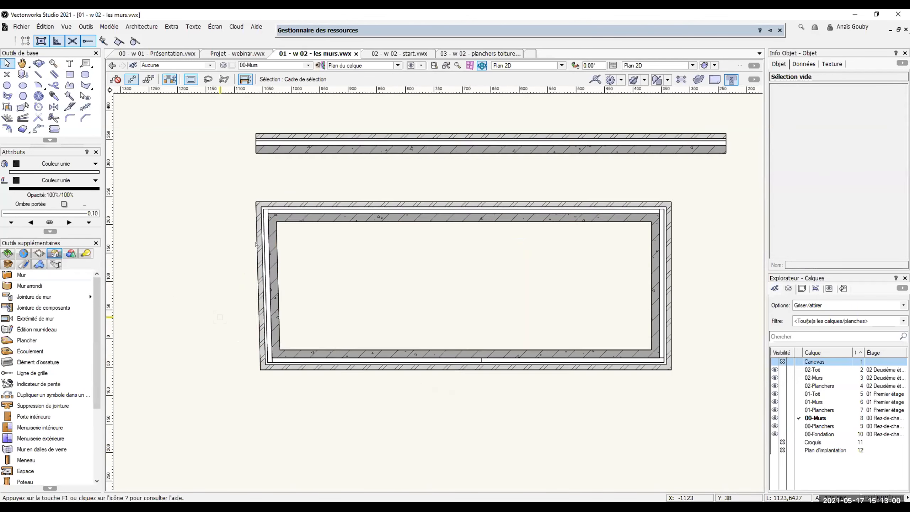
scroll(254, 203, up, 2)
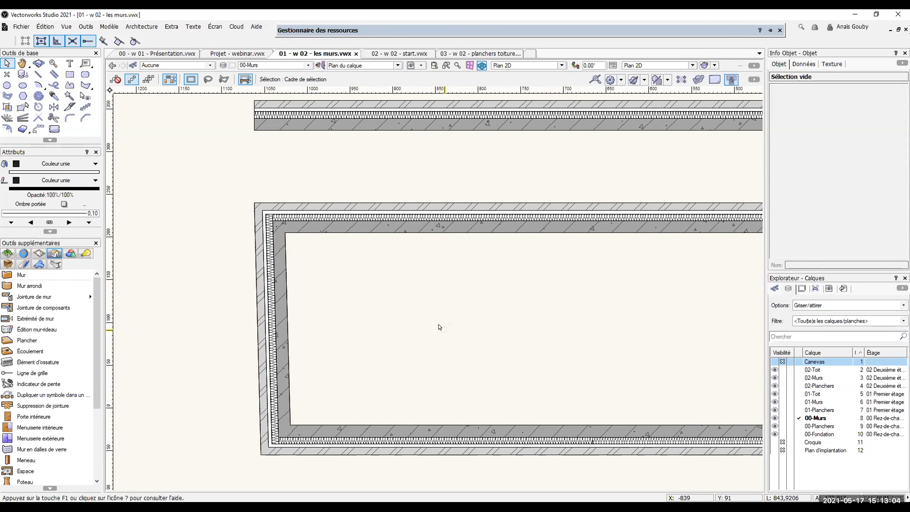
scroll(215, 256, down, 2)
scroll(332, 373, down, 1)
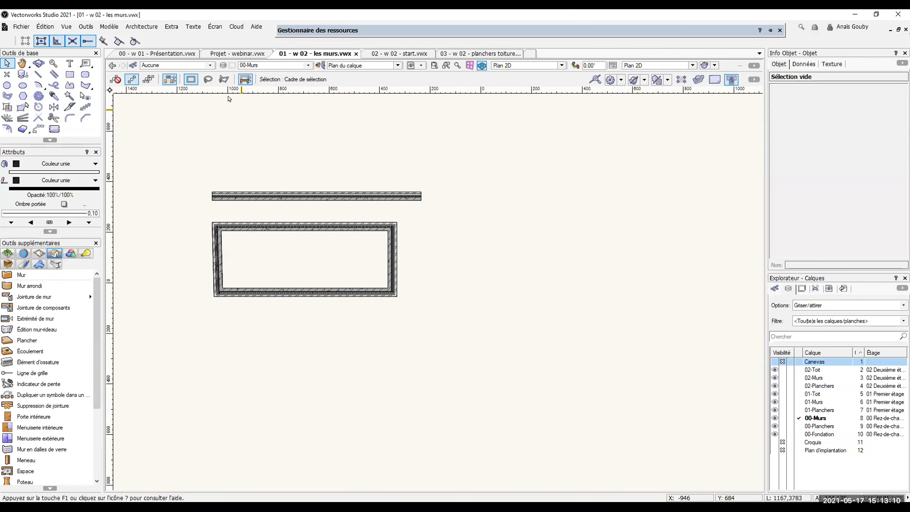
Step: Draw a closed five-sided wall outline clockwise beside the existing walls and inspect its component layers up close
click(32, 273)
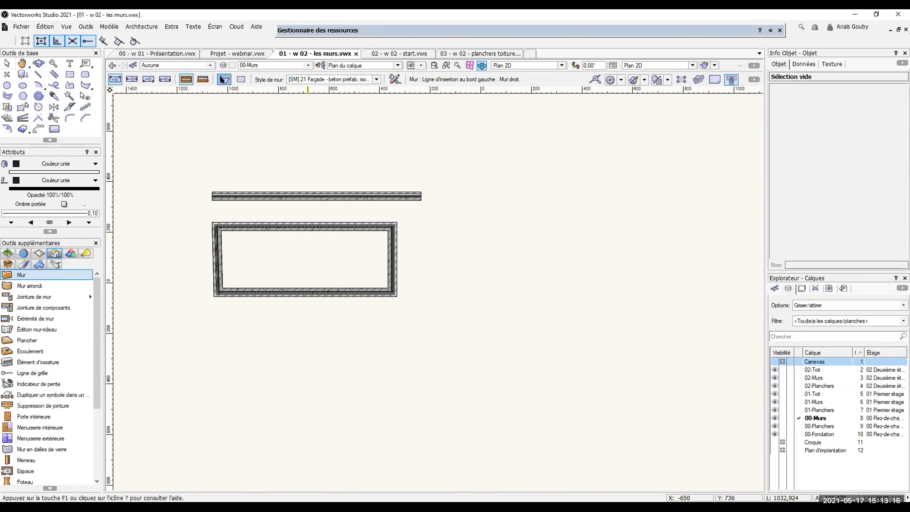
click(469, 272)
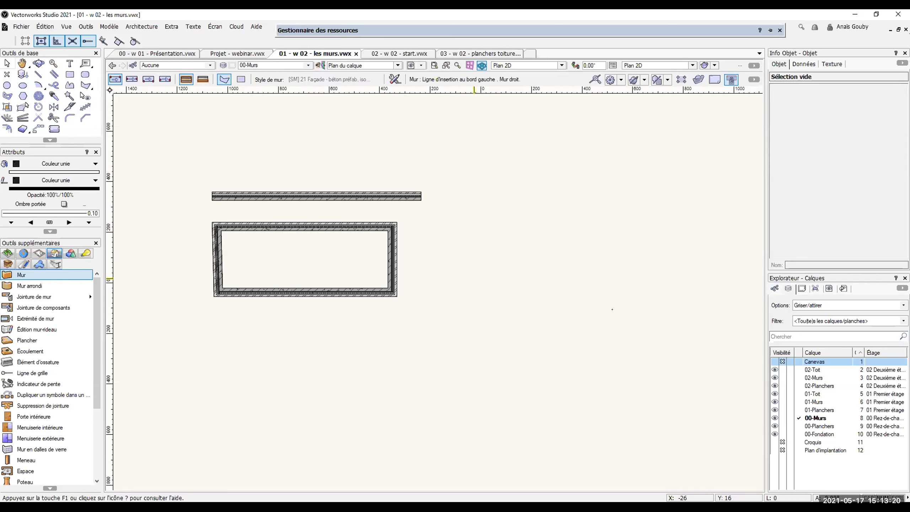
click(467, 275)
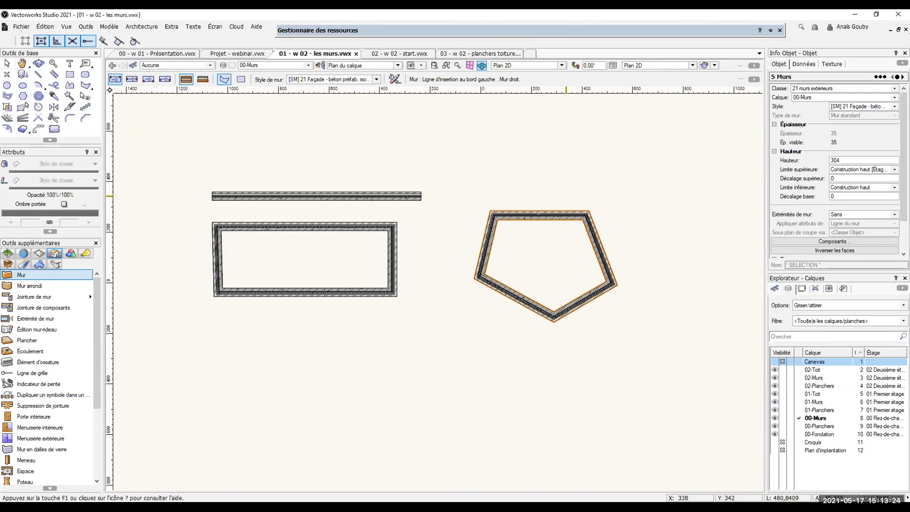
scroll(563, 197, up, 2)
scroll(526, 232, up, 3)
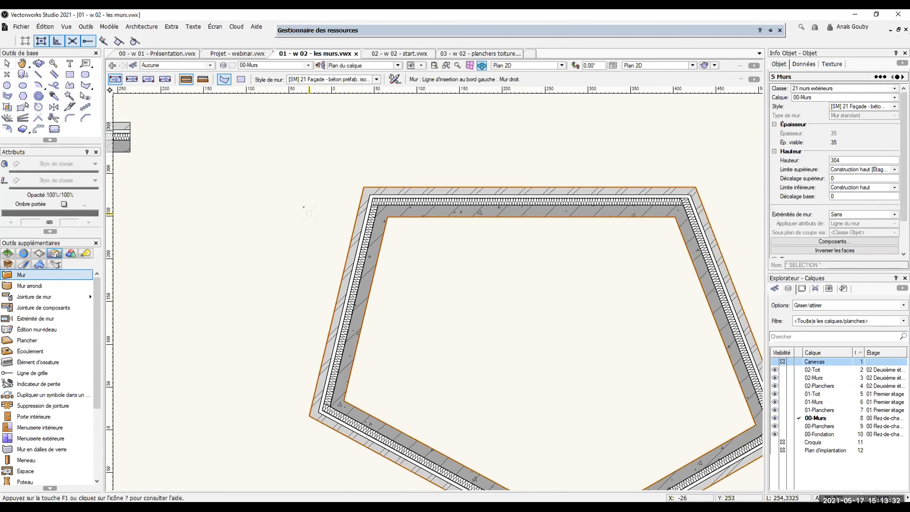
Step: Draw another closed five-sided wall outline counterclockwise below the existing shapes and inspect which side its layers face
scroll(315, 243, down, 3)
middle_drag(320, 357, 477, 294)
click(459, 353)
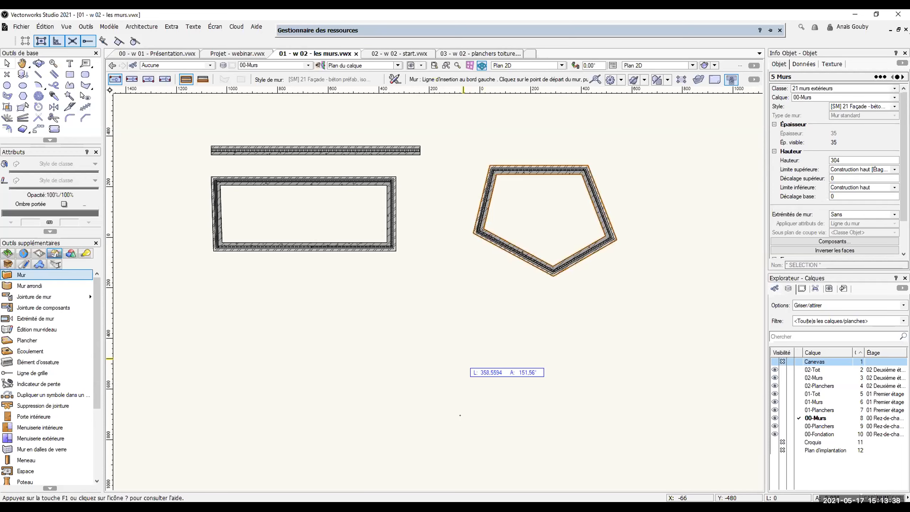
click(459, 350)
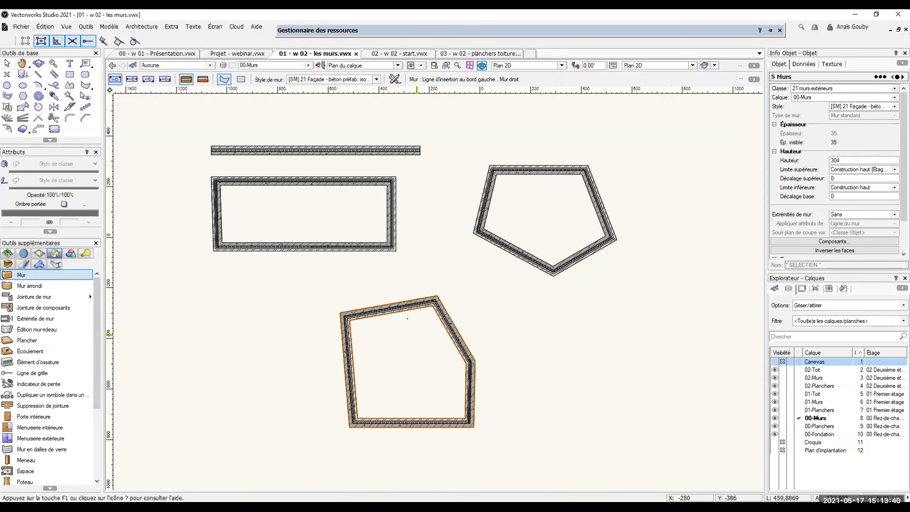
scroll(394, 311, up, 4)
scroll(395, 311, up, 2)
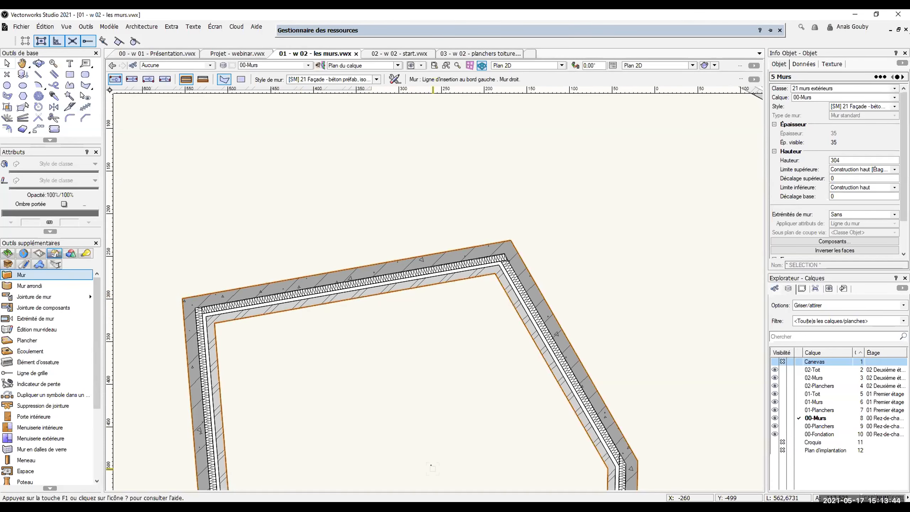
scroll(422, 394, down, 4)
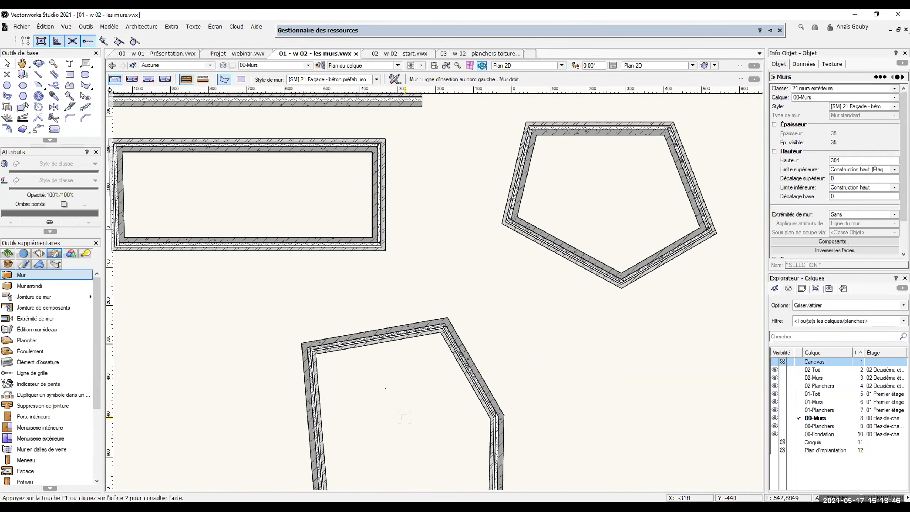
Step: Invert the faces of all five walls in the counterclockwise outline
middle_drag(375, 359, 360, 303)
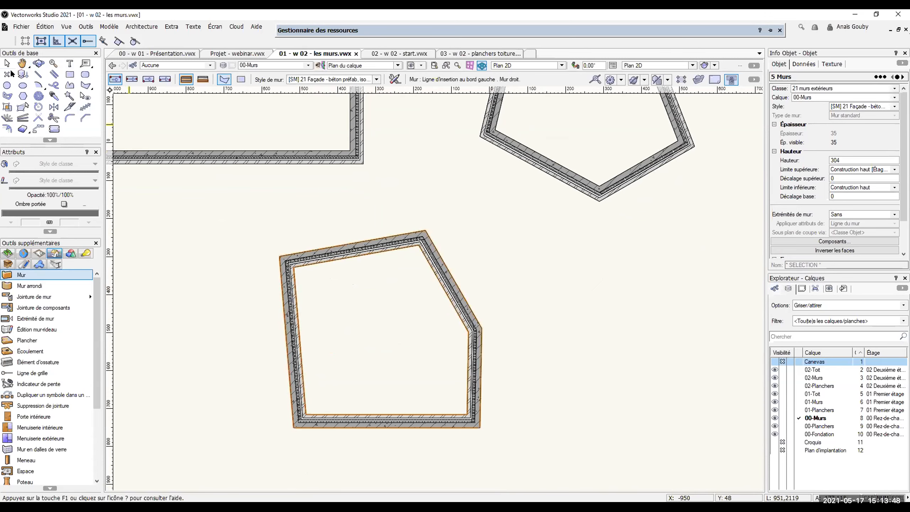
click(247, 199)
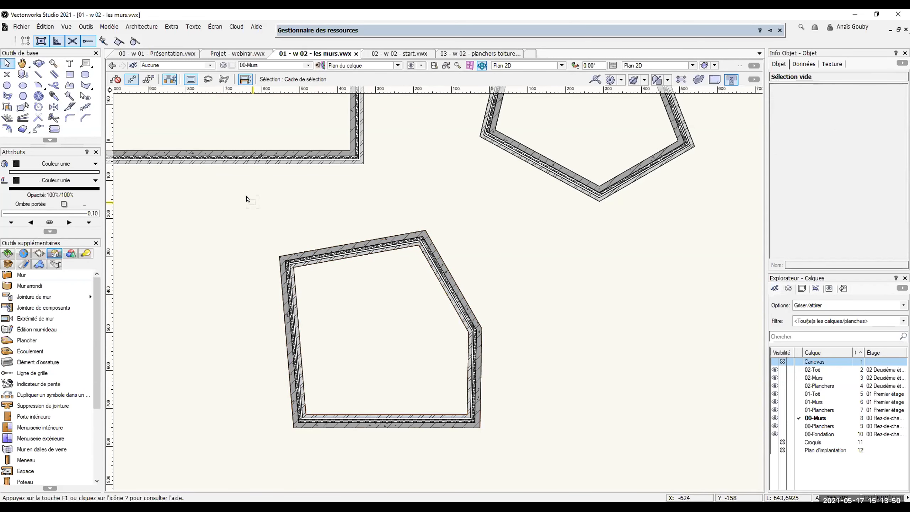
drag(250, 201, 508, 444)
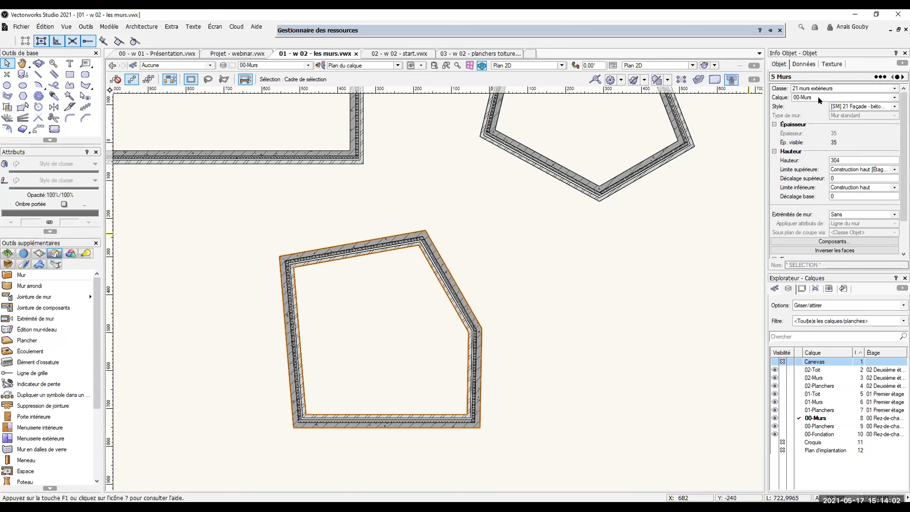
scroll(802, 139, down, 3)
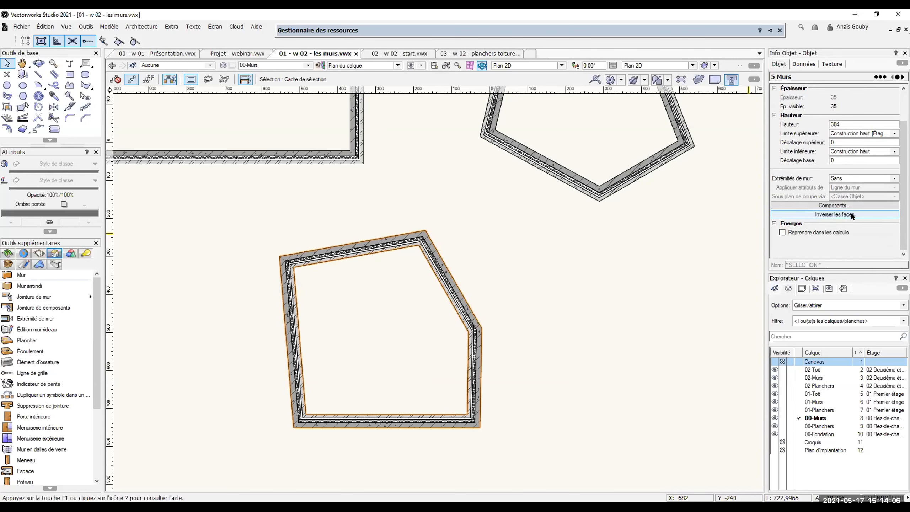
click(831, 215)
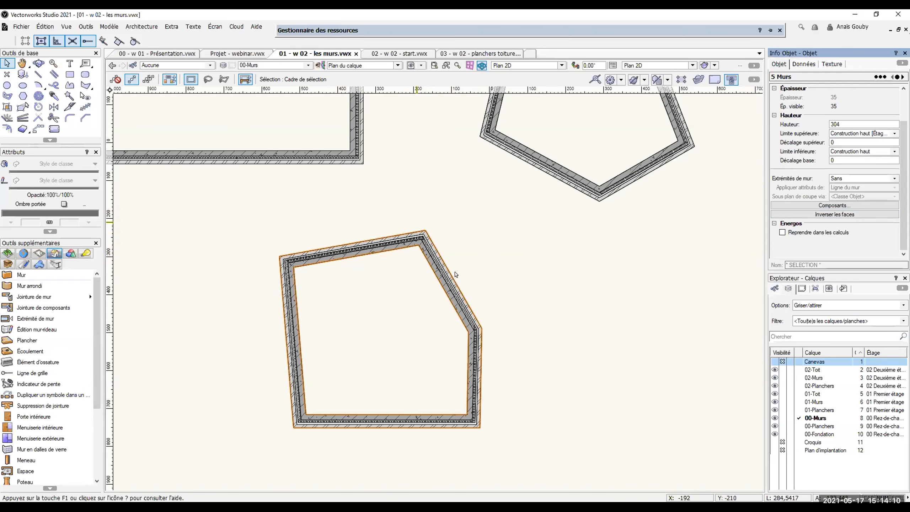
click(365, 348)
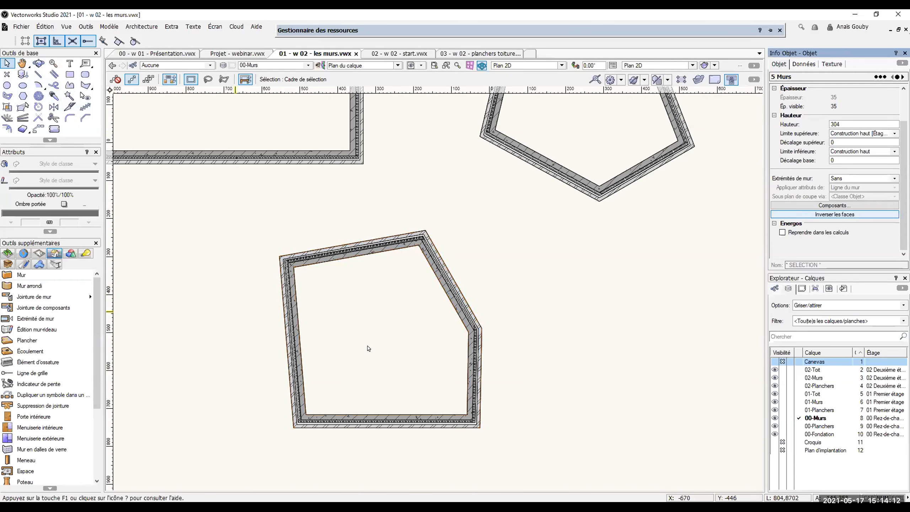
Step: Select all the walls in the drawing and delete them
scroll(502, 305, down, 5)
drag(600, 378, 250, 130)
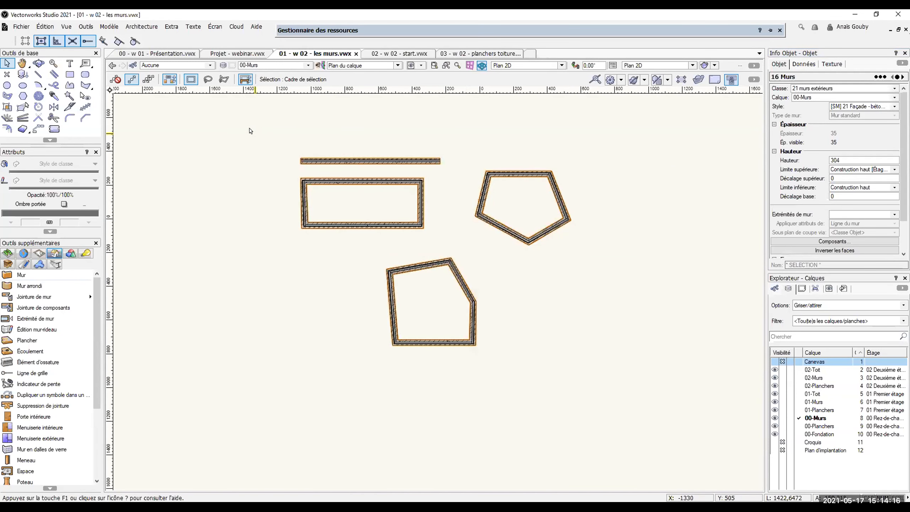
key(Delete)
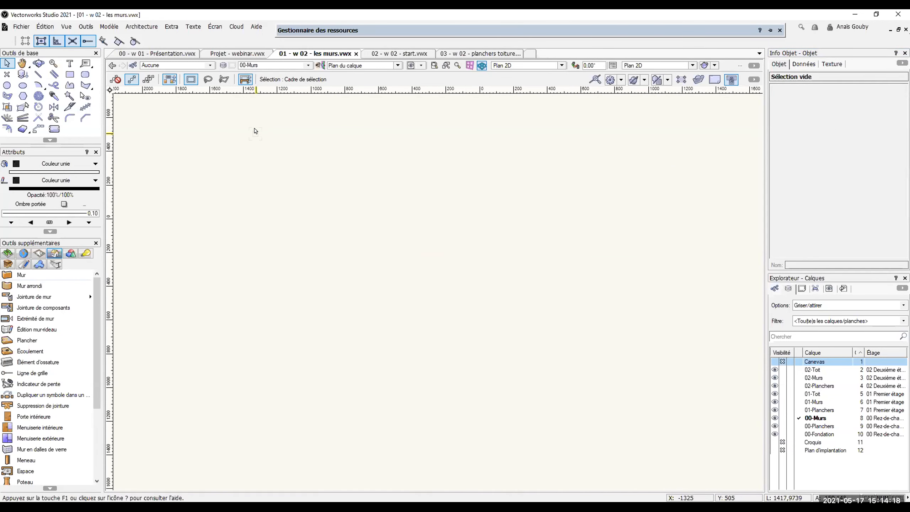
Step: Draw a rectangular wall enclosure about 812 by 626 units with the Wall tool's rectangle mode
scroll(333, 176, up, 2)
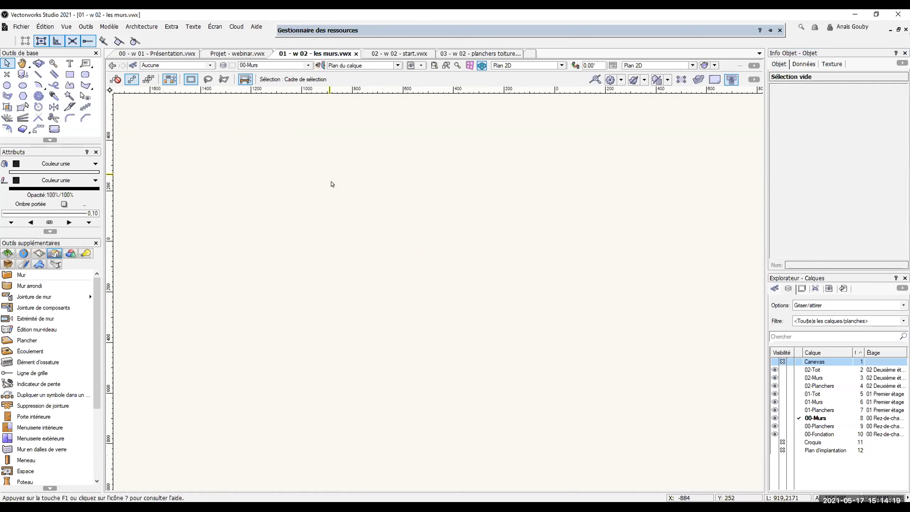
click(33, 274)
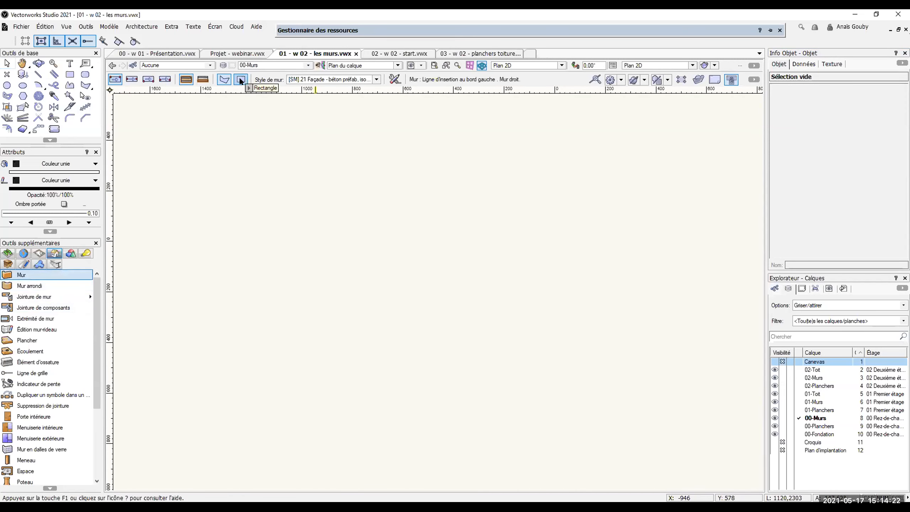
click(240, 79)
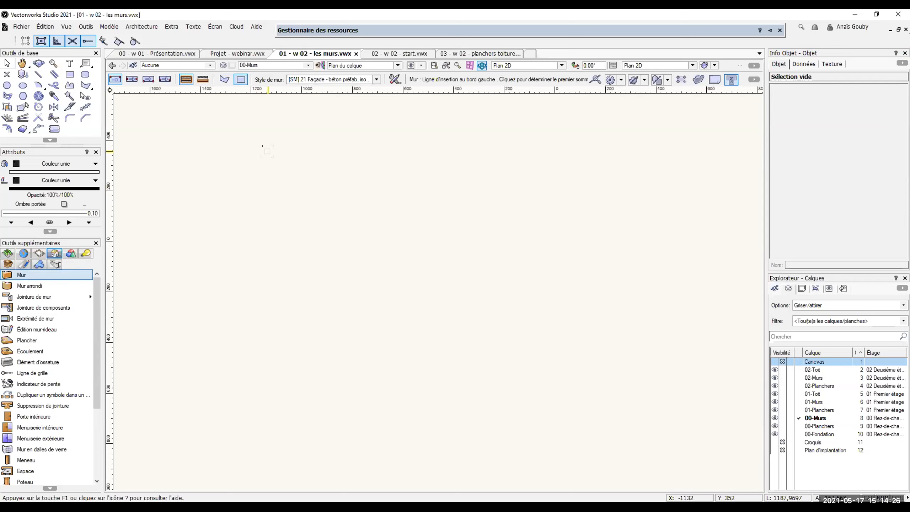
click(267, 151)
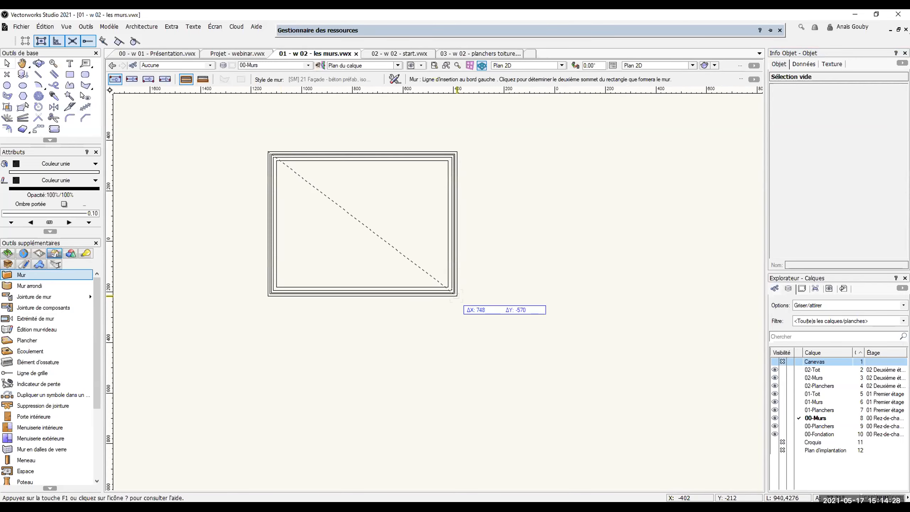
click(472, 308)
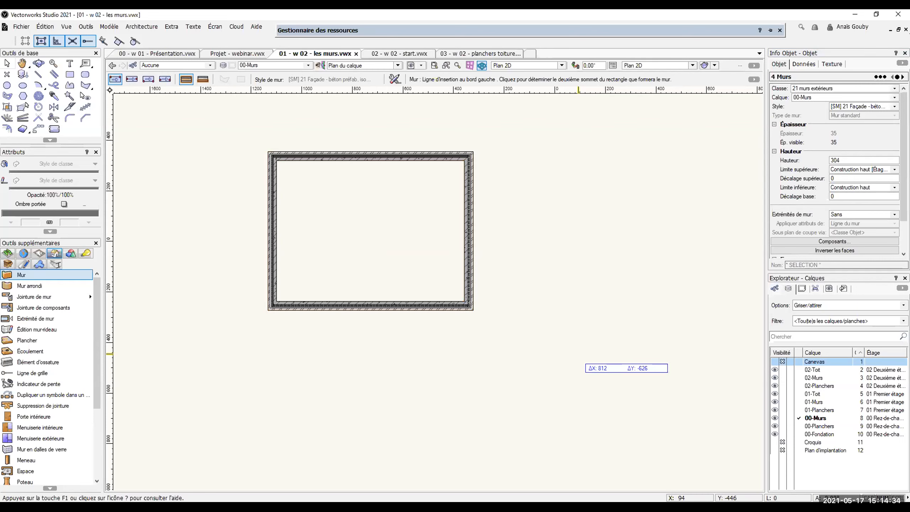
Step: Add a second rectangular enclosure about 451 units square, overlapping the first one's lower-right corner and ending on its right wall's inner face
click(577, 353)
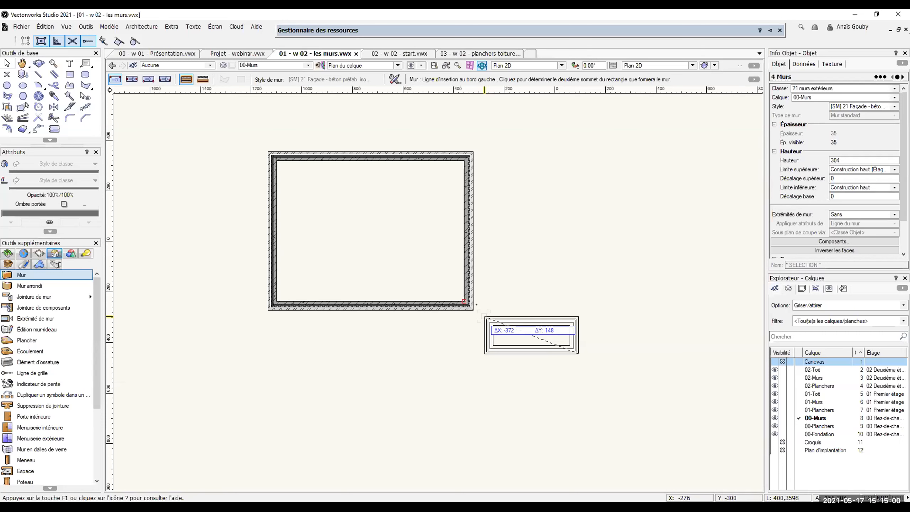
scroll(482, 315, up, 3)
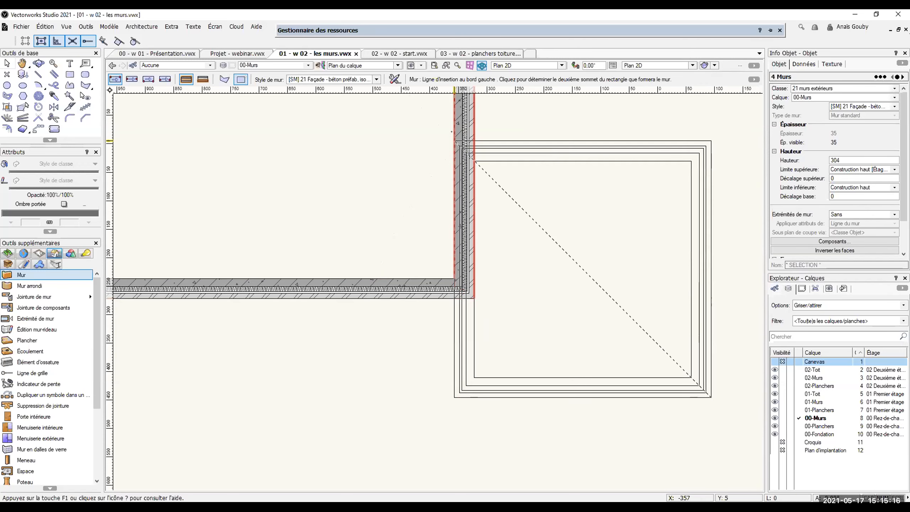
click(454, 141)
key(x)
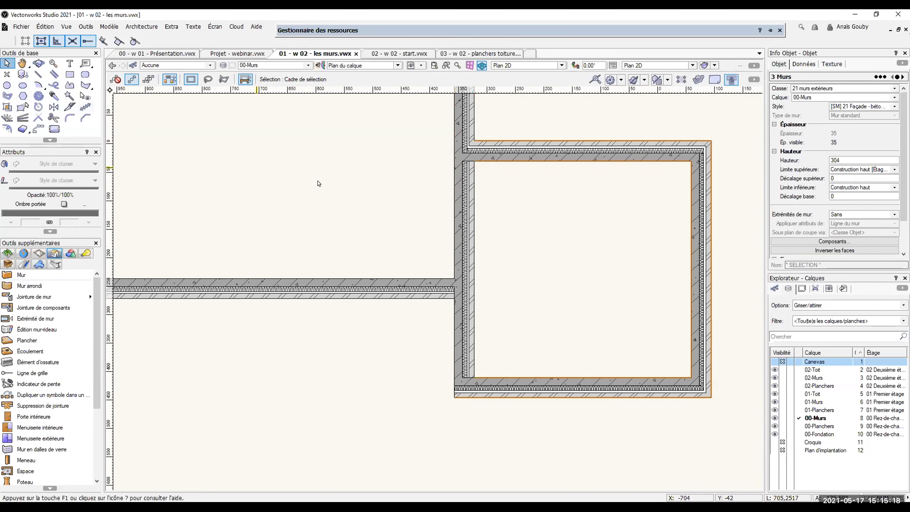
scroll(530, 205, up, 1)
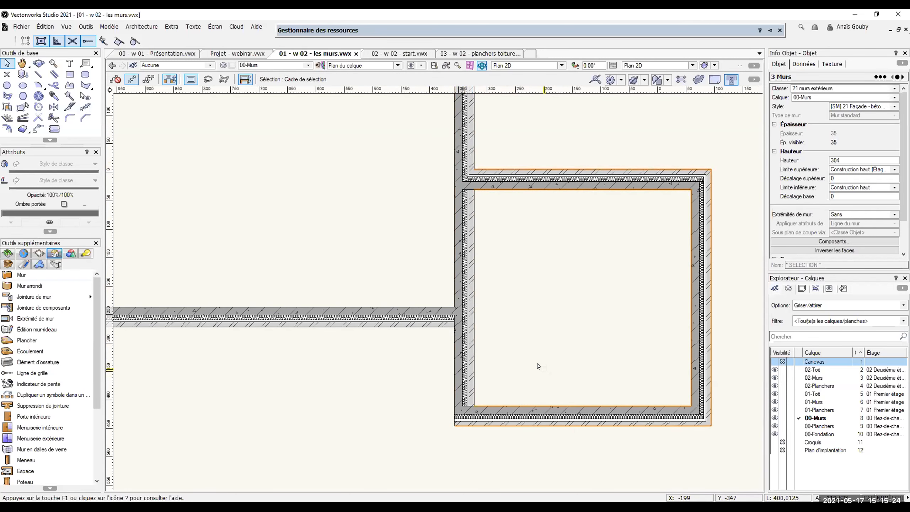
scroll(523, 288, down, 1)
middle_drag(538, 290, 534, 319)
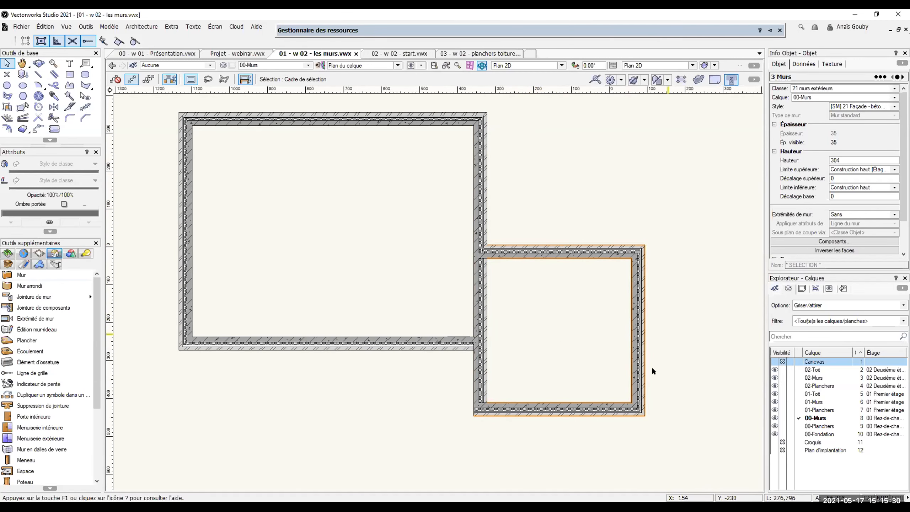
click(550, 310)
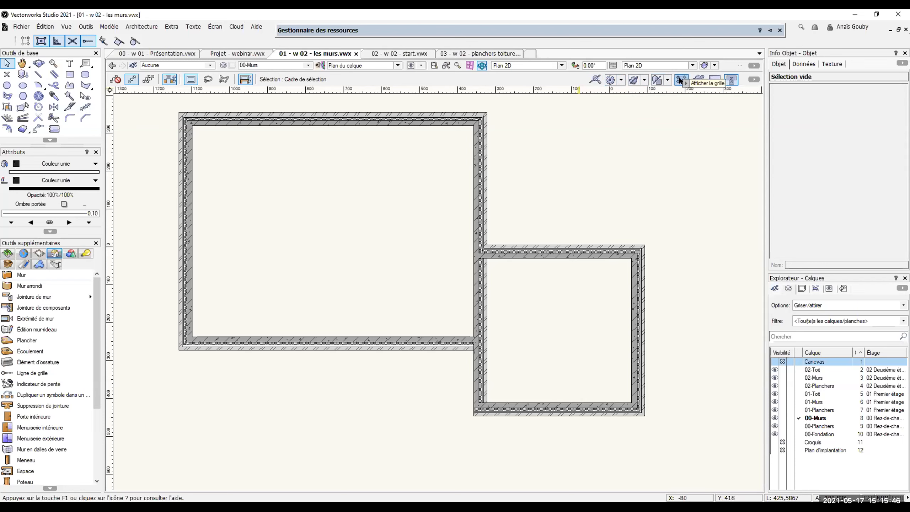
Step: Remove the automatic wall joining option from the quick preferences bar and add it back
click(731, 80)
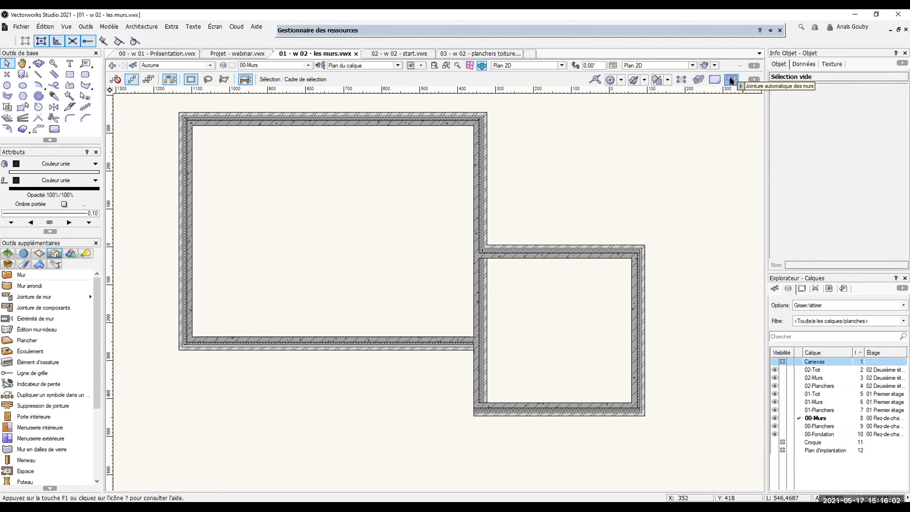
click(753, 79)
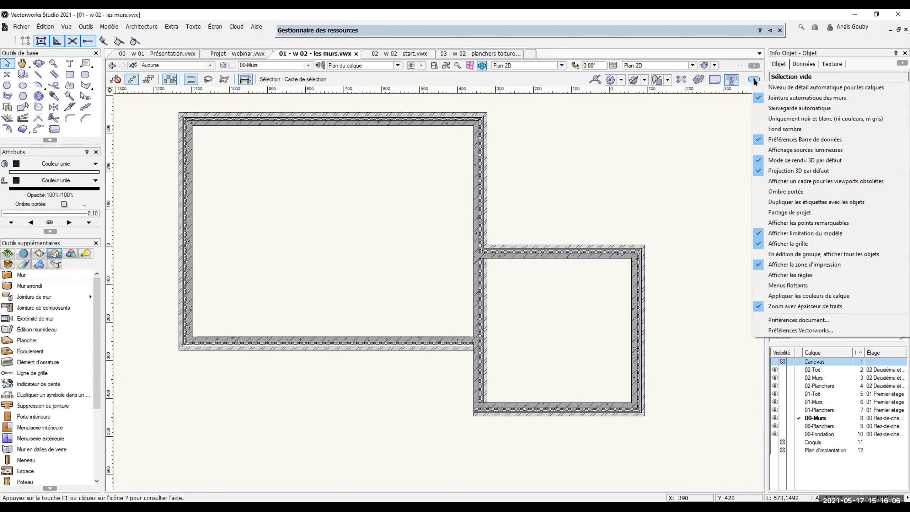
click(755, 99)
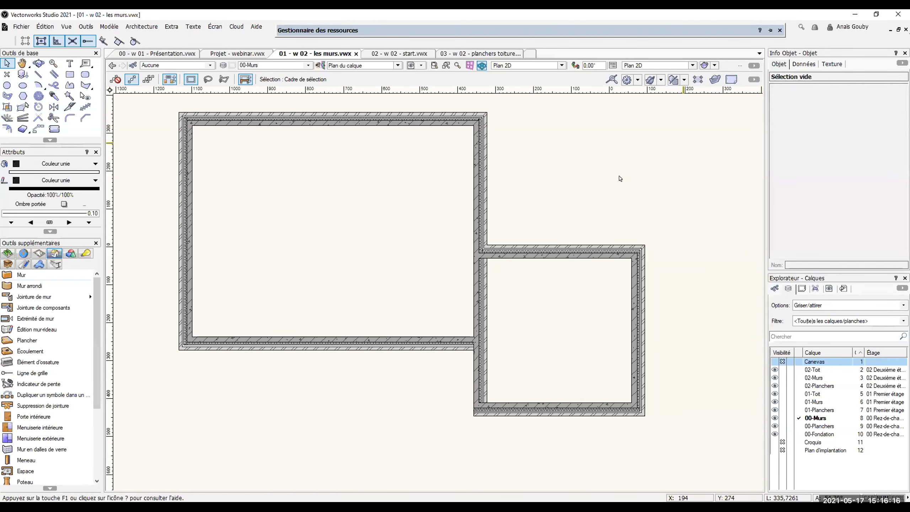
click(752, 78)
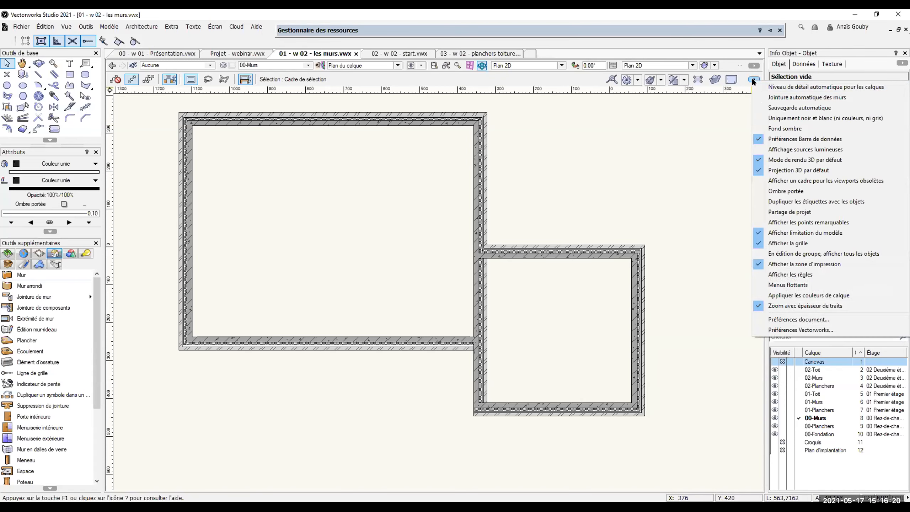
click(756, 96)
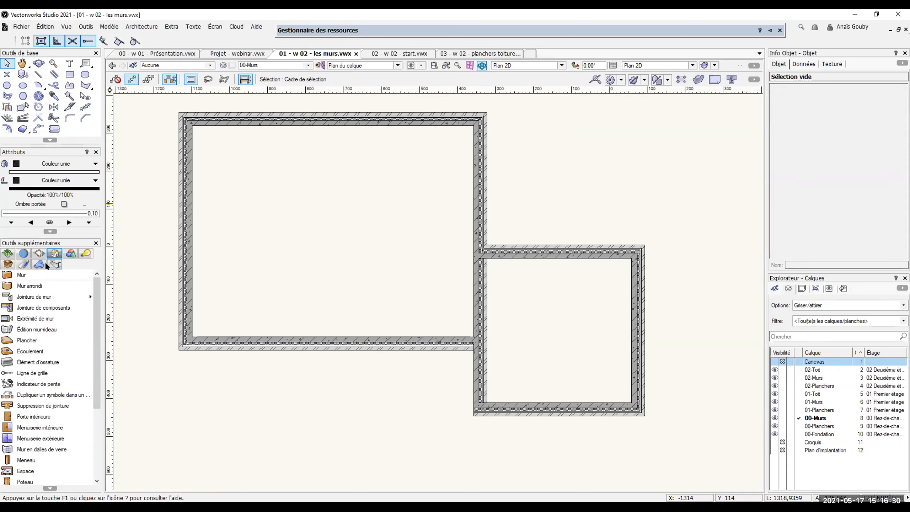
Step: Try to draw a small rectangular wall enclosure against the large enclosure's lower wall, and remove it
click(30, 273)
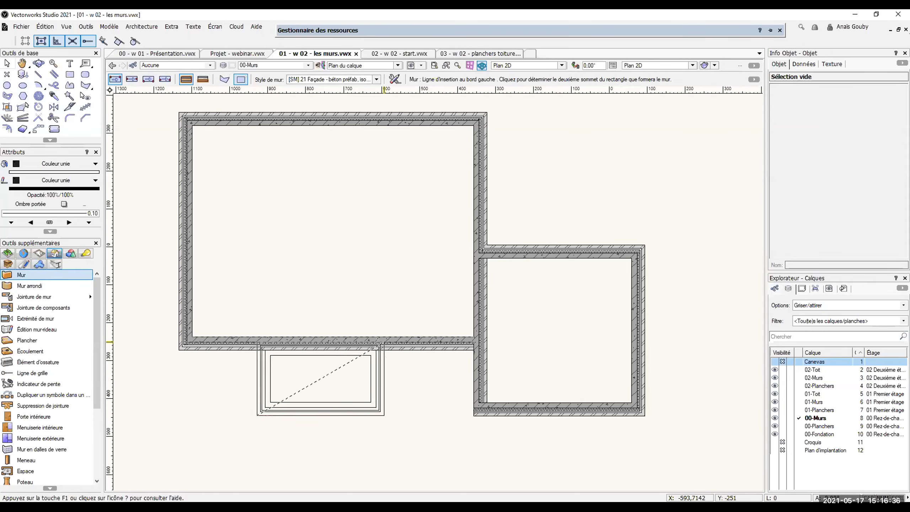
click(384, 343)
scroll(300, 390, up, 3)
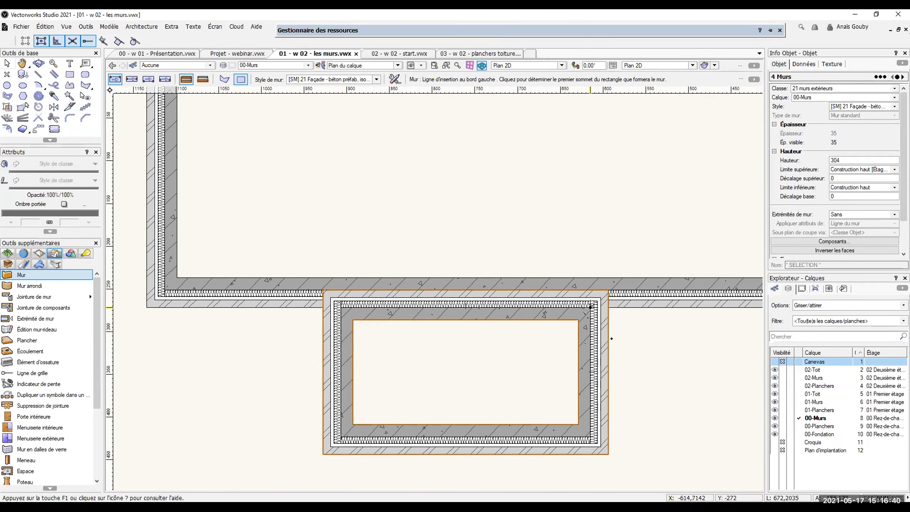
click(7, 63)
scroll(247, 322, down, 4)
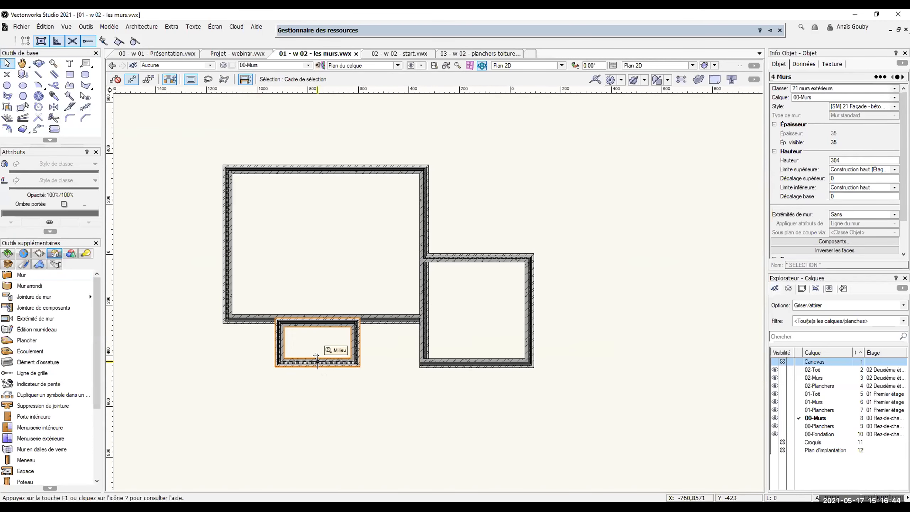
click(415, 372)
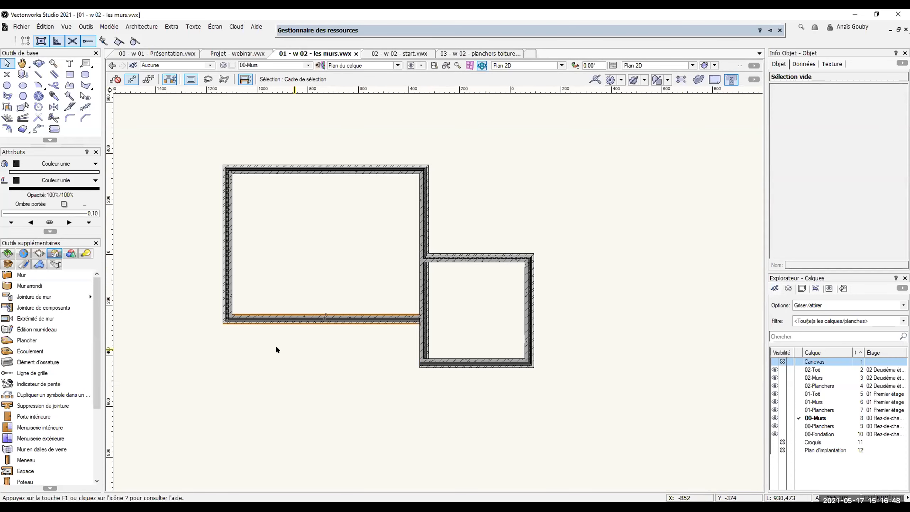
Step: Draw a rectangular wall extension about 532 by 307 units below the large enclosure, ending on the inner face of its lower wall
click(31, 274)
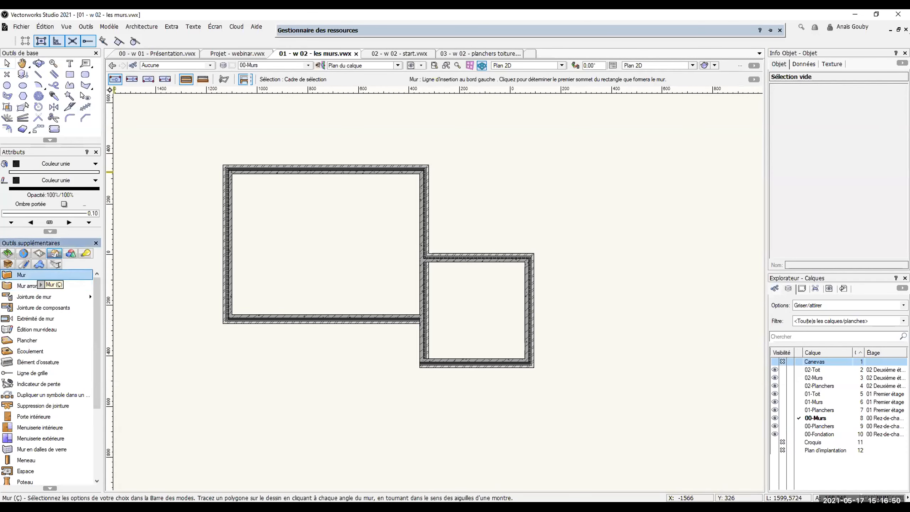
middle_drag(301, 374, 383, 376)
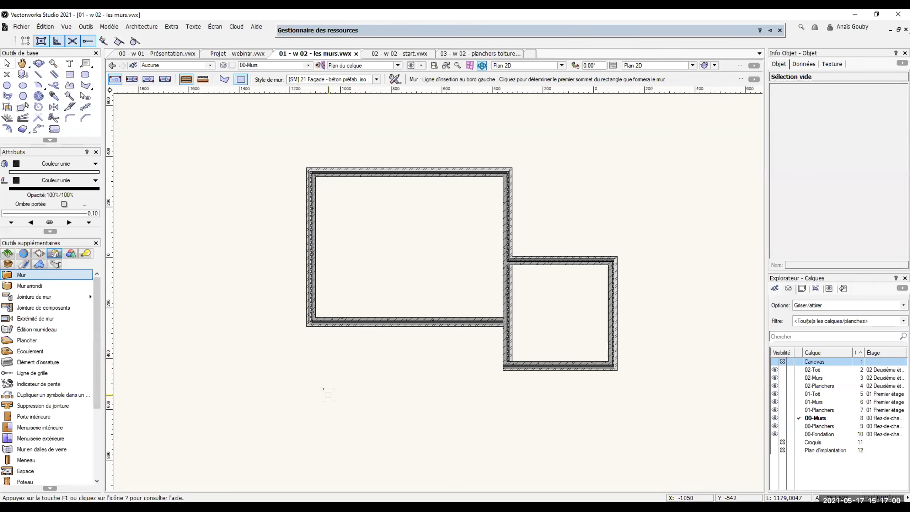
click(328, 394)
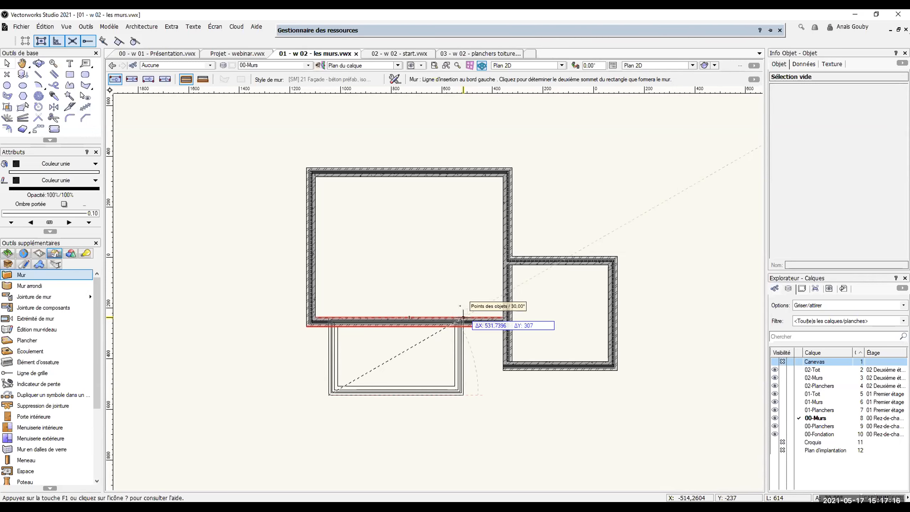
click(462, 317)
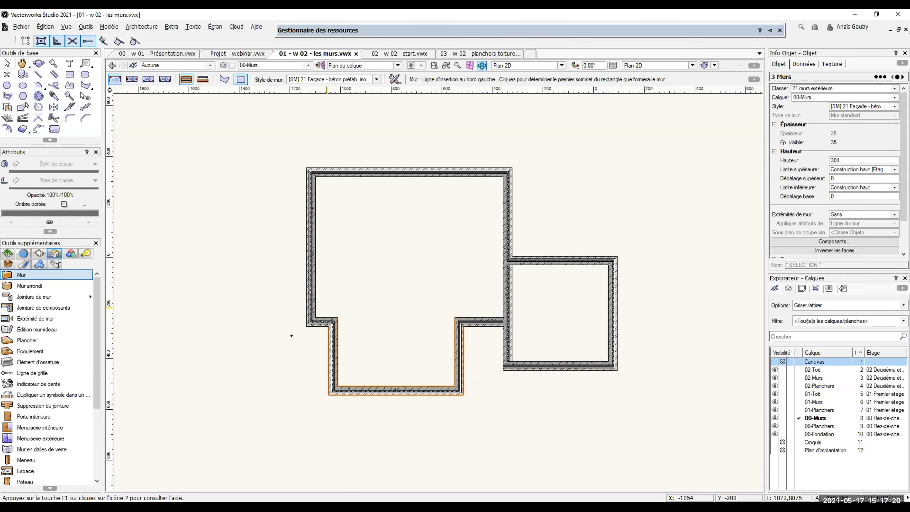
click(7, 63)
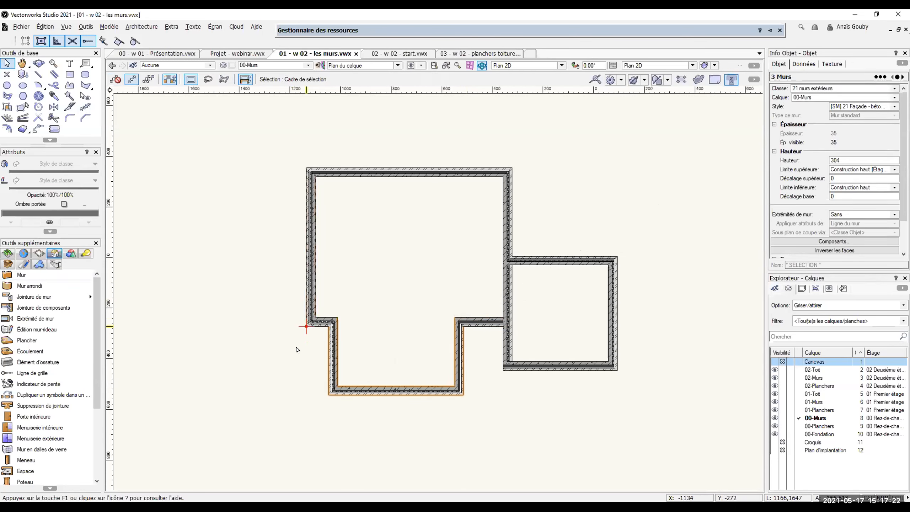
click(386, 317)
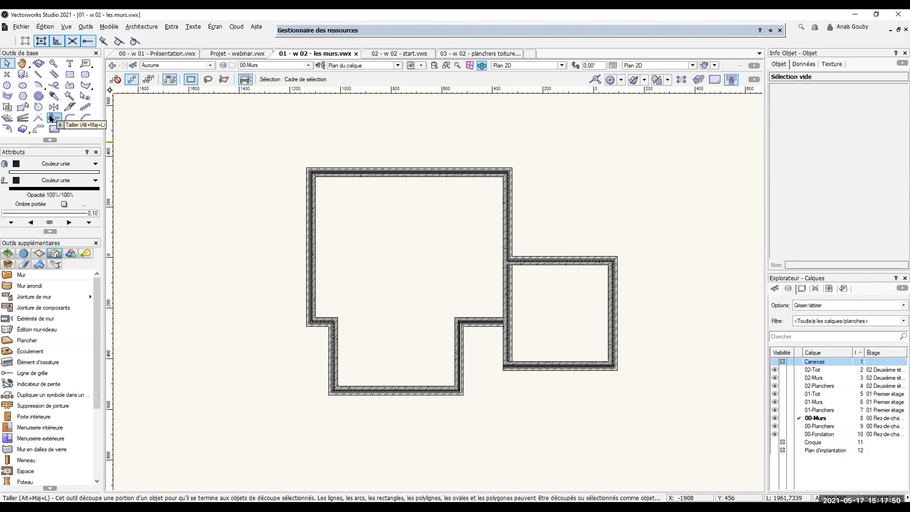
Step: Trim away the shared wall section between the large enclosure and the smaller square enclosure
click(51, 118)
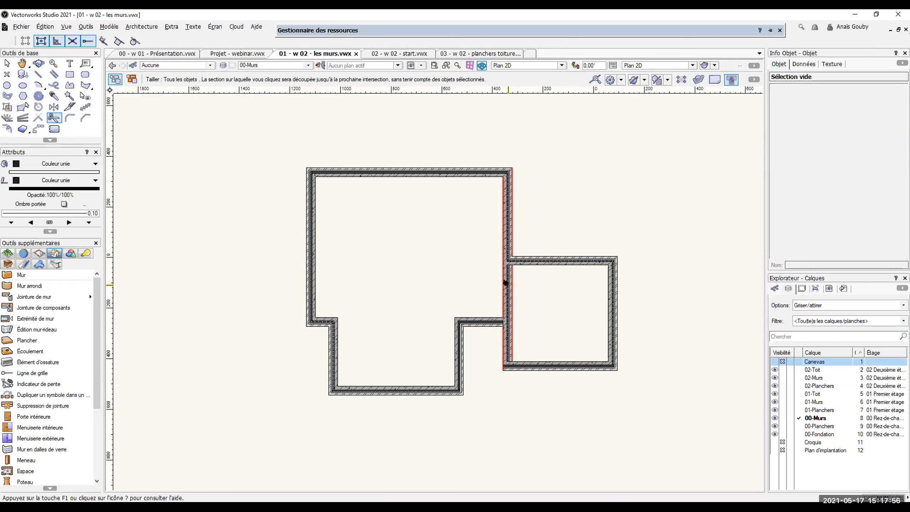
click(501, 291)
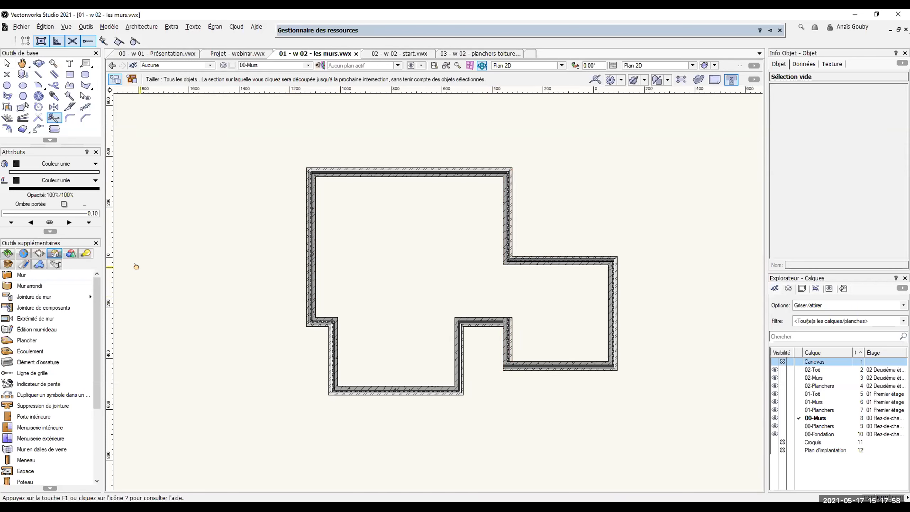
click(7, 63)
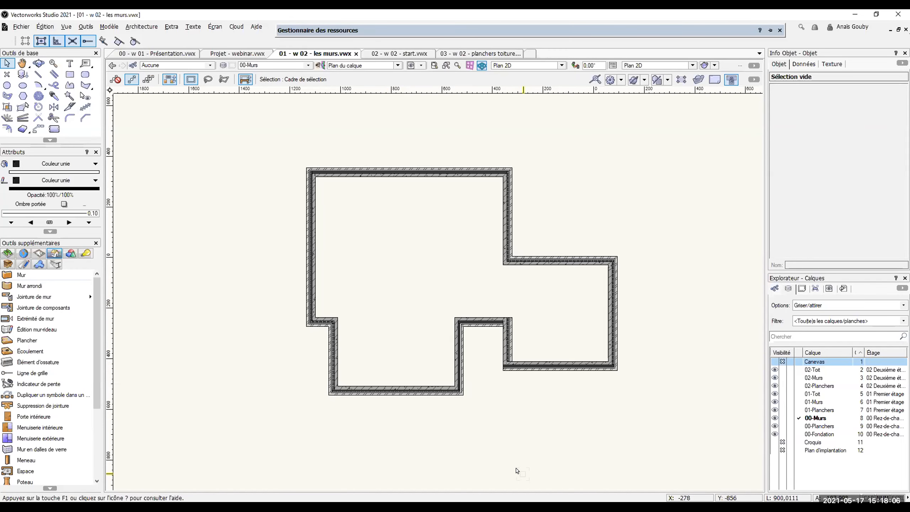
Step: Invert the faces of the short vertical wall remaining below the trimmed section
scroll(510, 410, up, 1)
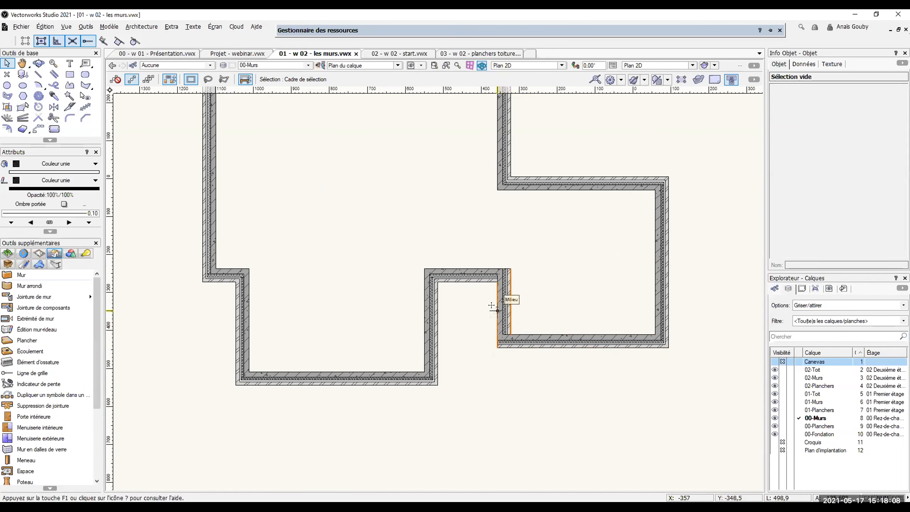
scroll(512, 315, up, 1)
click(512, 308)
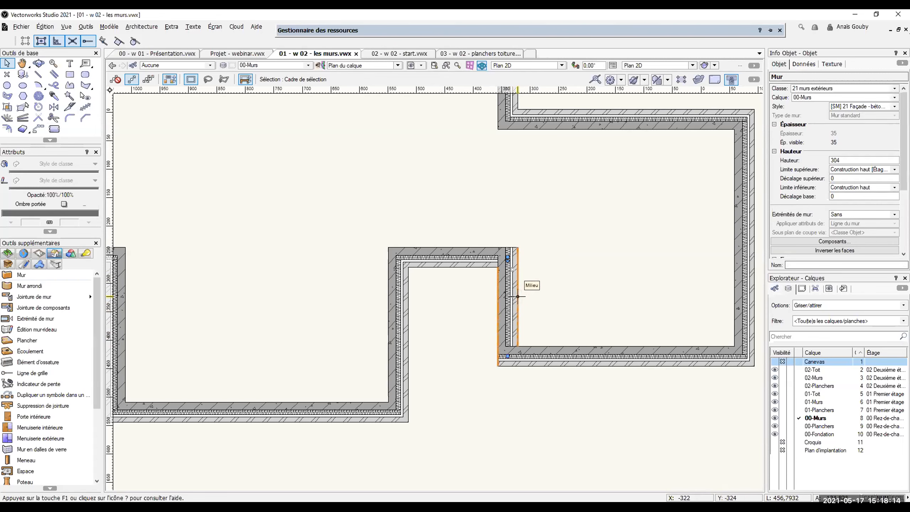
click(814, 251)
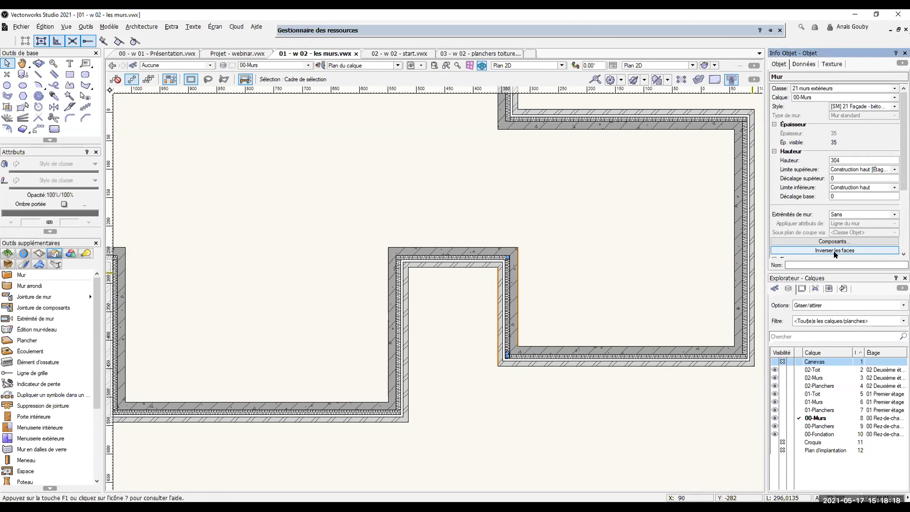
click(445, 345)
Step: Draw a rectangular wall recess about 447 by 360 units inside the large enclosure, ending on the outer face of its upper wall
scroll(566, 248, down, 2)
scroll(566, 321, down, 1)
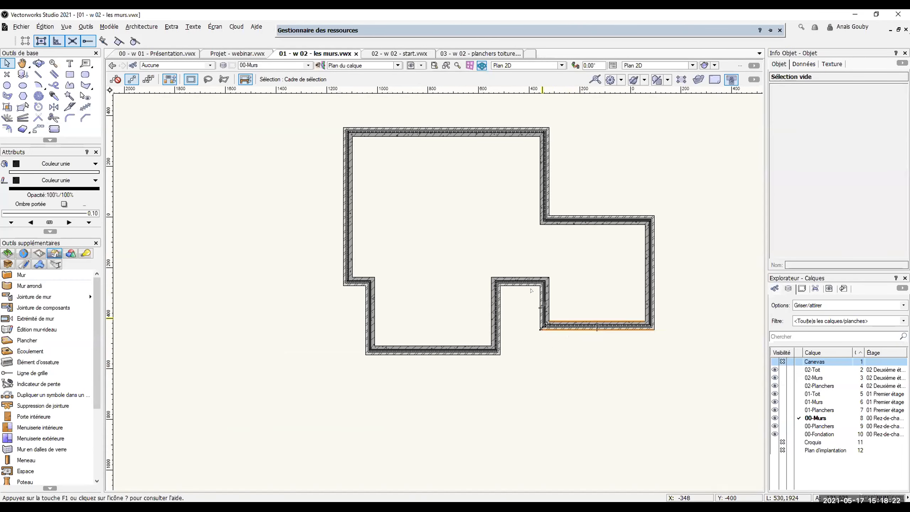
middle_drag(520, 357, 494, 380)
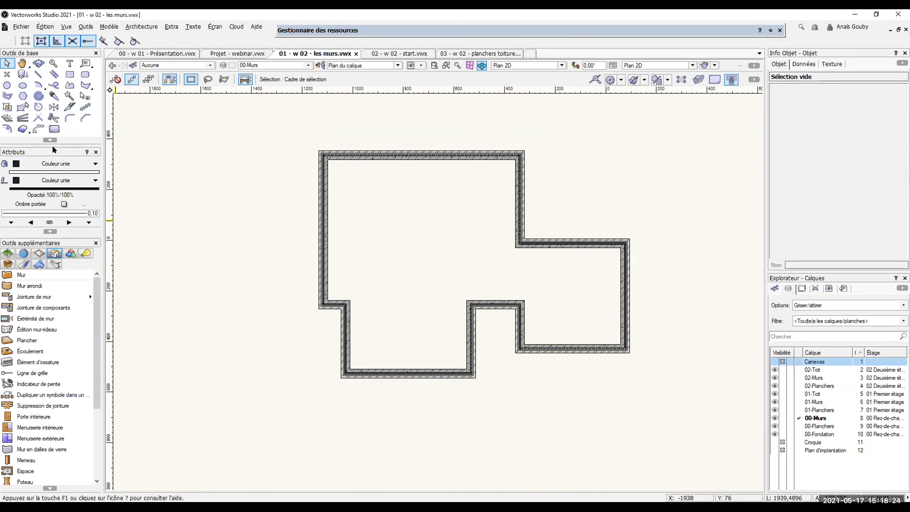
key(ccedilla)
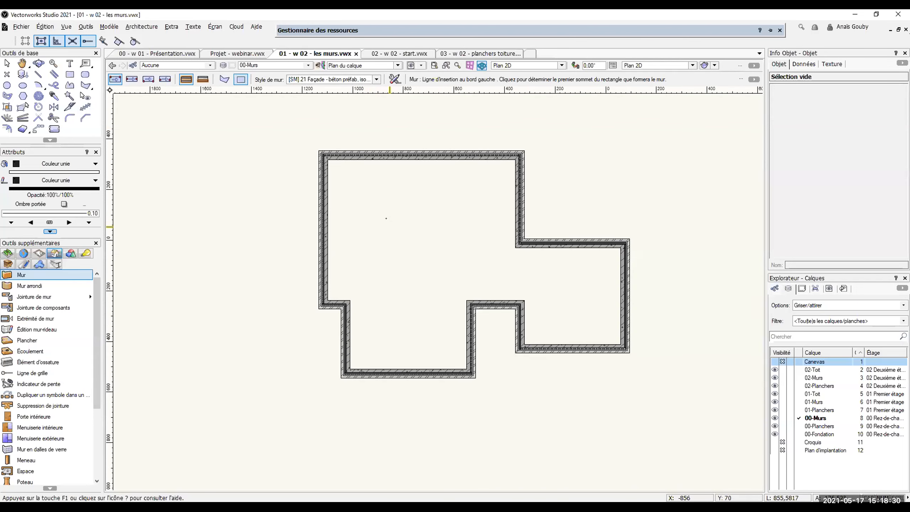
middle_drag(385, 218, 374, 314)
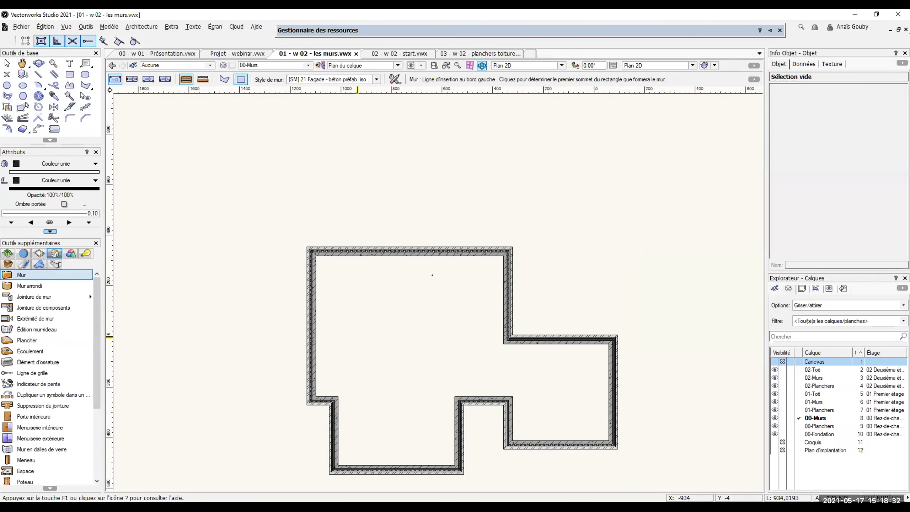
click(358, 336)
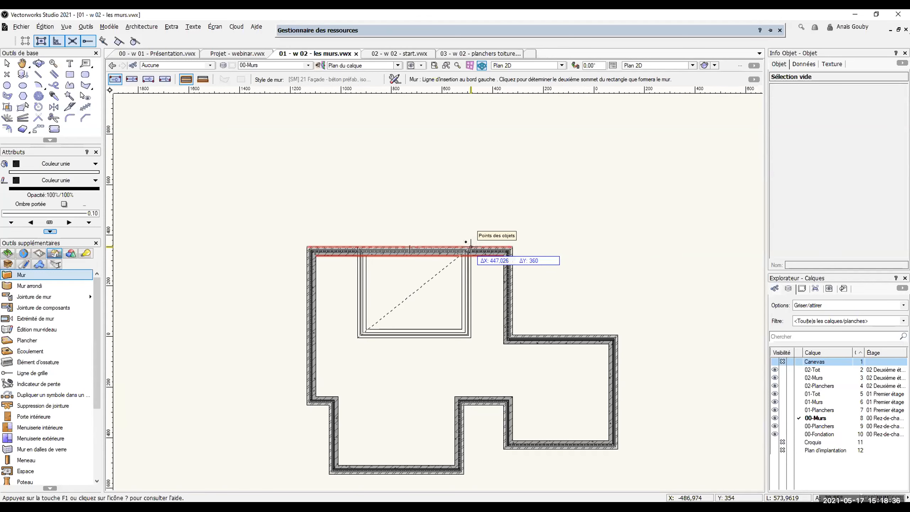
click(470, 245)
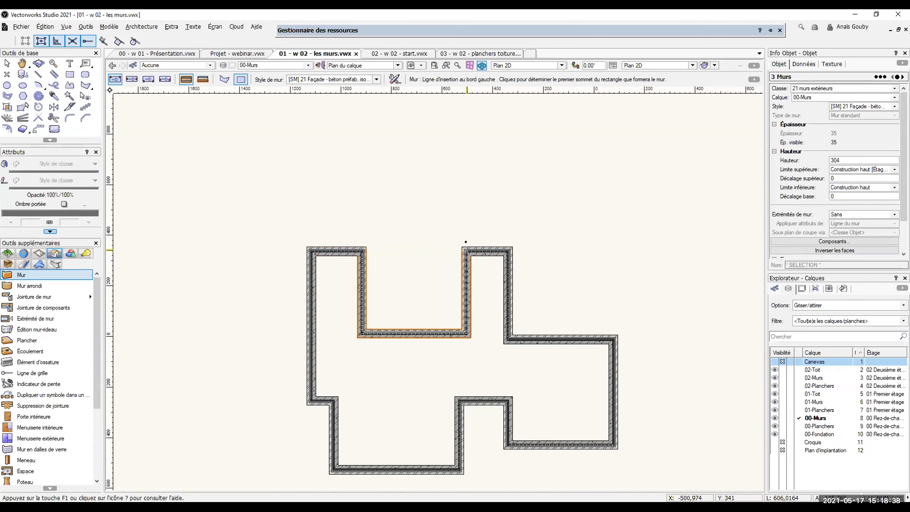
scroll(305, 203, down, 2)
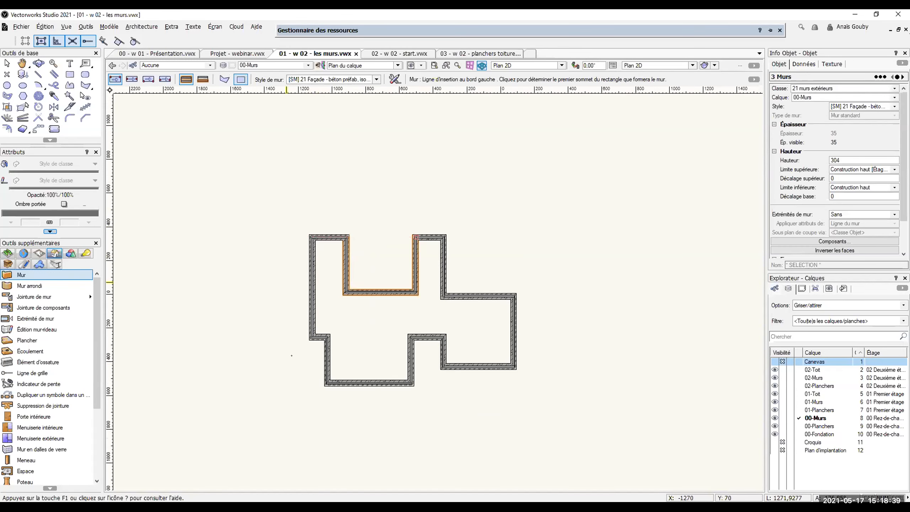
click(7, 63)
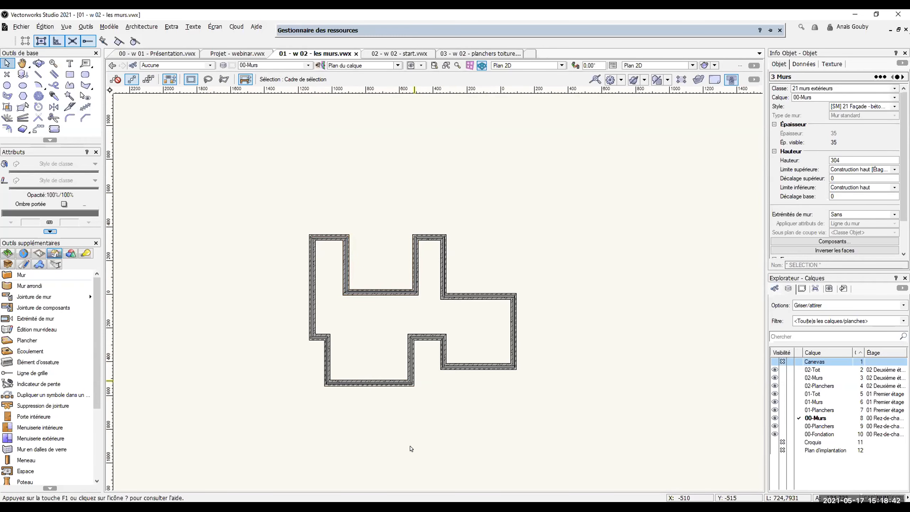
click(330, 442)
Step: Select all the walls of the combined outline and delete them
middle_drag(383, 429, 392, 424)
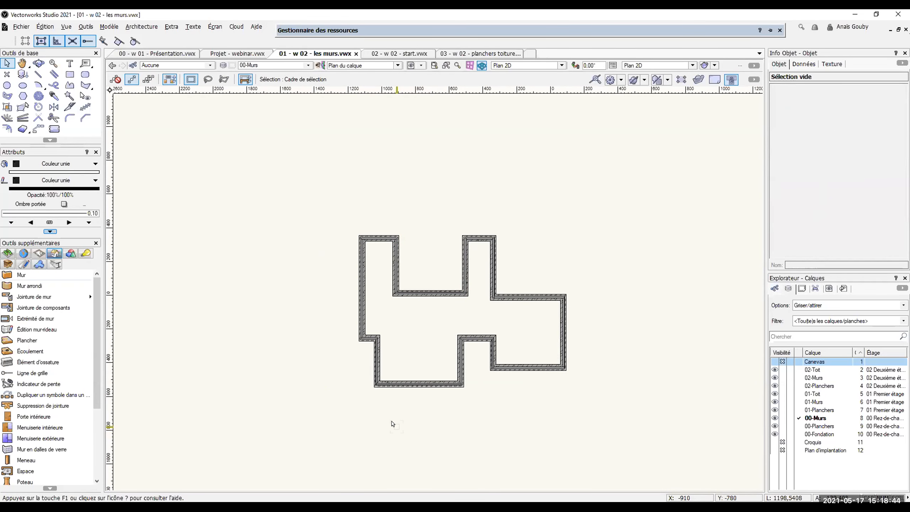
drag(334, 193, 594, 424)
key(Delete)
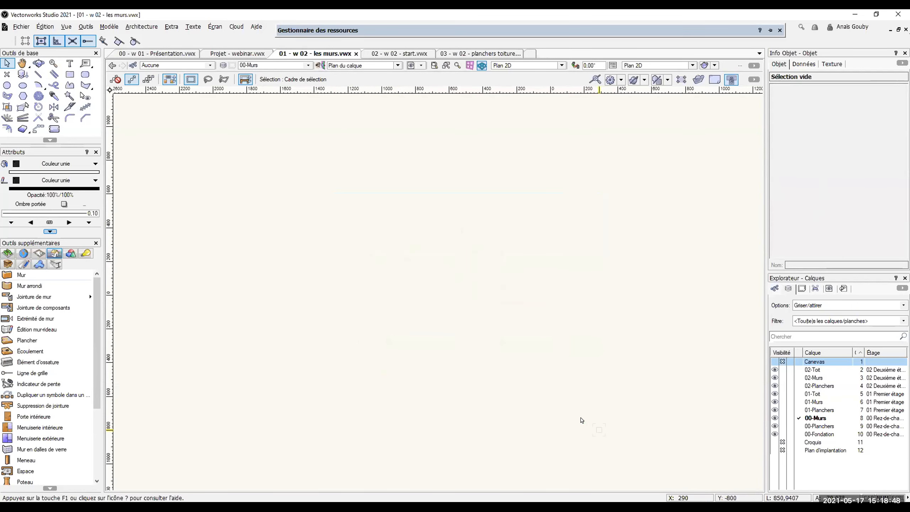
Step: Draw a single horizontal wall from left to right with the Wall tool's polygon mode
scroll(476, 322, up, 2)
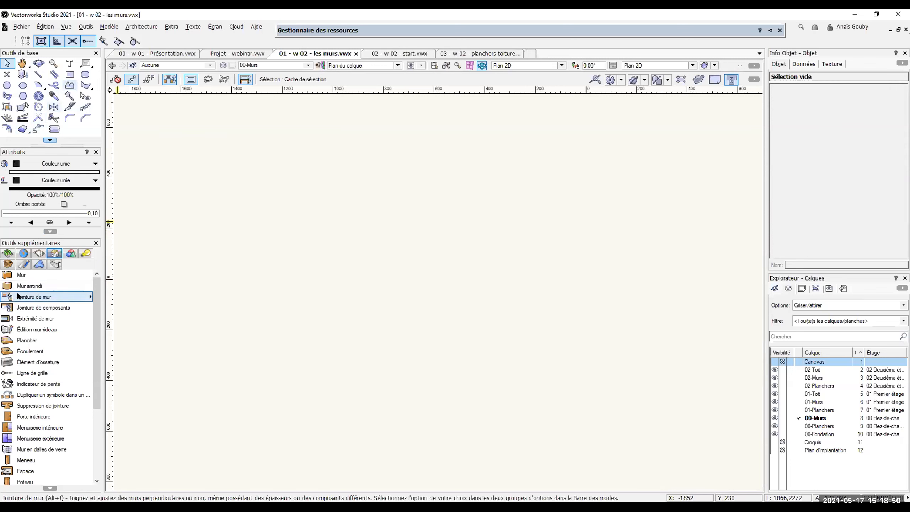
click(26, 274)
click(224, 80)
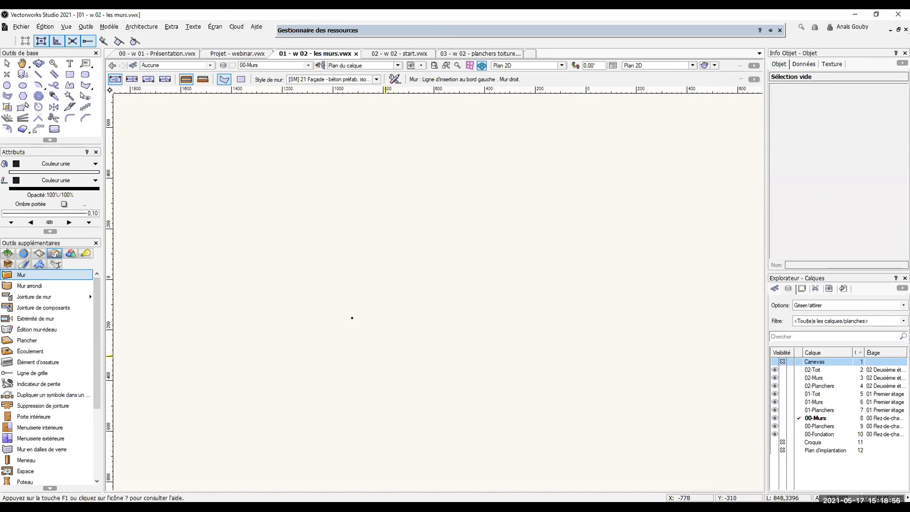
click(240, 197)
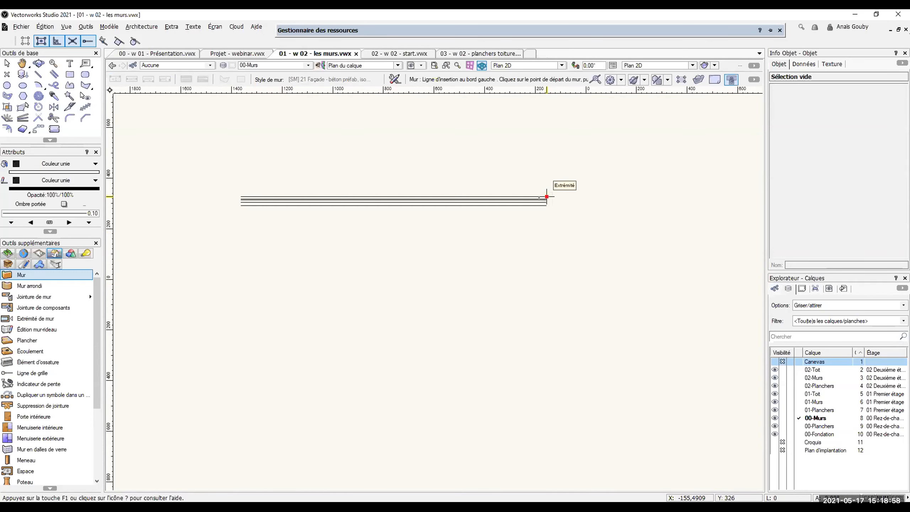
click(546, 197)
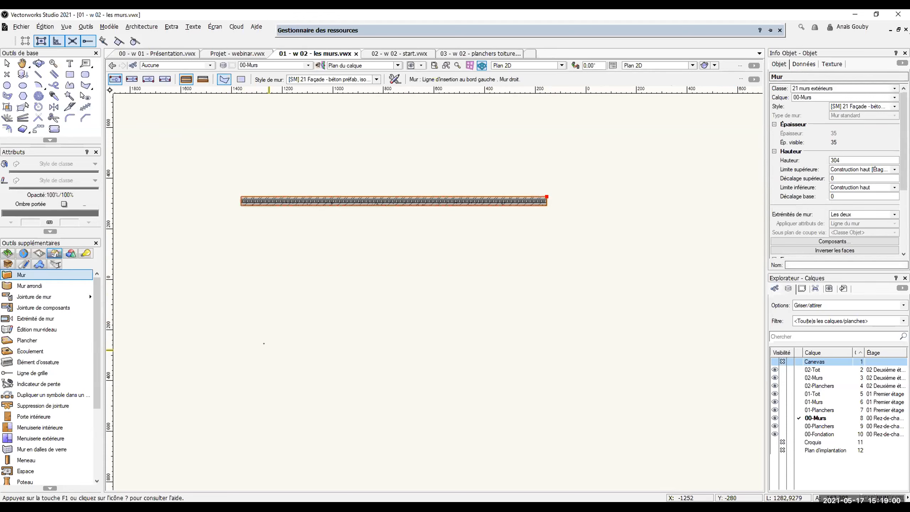
Step: Draw three separate vertical walls: two ending just below the horizontal wall and a longer third one crossing it near its right end
click(269, 230)
click(269, 349)
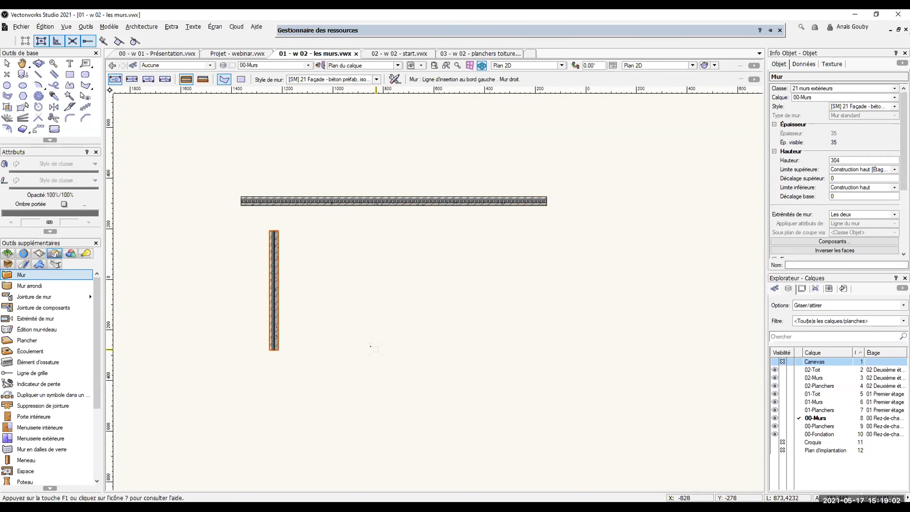
click(376, 230)
click(376, 350)
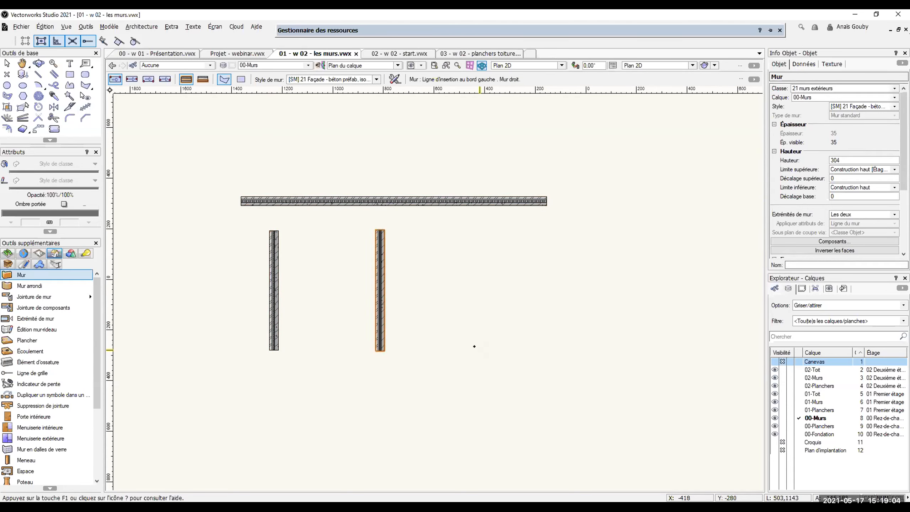
click(483, 134)
click(483, 350)
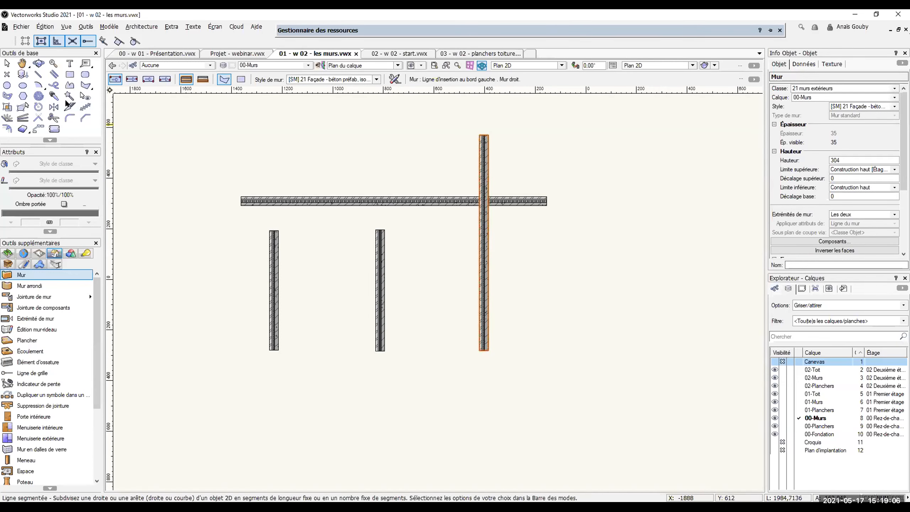
click(7, 63)
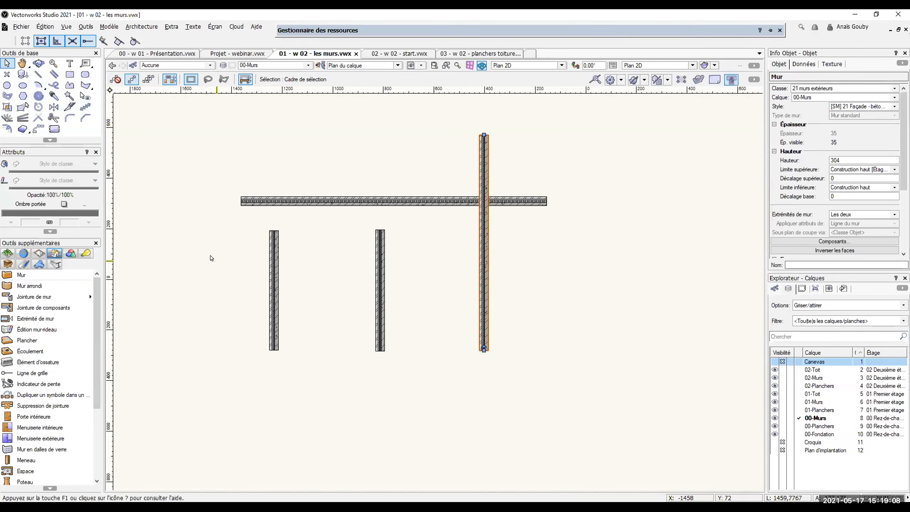
click(240, 179)
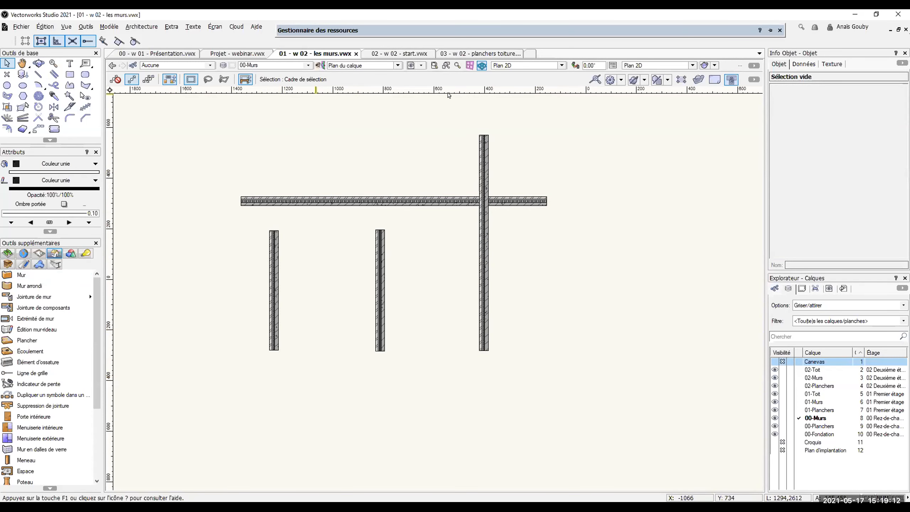
Step: Turn off automatic saving until the end of the session and decline saving a copy of the document
mouse_move(369, 412)
middle_down()
mouse_move(444, 453)
mouse_move(395, 430)
middle_up()
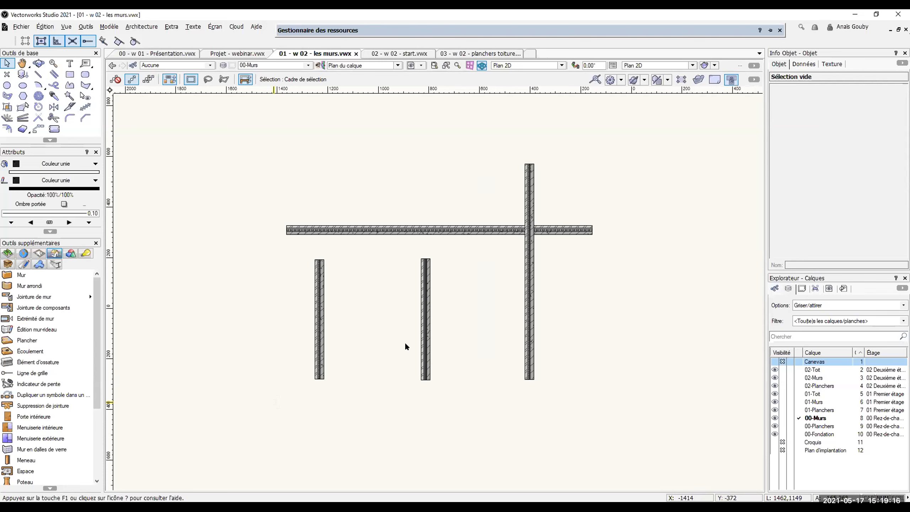
click(376, 264)
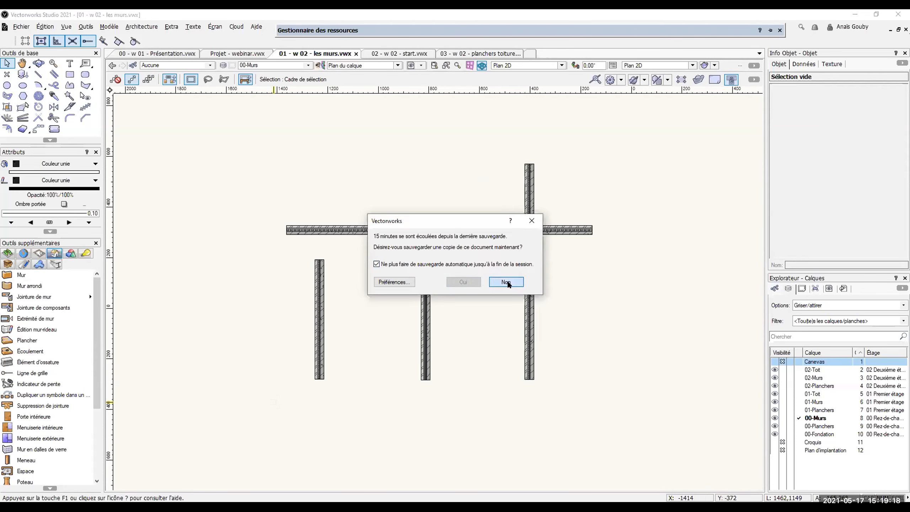
click(505, 282)
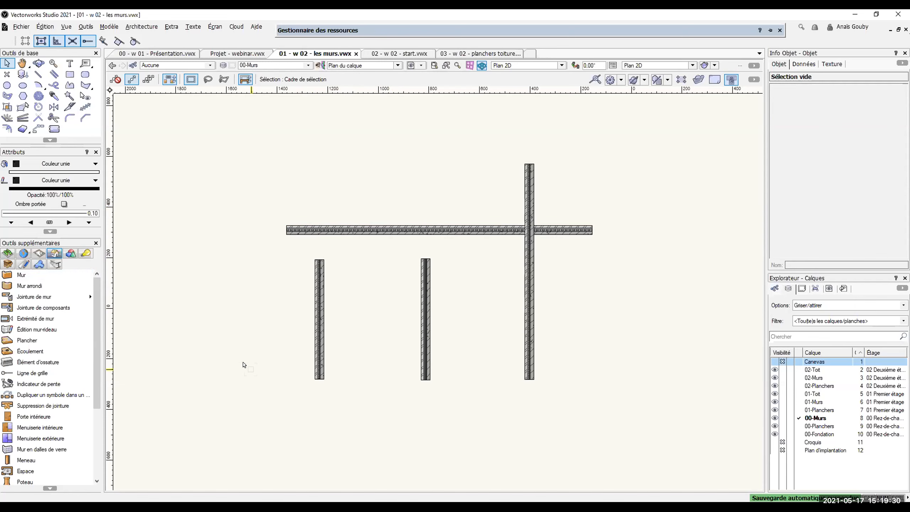
Step: Join the leftmost vertical wall to the horizontal wall with an L joint that keeps the short horizontal part left of it
click(19, 297)
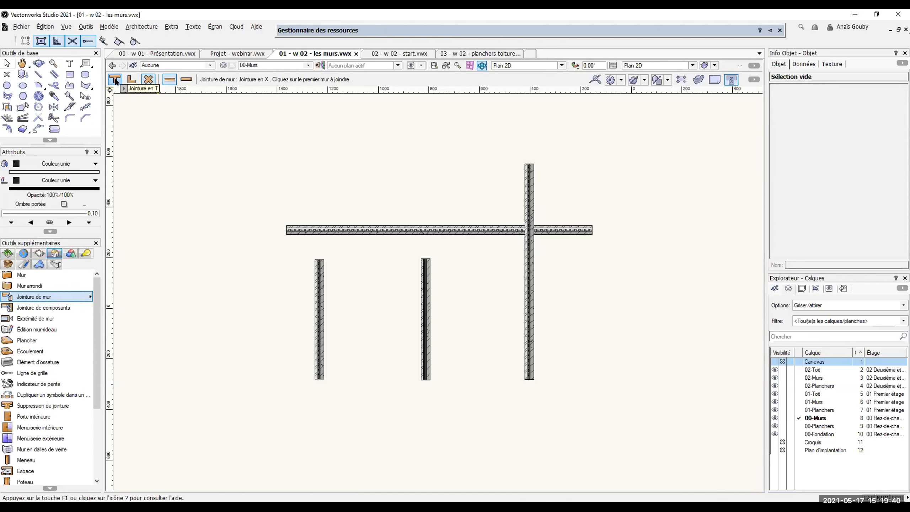
click(127, 80)
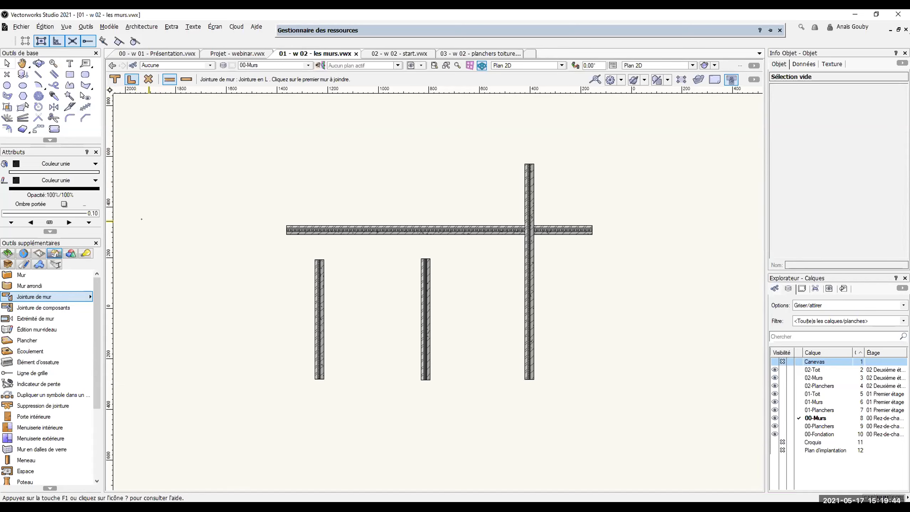
click(311, 285)
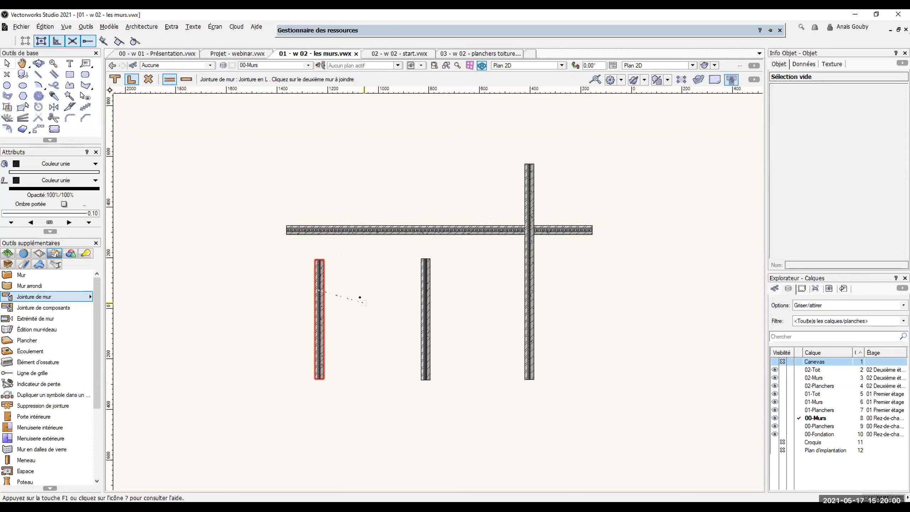
click(317, 288)
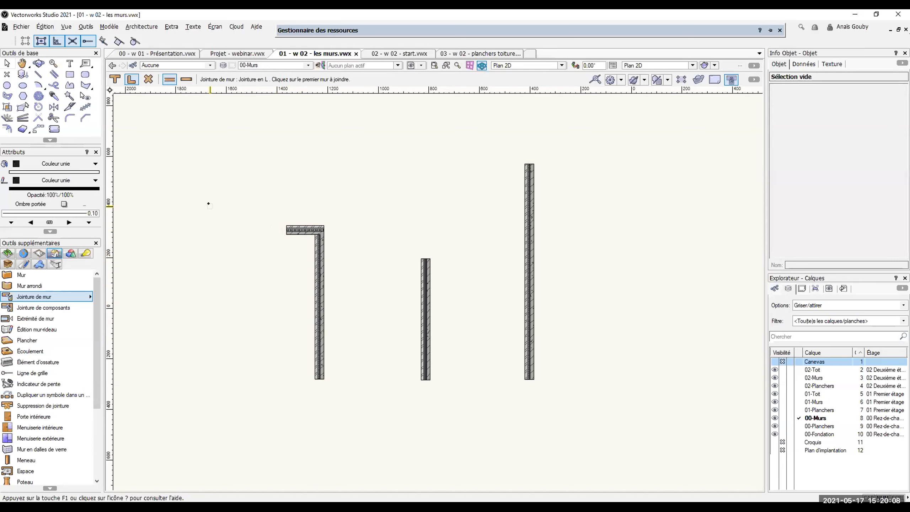
Step: Undo the corner joint and join the same two walls in an L, keeping the long horizontal part to the right
key(ctrl+z)
click(318, 271)
click(352, 229)
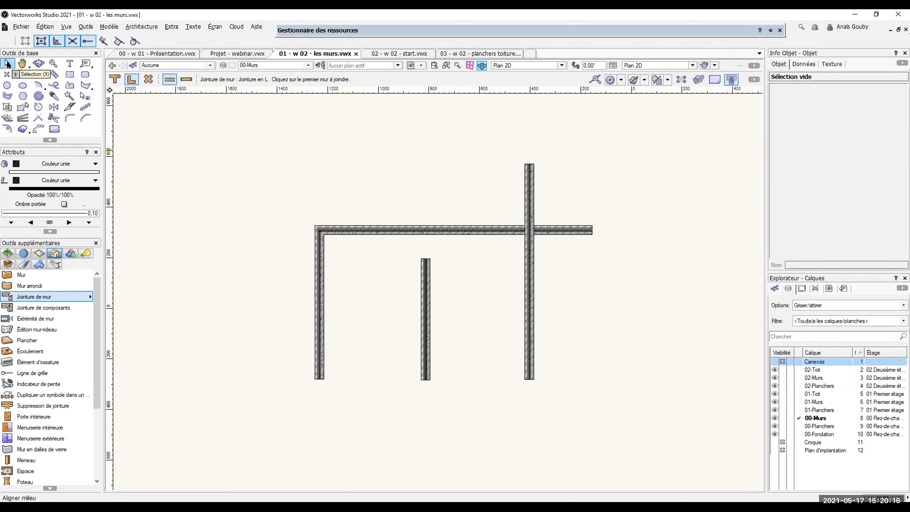
Step: Join the middle vertical wall to the horizontal wall with a T joint
click(115, 79)
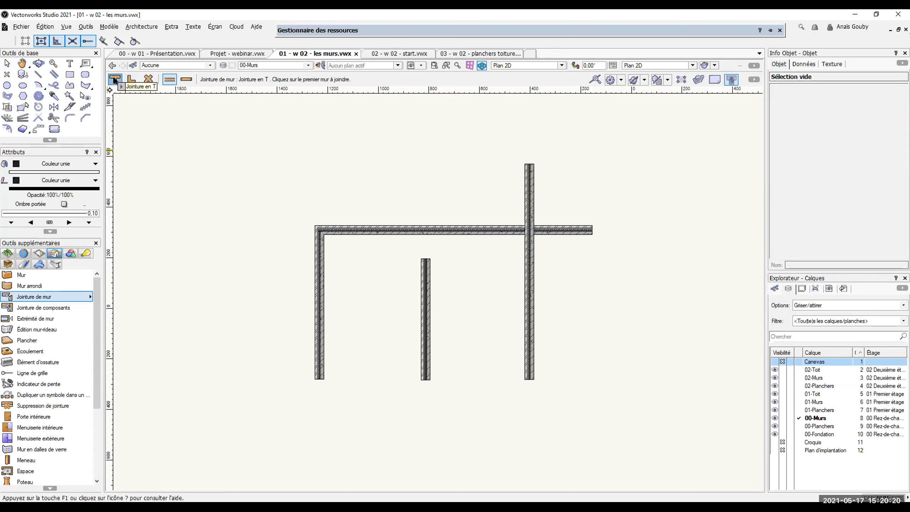
click(422, 279)
click(426, 229)
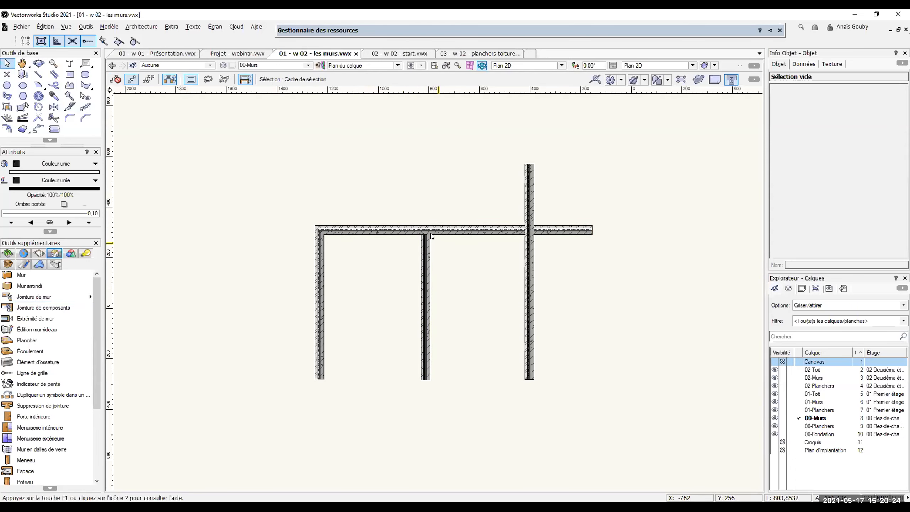
Step: Examine how the wall components meet at the T joint between the middle vertical wall and the horizontal wall
scroll(411, 251, up, 5)
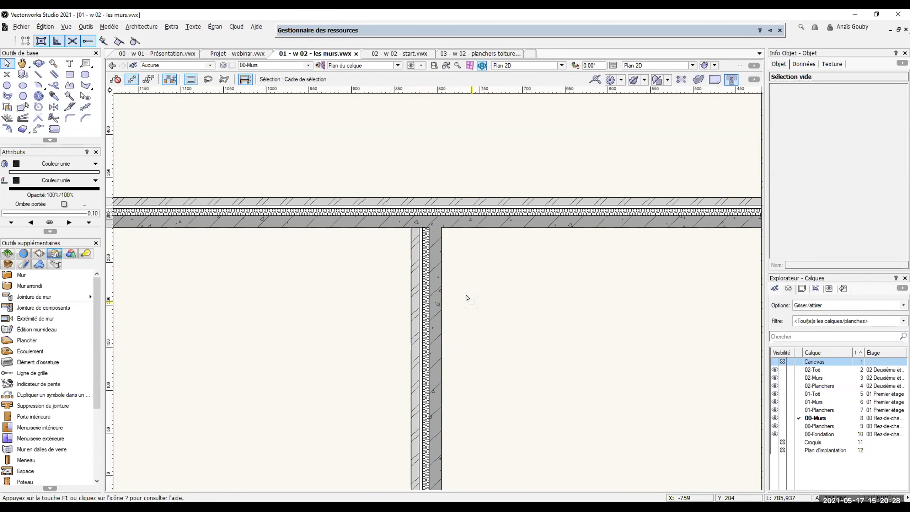
scroll(453, 284, down, 3)
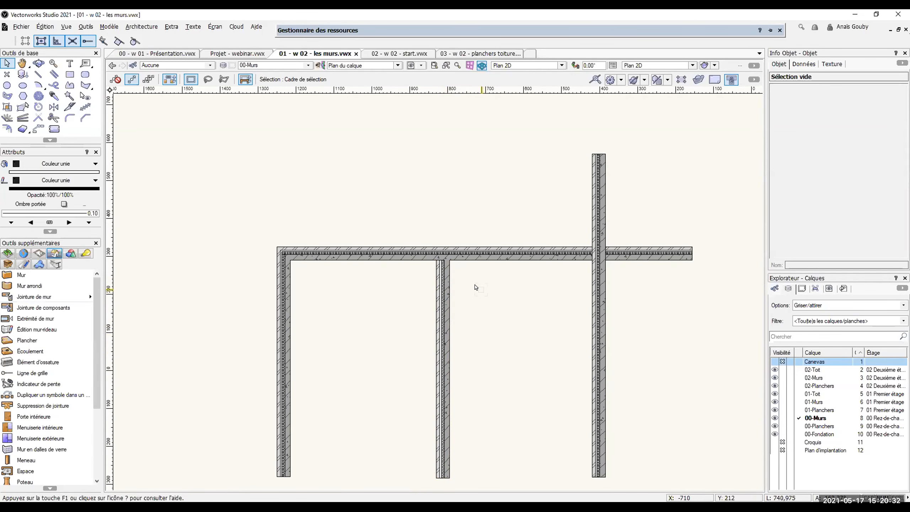
scroll(478, 290, up, 2)
middle_drag(484, 288, 469, 263)
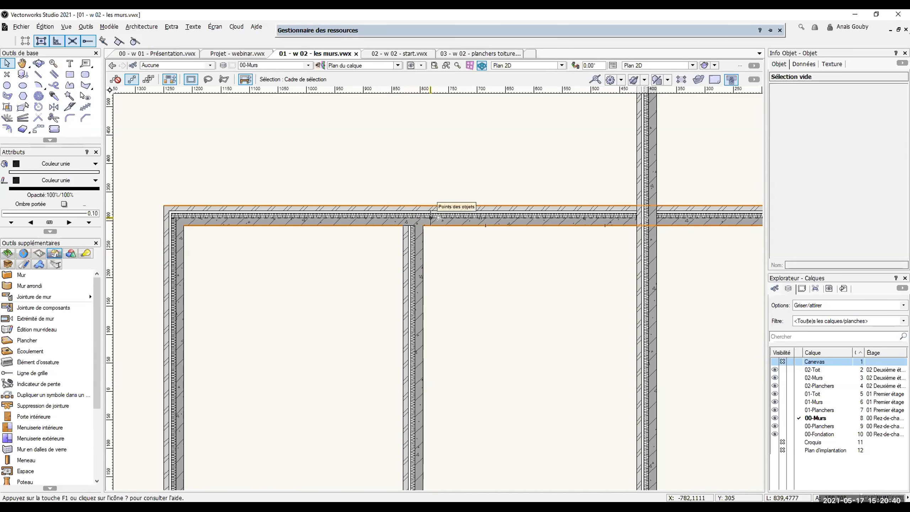
scroll(448, 228, up, 2)
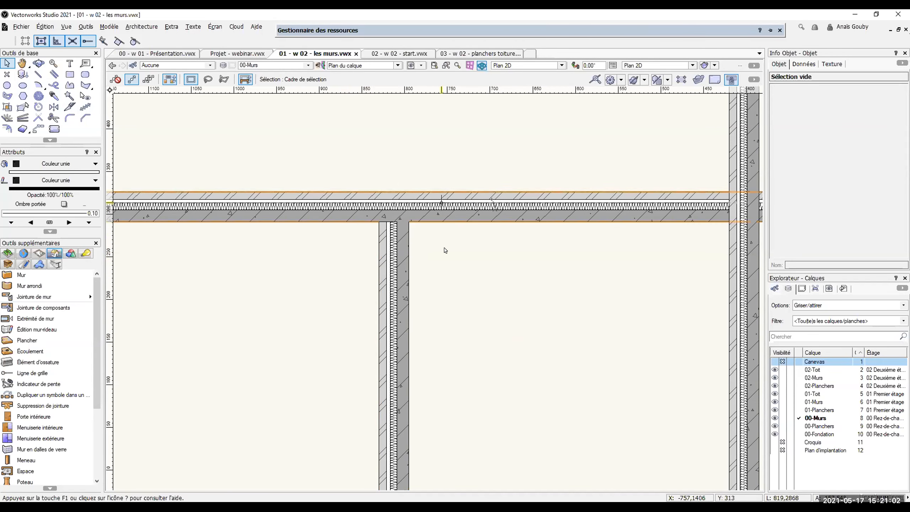
Step: Look up the wall style editing commands available on the middle vertical wall and on its style in the resource manager
click(400, 274)
right_click(398, 274)
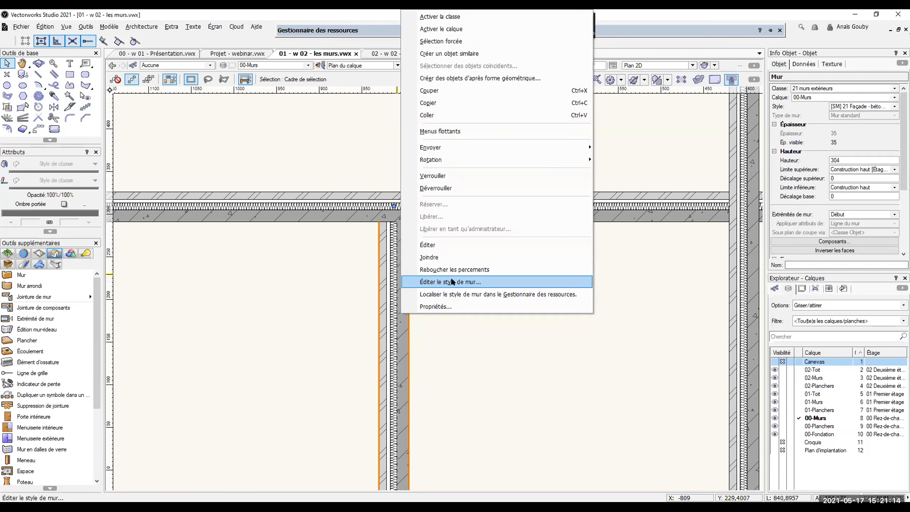
click(342, 279)
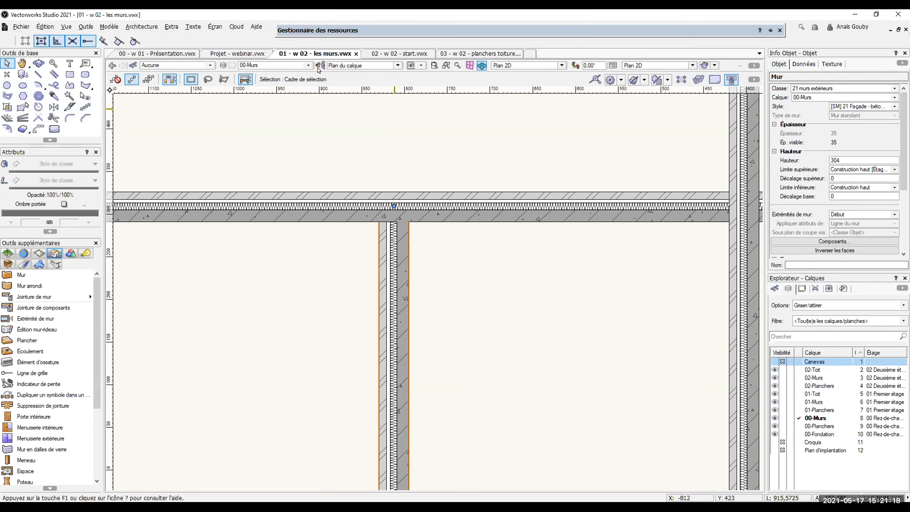
click(290, 31)
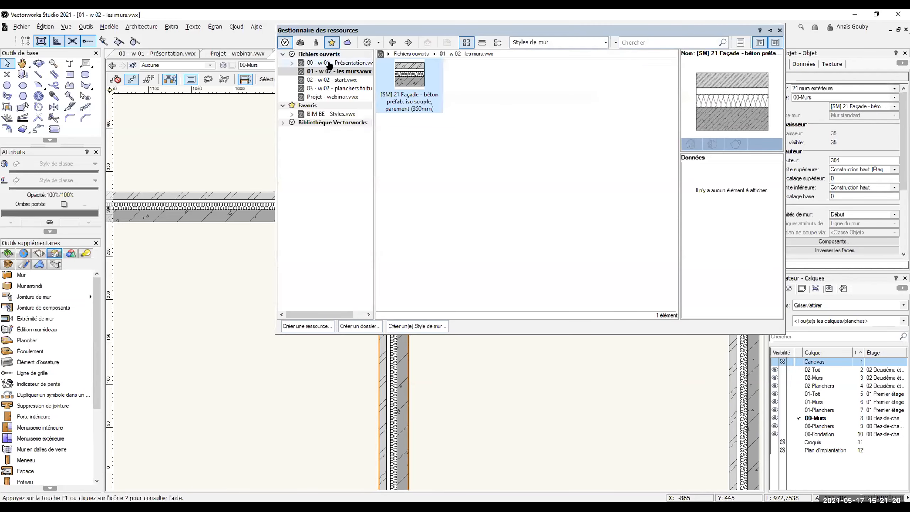
right_click(409, 81)
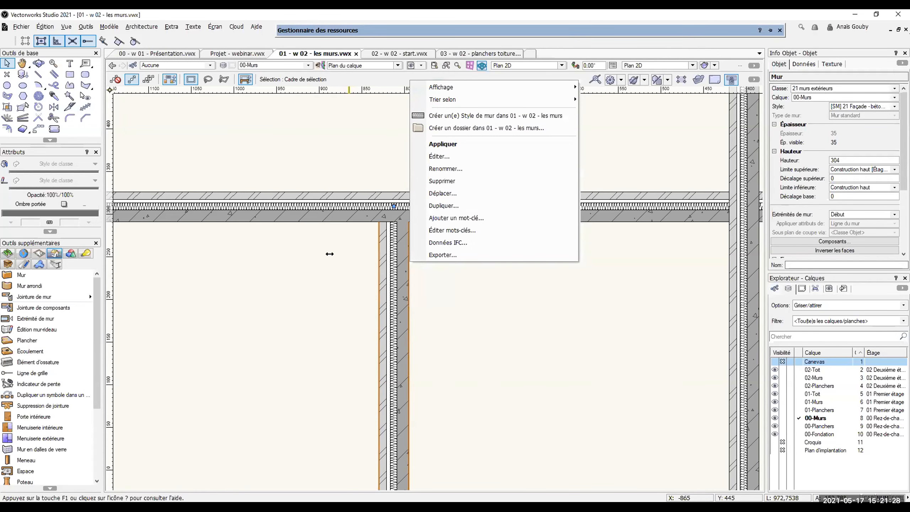
click(367, 276)
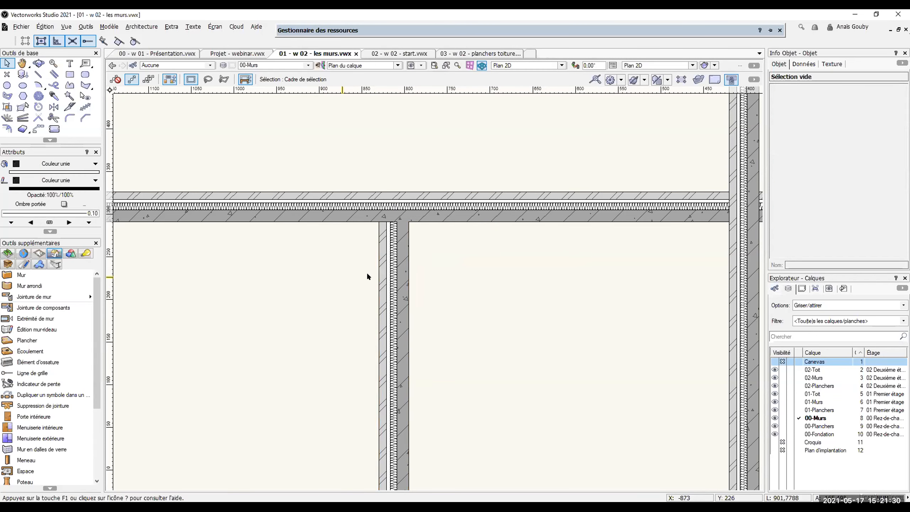
Step: Open the middle vertical wall's style for editing and open the settings of its Brique de parement component
right_click(396, 285)
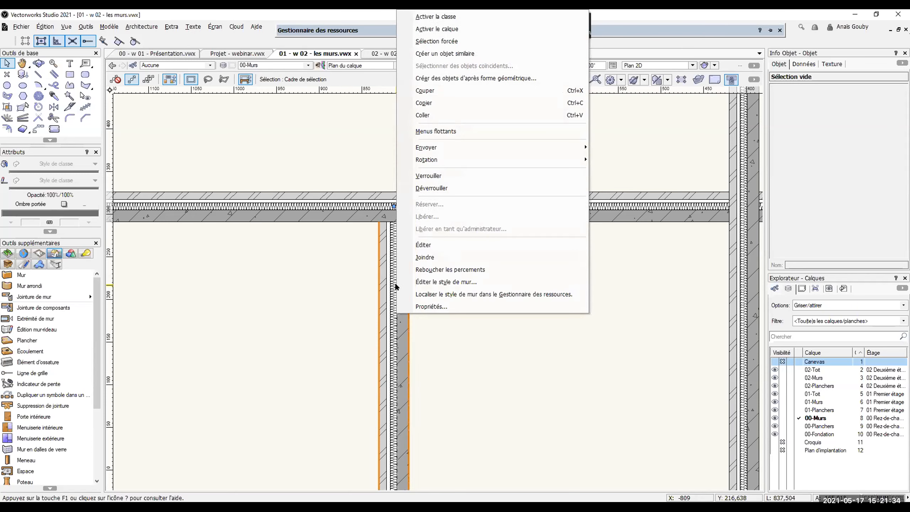
click(435, 282)
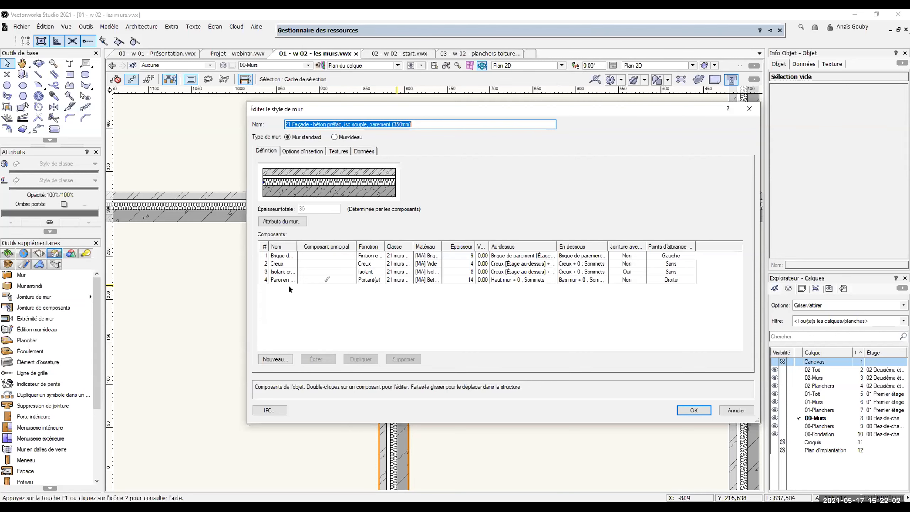
click(277, 255)
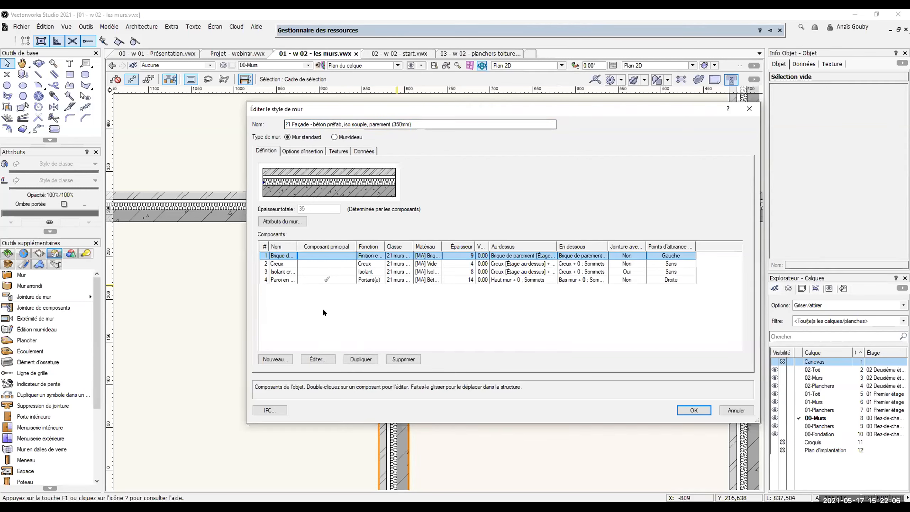
click(307, 358)
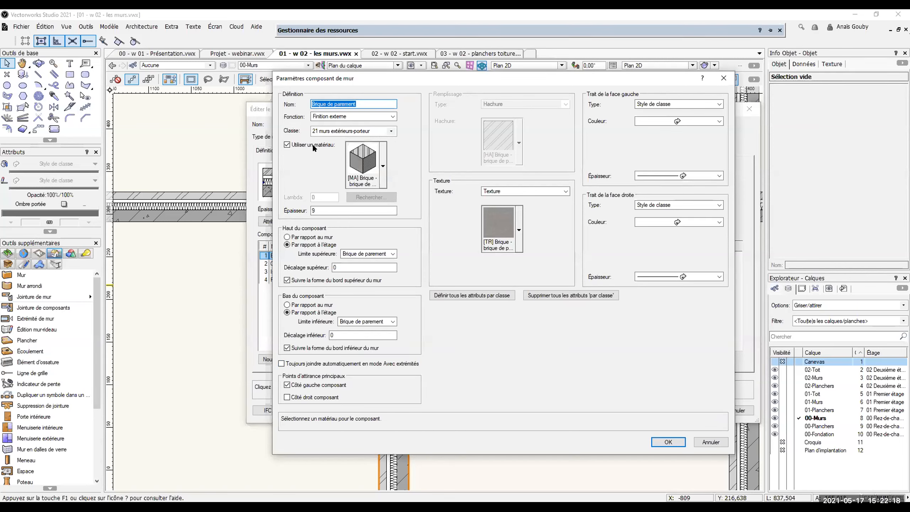
Step: Review the function and material choices of the Brique de parement component and close its settings
click(388, 114)
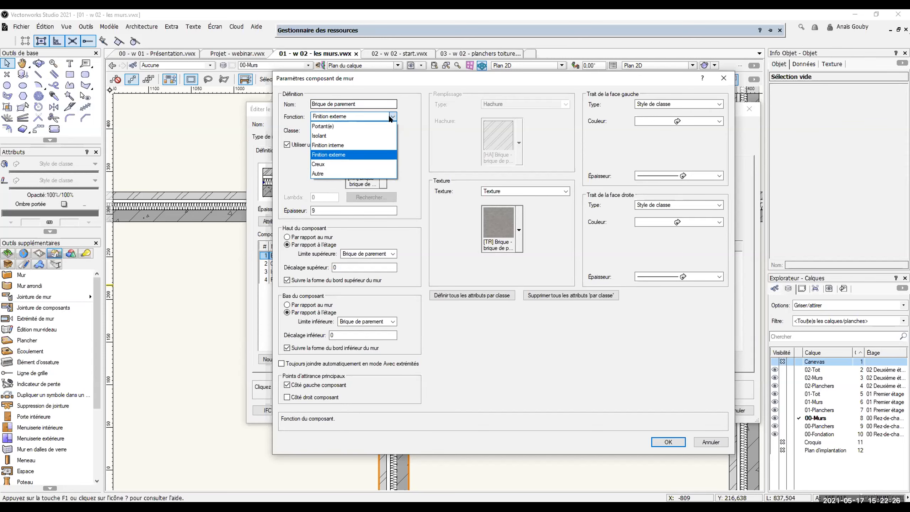
click(390, 118)
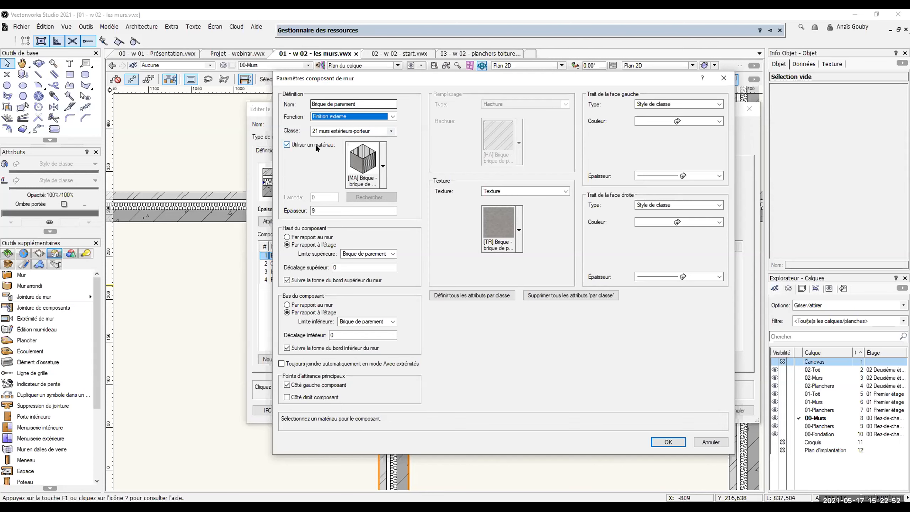
click(379, 155)
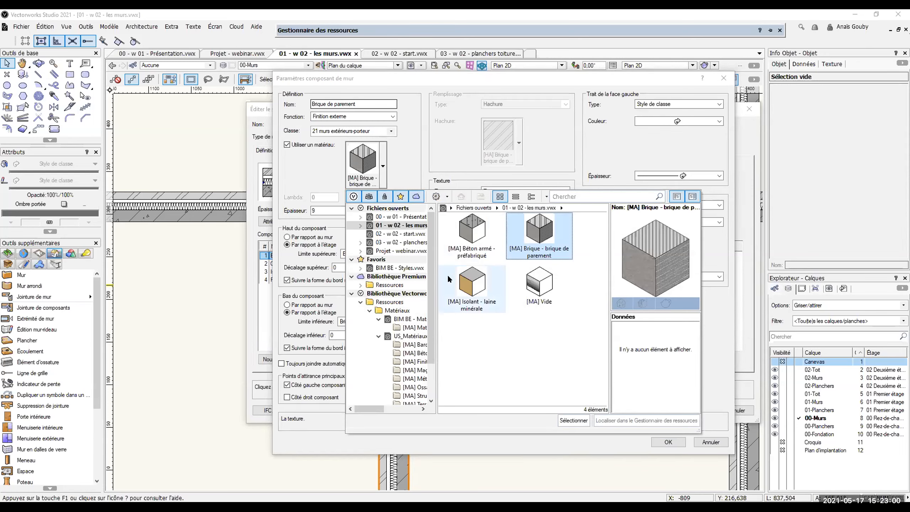
click(405, 156)
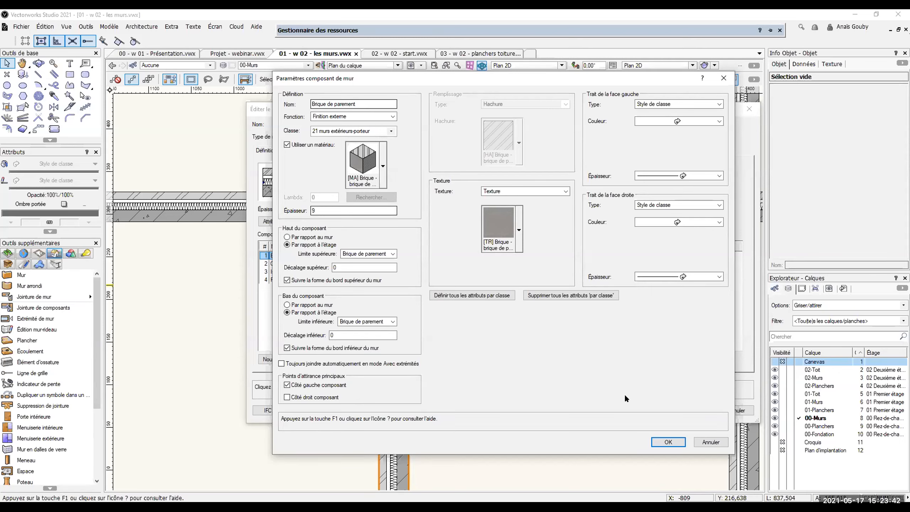
click(674, 442)
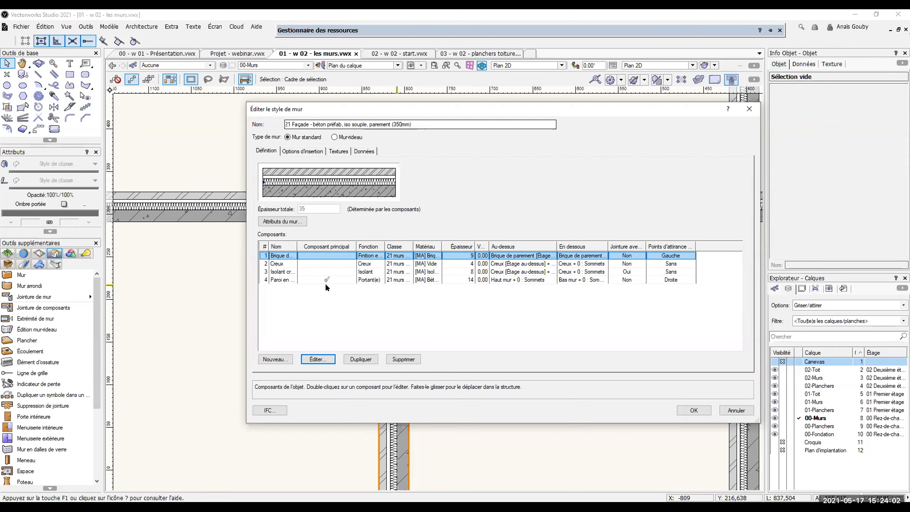
Step: Make the Isolant creux component the principal component of the wall style and apply the style replacement with the proposed alignment
click(326, 271)
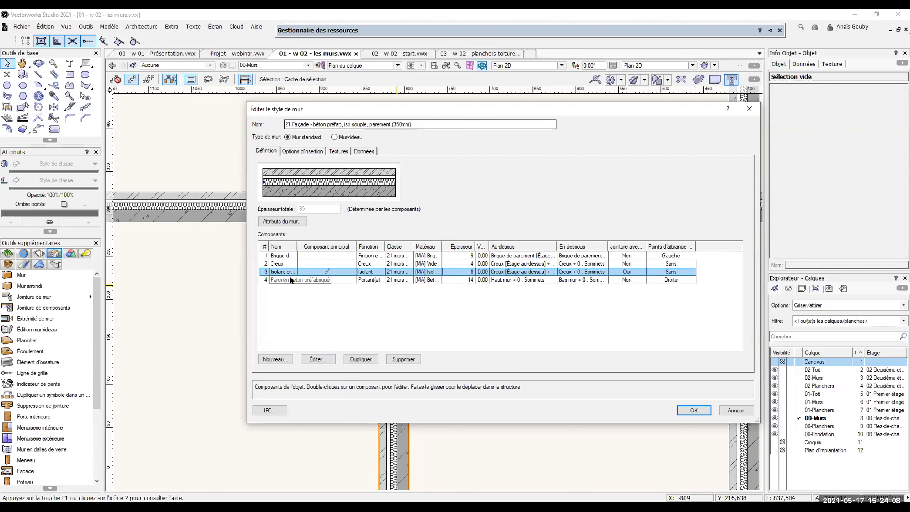
click(699, 411)
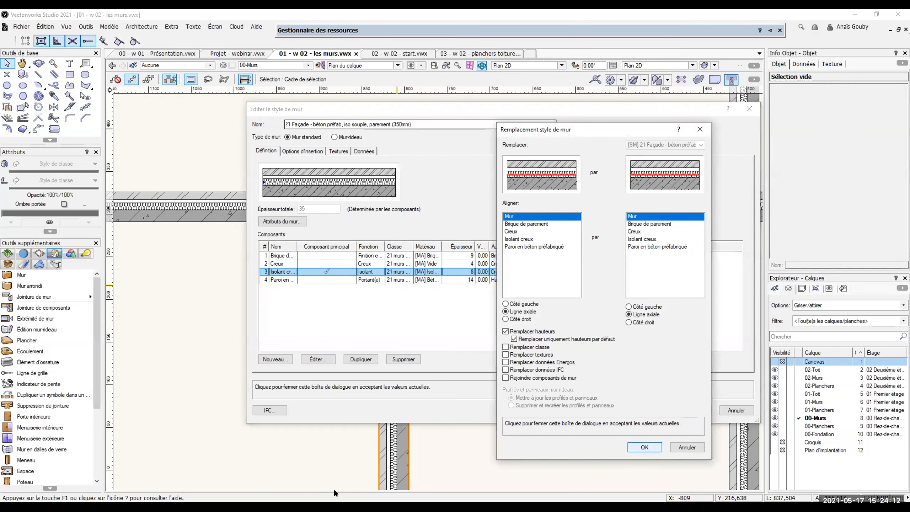
key(Return)
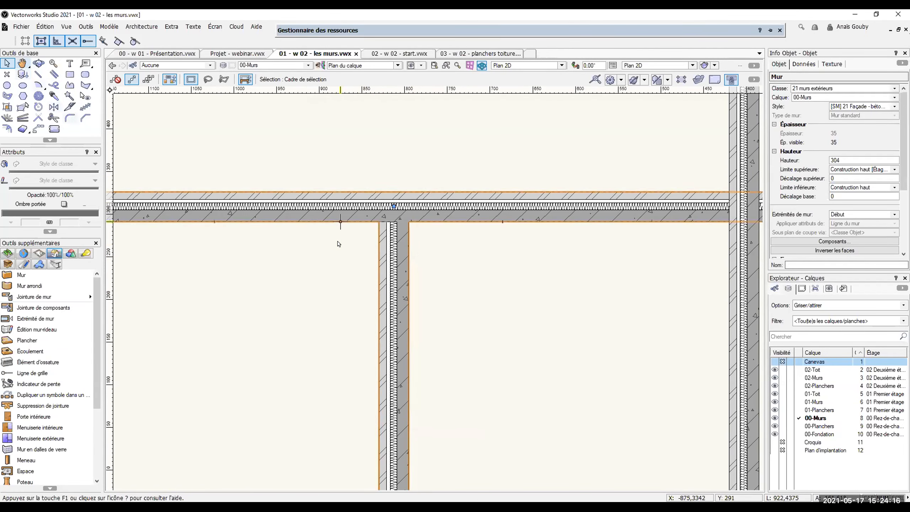
Step: Remove the middle vertical wall and draw a short vertical wall of the same façade style below the horizontal wall
click(480, 313)
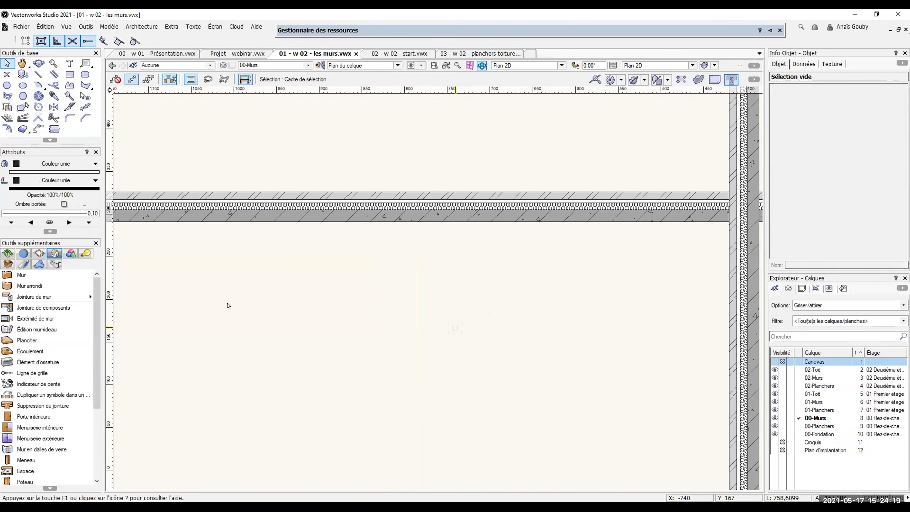
click(31, 273)
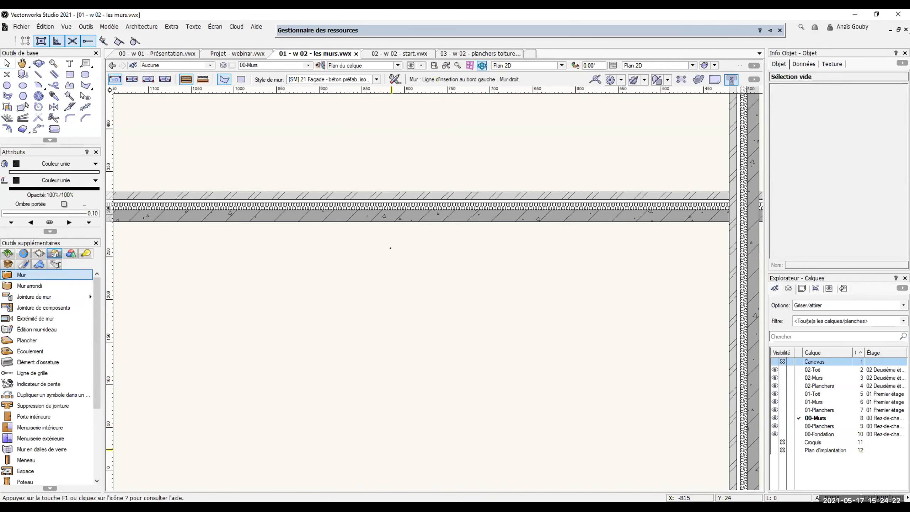
drag(391, 252, 391, 449)
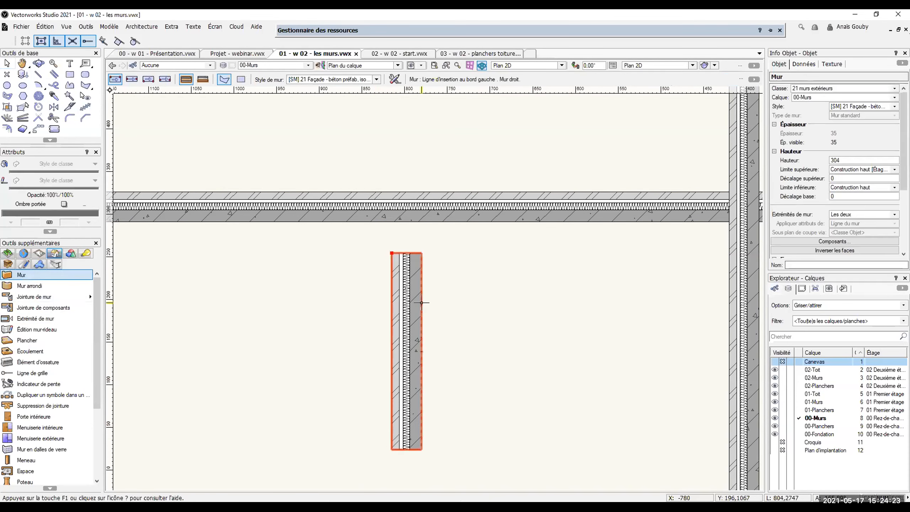
Step: Join the new short vertical wall to the horizontal wall with a T joint
click(36, 297)
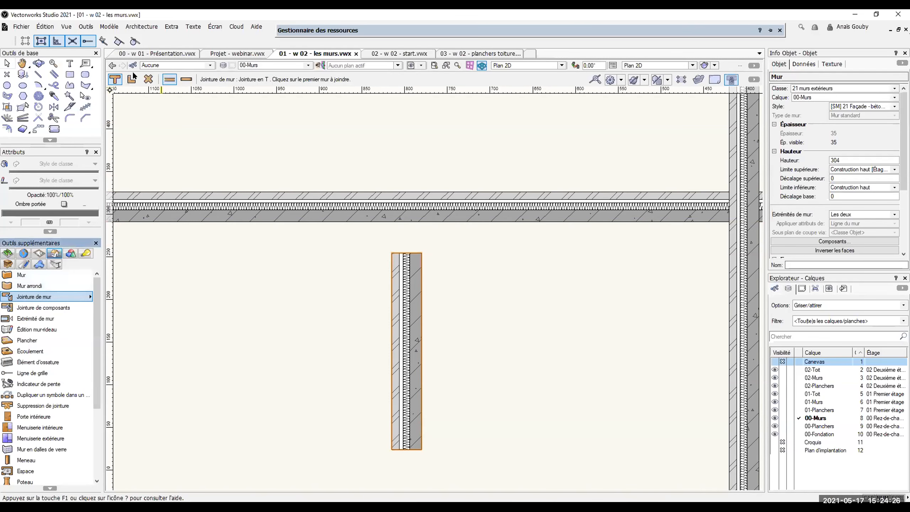
click(411, 282)
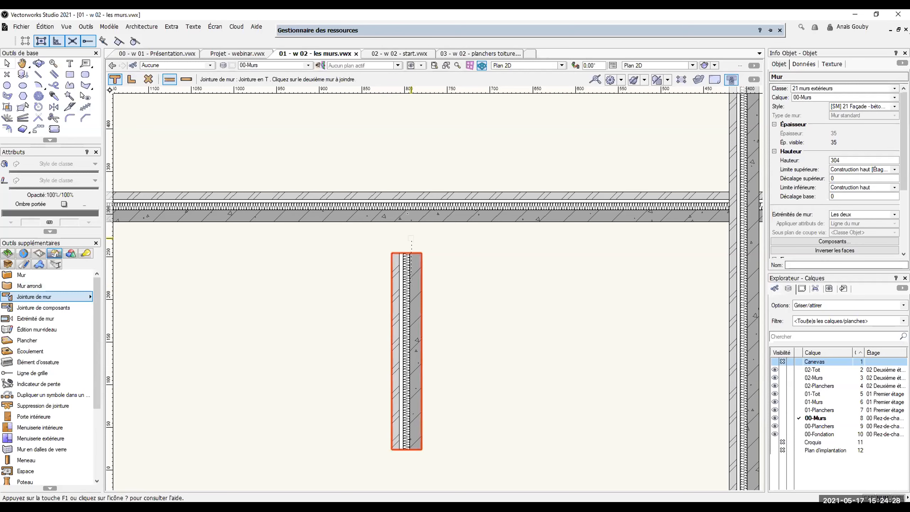
click(407, 214)
click(7, 63)
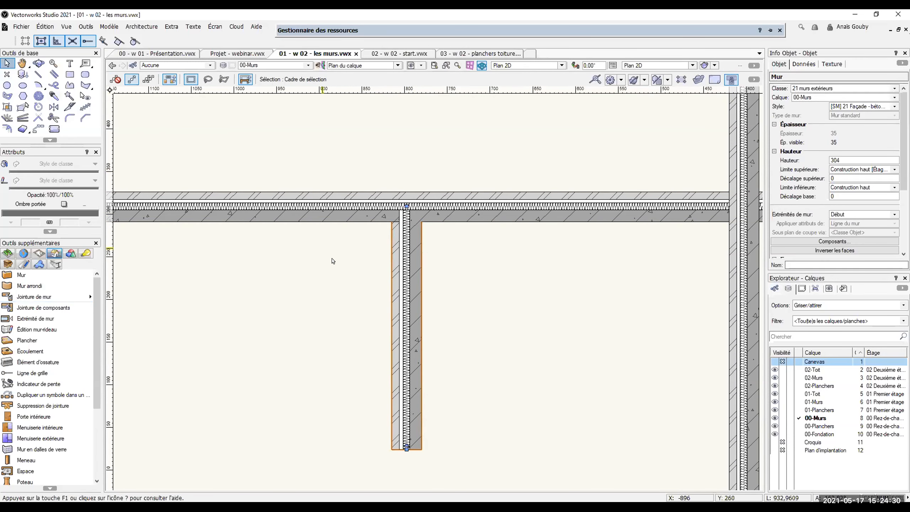
click(482, 440)
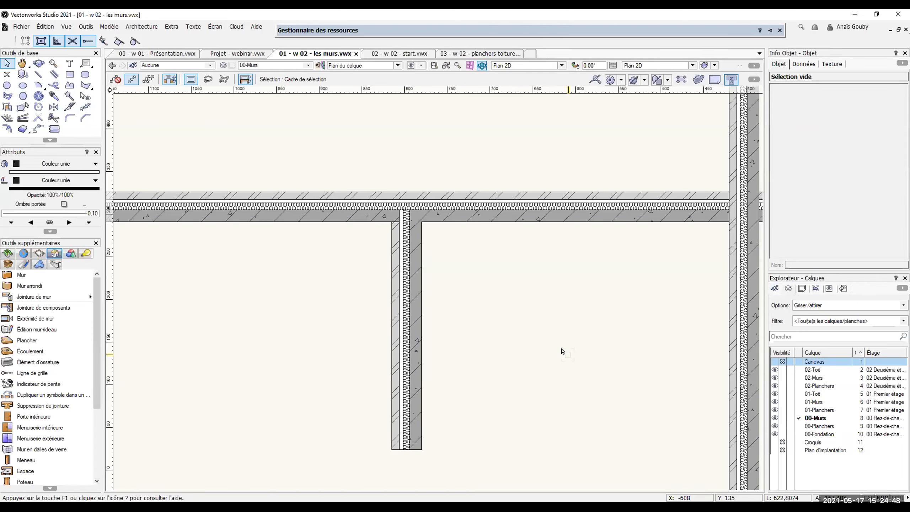
Step: Undo the T joint, the new short wall and the removal of the original middle vertical wall
key(ctrl+z)
key(ctrl+z)
key(ctrl+z)
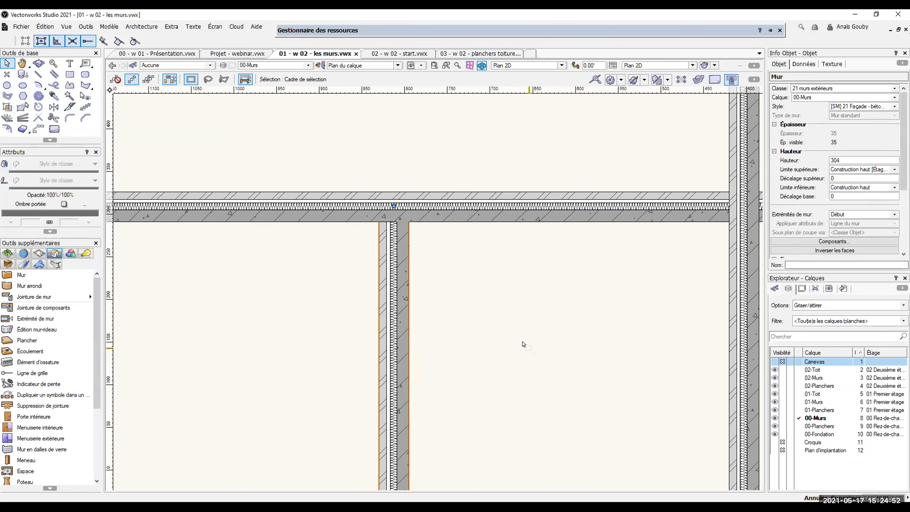
click(265, 265)
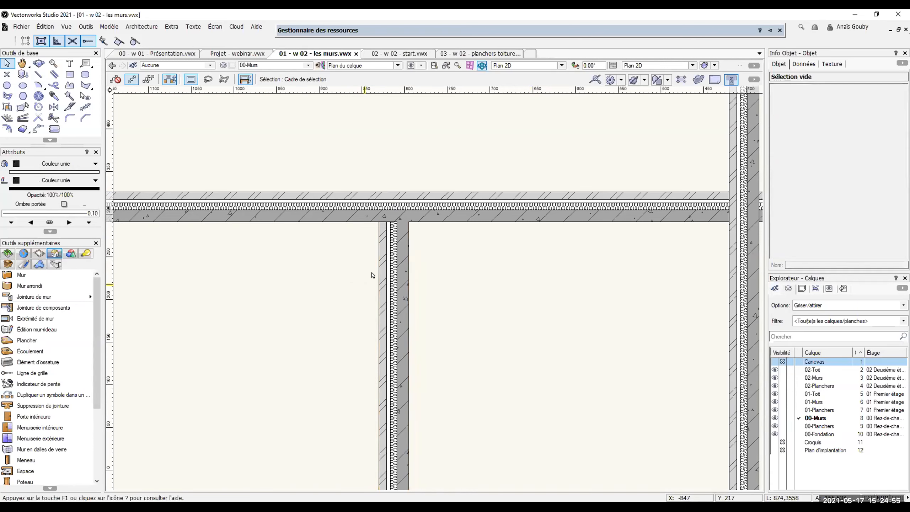
Step: Make Paroi en béton préfabriqué the principal component of the middle vertical wall's style and apply the style replacement
right_click(390, 270)
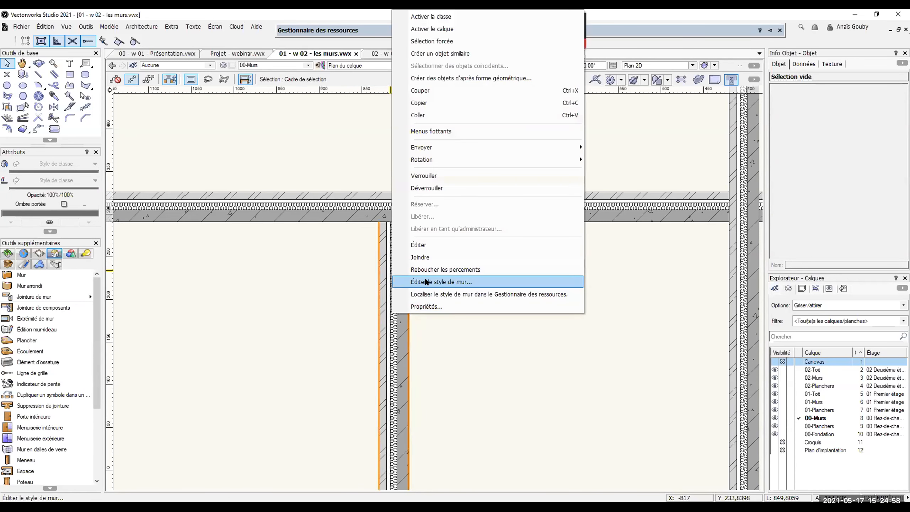
click(486, 282)
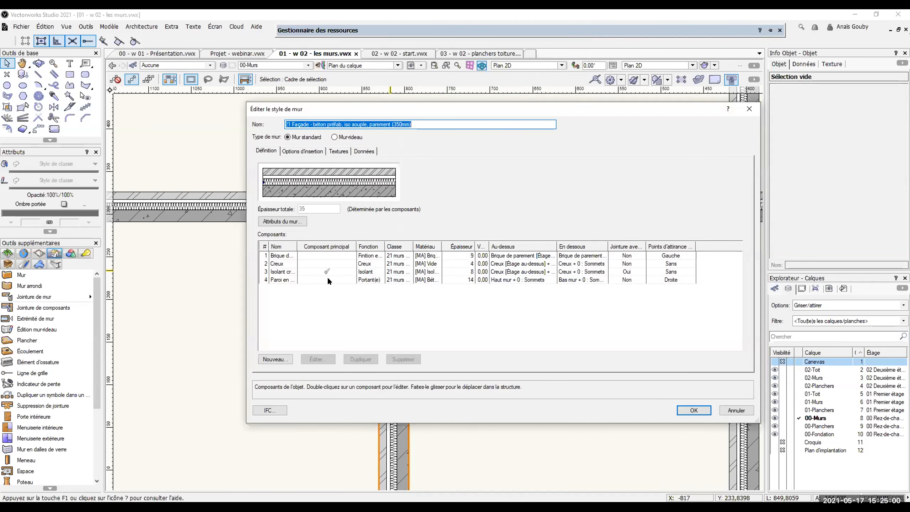
click(322, 279)
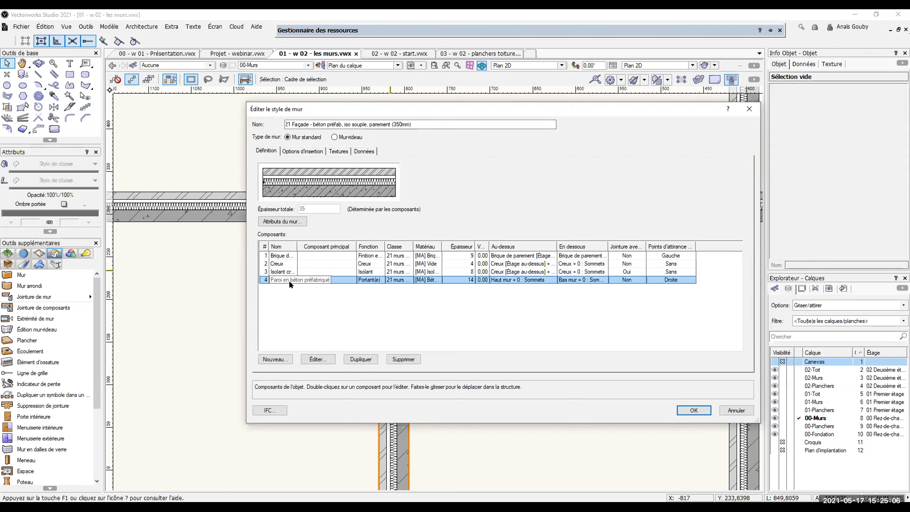
click(684, 410)
click(646, 442)
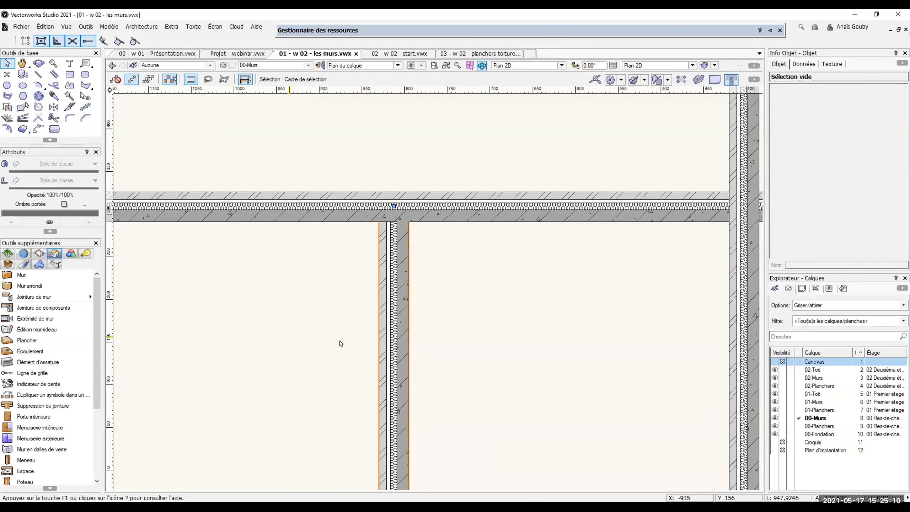
Step: Join the middle vertical wall's insulation component to the horizontal wall's insulation with a T component joint
click(392, 203)
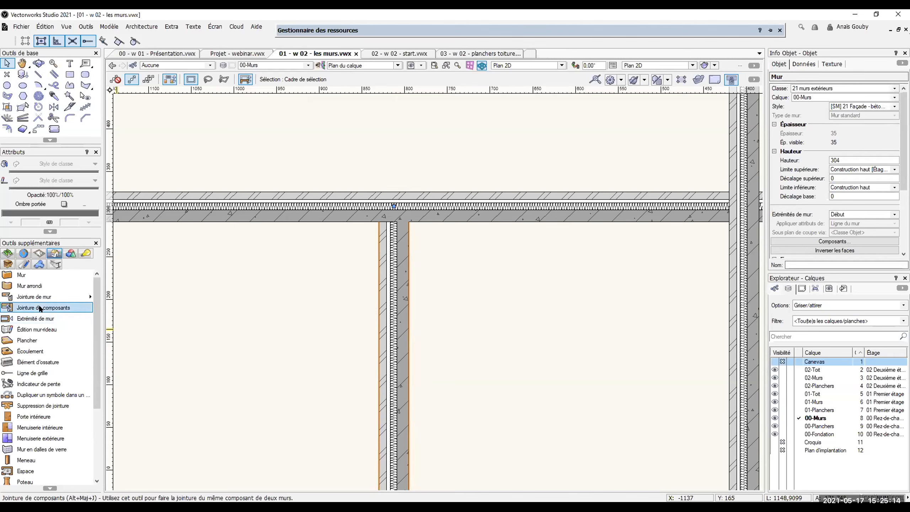
click(18, 309)
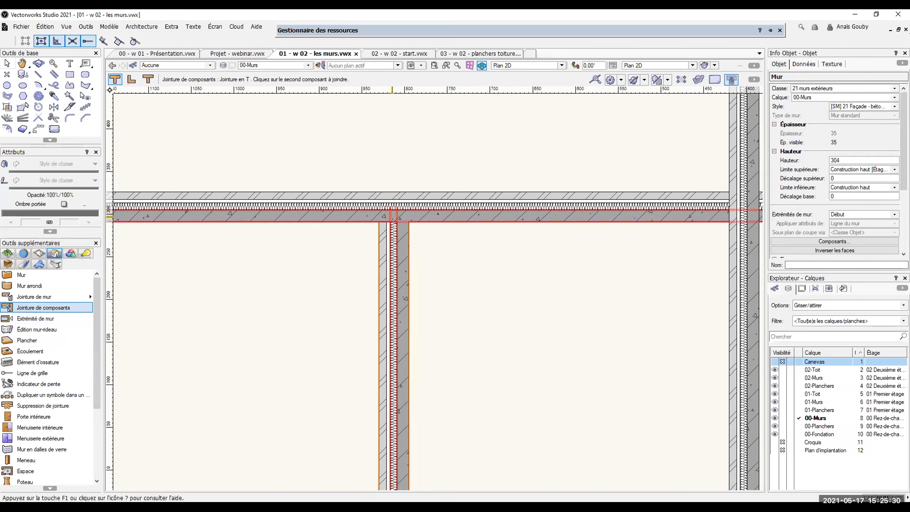
key(x)
click(548, 317)
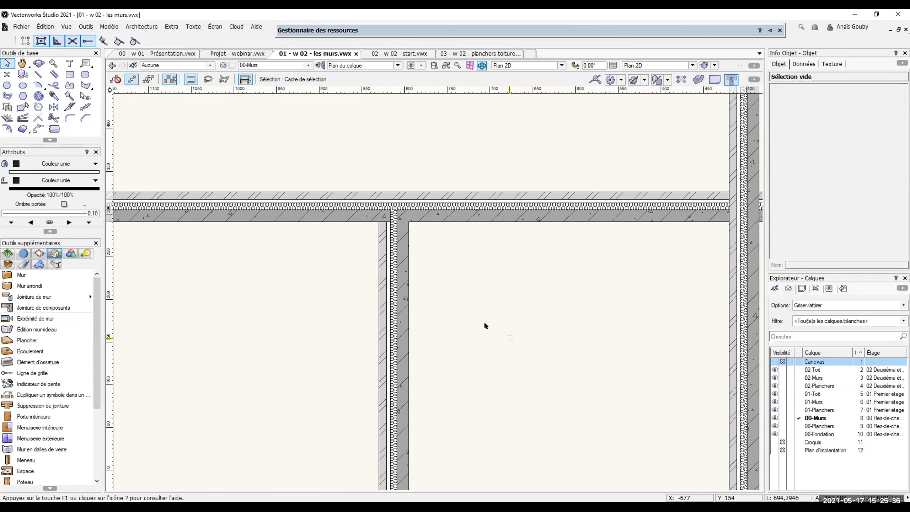
Step: Join the vertical wall crossing the horizontal wall's far end to that horizontal wall with an X joint
scroll(362, 186, down, 2)
scroll(318, 202, down, 2)
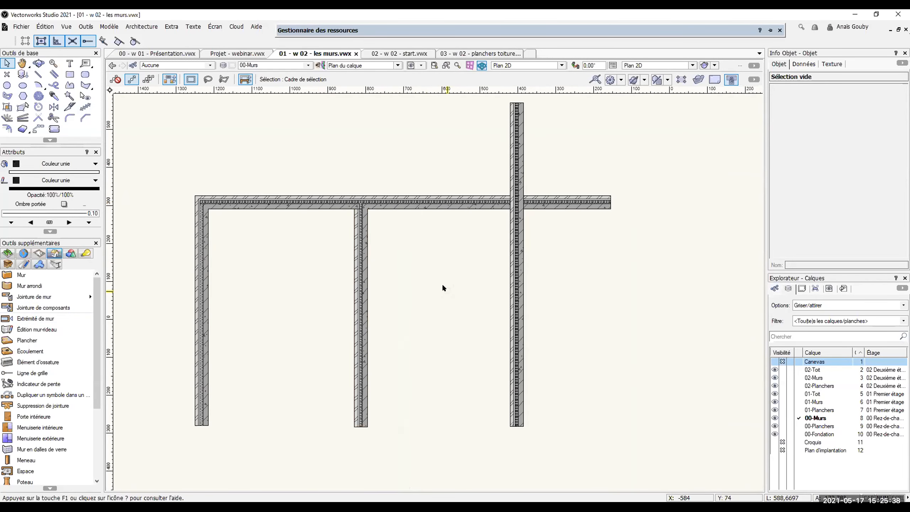
middle_drag(398, 245, 361, 264)
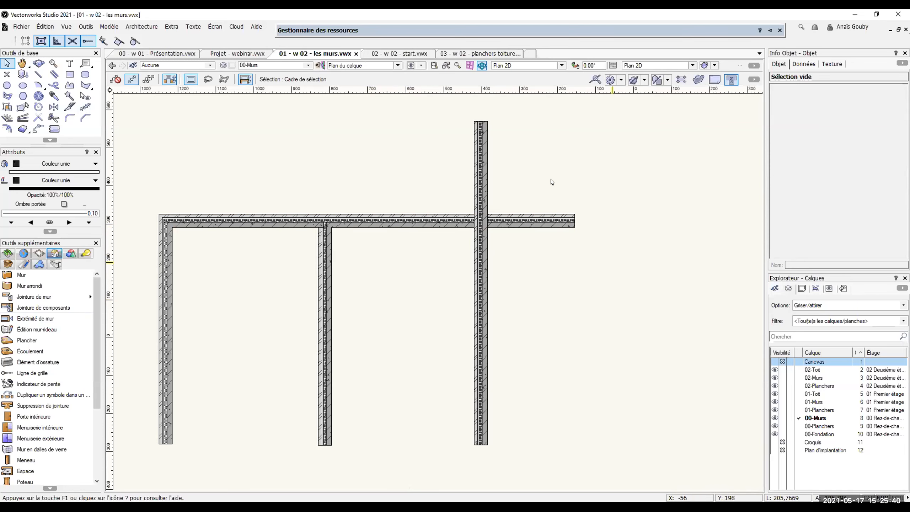
click(23, 297)
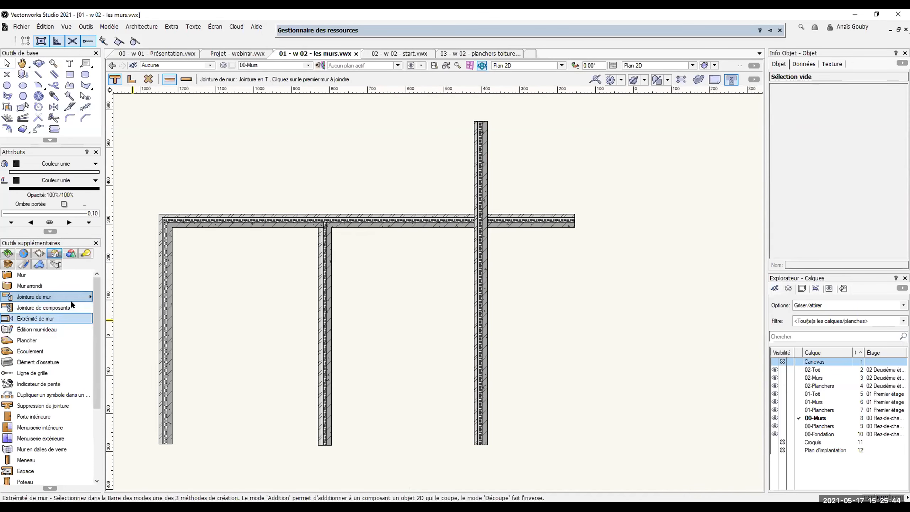
click(148, 79)
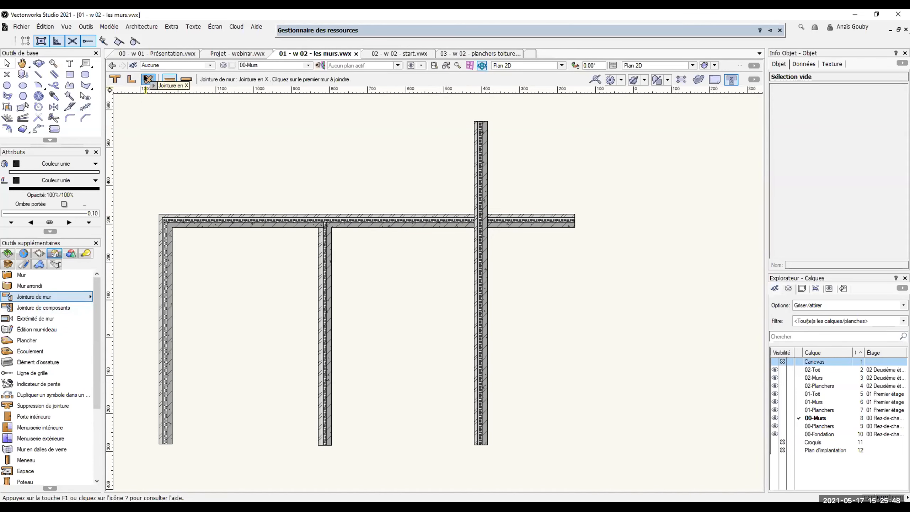
click(481, 258)
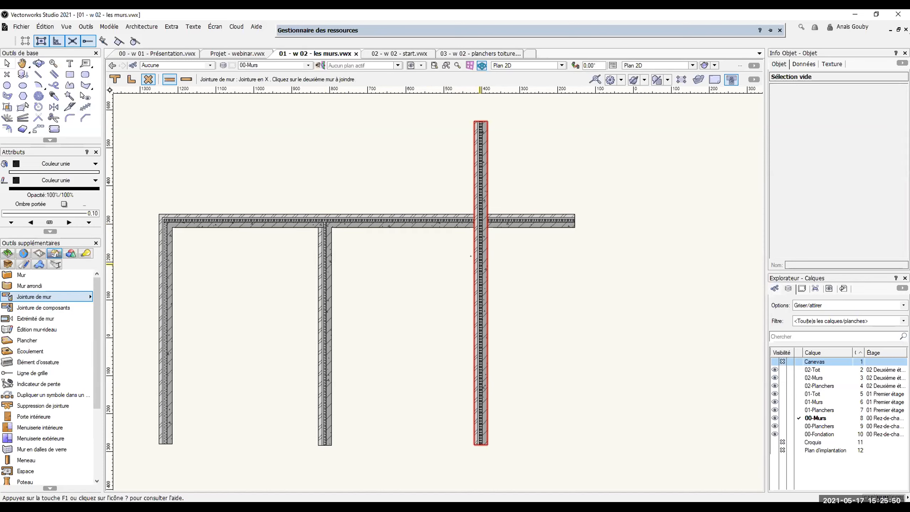
click(446, 215)
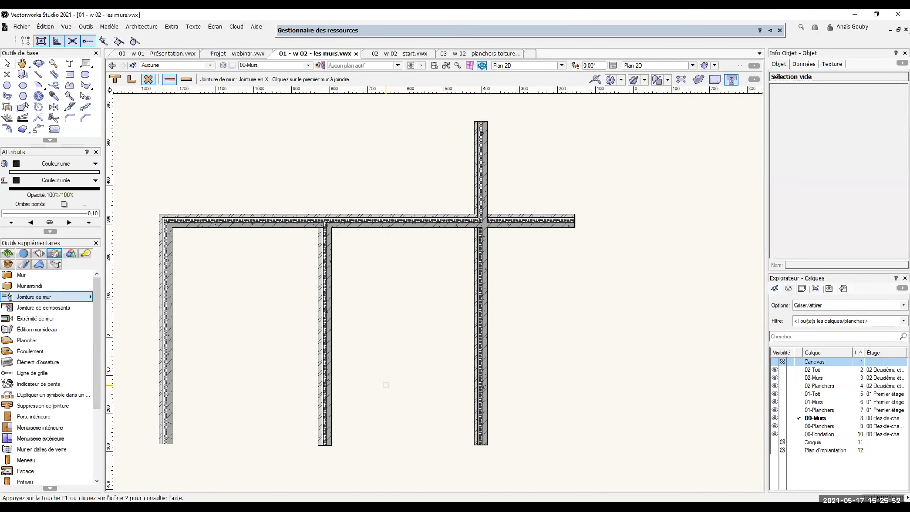
Step: Examine the X joint and check which wall segments around the crossing are separate objects
click(21, 63)
mouse_move(566, 285)
mouse_down()
mouse_move(513, 284)
mouse_move(506, 296)
mouse_up()
key(x)
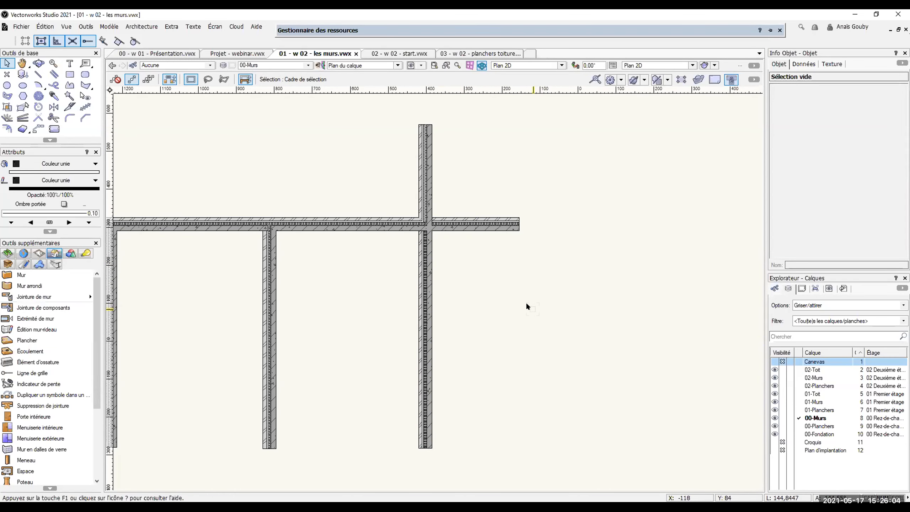
scroll(526, 301, down, 2)
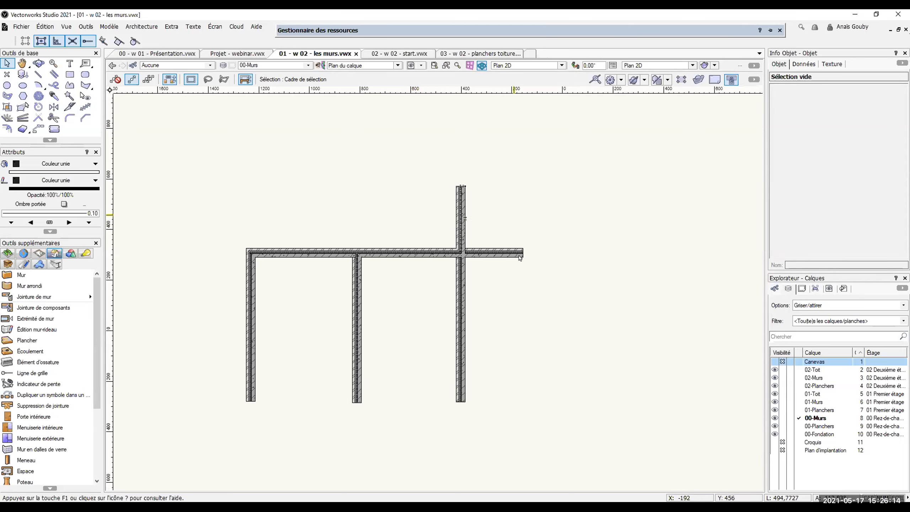
scroll(482, 247, up, 2)
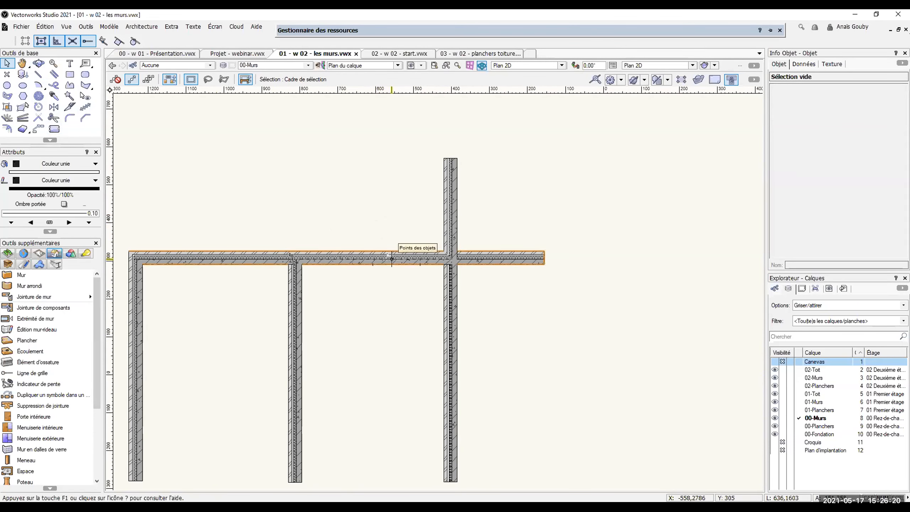
click(373, 258)
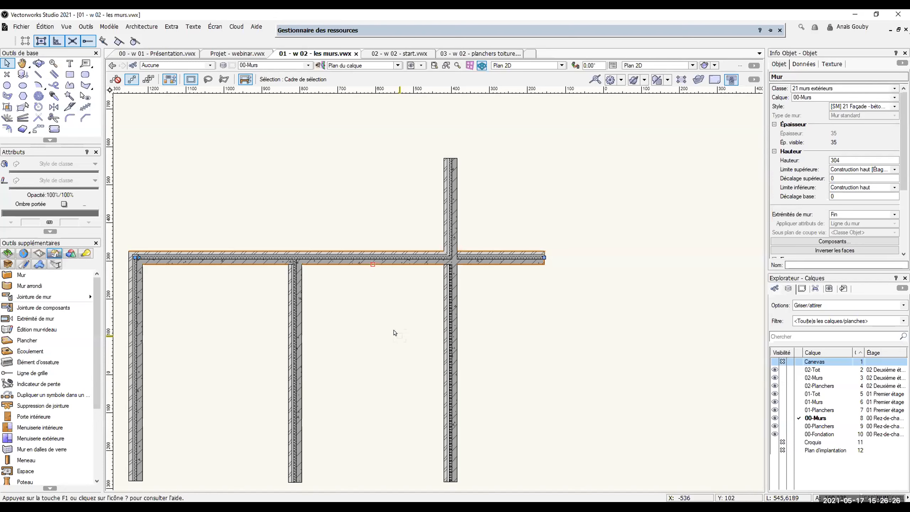
click(494, 307)
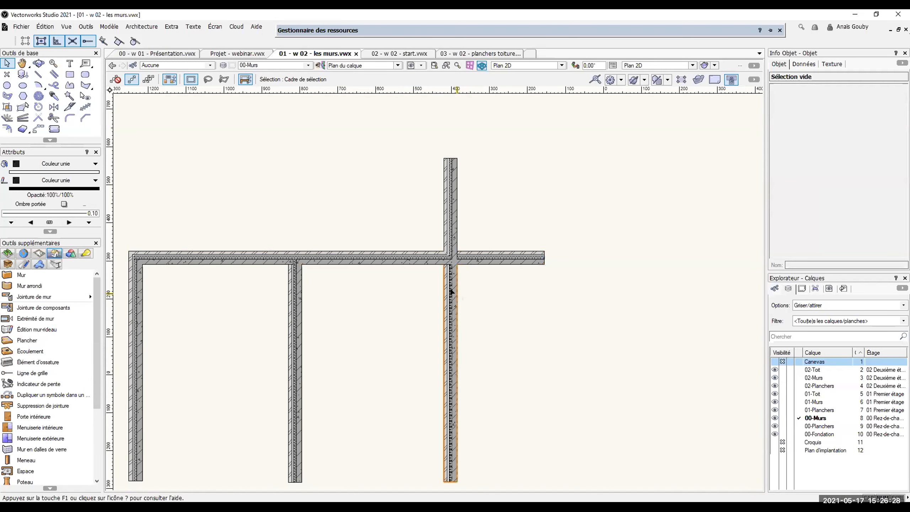
click(452, 287)
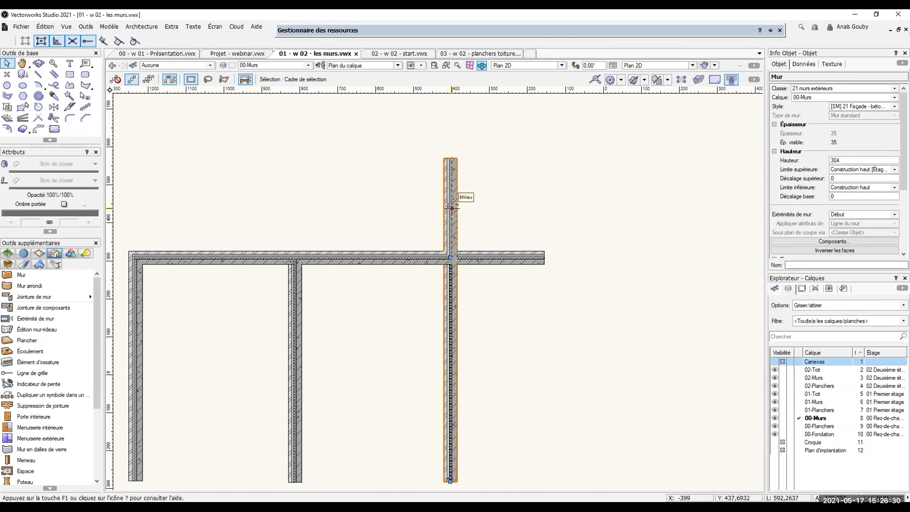
click(478, 214)
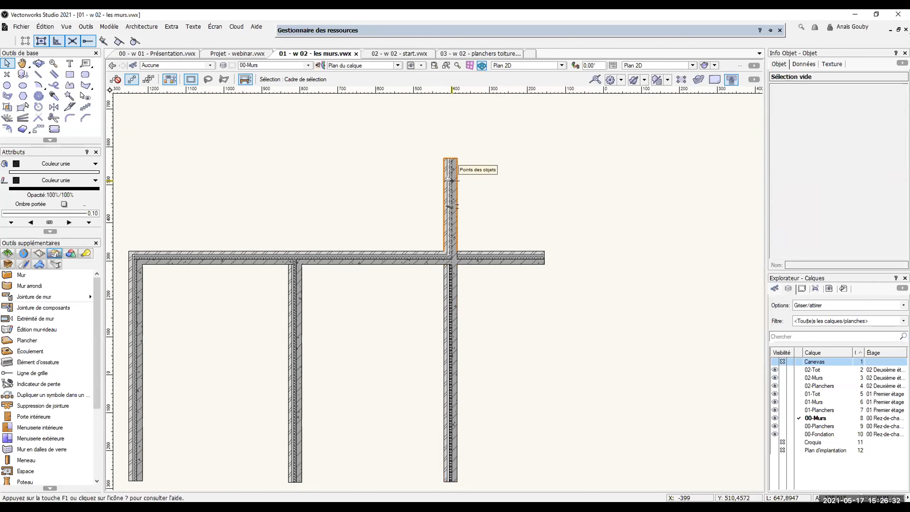
Step: Move the upper segment of the crossing vertical wall left along the horizontal wall, out of line with the lower segment
click(451, 181)
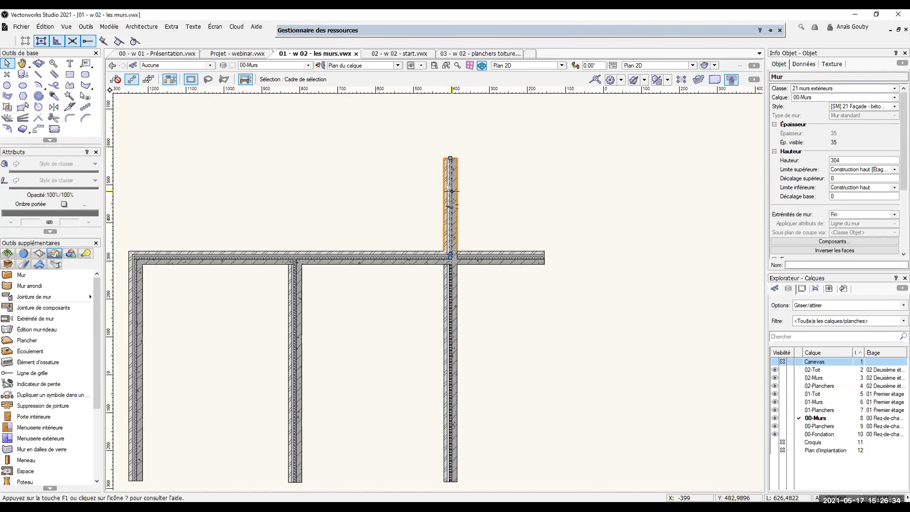
drag(451, 190, 417, 191)
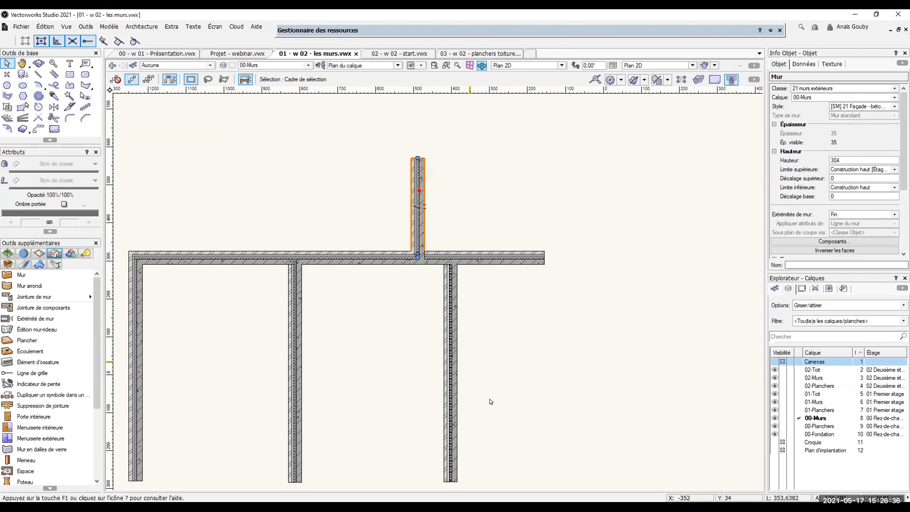
click(517, 381)
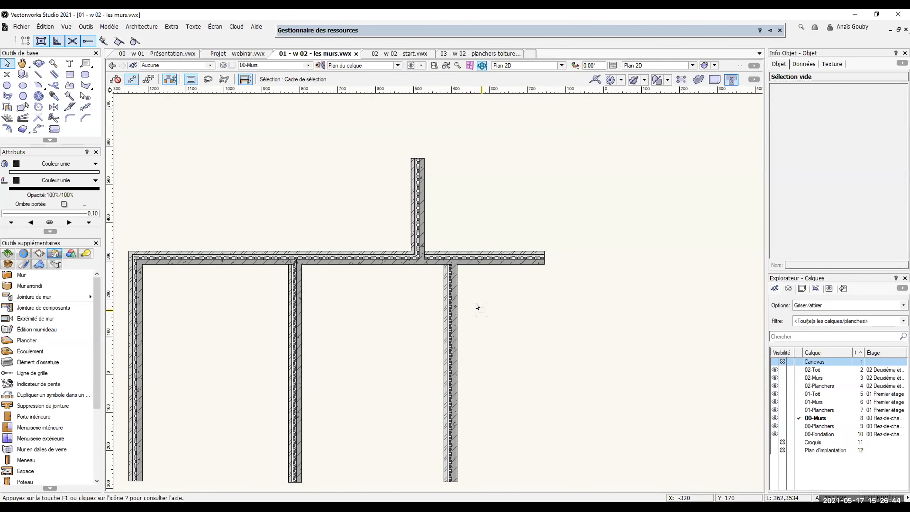
Step: Wrap the horizontal wall's outer cladding component around its free end across the full wall thickness, using the wall end's by-component mode
scroll(555, 258, up, 2)
scroll(544, 255, up, 3)
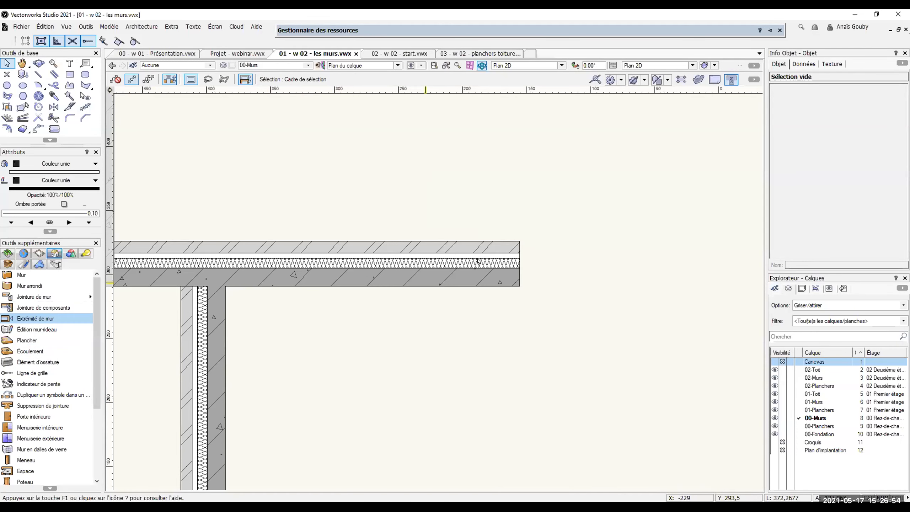
click(27, 318)
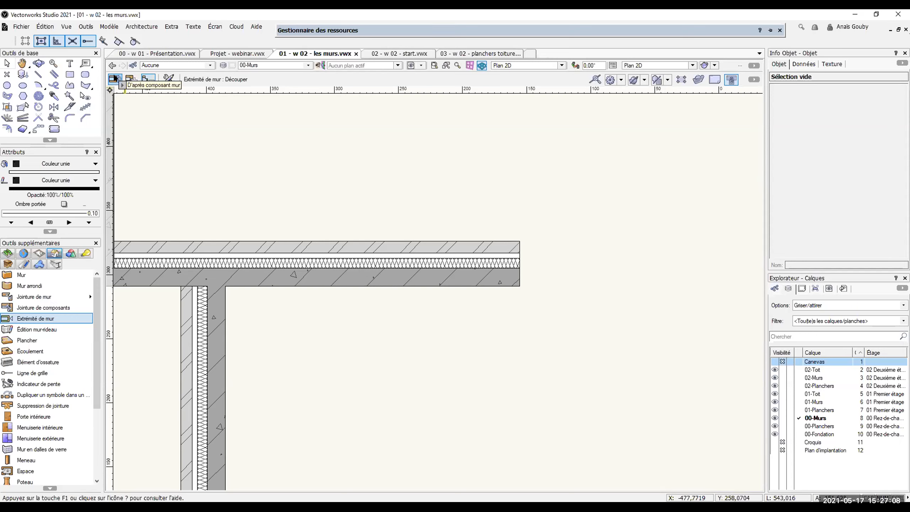
click(112, 79)
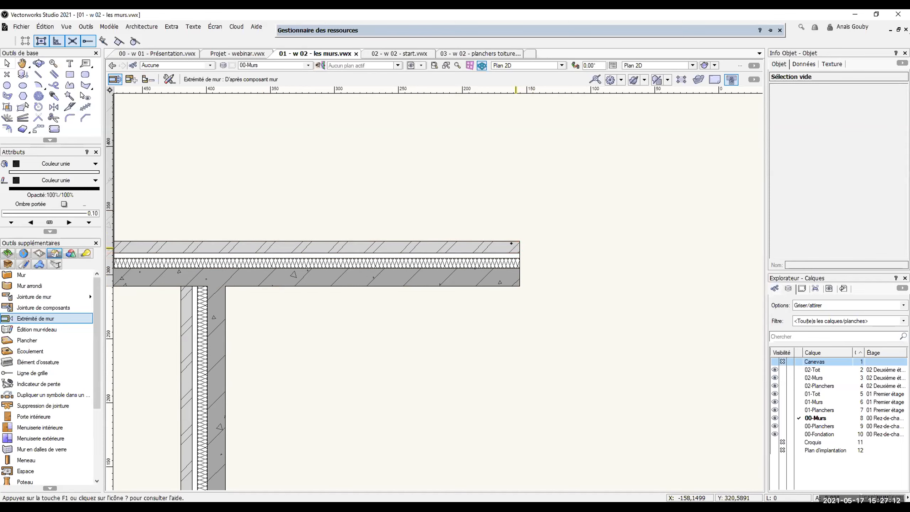
click(521, 250)
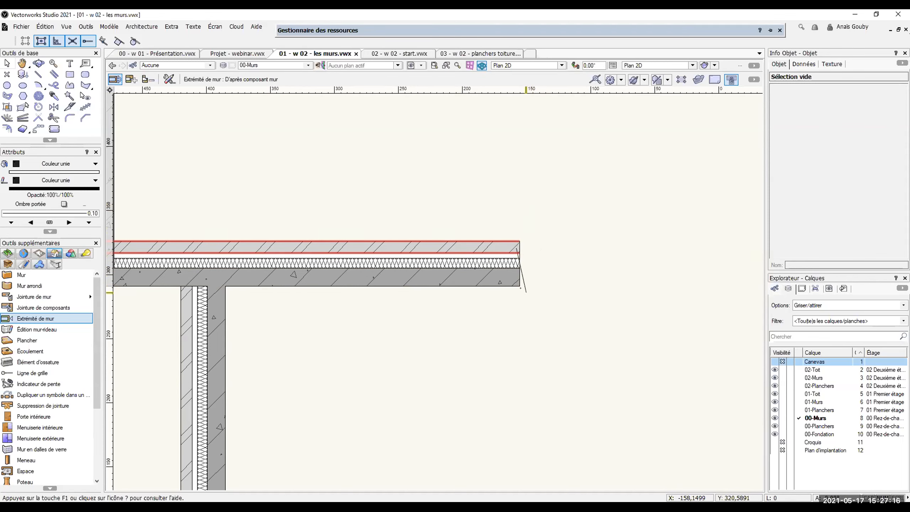
click(518, 284)
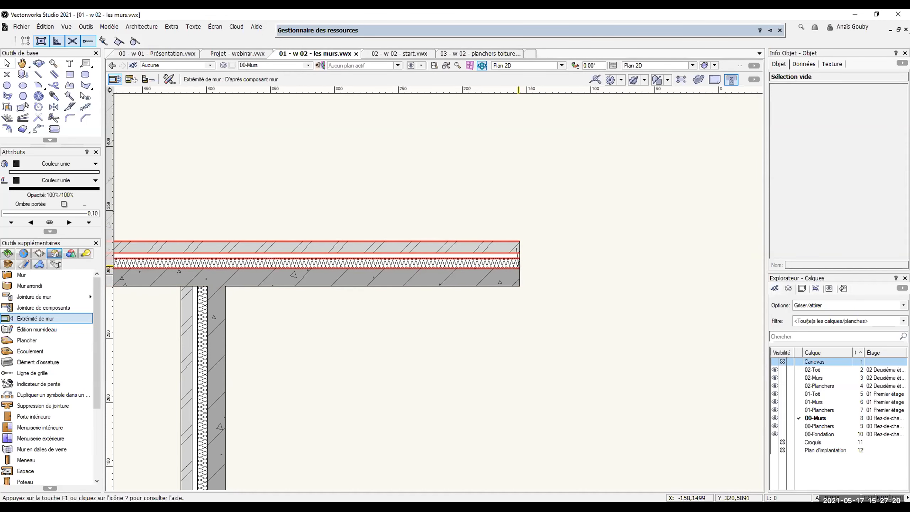
click(516, 286)
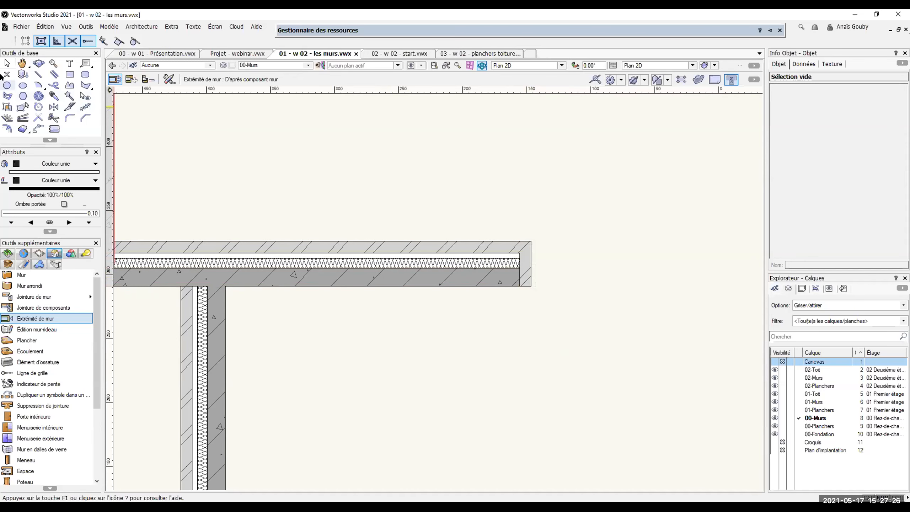
Step: Check the wall-end cap's object properties, and remove the cap from the horizontal wall's free end
click(7, 63)
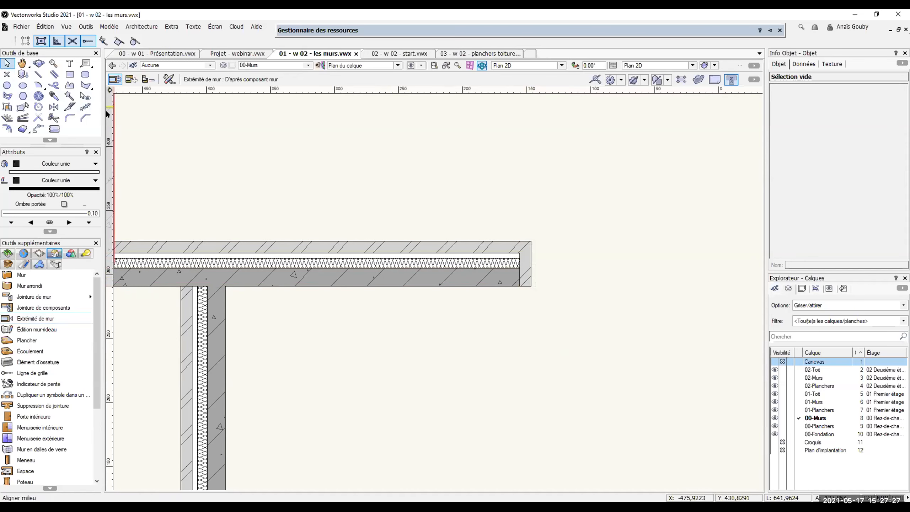
click(524, 261)
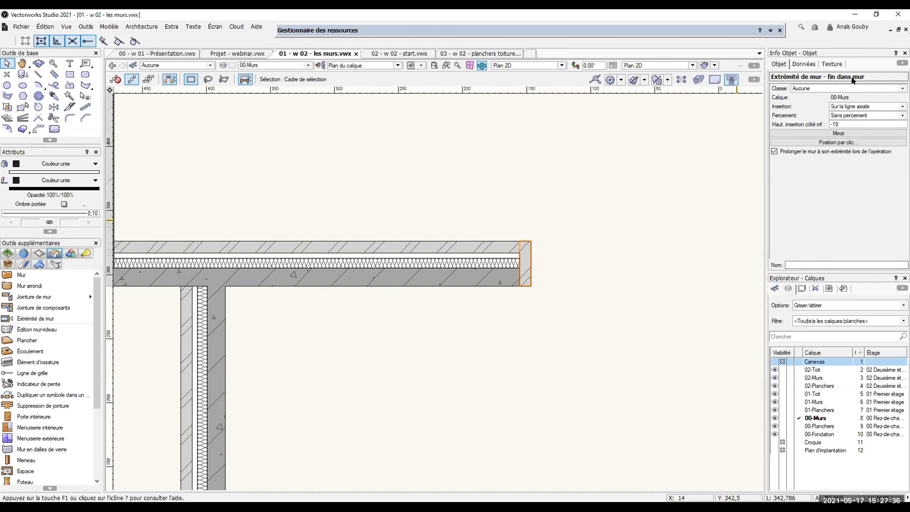
click(574, 228)
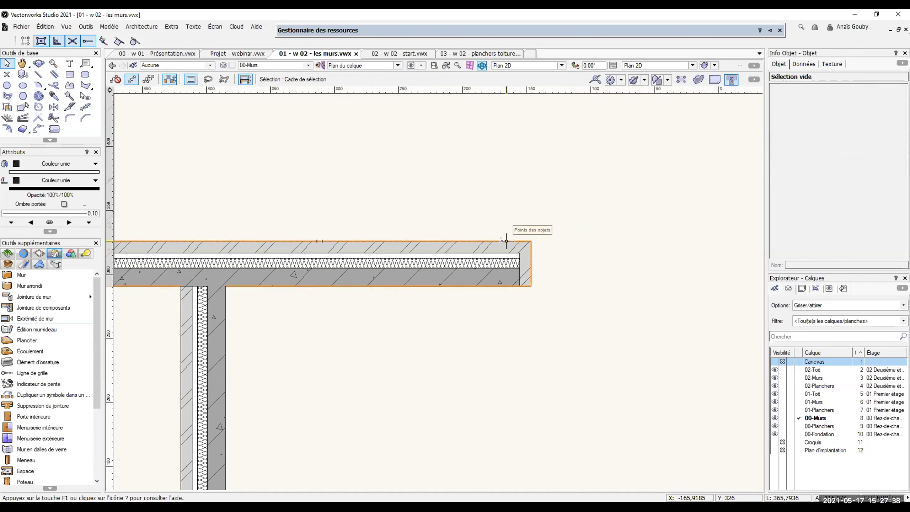
click(527, 264)
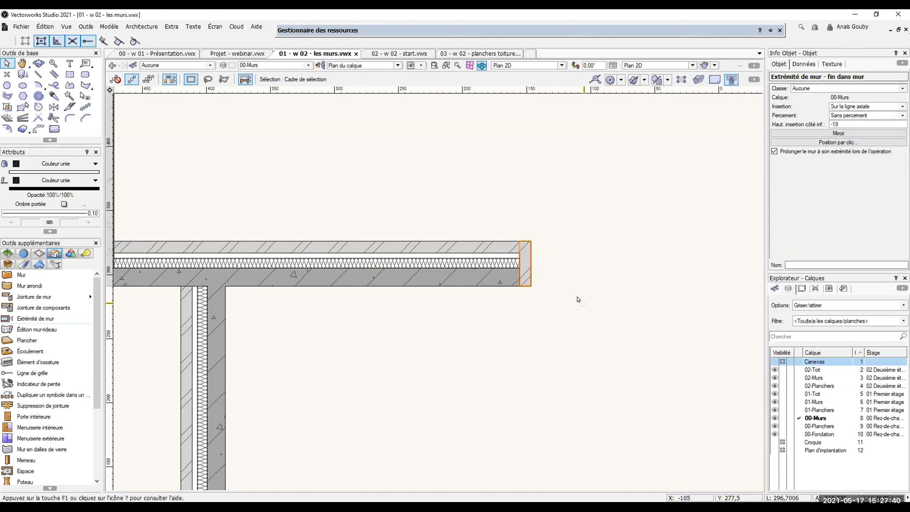
click(578, 299)
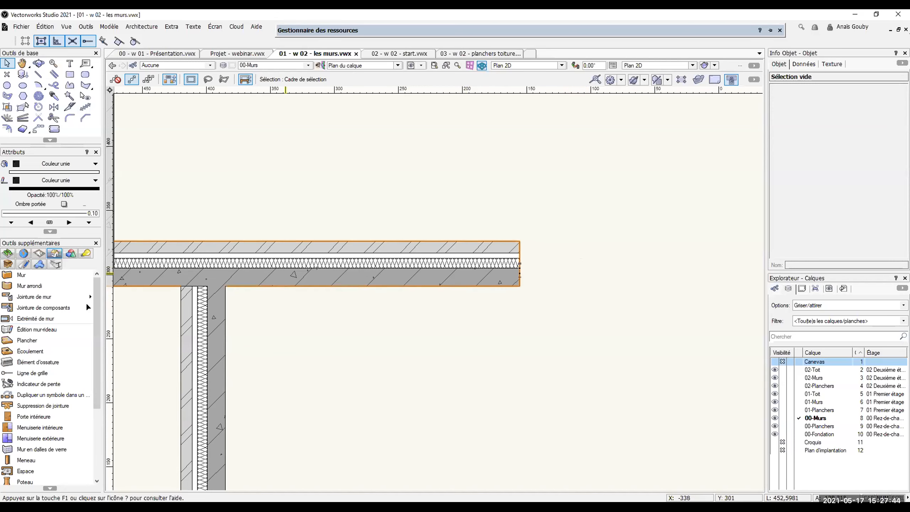
Step: Draw a circle by diameter, 35 cm across, between the two corners of the horizontal wall's free end
click(8, 86)
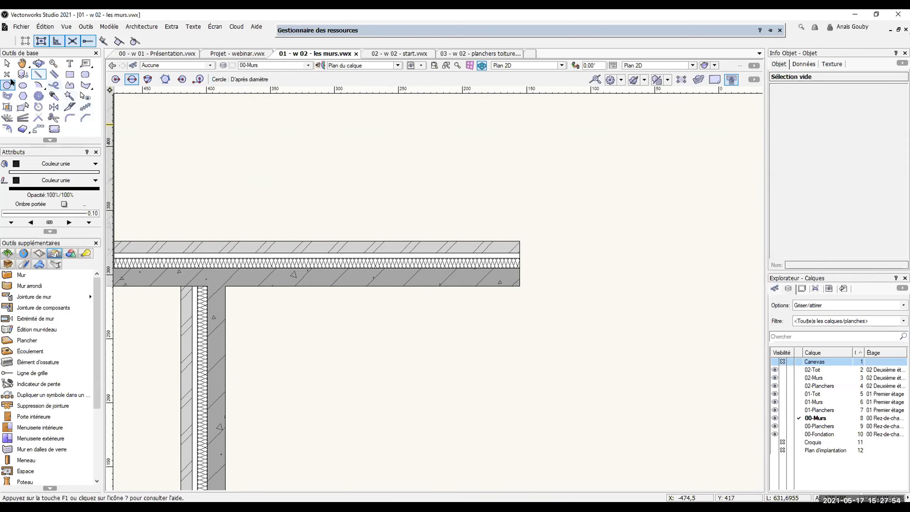
click(519, 241)
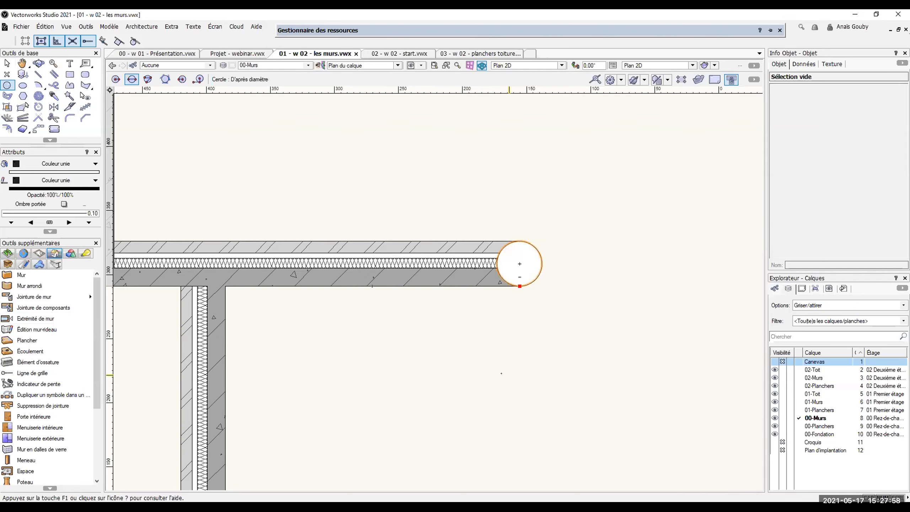
click(519, 286)
key(x)
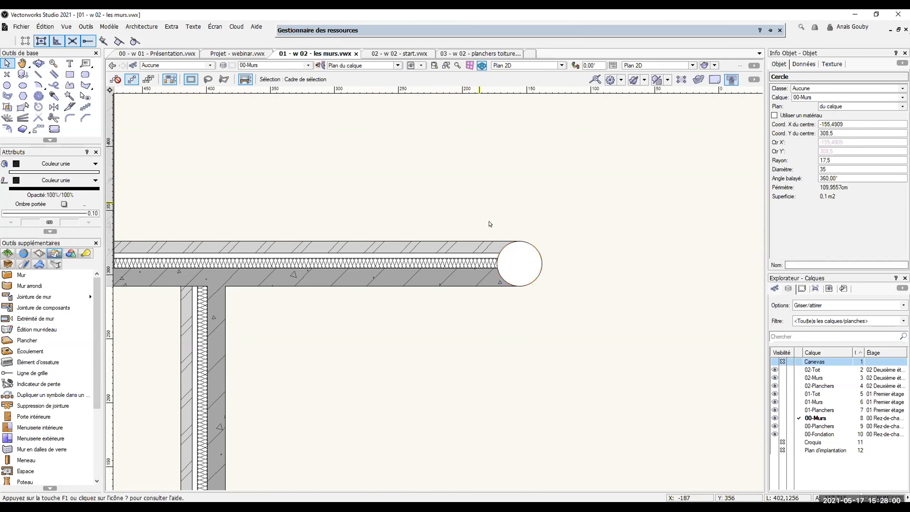
click(551, 332)
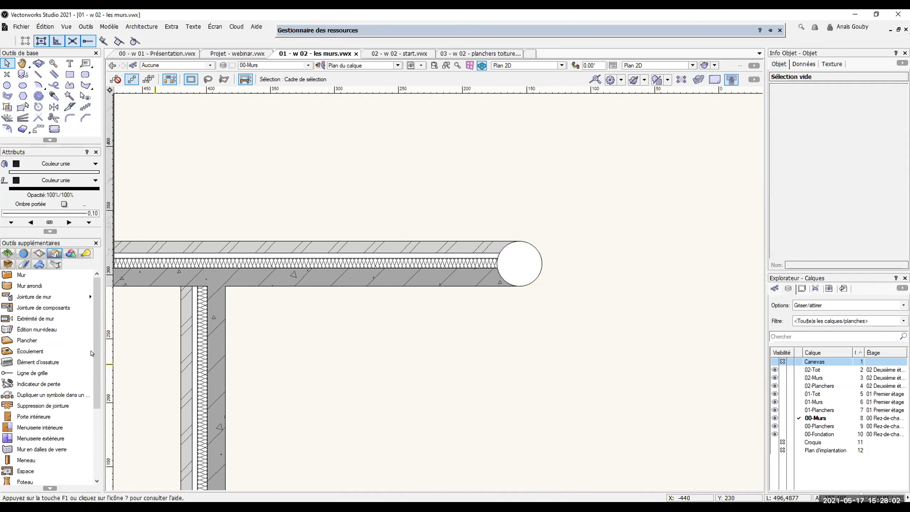
Step: Add the circle to the horizontal wall's outer component in the wall end's Ajouter mode, and check the rounded end in 3D
click(26, 318)
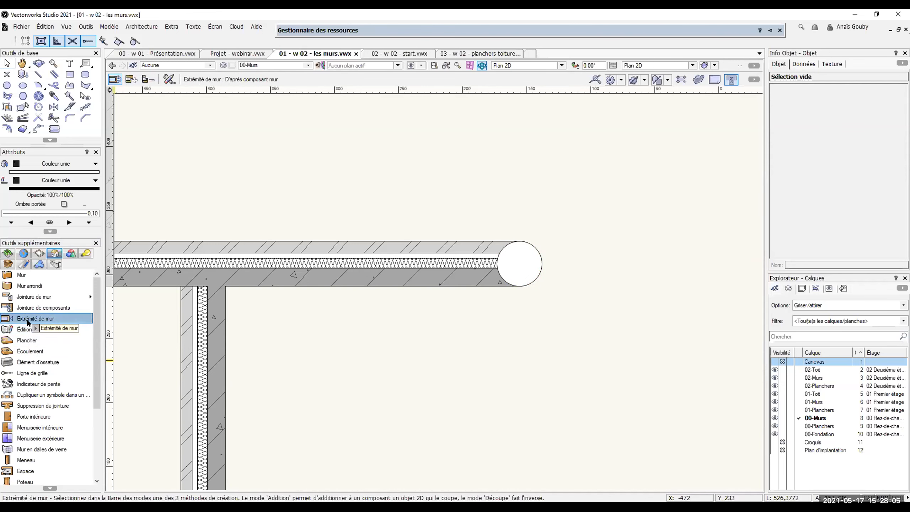
click(132, 81)
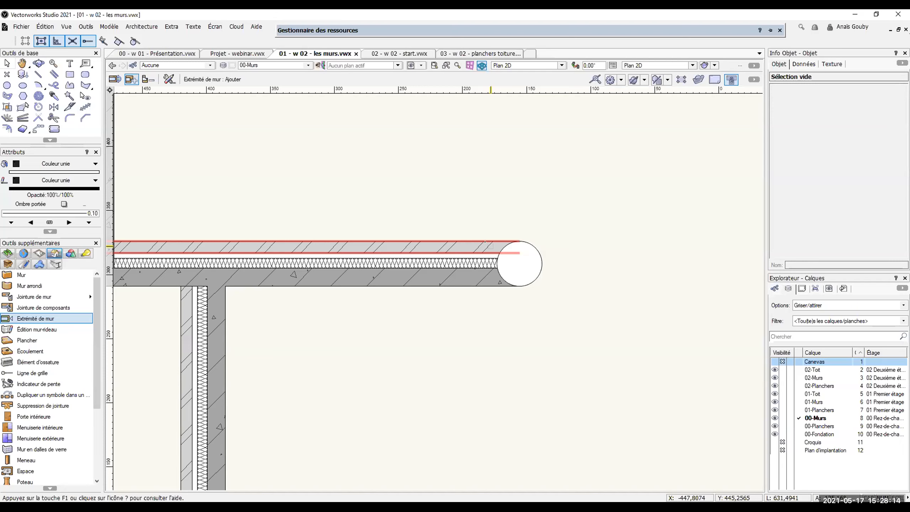
click(490, 246)
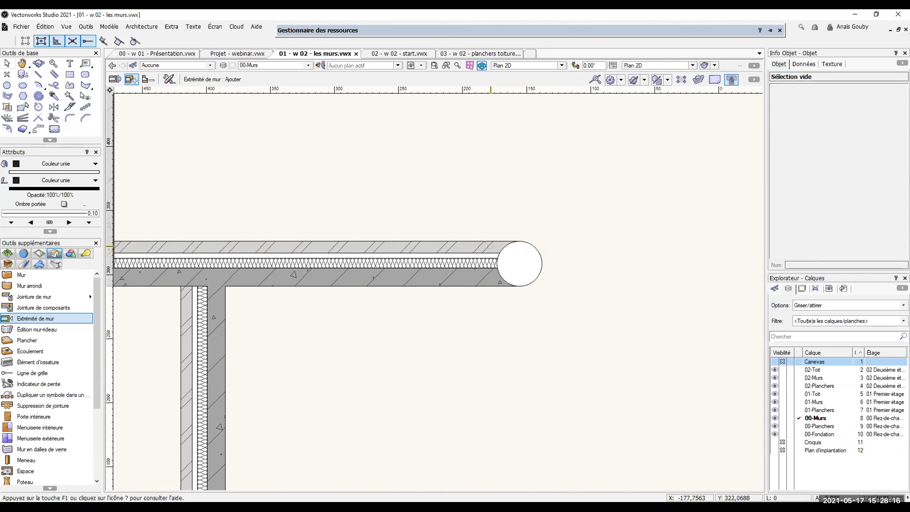
click(530, 261)
key(x)
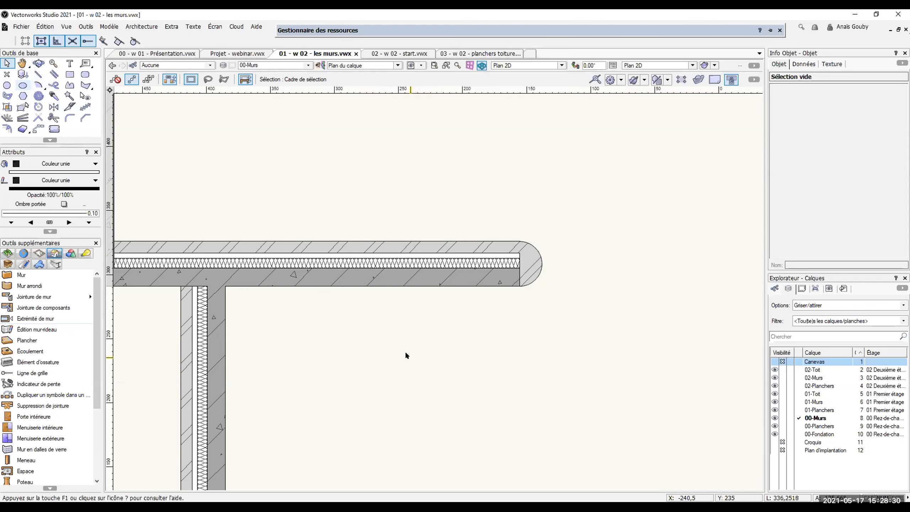
key(3)
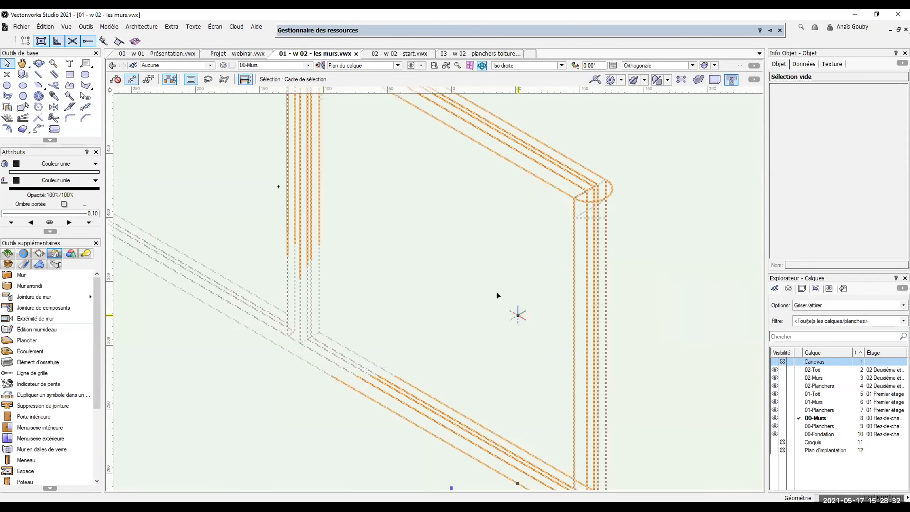
scroll(421, 214, down, 2)
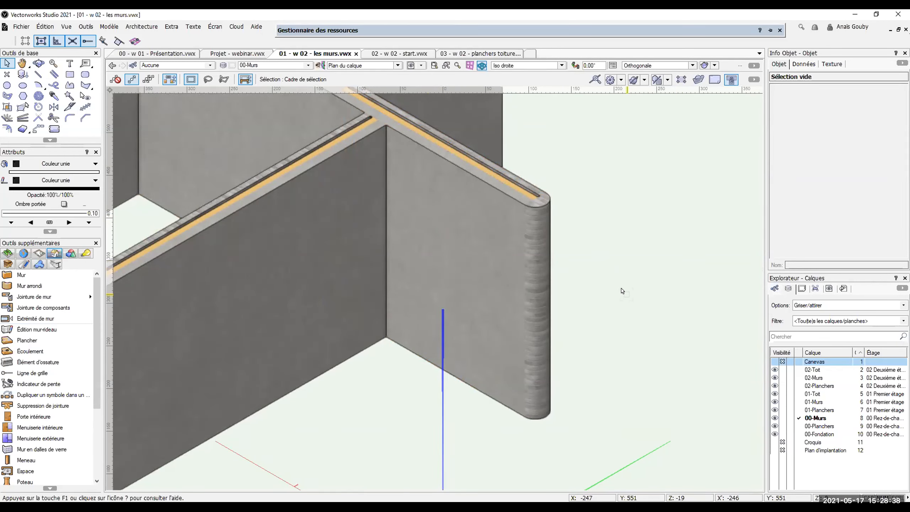
key(0)
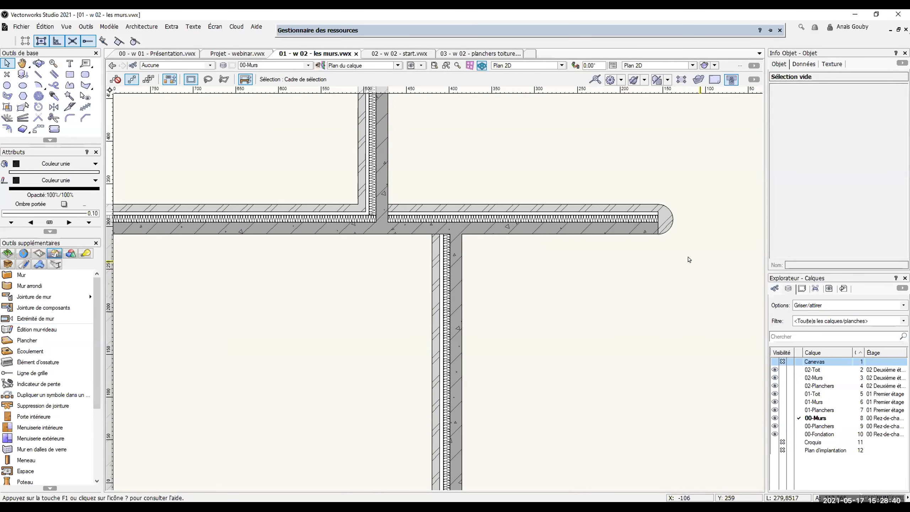
Step: Draw a narrow rectangle about 20 by 4 cm from inside the rounded wall end out past its tip
scroll(605, 270, up, 3)
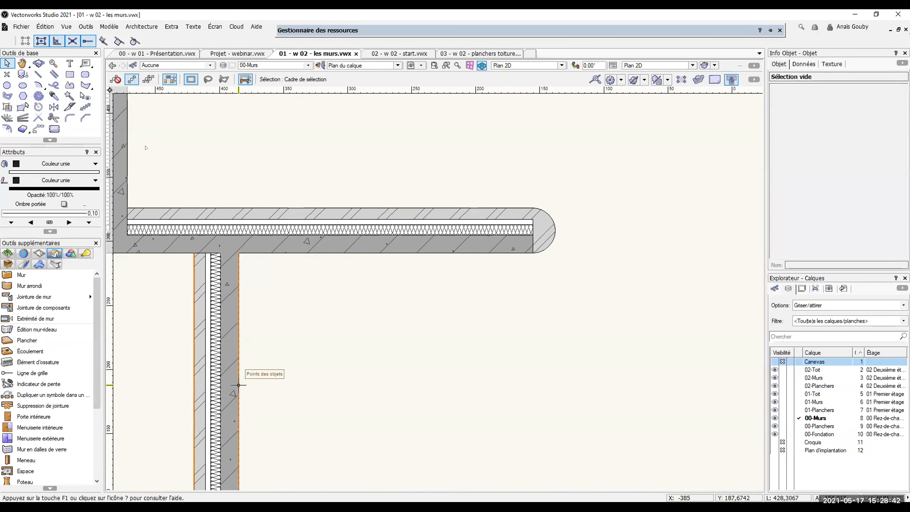
click(69, 74)
scroll(553, 216, up, 2)
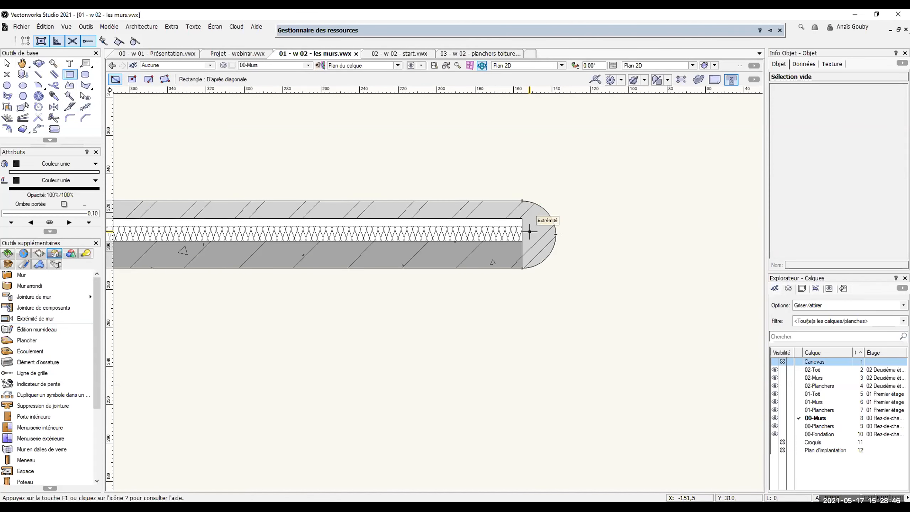
drag(530, 231, 568, 239)
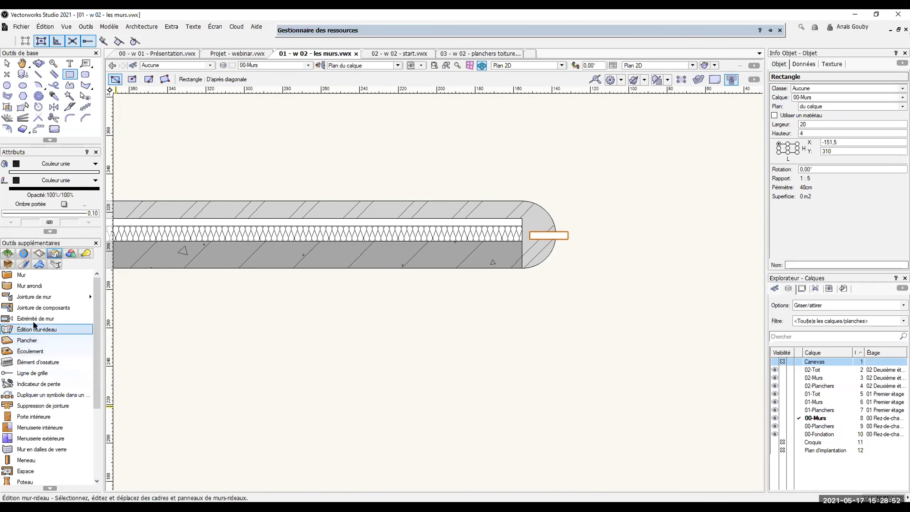
Step: Cut the rectangle out of the outer component's rounded end in the wall end's Découper mode
click(20, 318)
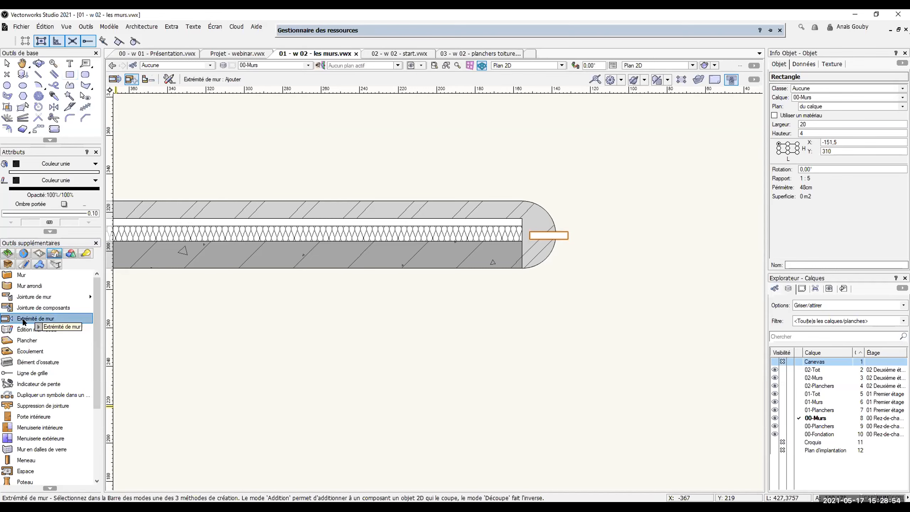
click(147, 80)
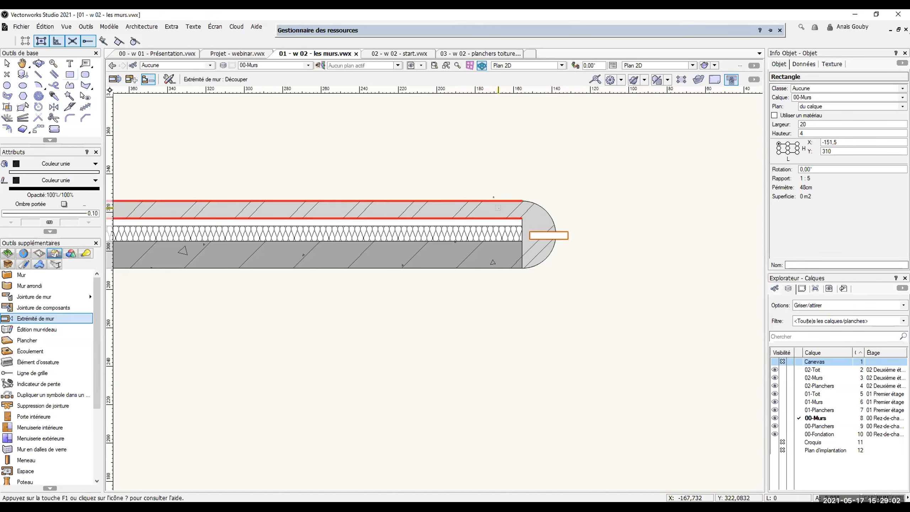
click(499, 208)
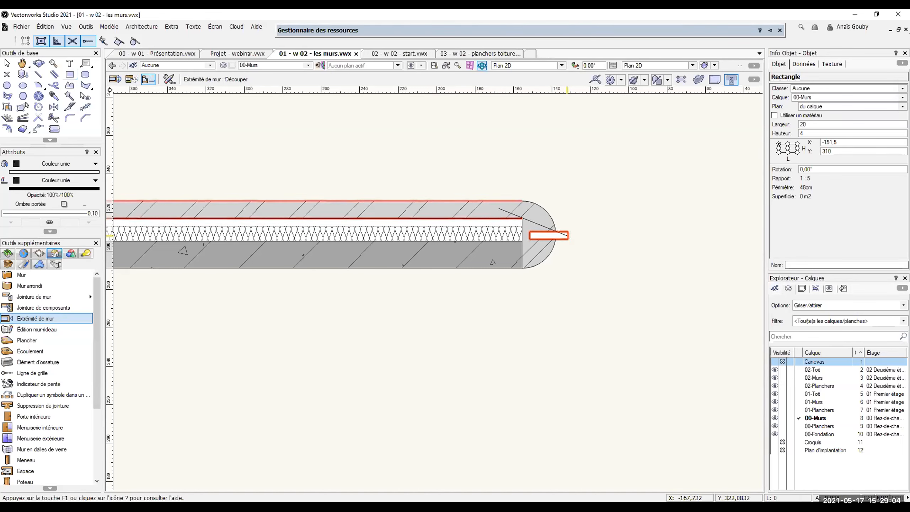
click(558, 230)
key(x)
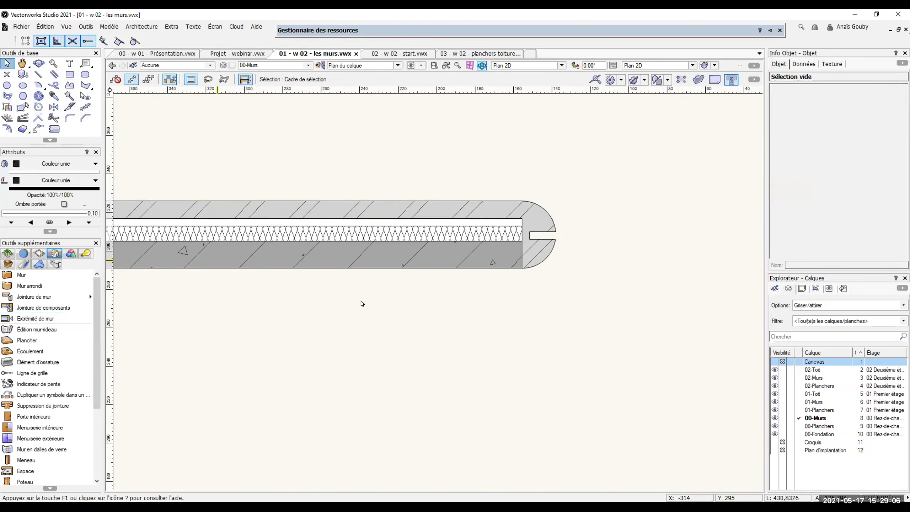
Step: Examine the slotted, rounded wall end in 3D and in plan
scroll(362, 304, down, 2)
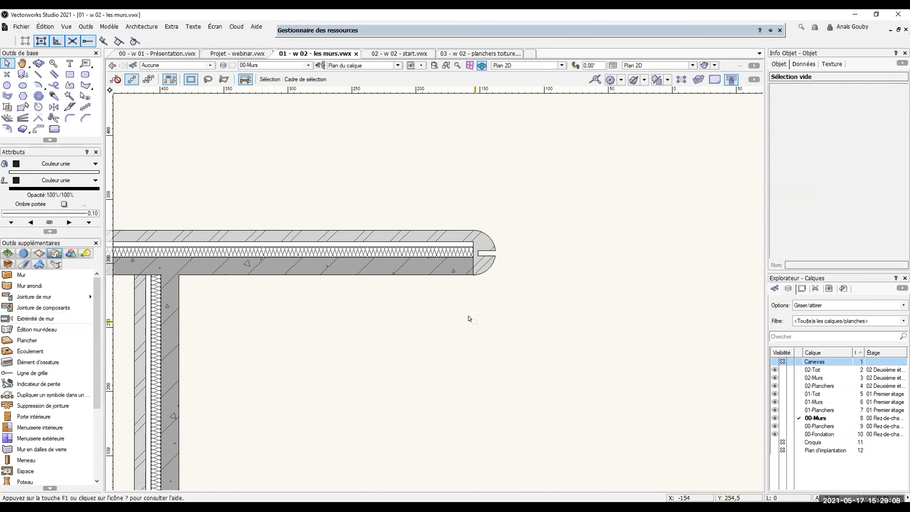
key(3)
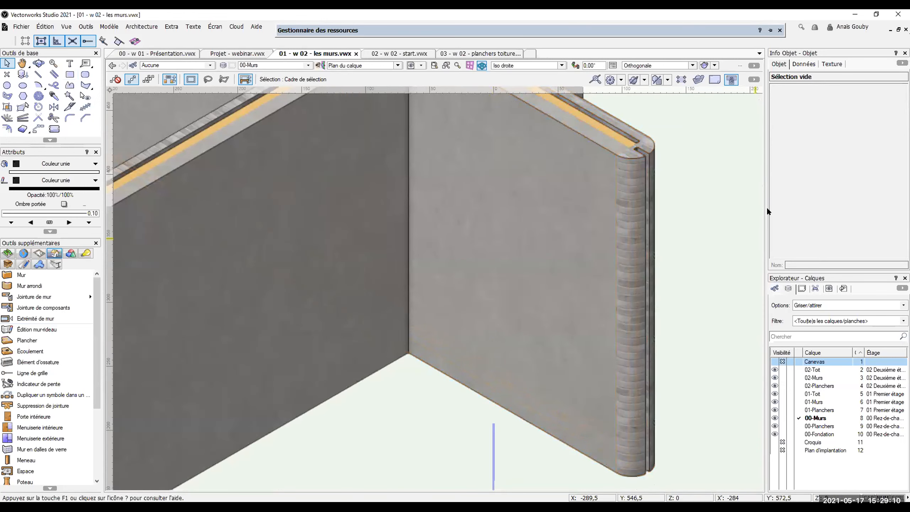
key(0)
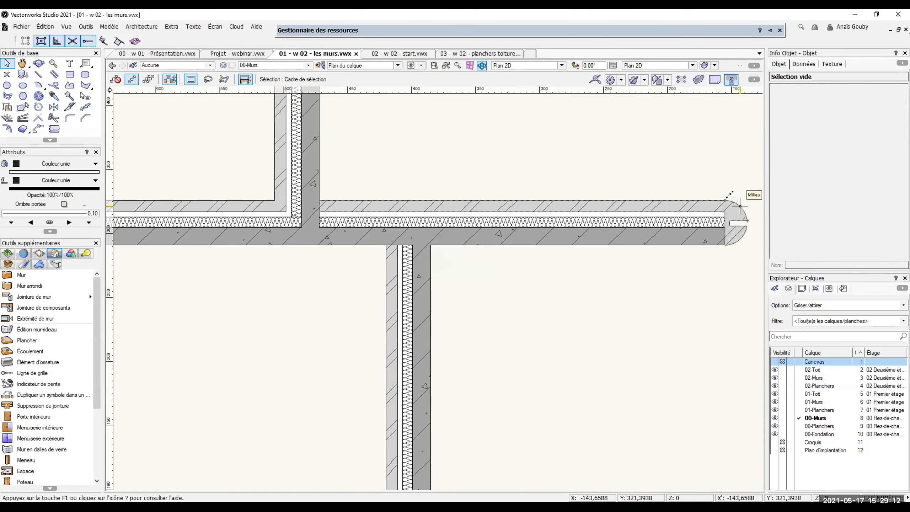
scroll(501, 291, down, 1)
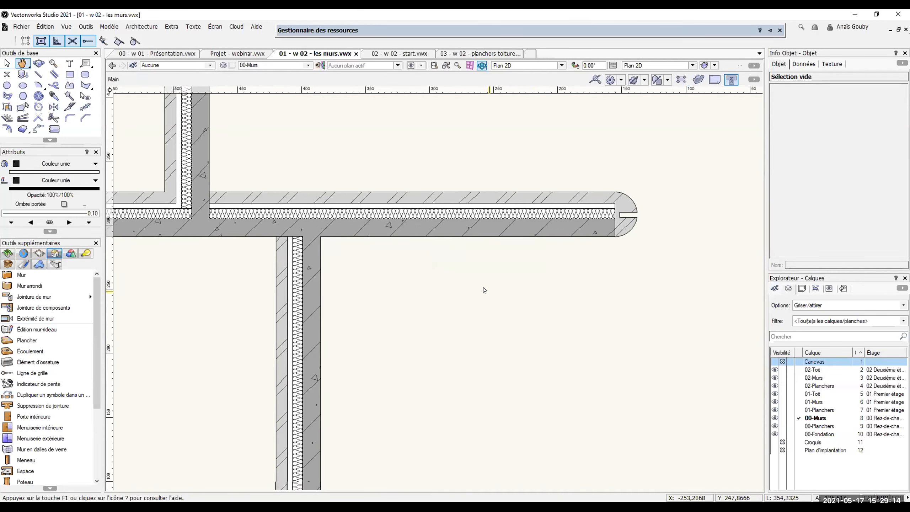
scroll(545, 287, down, 2)
middle_drag(547, 307, 579, 277)
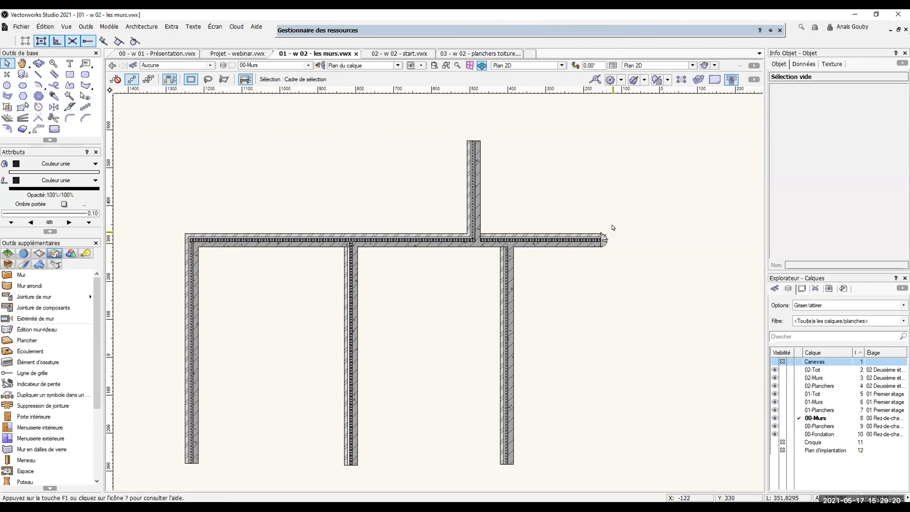
scroll(612, 227, up, 5)
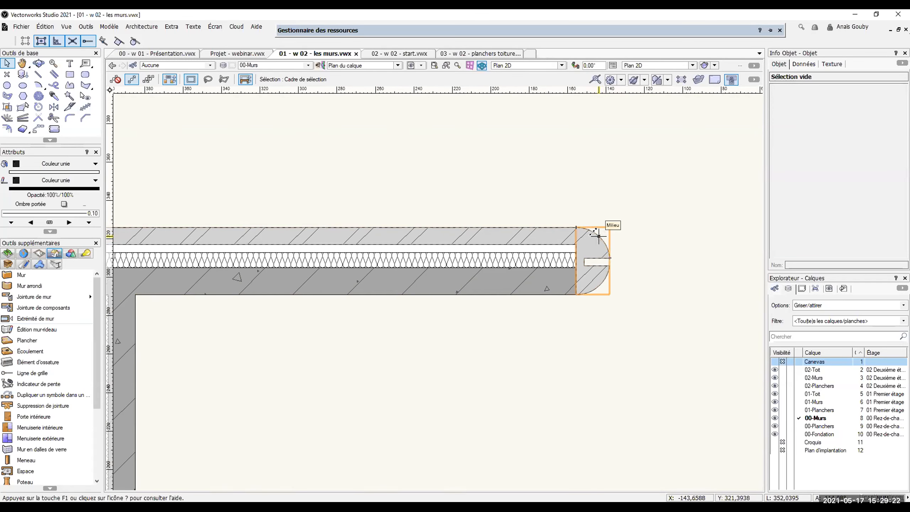
Step: Remove the horizontal wall's joins and its rounded end with the Suppression de jointure tool, covering the whole length of the wall
click(596, 233)
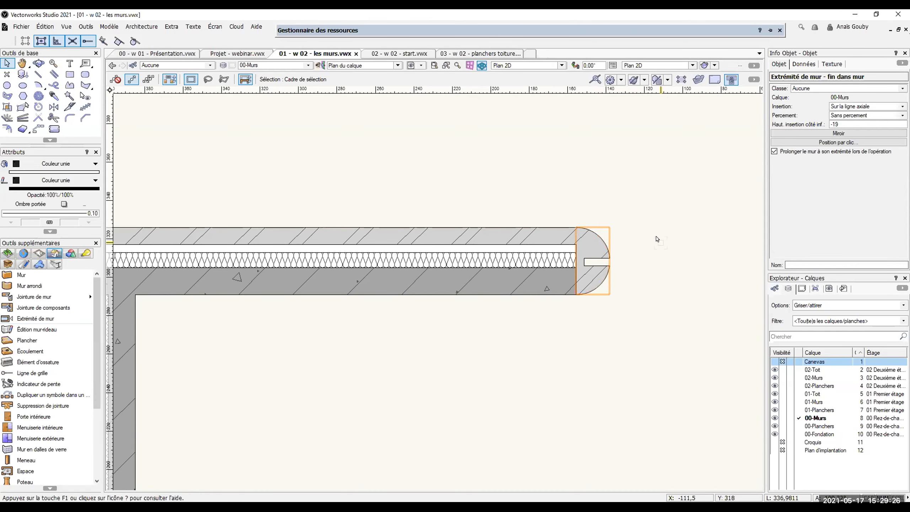
click(555, 333)
scroll(603, 232, down, 4)
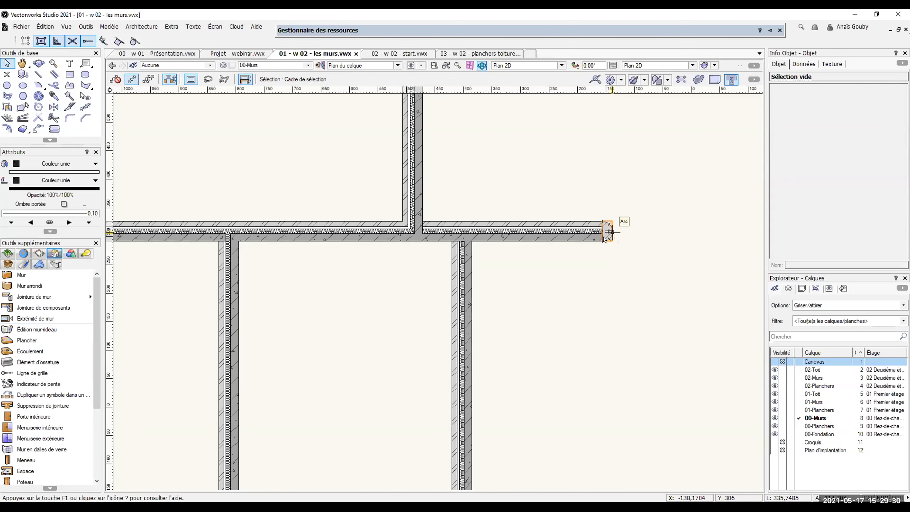
scroll(604, 233, down, 2)
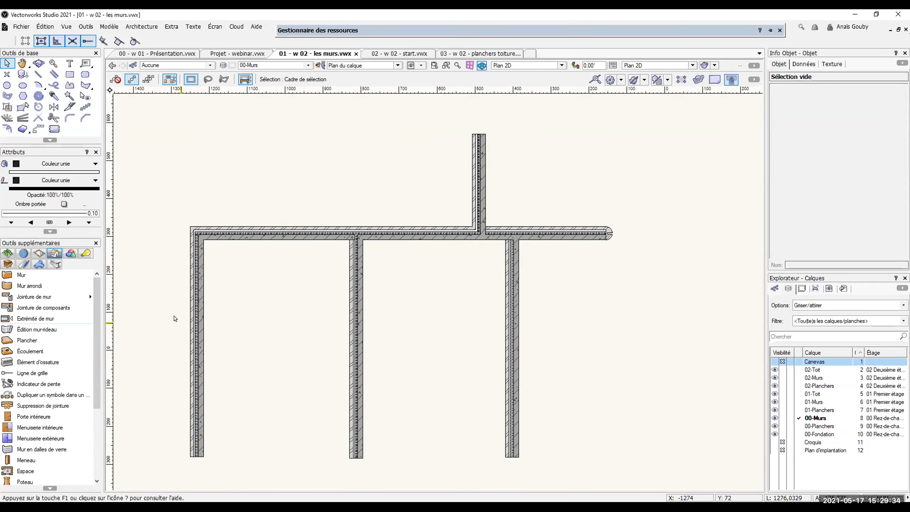
click(19, 407)
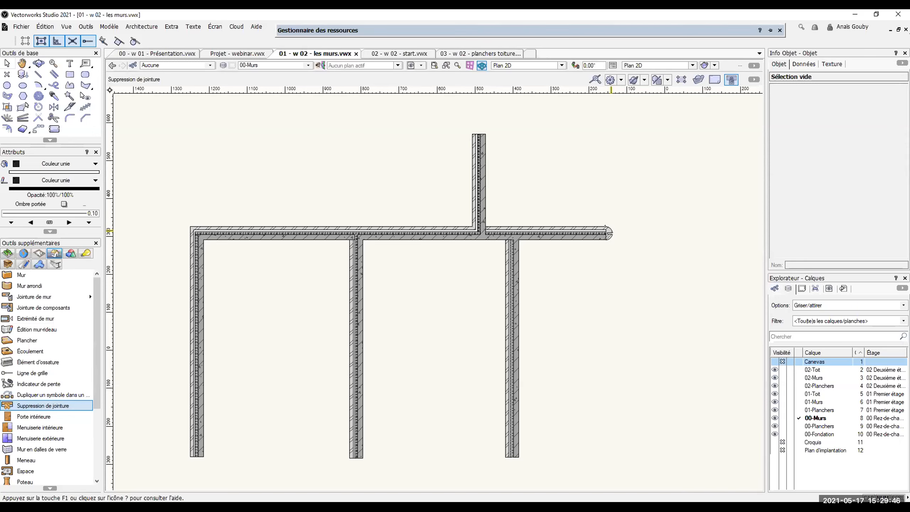
drag(642, 258, 147, 180)
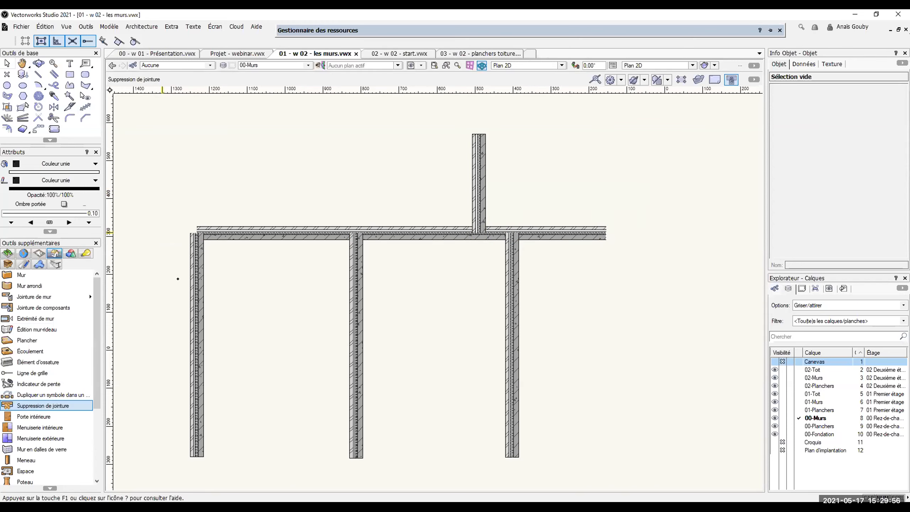
click(8, 63)
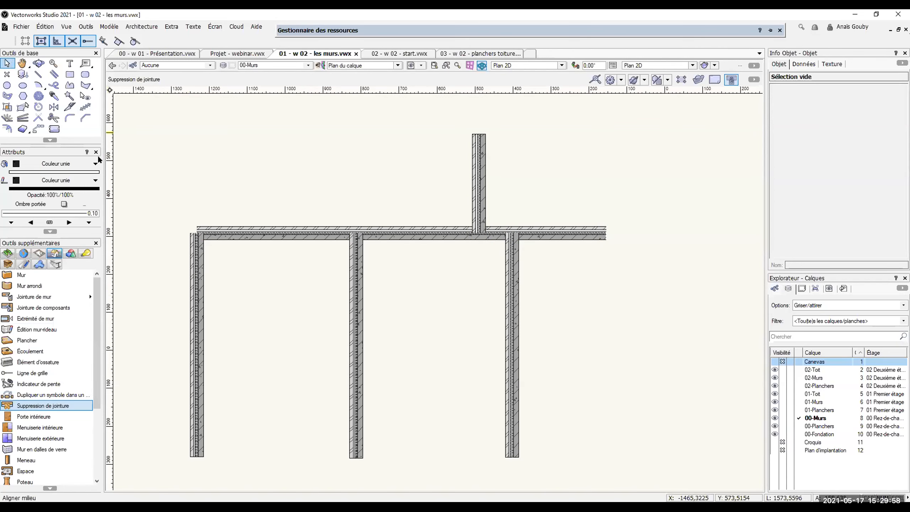
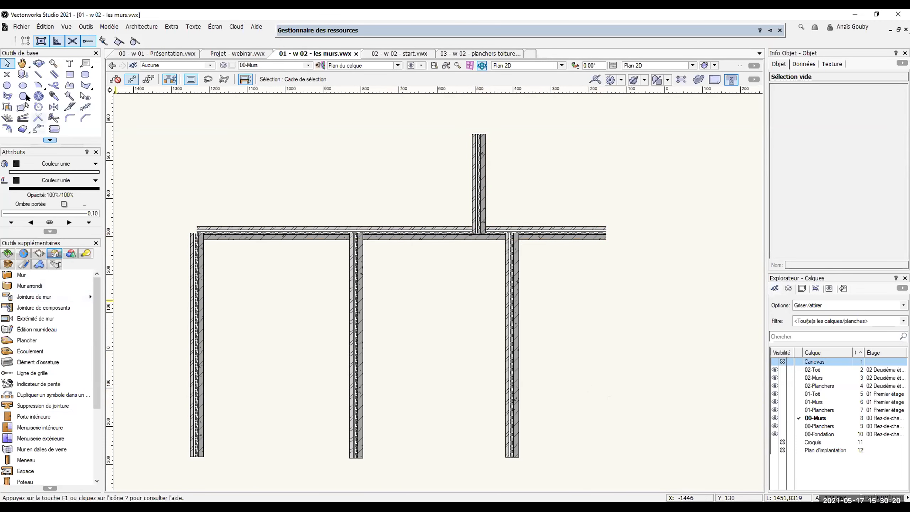
Step: Draw a rectangle about 111 by 29.5 cm over the inner components near the horizontal wall's free end
click(70, 74)
scroll(587, 239, up, 5)
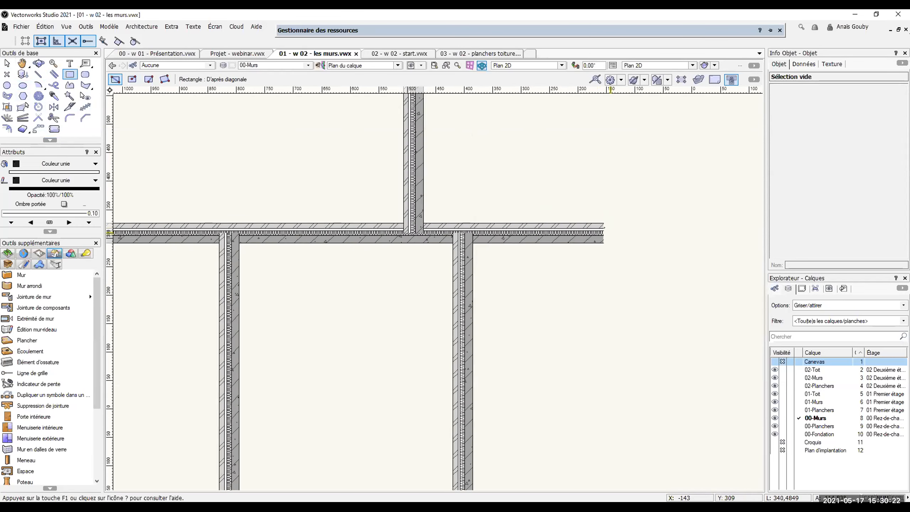
drag(485, 307, 484, 307)
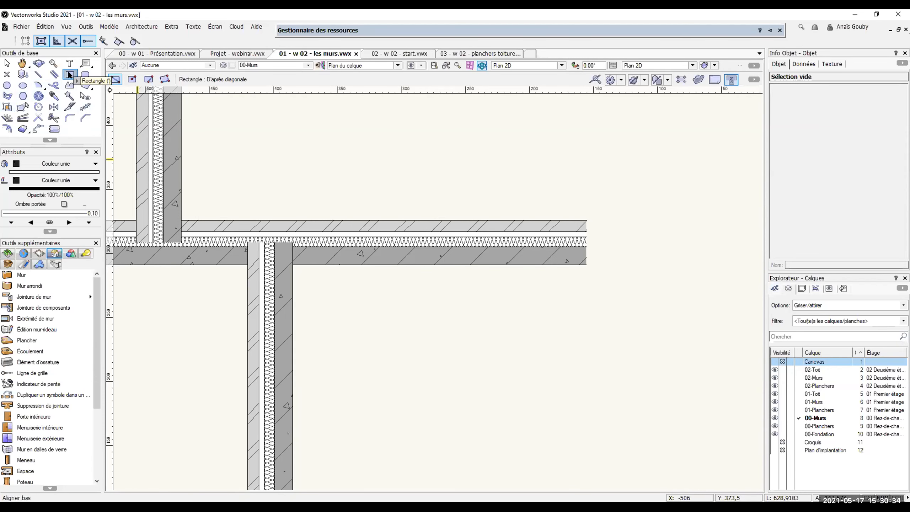
click(390, 274)
click(532, 237)
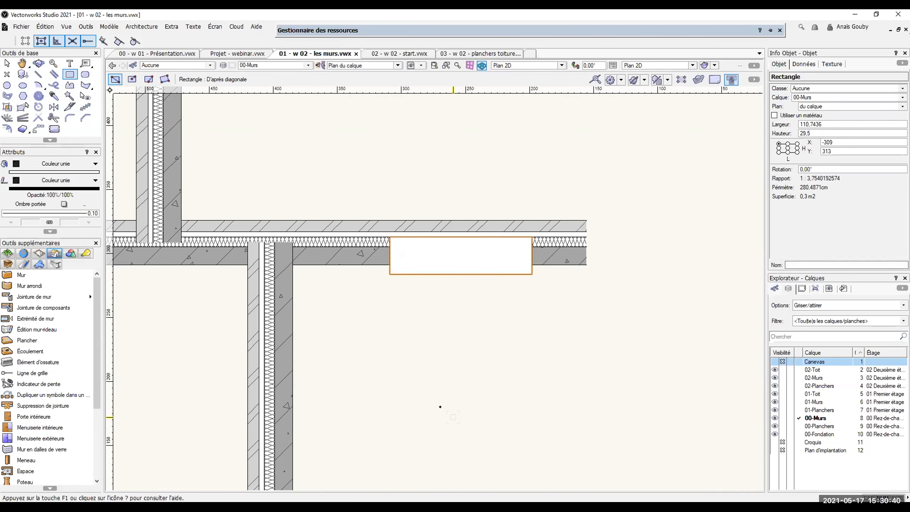
Step: Subtract the rectangle from the horizontal wall as a sculpting element, with both side components at <Sans> and a top distance of 0
key(x)
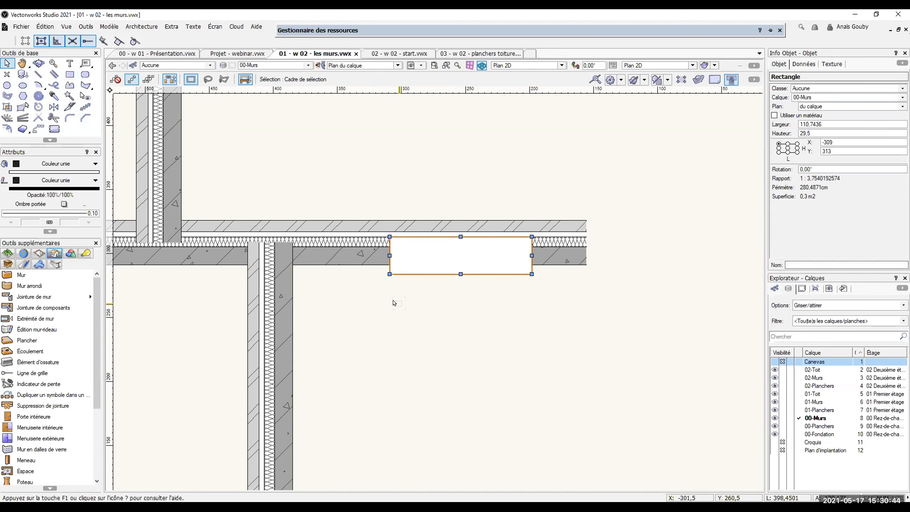
shift+click(361, 253)
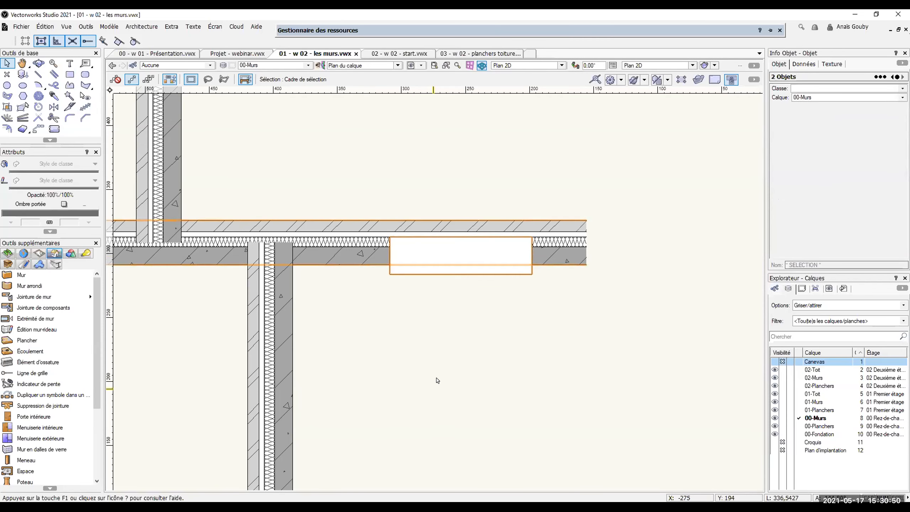
right_click(442, 274)
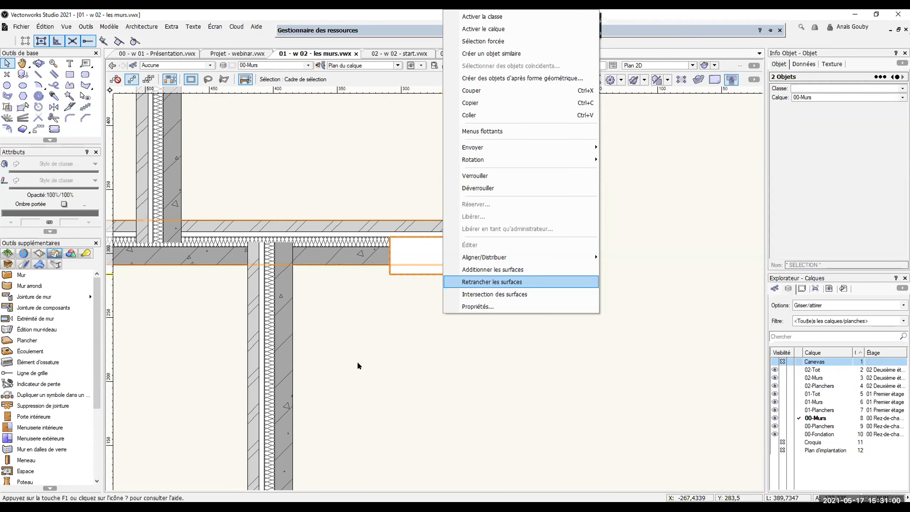
click(467, 281)
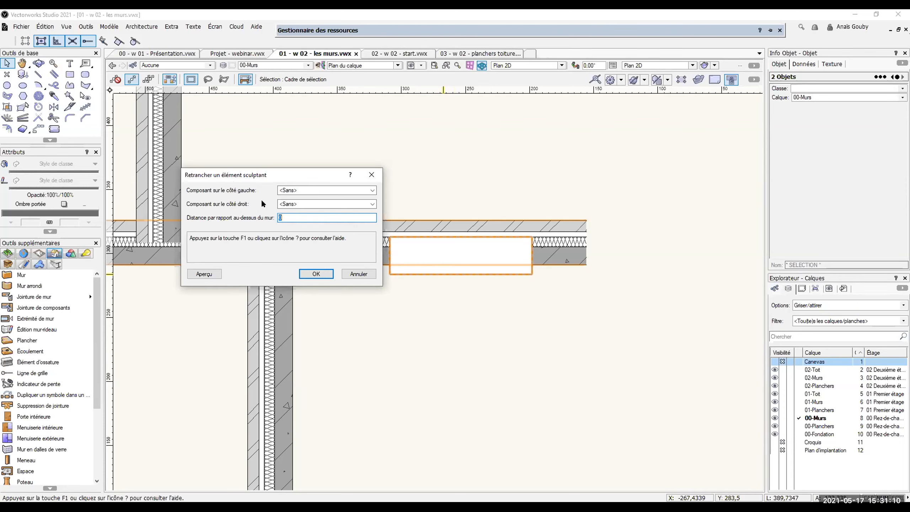
click(307, 272)
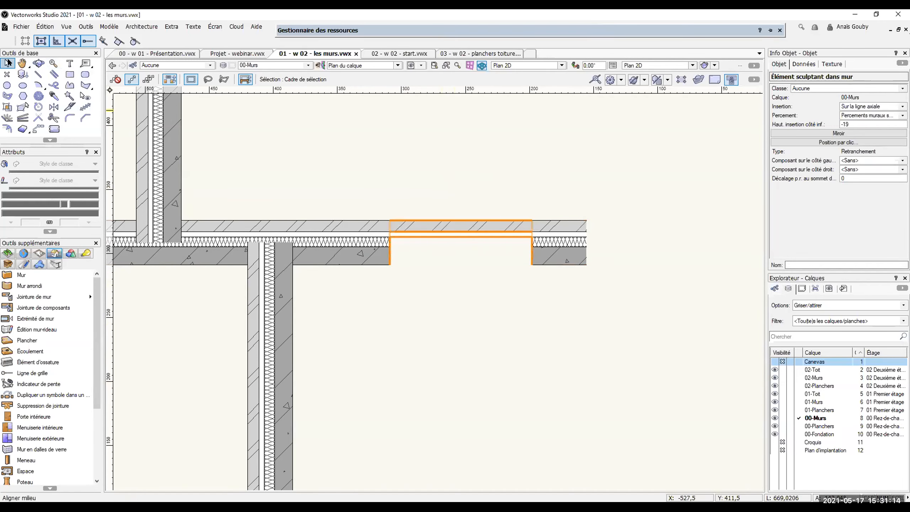
Step: Examine the recess cut into the horizontal wall in 3D and in plan
click(425, 261)
scroll(384, 238, down, 2)
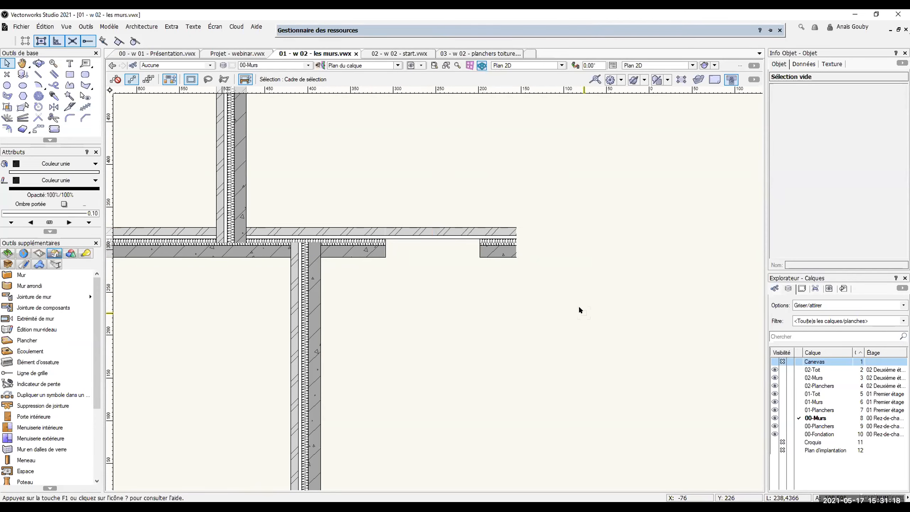
key(KP_3)
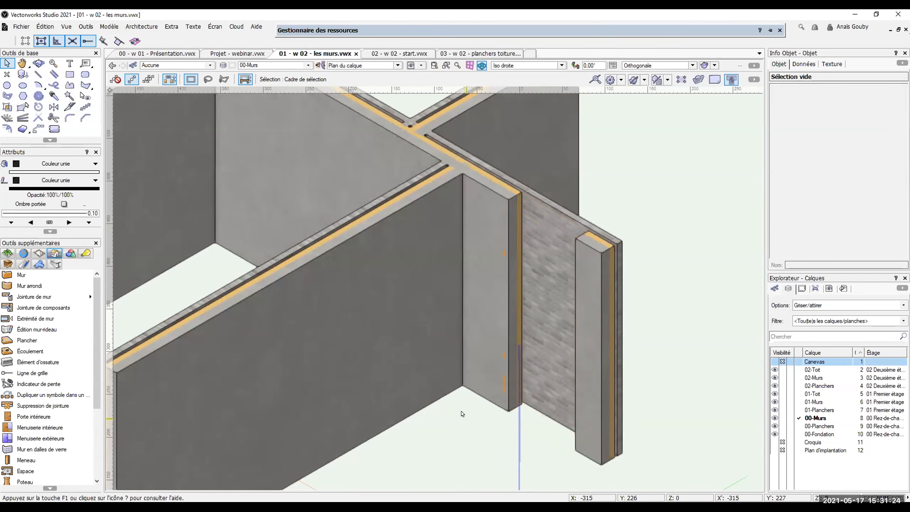
middle_drag(424, 410, 346, 399)
key(x)
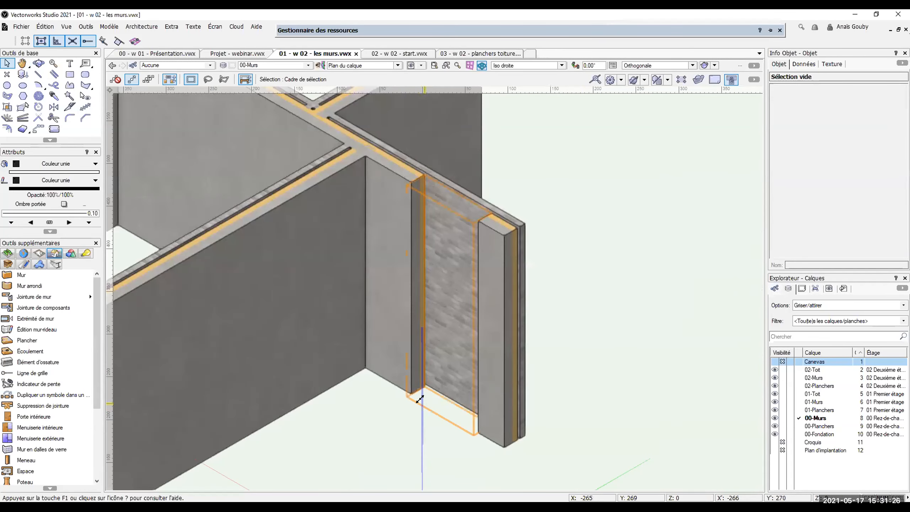
click(419, 398)
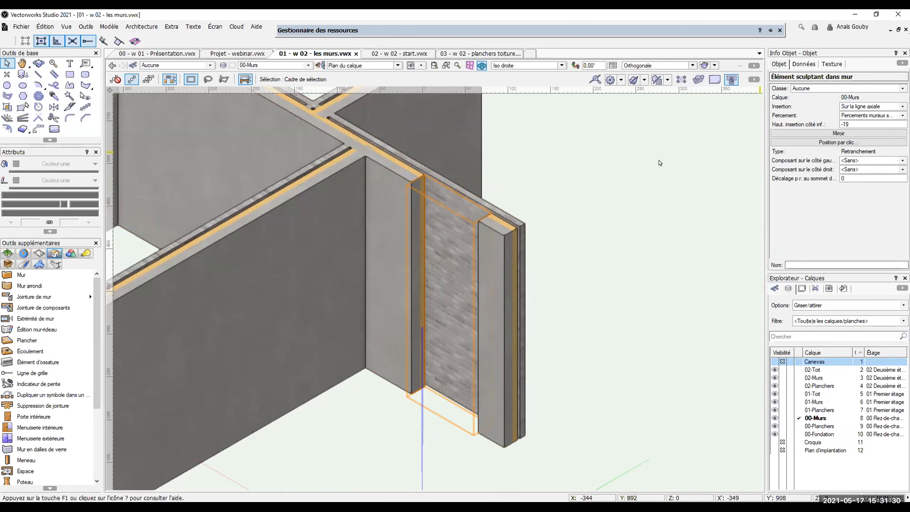
key(F5)
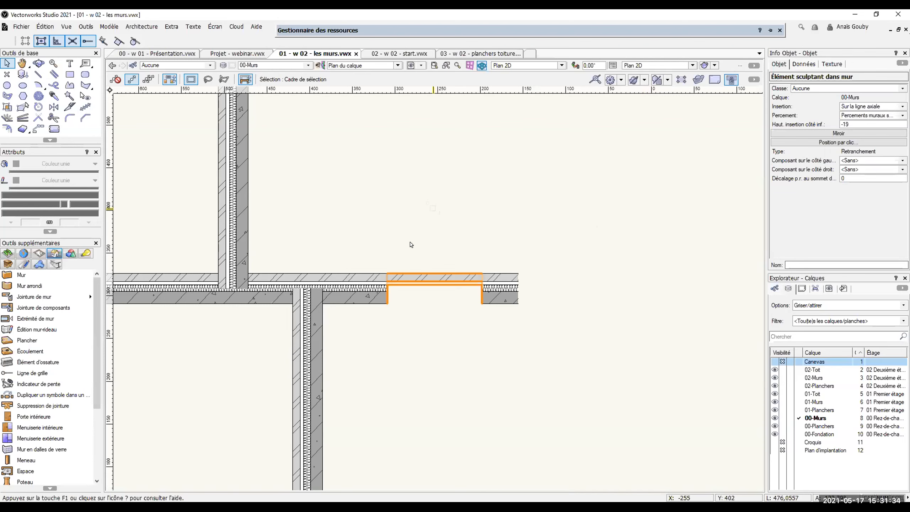
click(411, 273)
drag(373, 243, 485, 328)
key(KP_3)
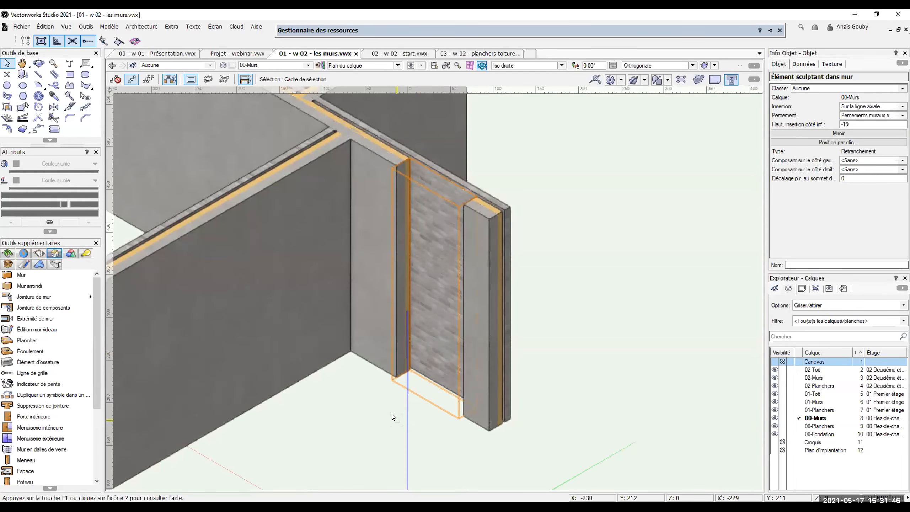
Step: Edit the recess's profile, extending its rectangle outward past the wall's outer face to a height of about 67.4 cm
double_click(415, 392)
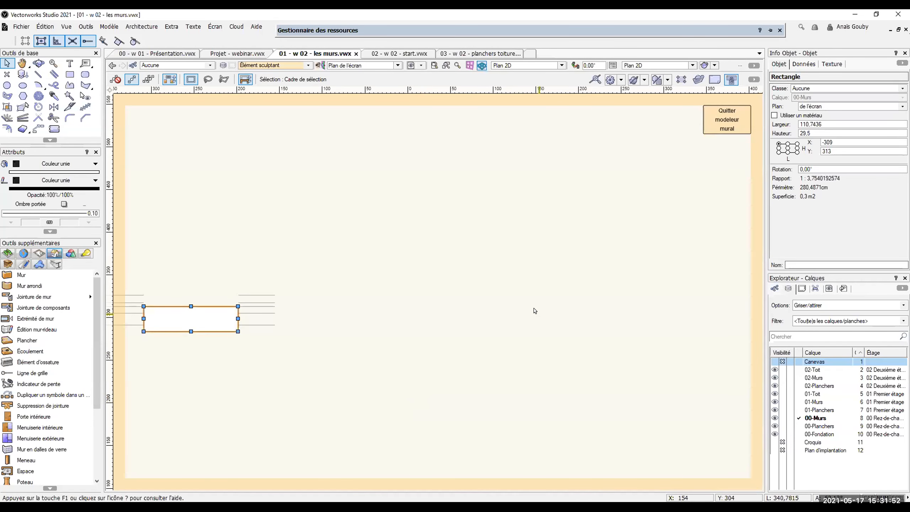
scroll(211, 321, up, 2)
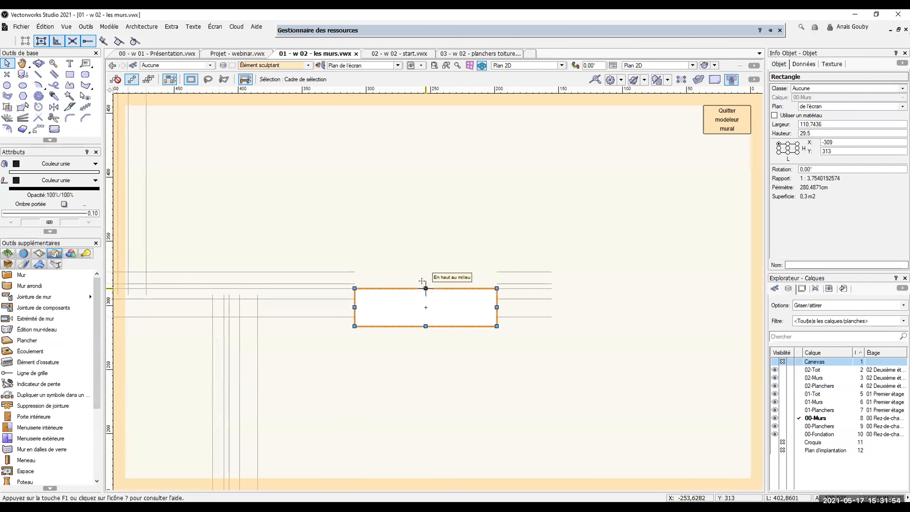
drag(426, 288, 419, 237)
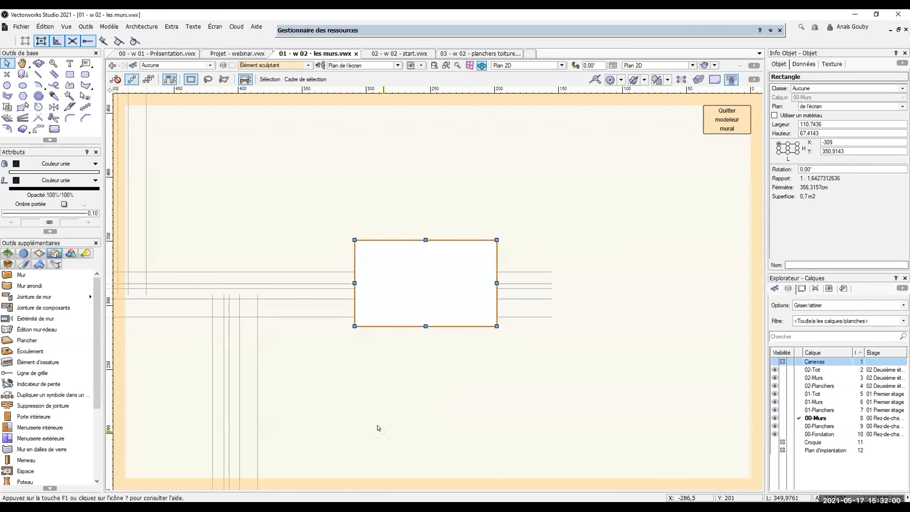
click(720, 118)
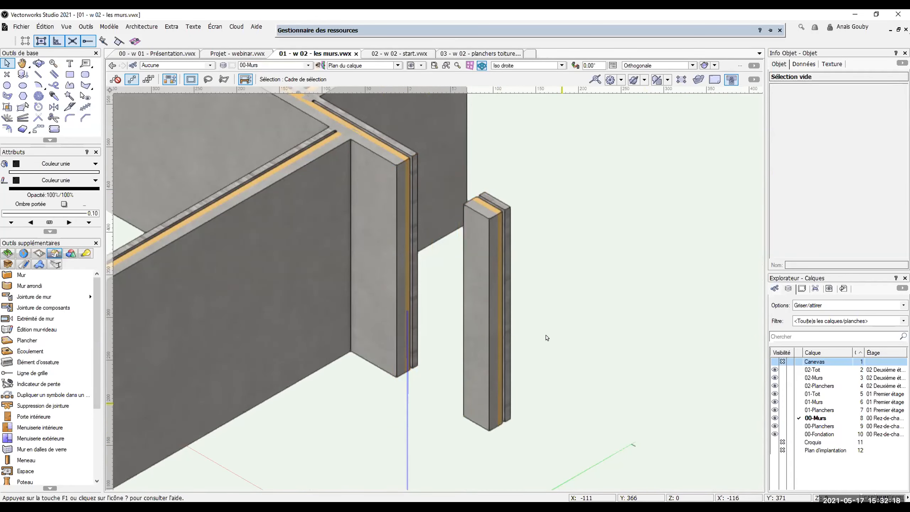
Step: In plan, draw a rectangle about 74 by 198.6 cm from beside the rightmost lower vertical wall up to its outer component's inner edge
scroll(548, 338, down, 2)
scroll(454, 434, up, 2)
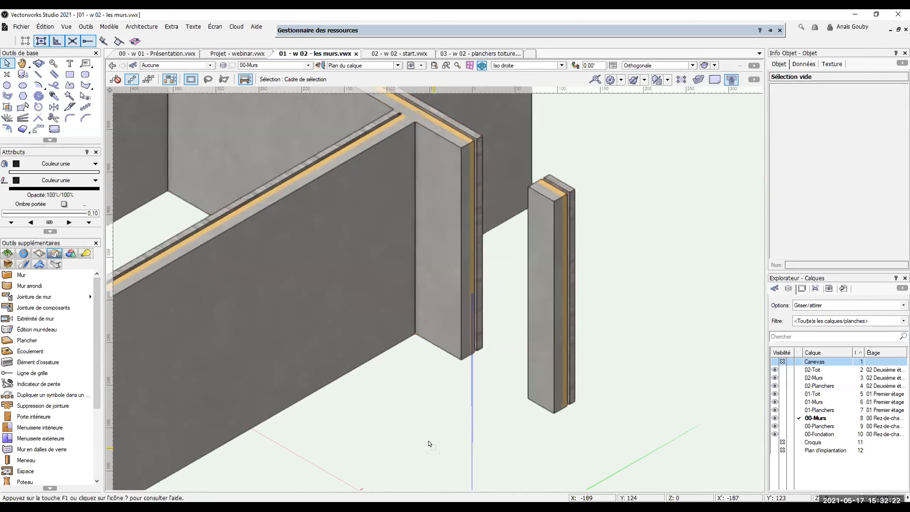
scroll(429, 443, down, 1)
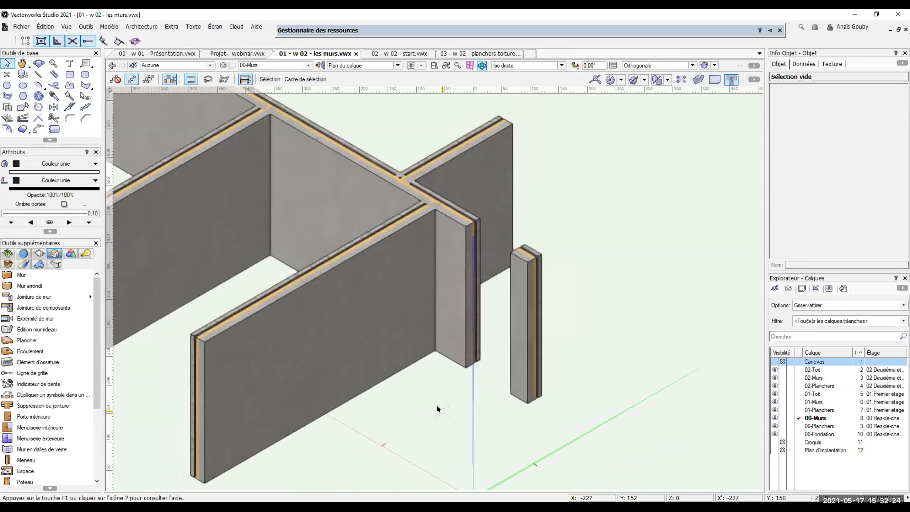
key(0)
middle_drag(461, 279, 374, 206)
scroll(396, 311, up, 1)
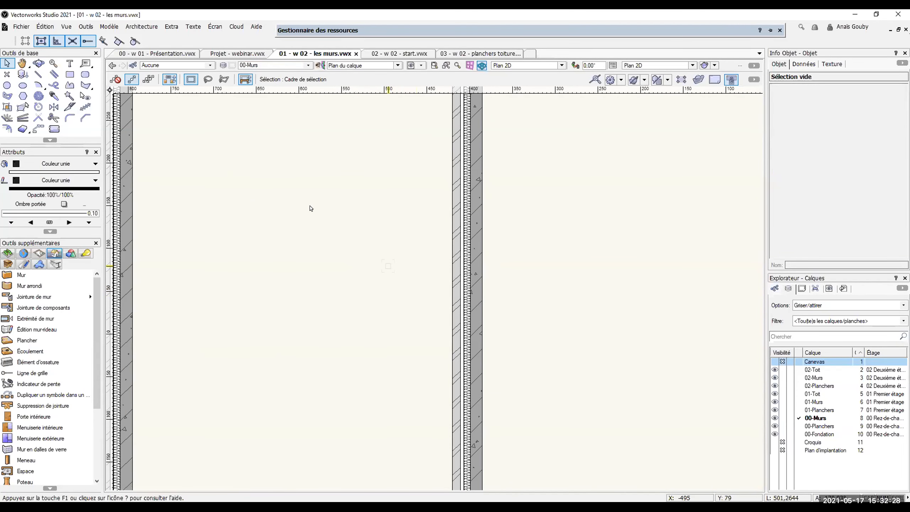
click(70, 75)
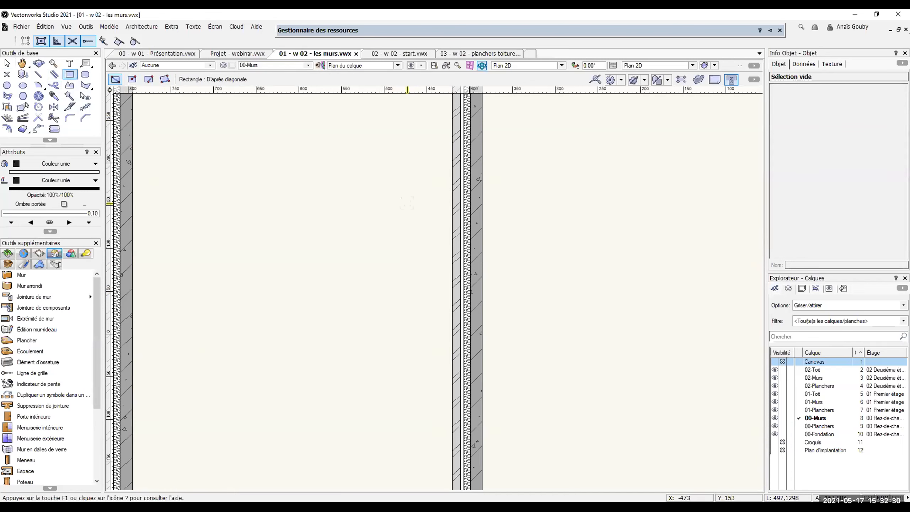
click(397, 176)
click(460, 346)
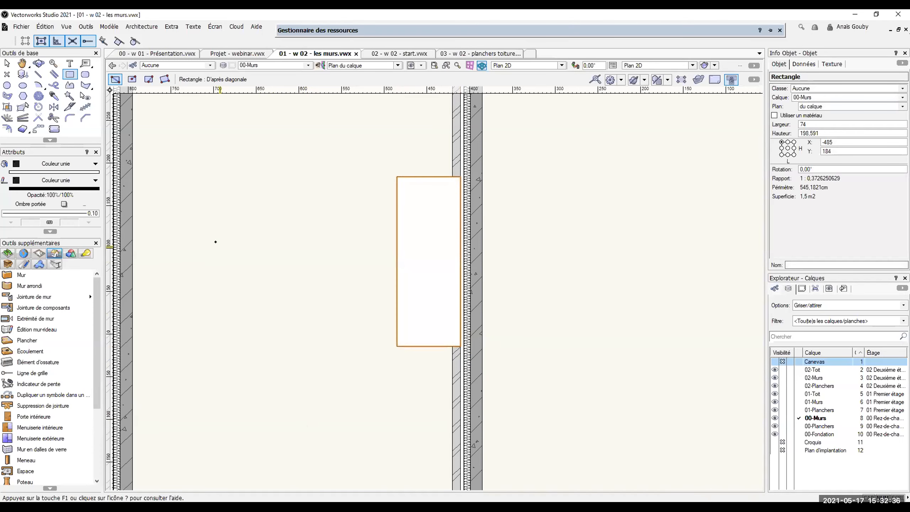
Step: Add the rectangle to the adjoining wall as a sculpting element, taking component attributes from Creux, with Brique de parement on the left side and <Sans> on the right
click(7, 63)
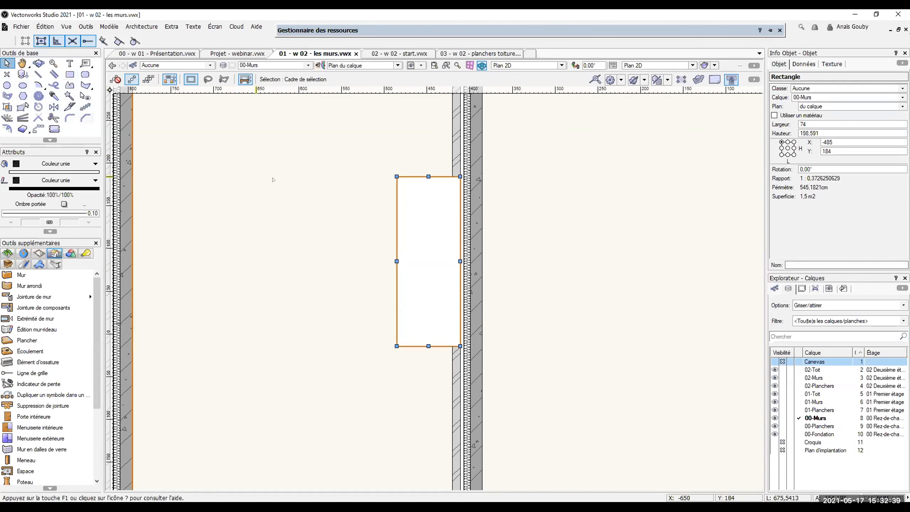
shift+click(469, 172)
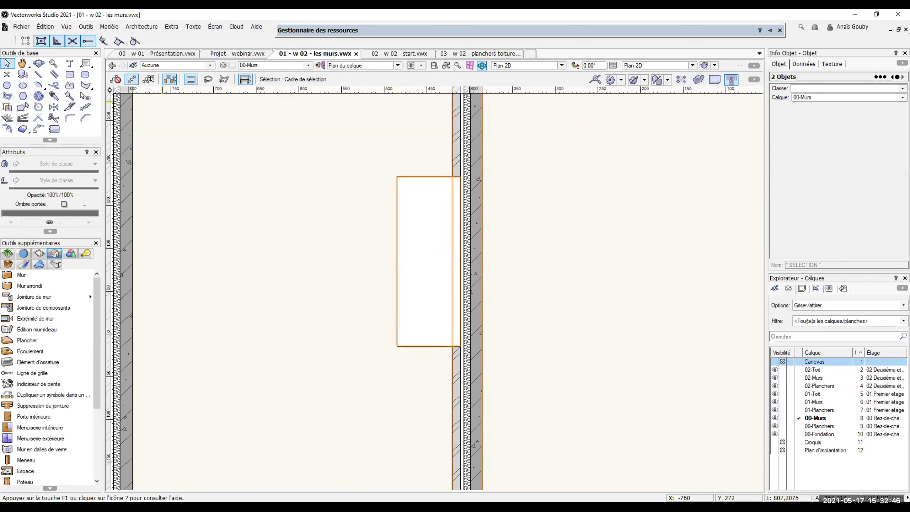
click(131, 28)
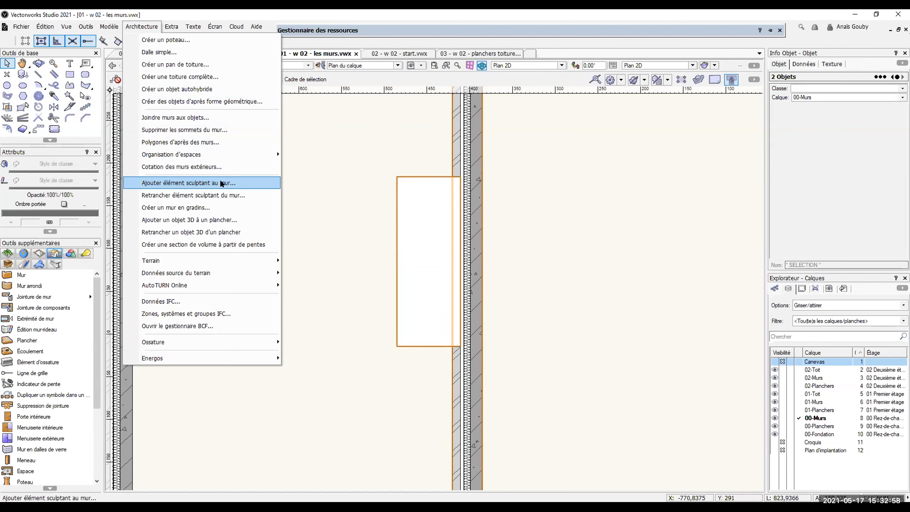
right_click(405, 195)
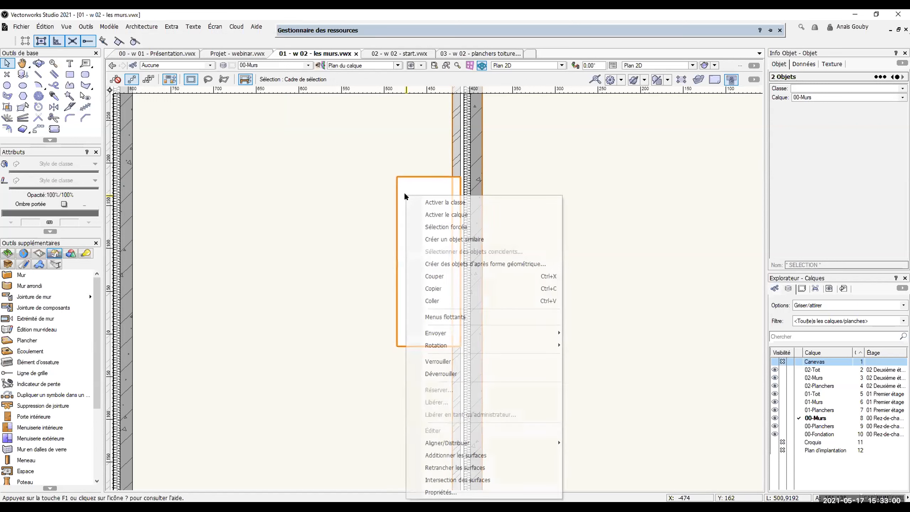
right_click(398, 179)
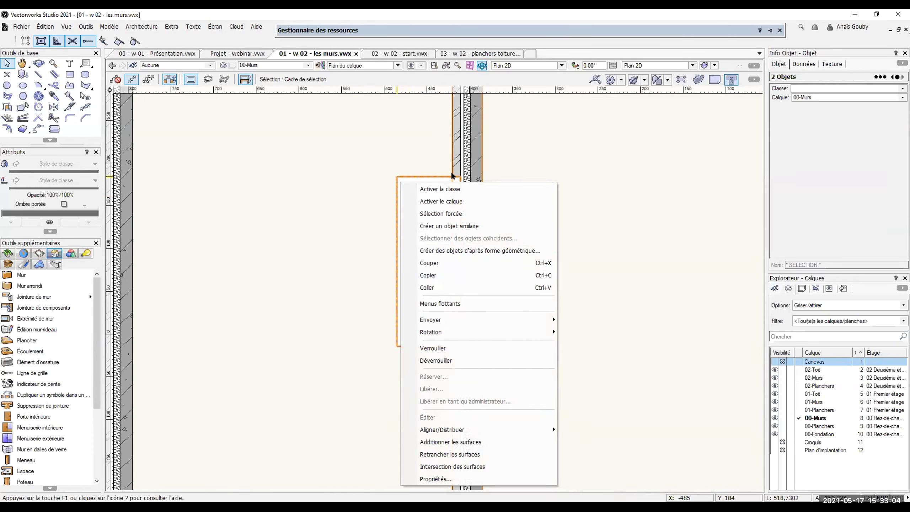
click(426, 443)
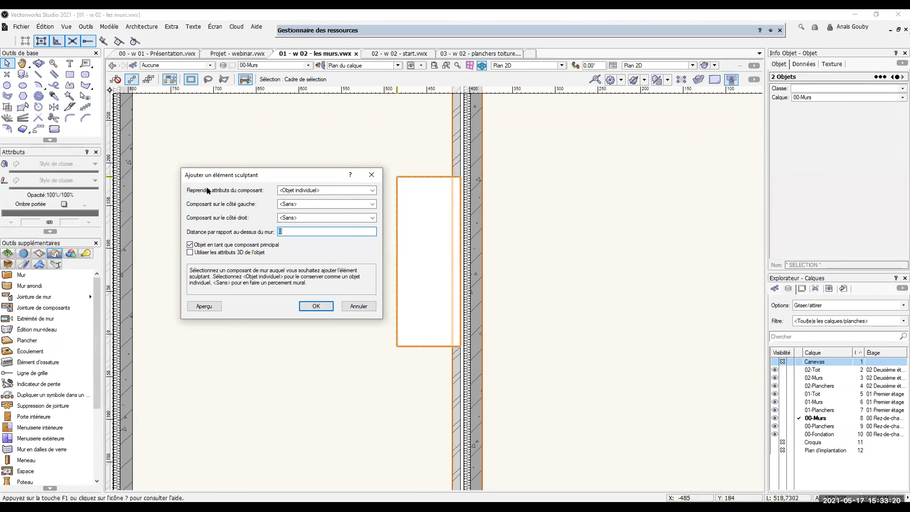
click(297, 190)
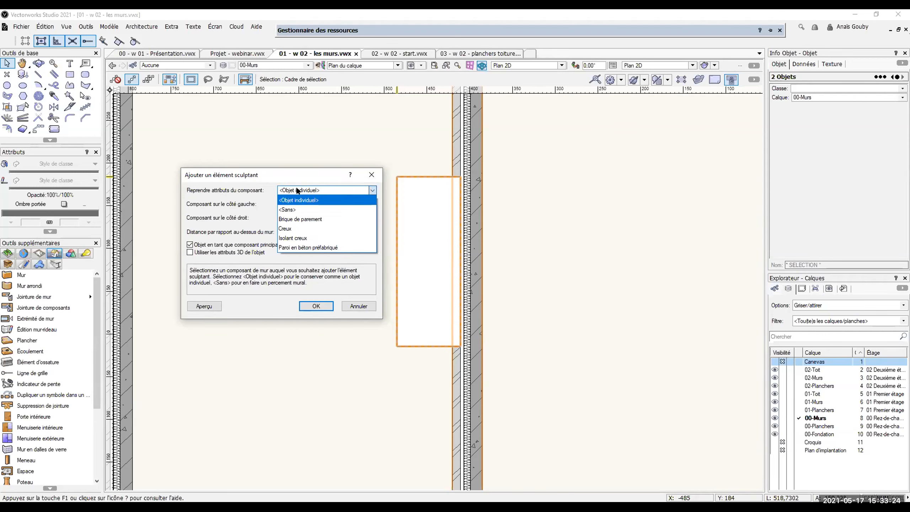
click(293, 229)
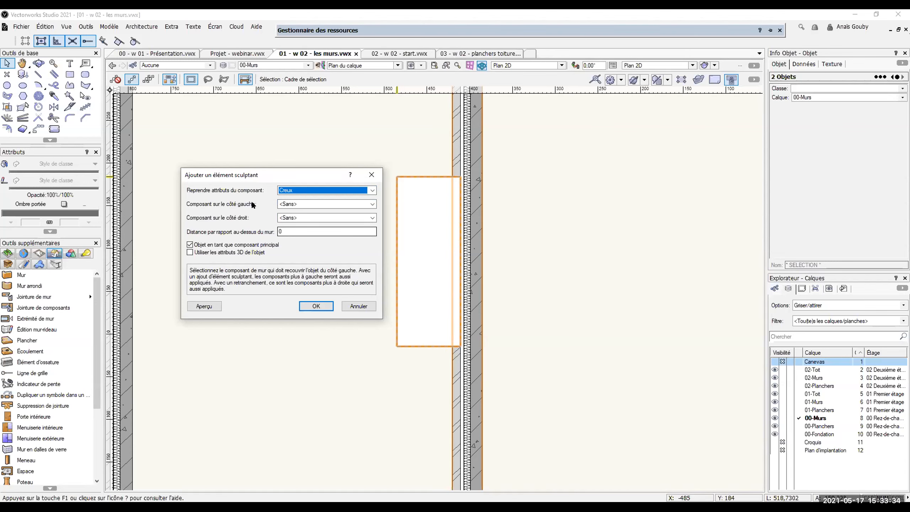
click(288, 204)
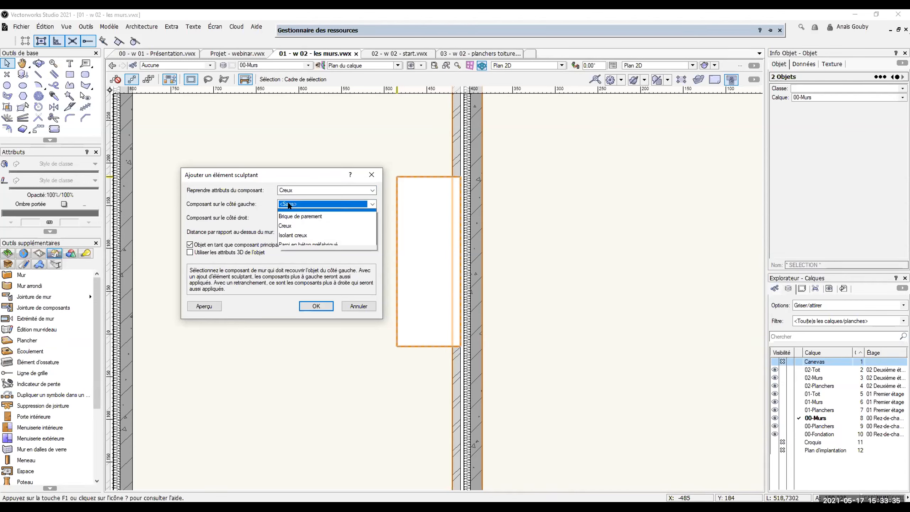
click(304, 223)
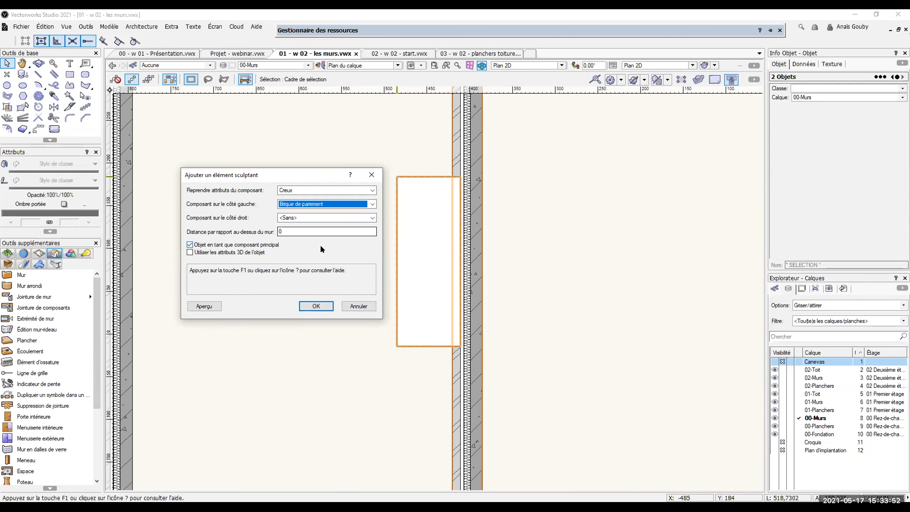
click(317, 306)
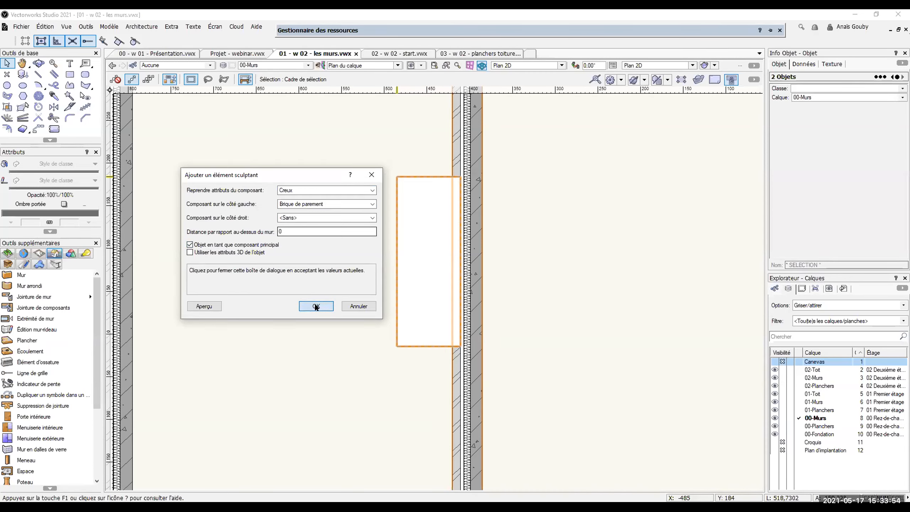
click(303, 252)
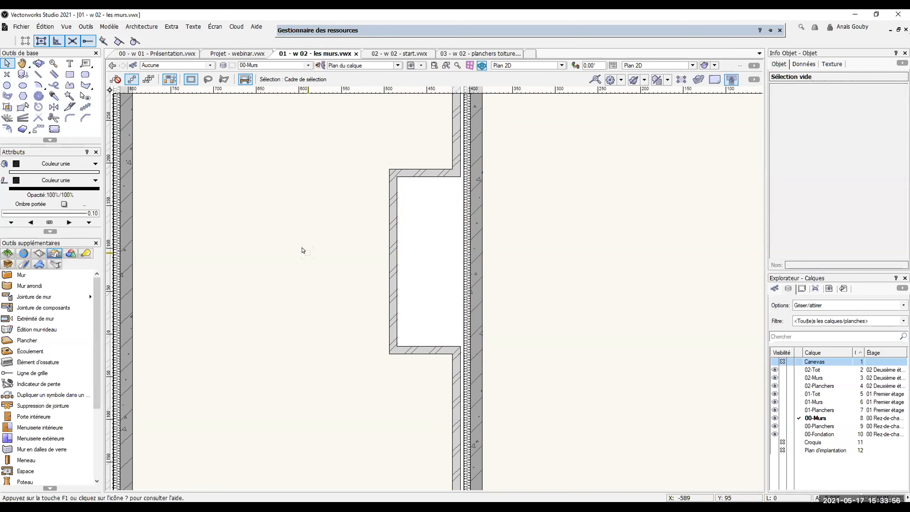
Step: Examine the projection added to the rightmost lower vertical wall in the left isometric view and in plan
scroll(303, 252, down, 2)
scroll(341, 217, up, 2)
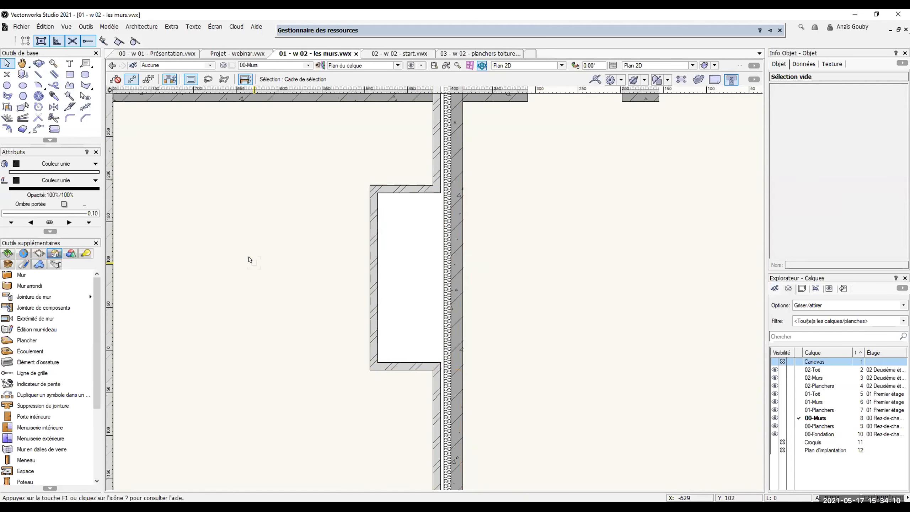
key(KP_1)
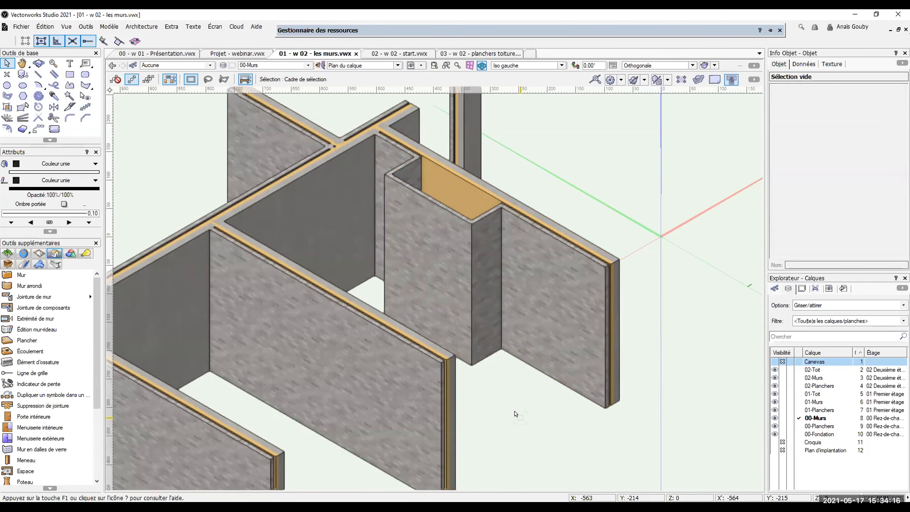
key(KP_0)
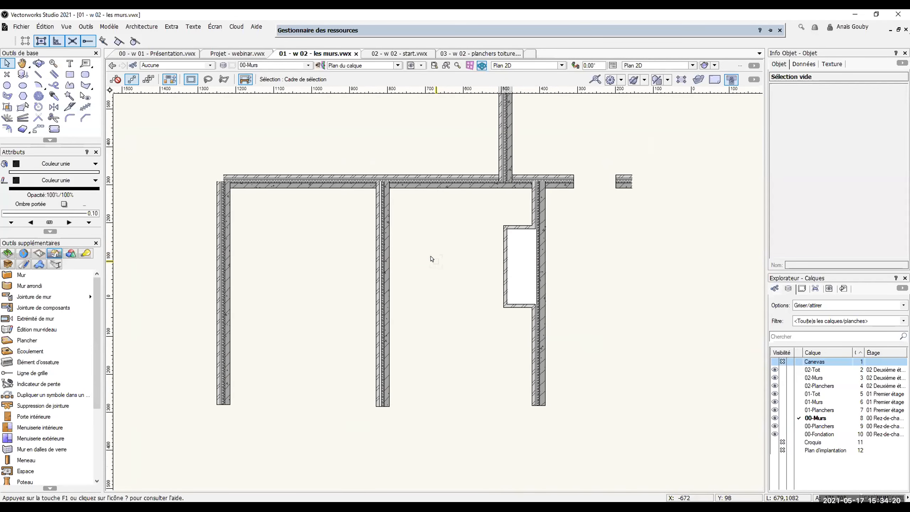
scroll(430, 259, down, 3)
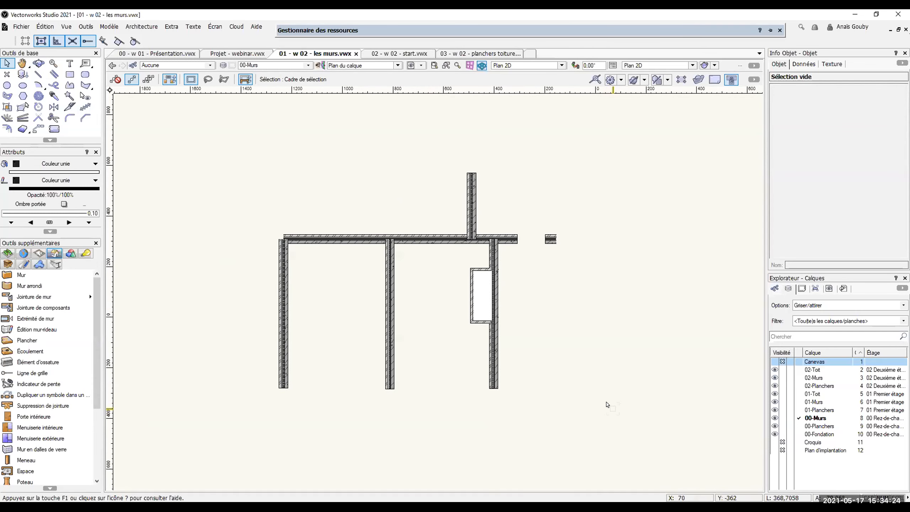
middle_drag(566, 373, 554, 371)
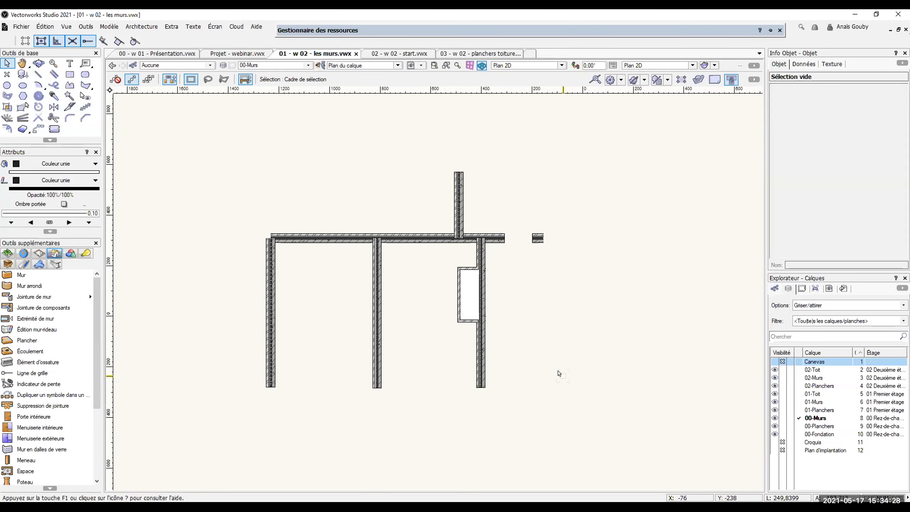
click(31, 273)
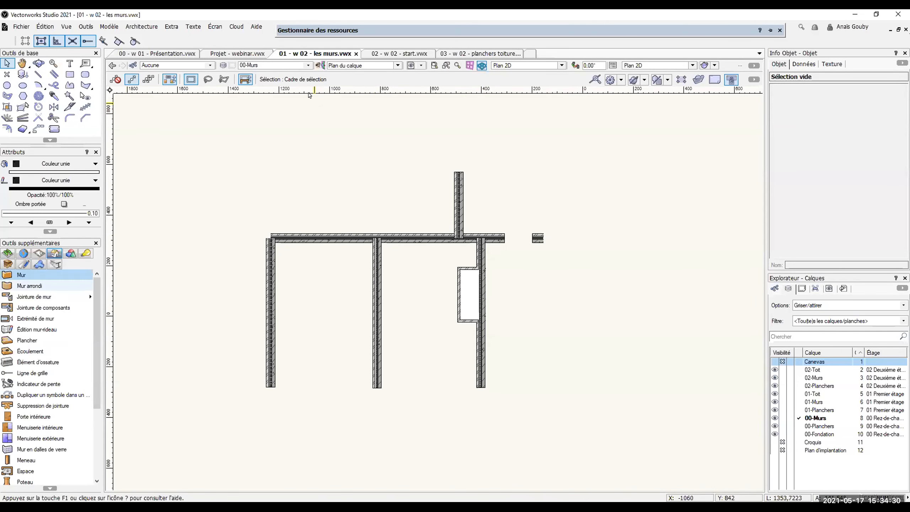
Step: Switch to the file 02 - w 02 - start.vwx and draw a horizontal grid line labelled 1, about 2533 cm long, across the lower part of the plan
click(379, 54)
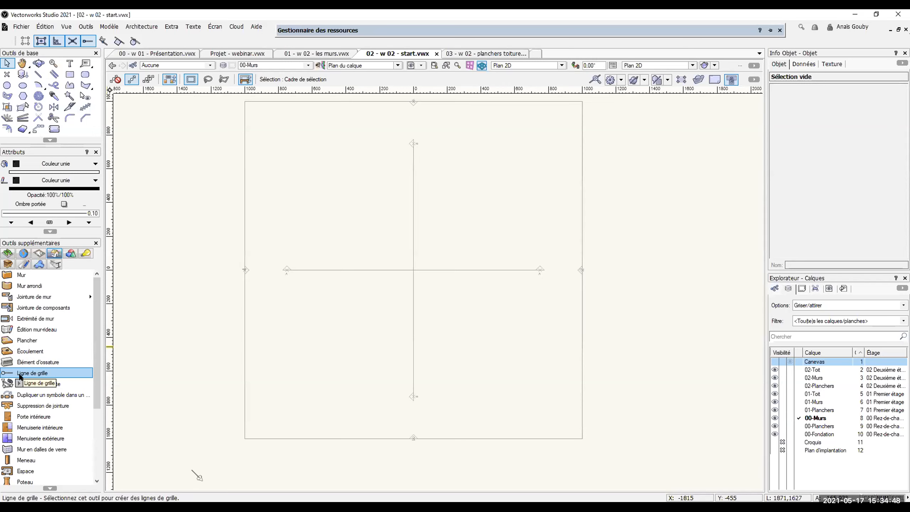
click(32, 374)
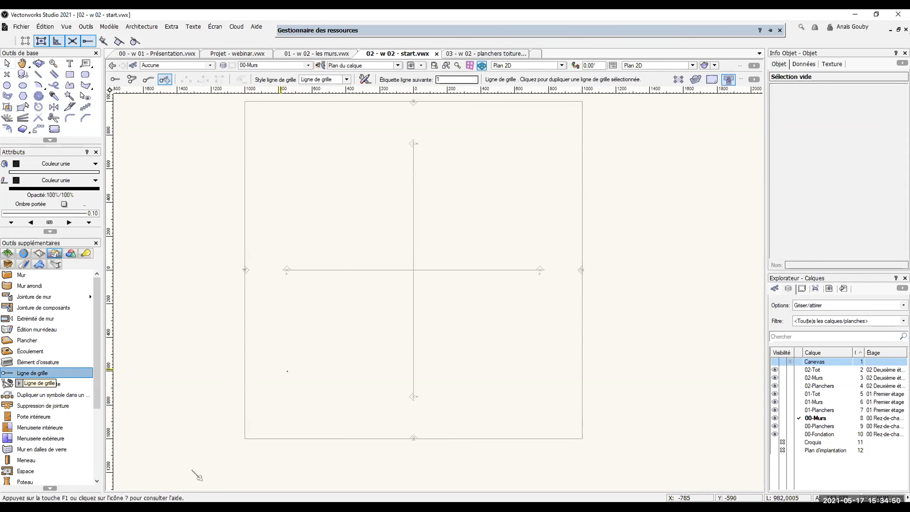
click(114, 79)
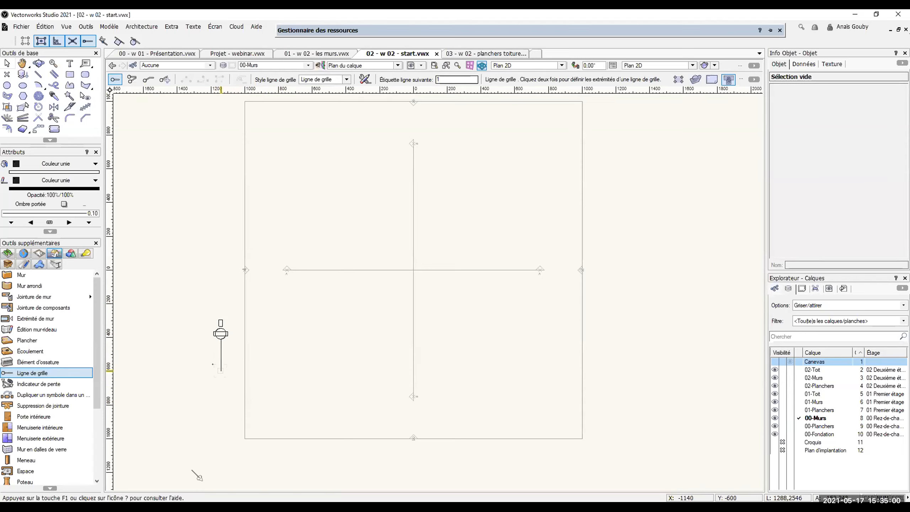
click(218, 370)
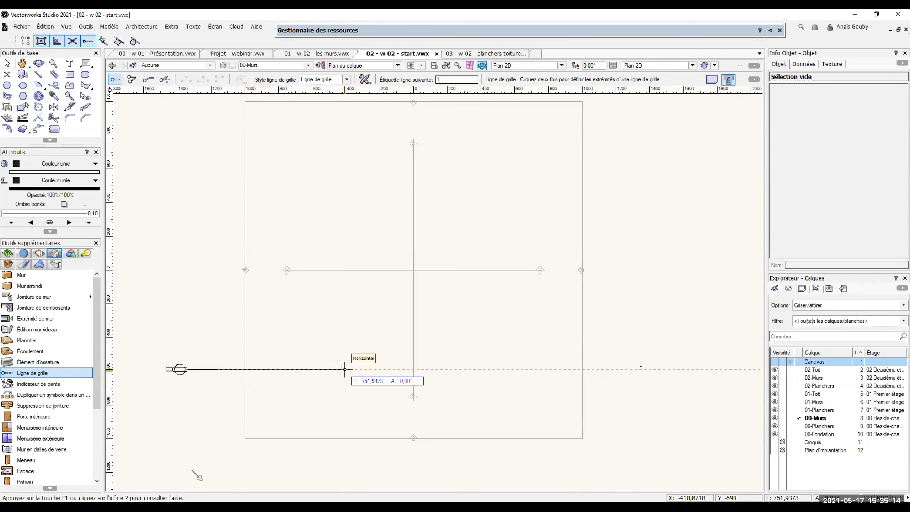
click(645, 369)
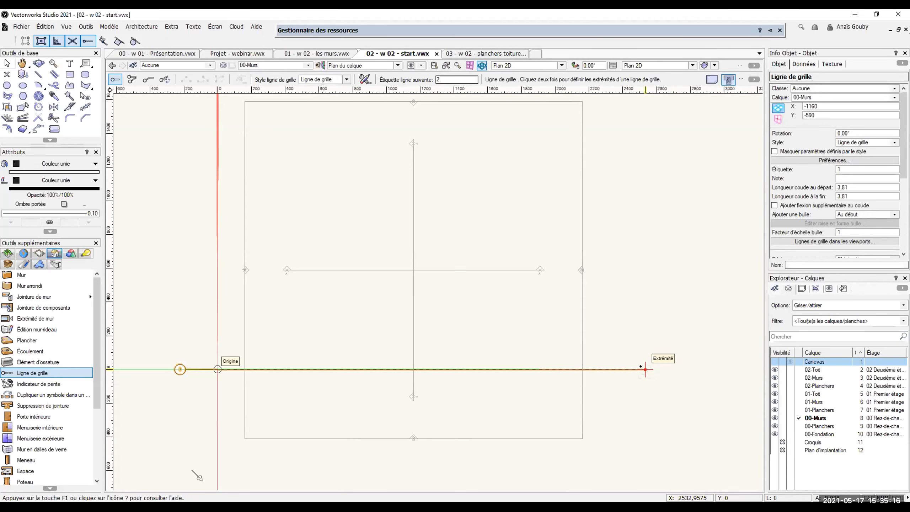
Step: Duplicate grid line 1 upward at a distance of 500 cm using the grid line tool's duplicate mode
scroll(179, 377, up, 2)
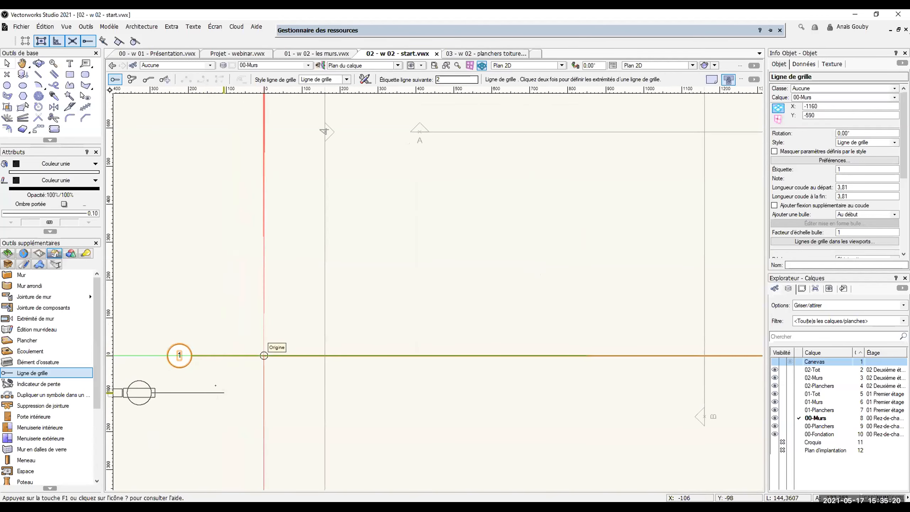
scroll(217, 386, down, 2)
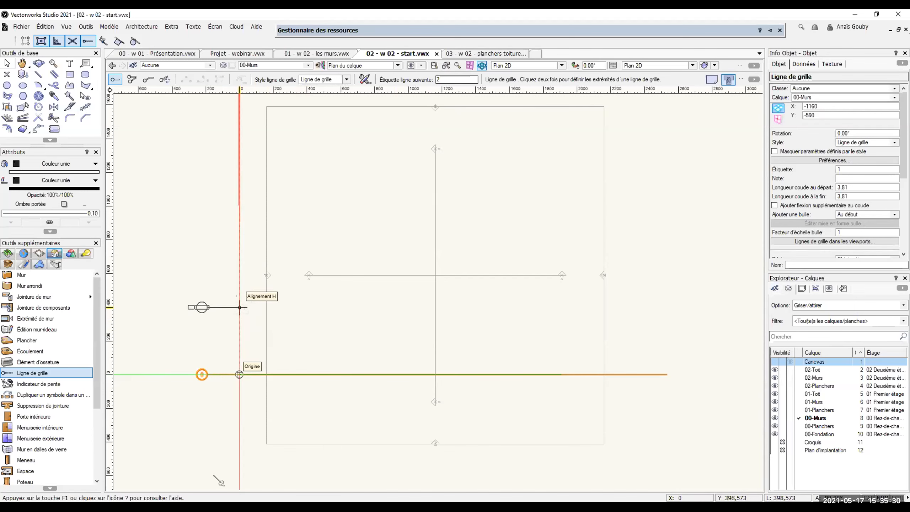
click(239, 374)
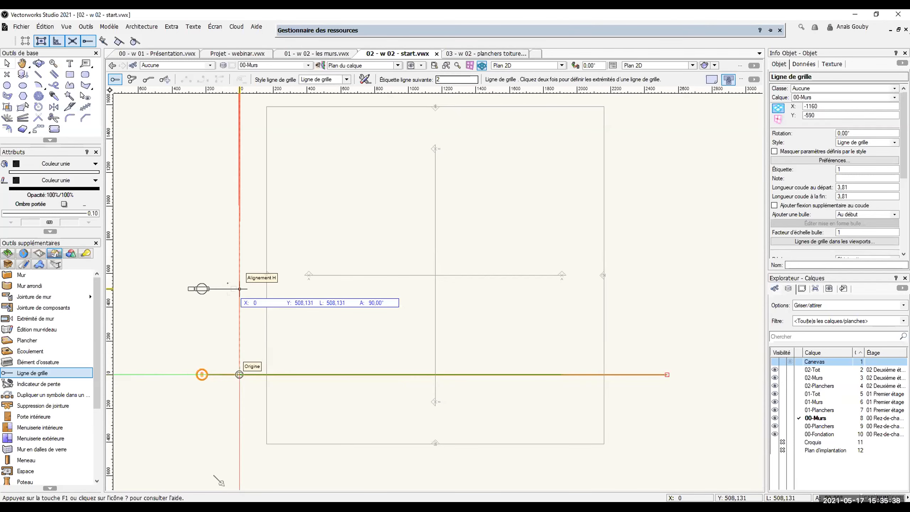
key(Tab)
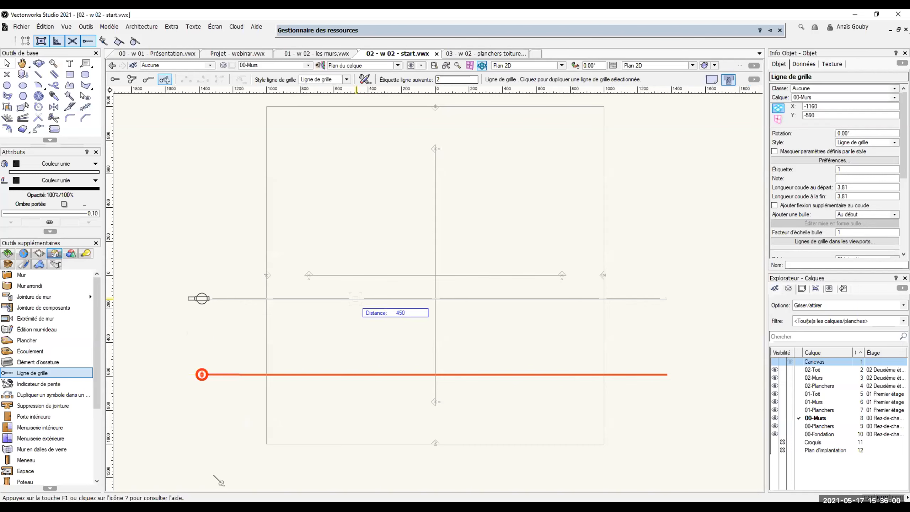
key(Tab)
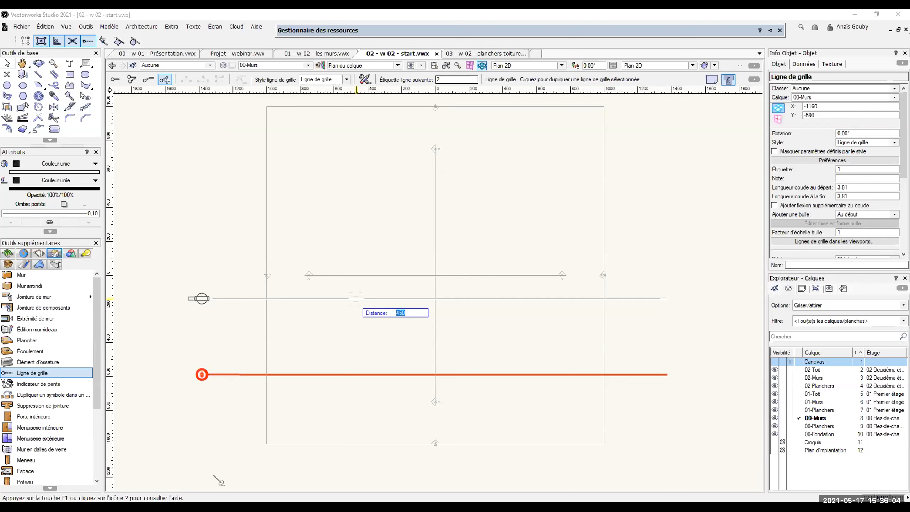
text(500)
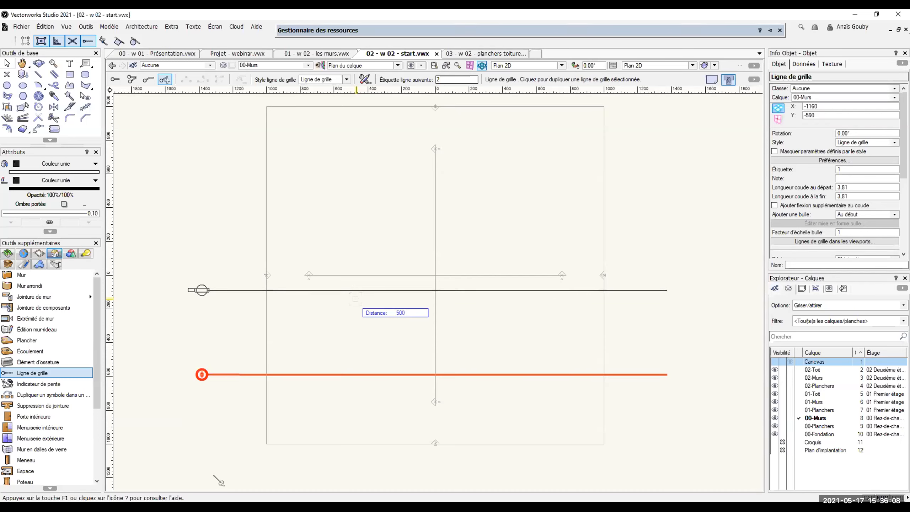
key(Return)
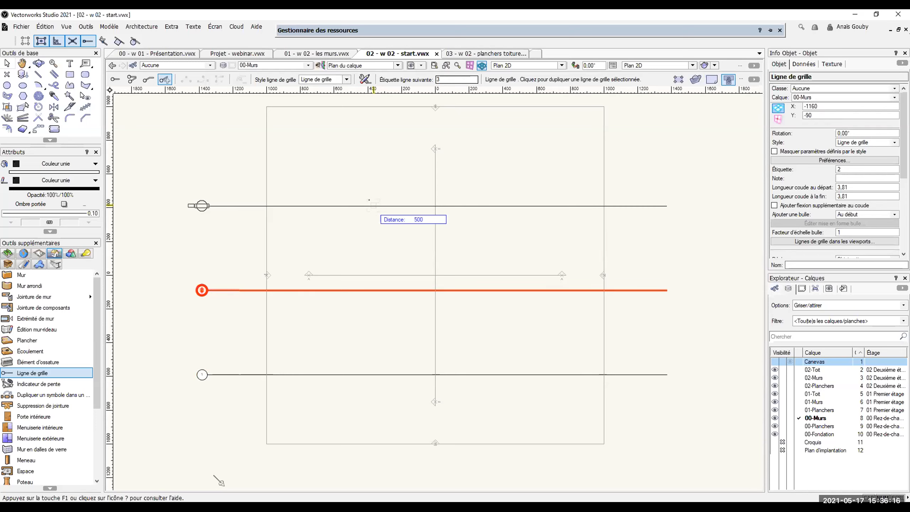
Step: Duplicate grid line 2 upward at a distance of 300 cm and grid line 3 upward at 500 cm
key(Tab)
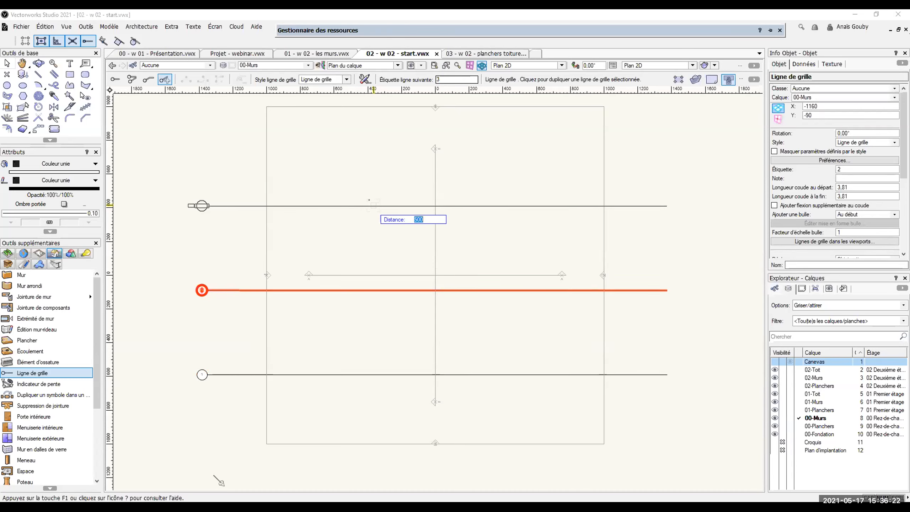
text(300)
key(Tab)
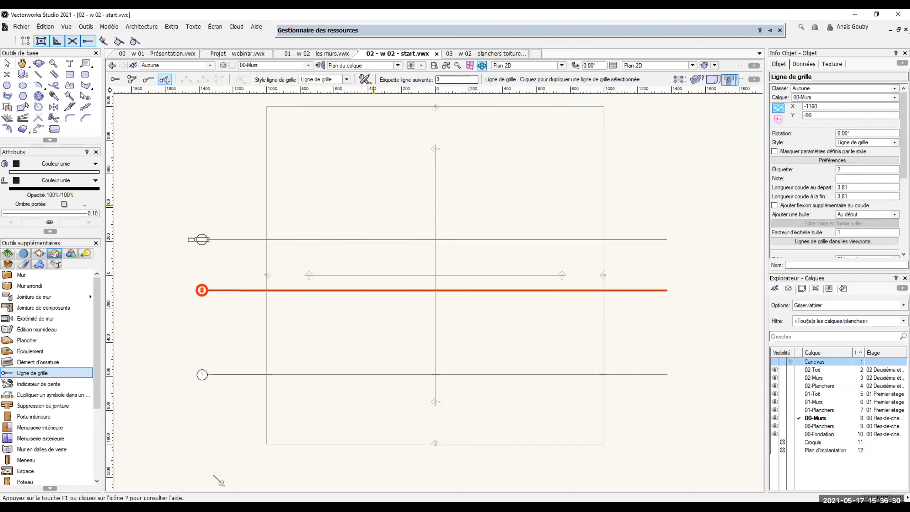
key(Return)
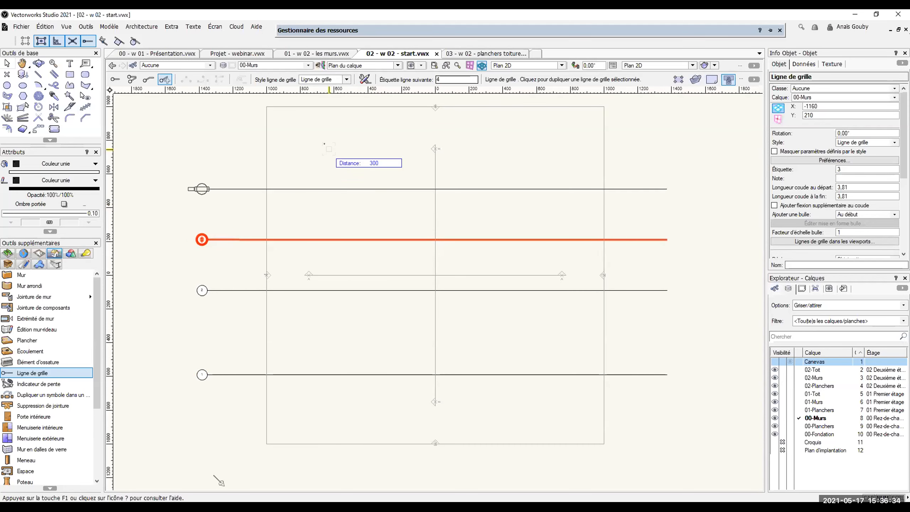
key(Tab)
text(500)
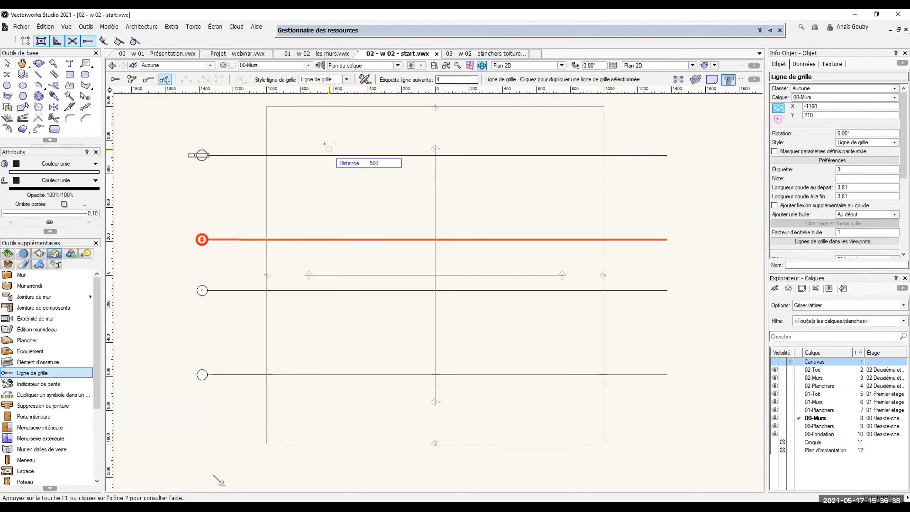
key(Return)
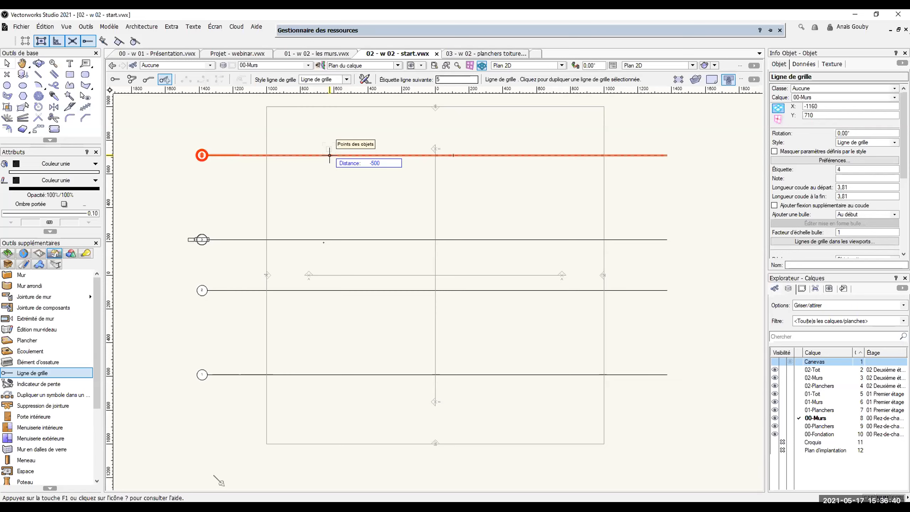
Step: Draw a vertical grid line labelled A at about X -466, starting at Y 1000 and running down across all four horizontal grid lines
click(115, 80)
scroll(365, 248, down, 1)
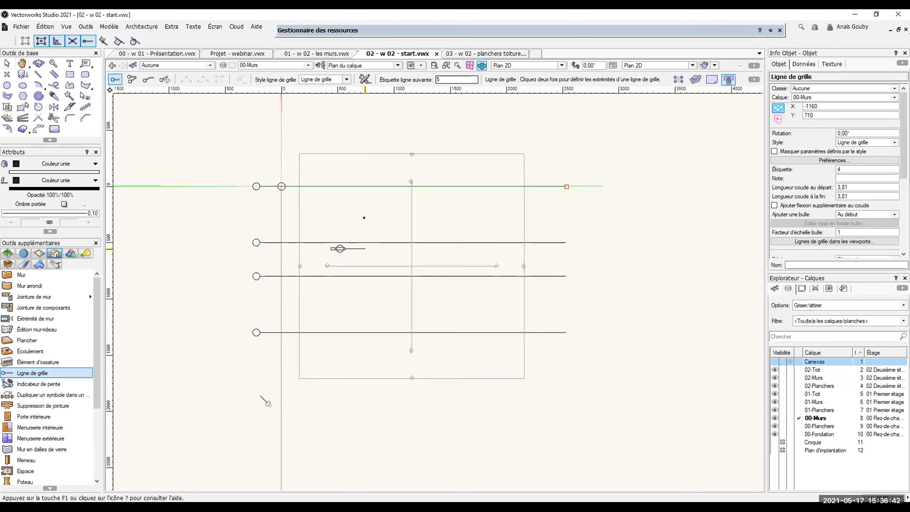
scroll(364, 217, up, 2)
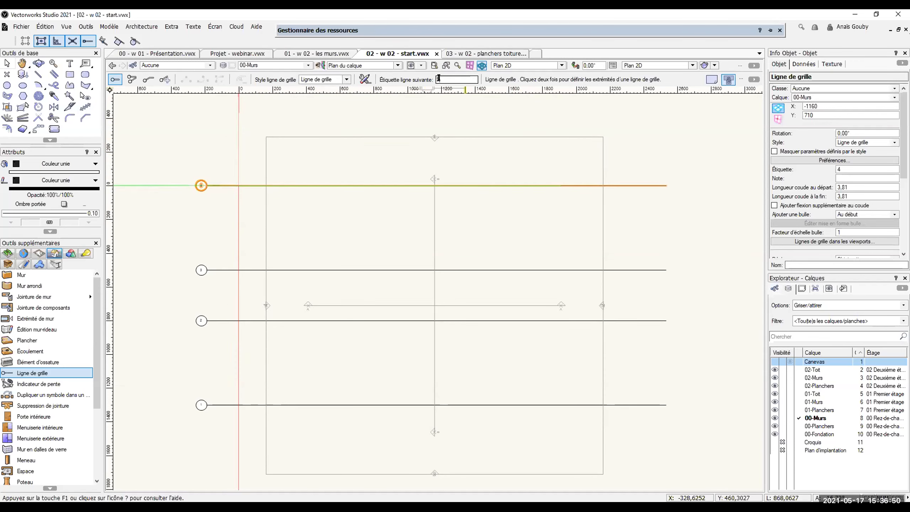
key(BackSpace)
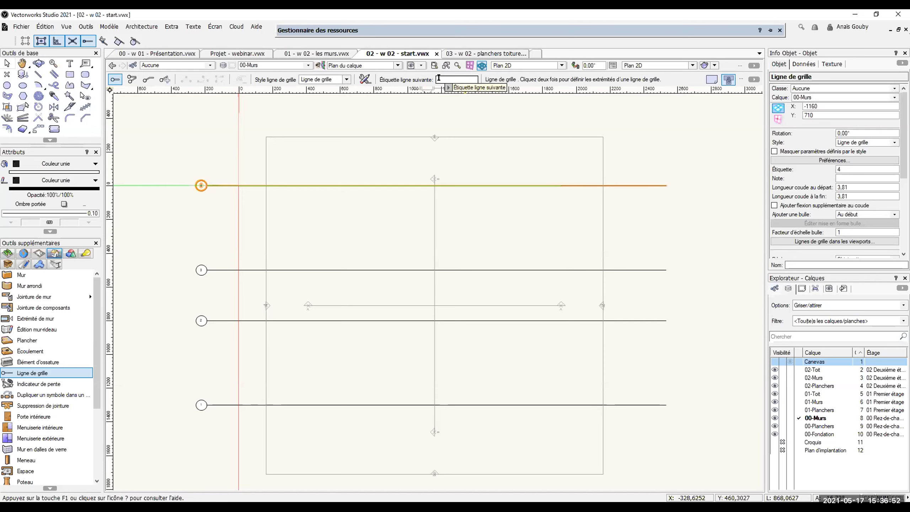
text(4)
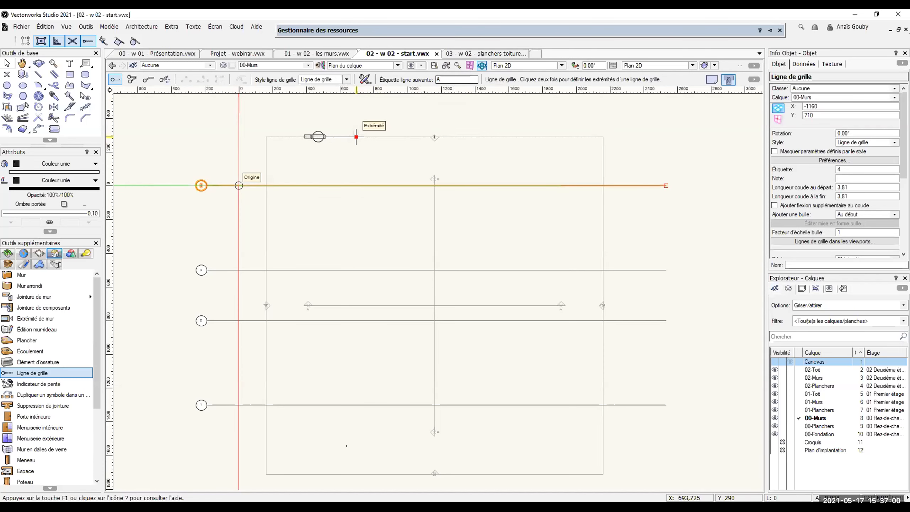
click(356, 136)
click(356, 451)
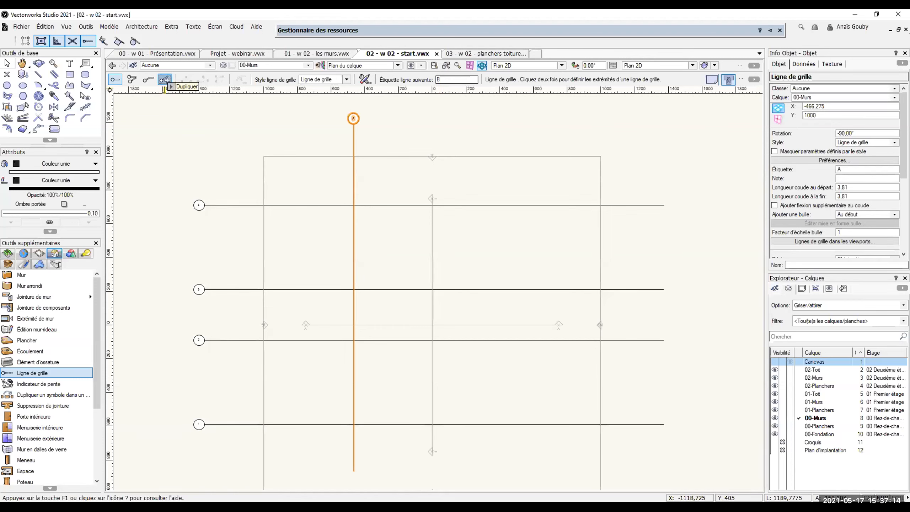
Step: Duplicate vertical grid line A to its right using the grid line tool's duplicate mode
click(164, 80)
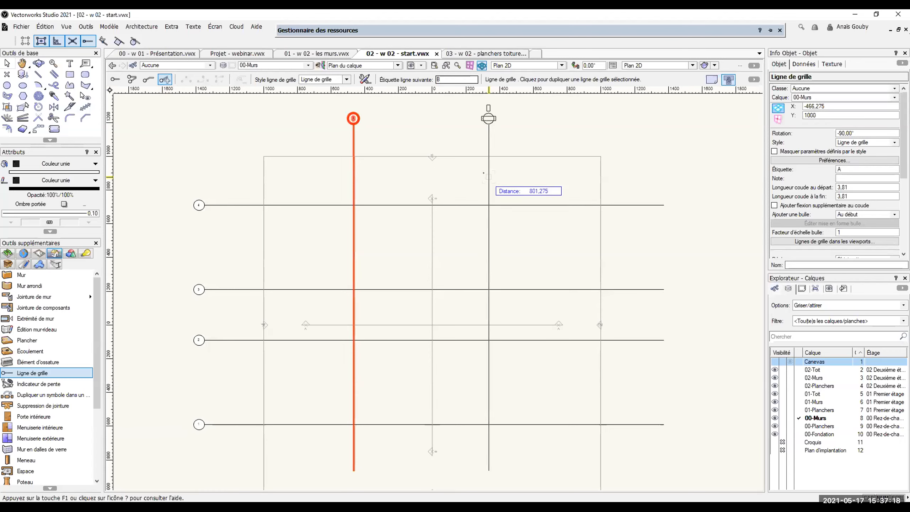
Step: Duplicate vertical grid line A at a distance of 800 to create the second vertical axis of the grid
text(800)
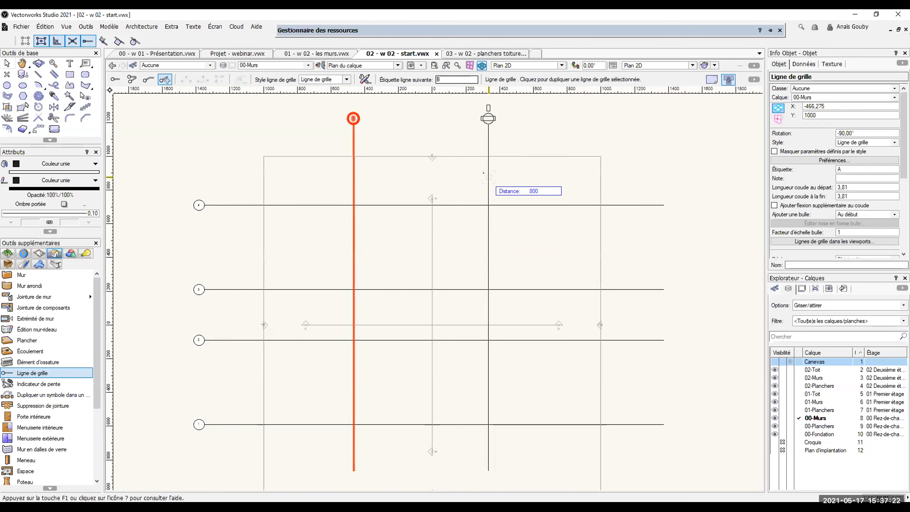
key(Return)
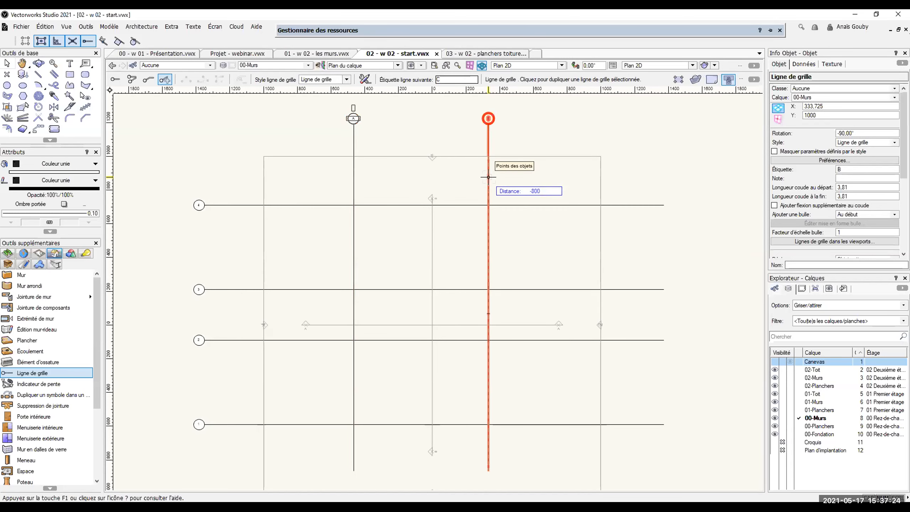
key(x)
key(x)
scroll(256, 167, down, 2)
key(h)
drag(332, 258, 387, 270)
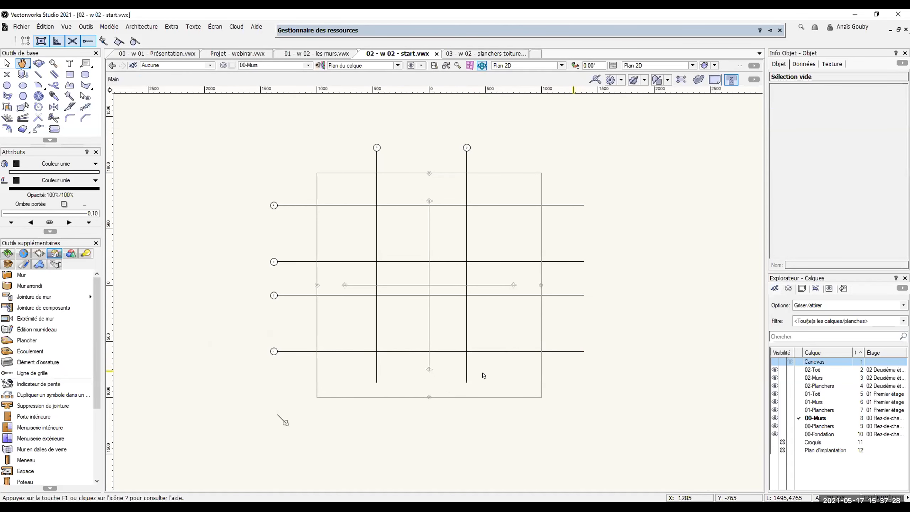
Step: Select all six grid lines and move them from layer 00-Murs to another layer
key(x)
drag(241, 113, 609, 388)
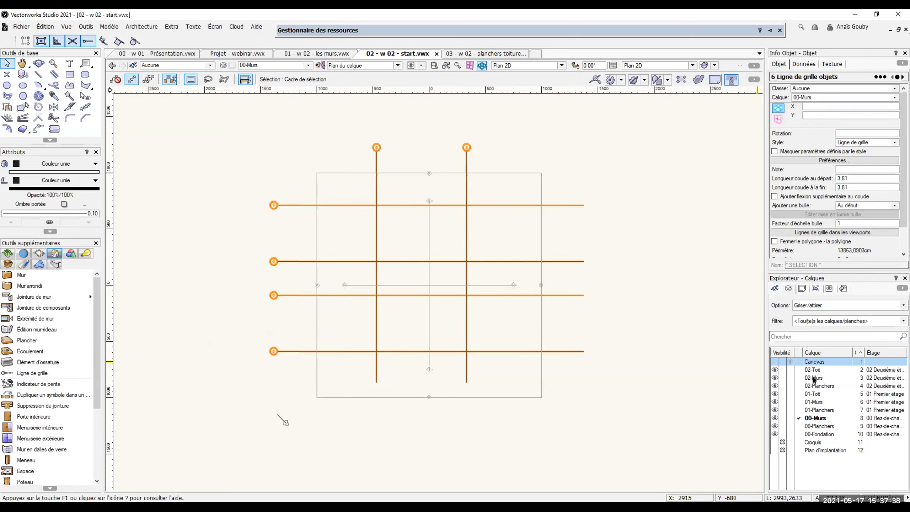
click(894, 97)
click(830, 150)
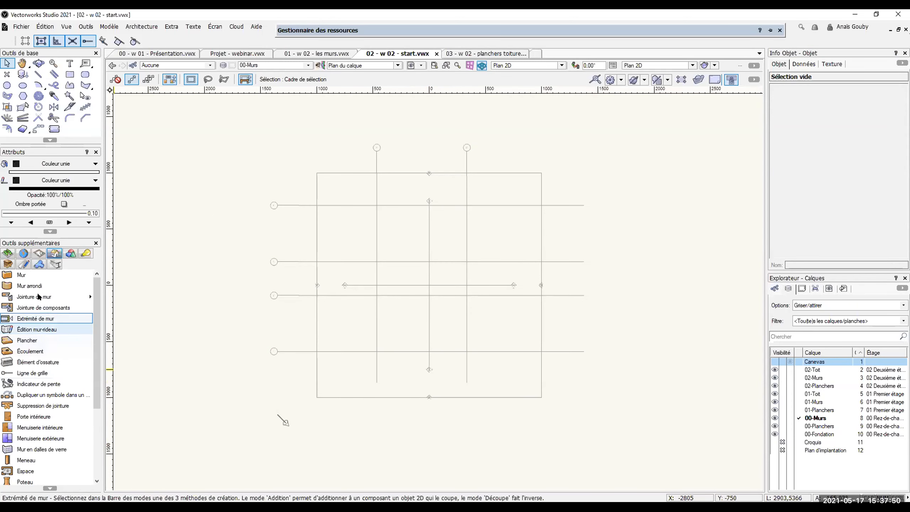
Step: Draw four walls as a rectangle between the outer grid intersections, using style "[SM] 21 Façade - béton cell., iso souple, brique parement"
click(31, 274)
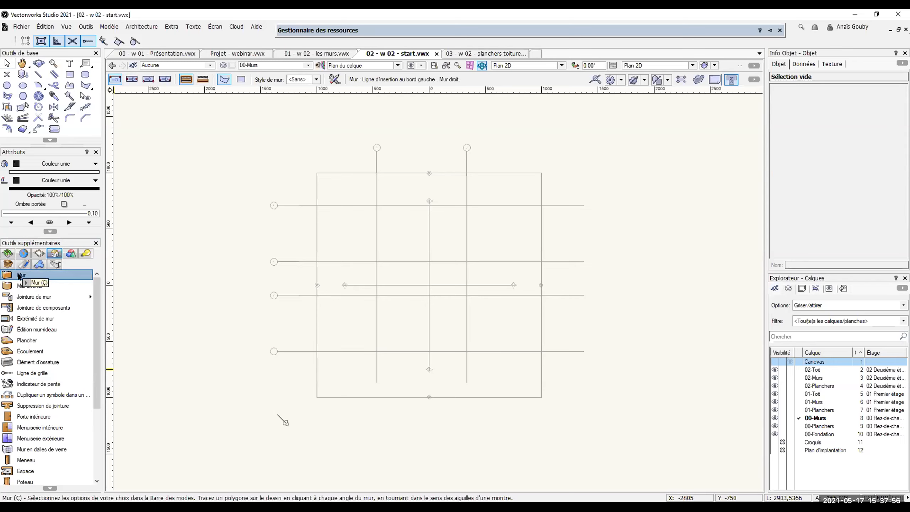
click(240, 80)
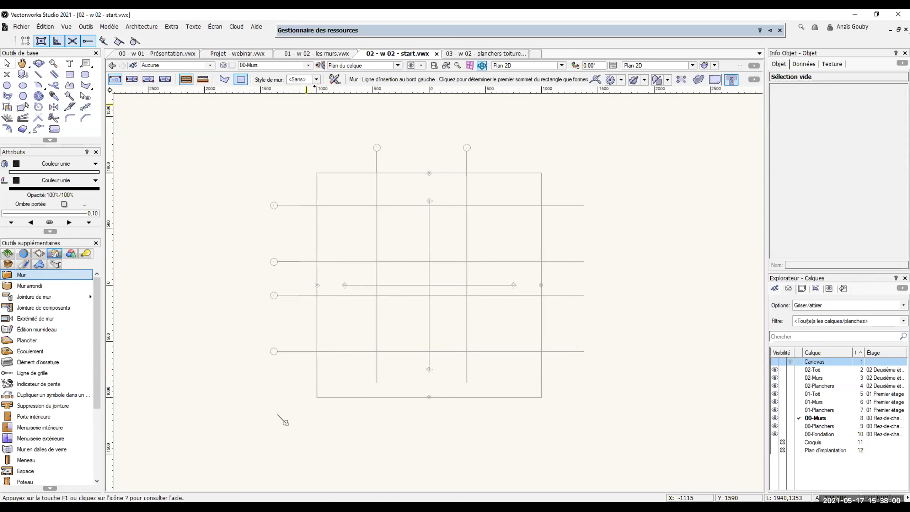
click(316, 80)
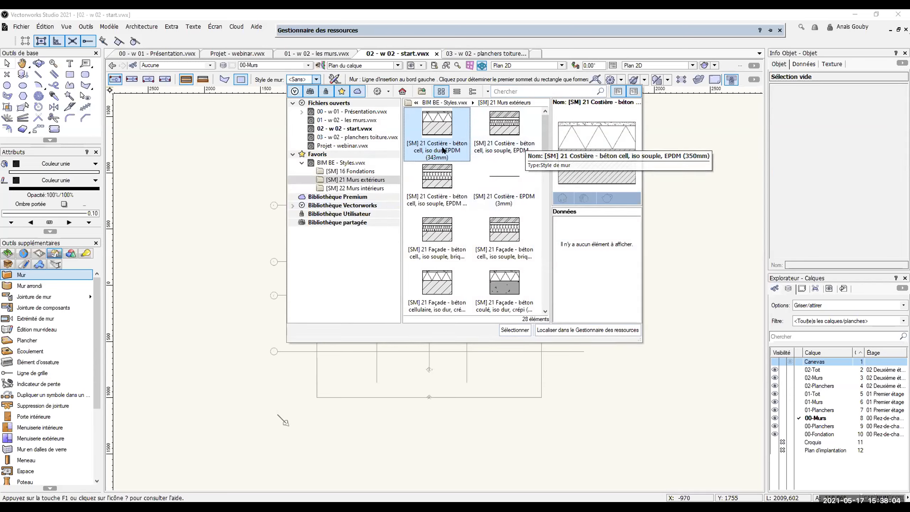
scroll(444, 190, down, 3)
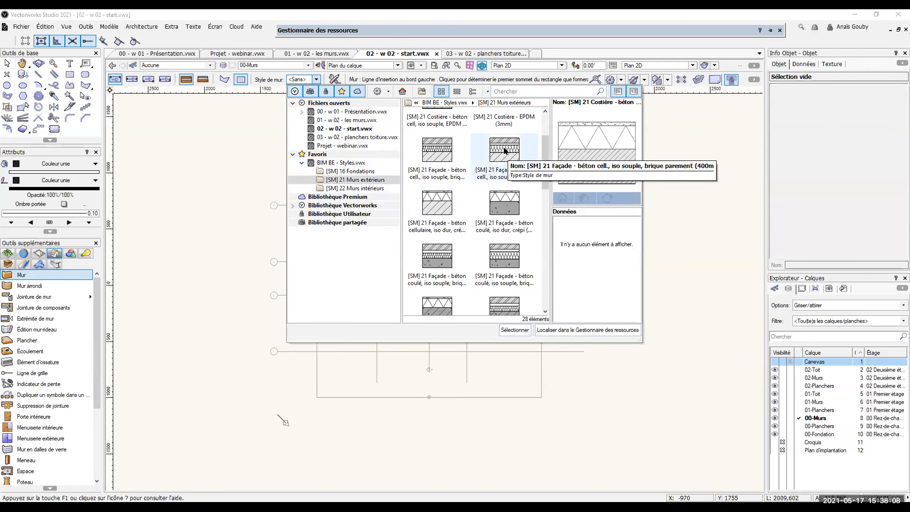
click(510, 178)
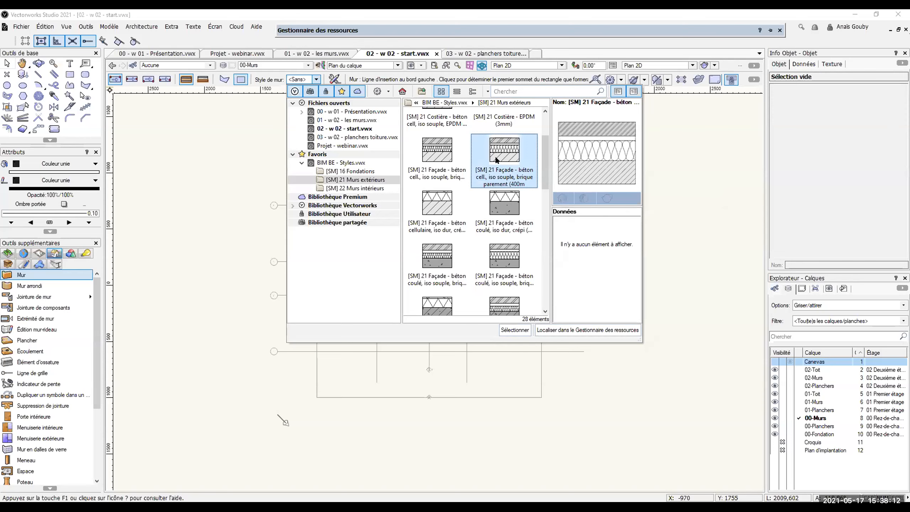
click(508, 329)
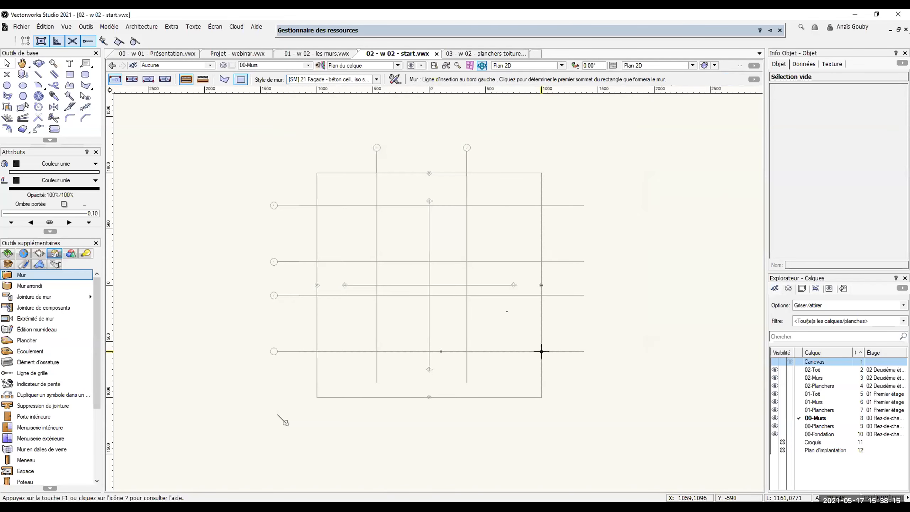
click(376, 205)
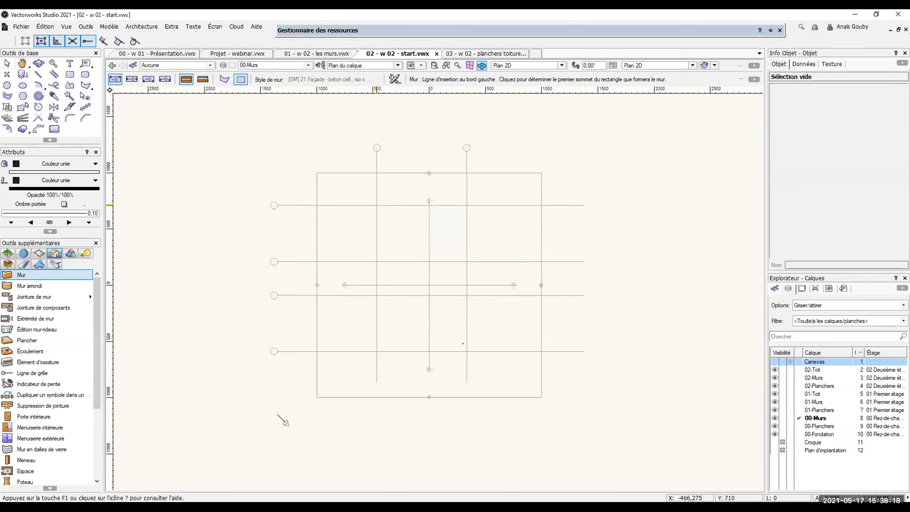
click(466, 350)
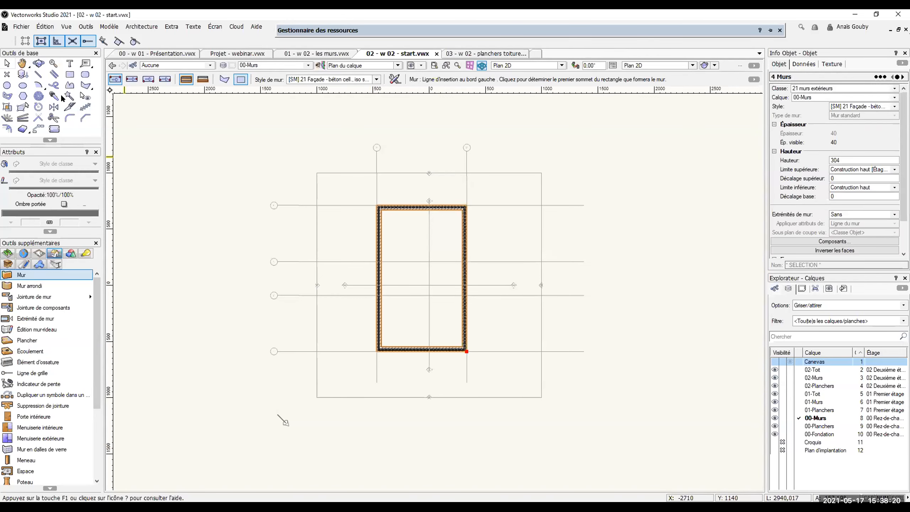
click(7, 63)
click(408, 235)
Step: Examine the new walls in plan and in the left isometric view (Iso gauche)
scroll(410, 237, up, 3)
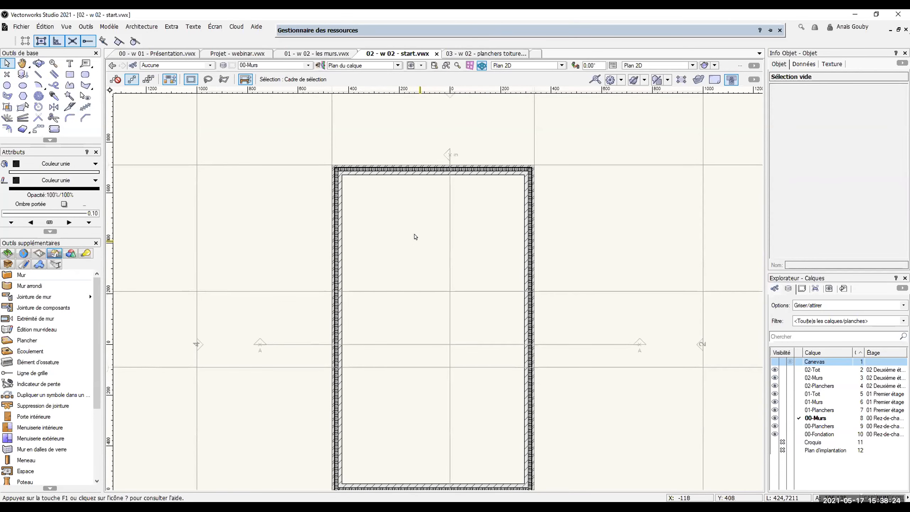
scroll(412, 222, down, 3)
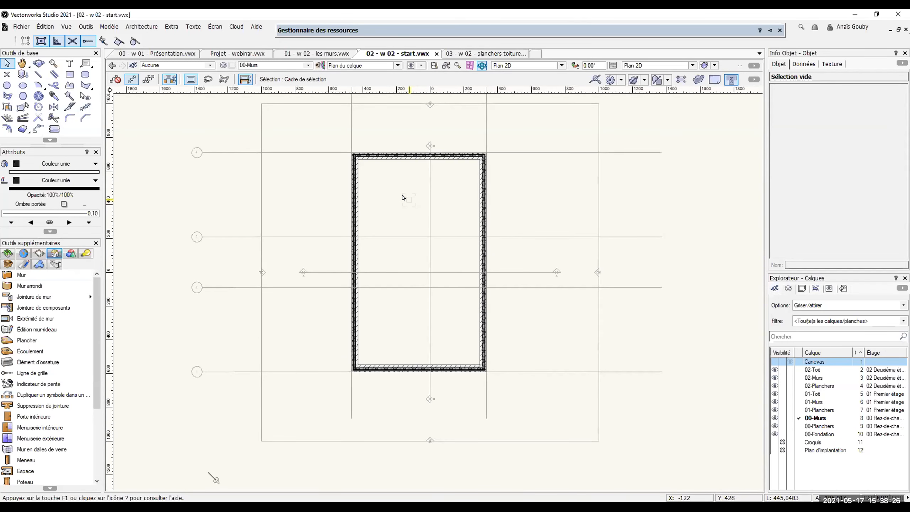
key(ctrl+1)
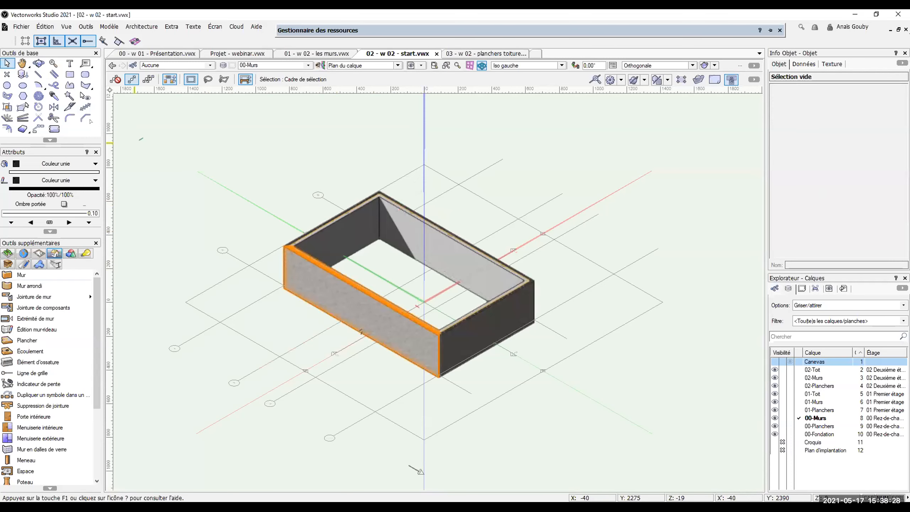
middle_drag(262, 255, 297, 233)
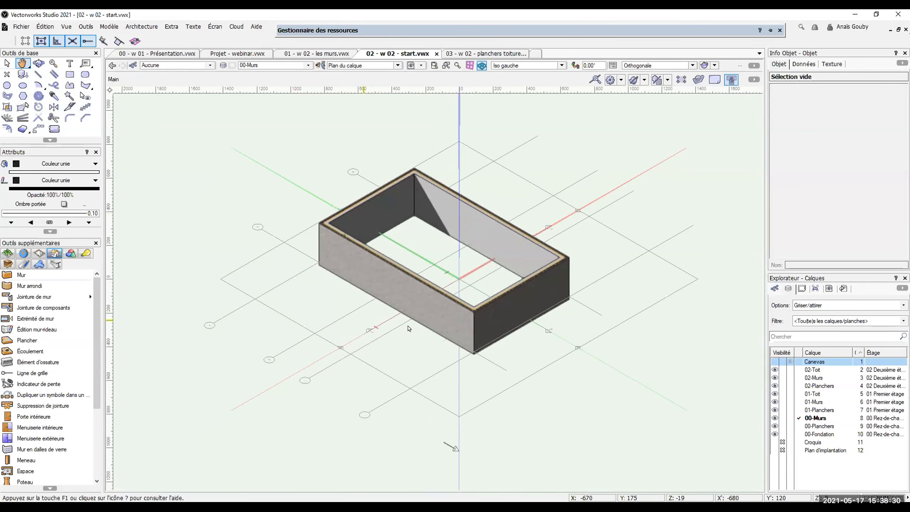
key(x)
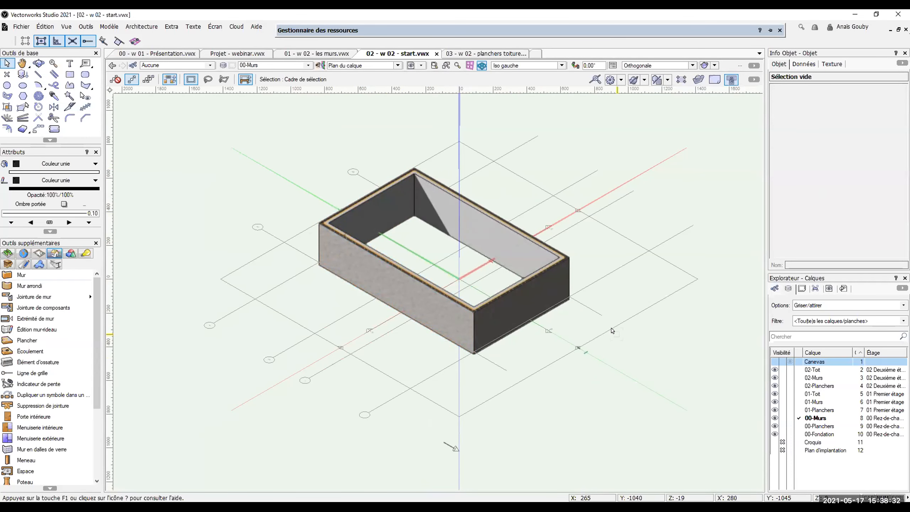
Step: Select the long front wall and view the document's layer list in the Organisation dialog
click(401, 265)
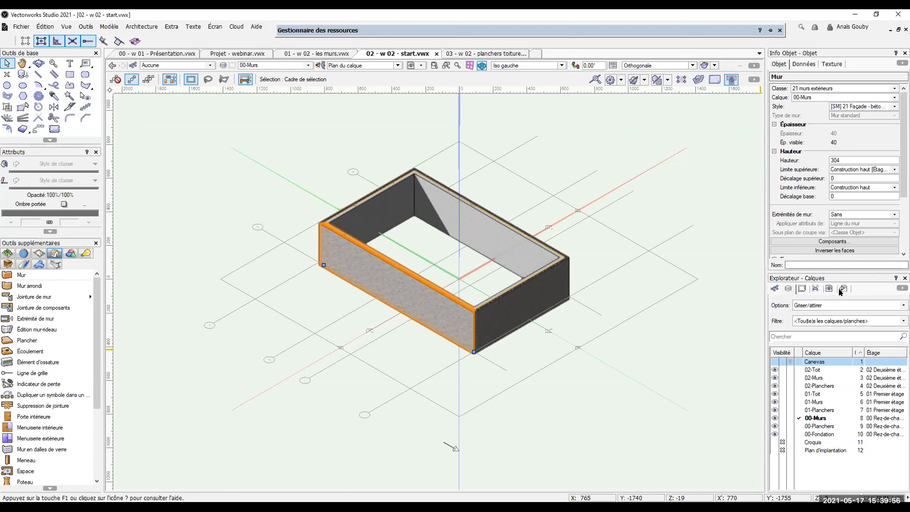
click(789, 289)
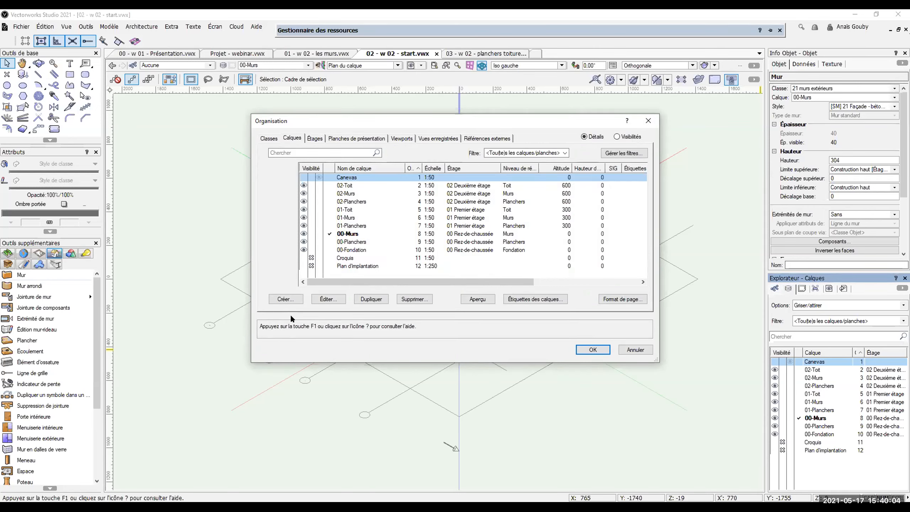
click(623, 349)
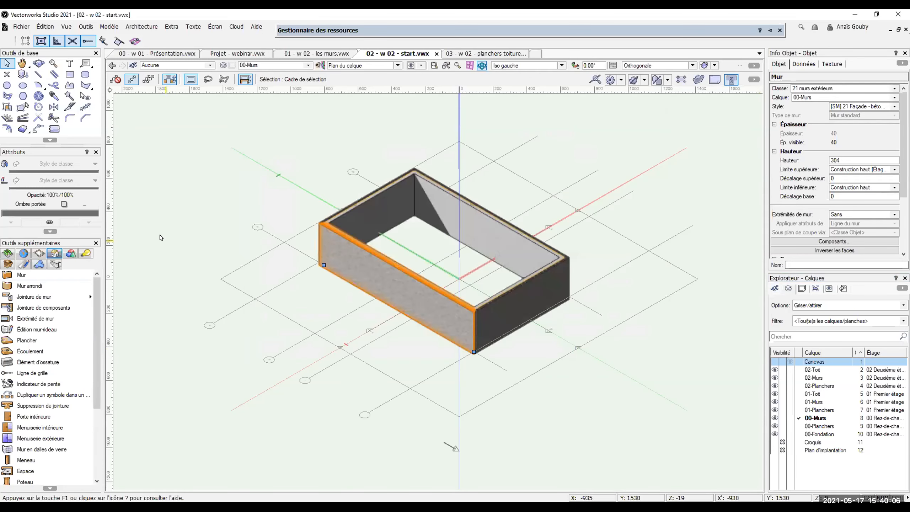
click(171, 28)
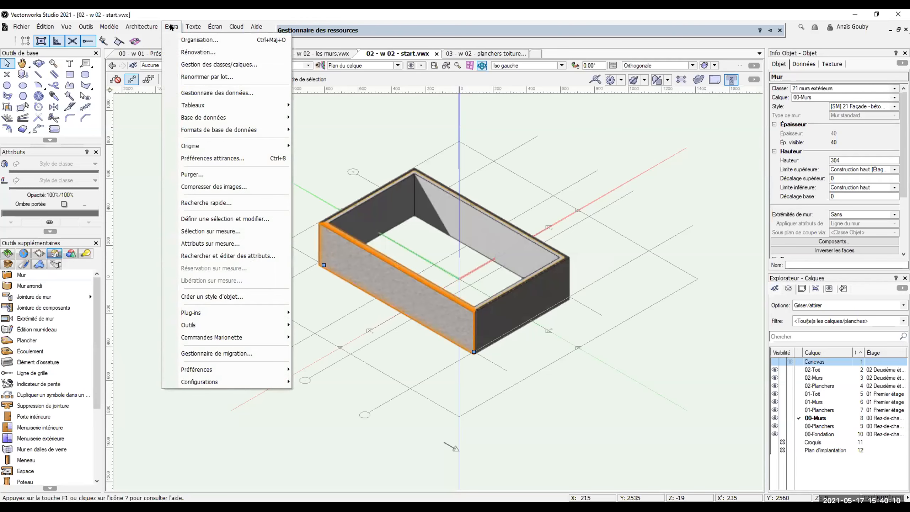
click(198, 40)
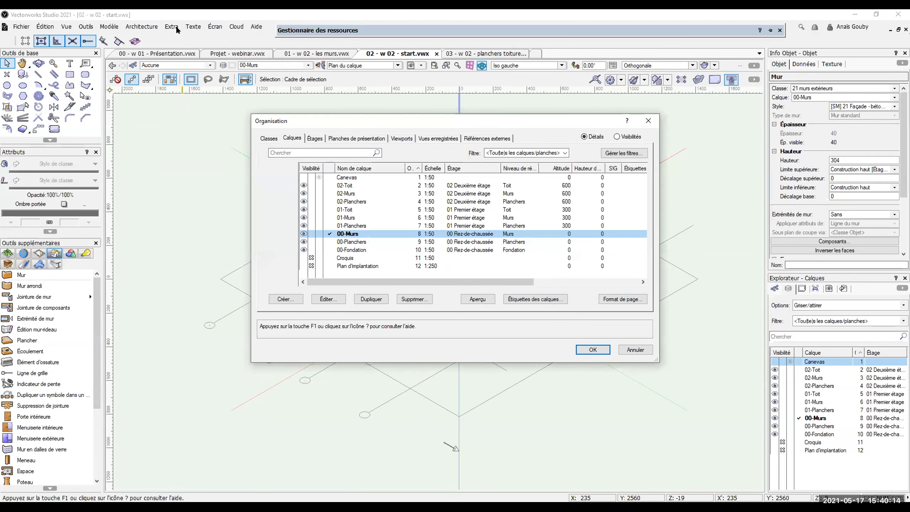
click(642, 345)
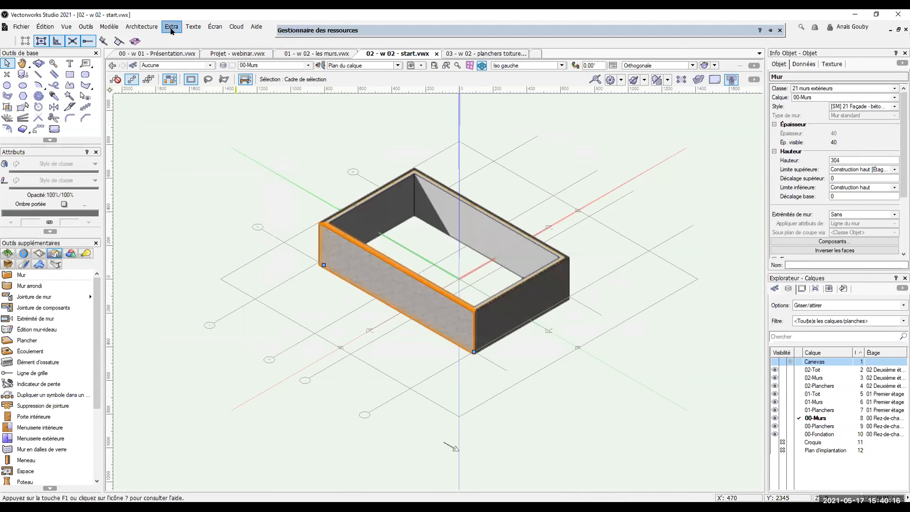
Step: Compare the Calques and Étages lists in the Organisation dialog to see how layers relate to storeys
click(171, 27)
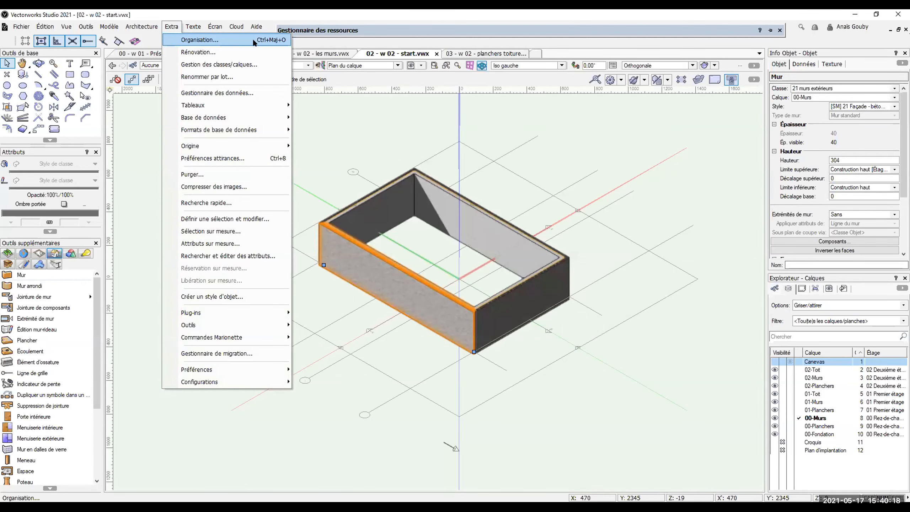
click(192, 41)
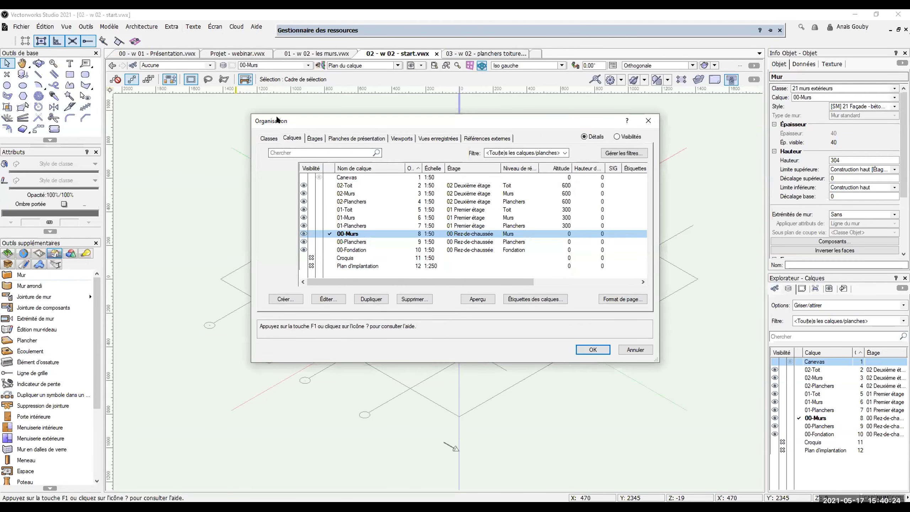
click(313, 137)
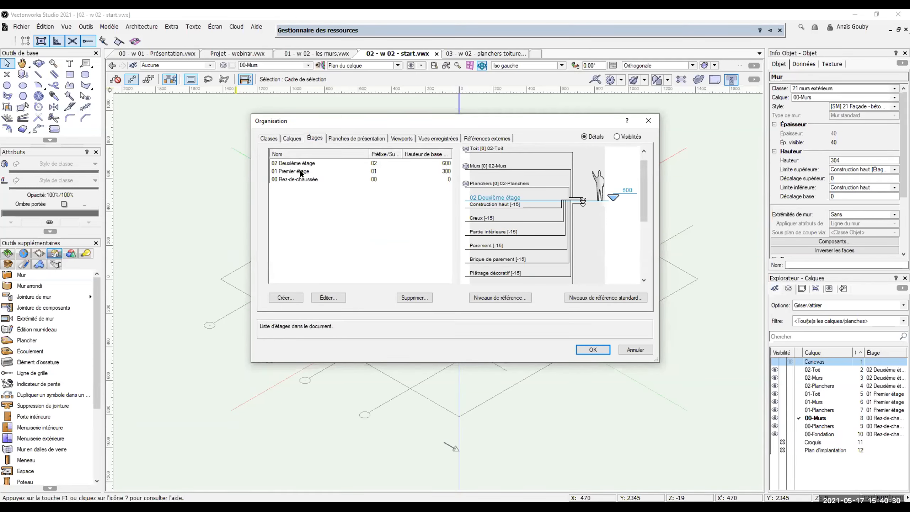
click(290, 138)
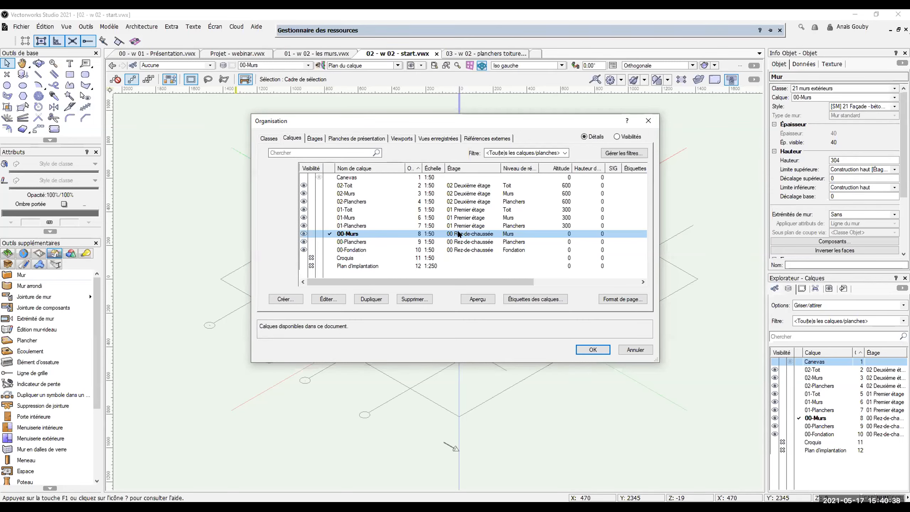
click(315, 139)
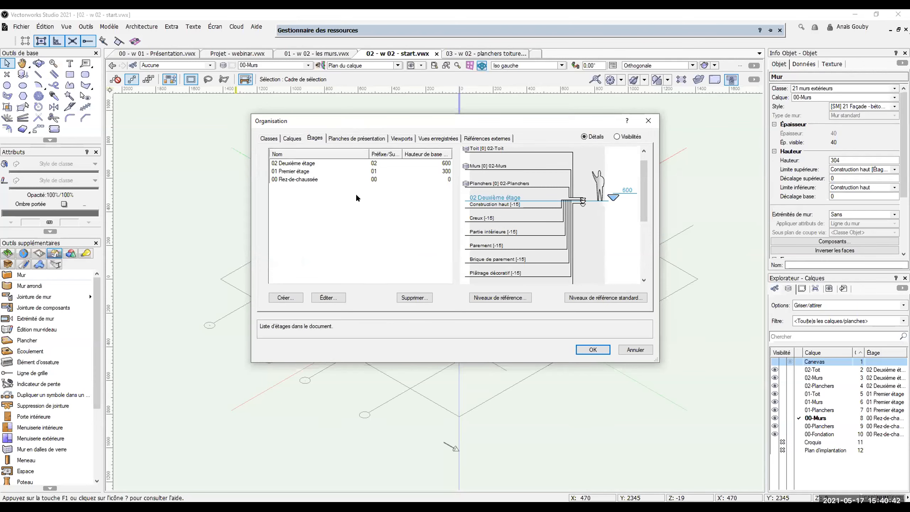
Step: Compare the base heights and assigned layers of the ground floor, first and second storeys in the Organisation dialog
click(300, 179)
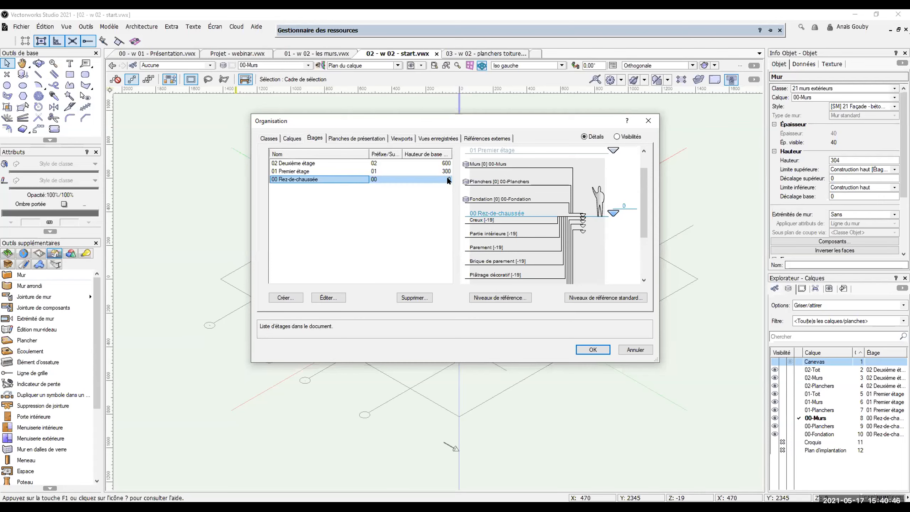
click(297, 171)
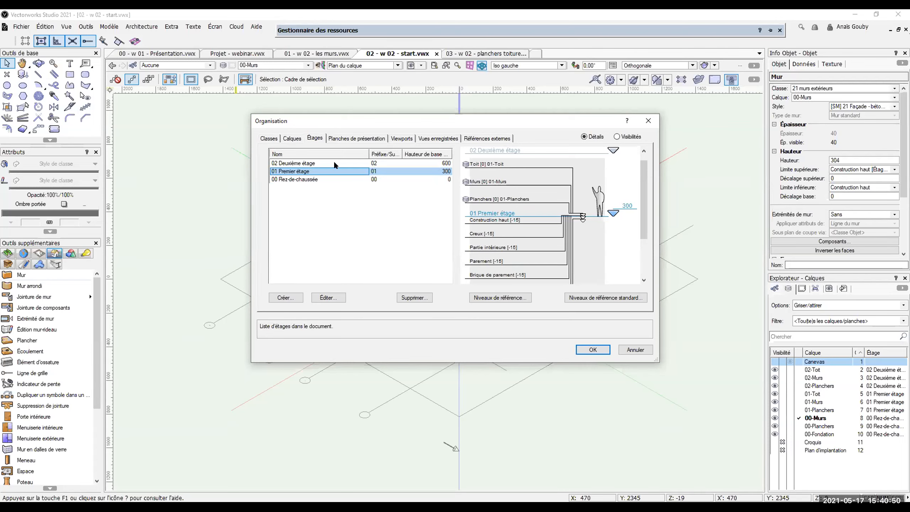
click(309, 164)
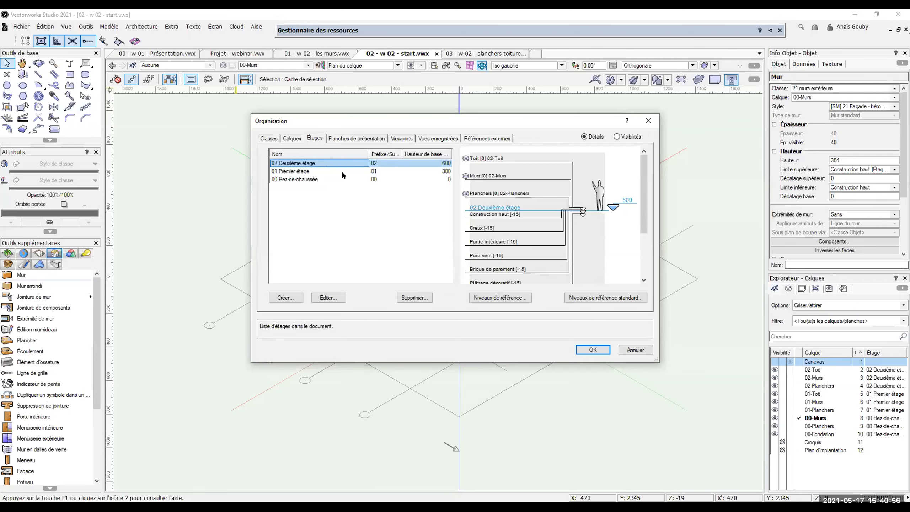
Step: Examine the reference levels of storey 00 Rez-de-chaussée in the storey preview, down to Fondation bas
click(295, 179)
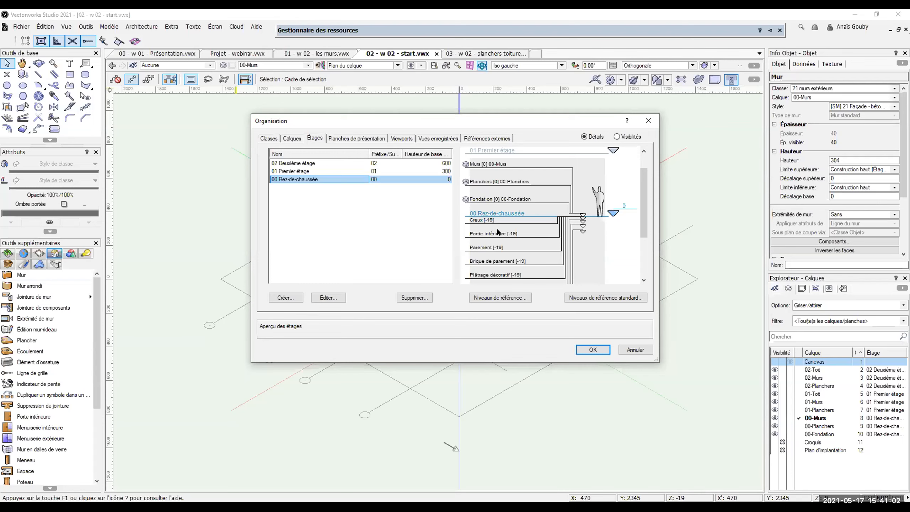
scroll(498, 232, down, 1)
scroll(497, 240, down, 2)
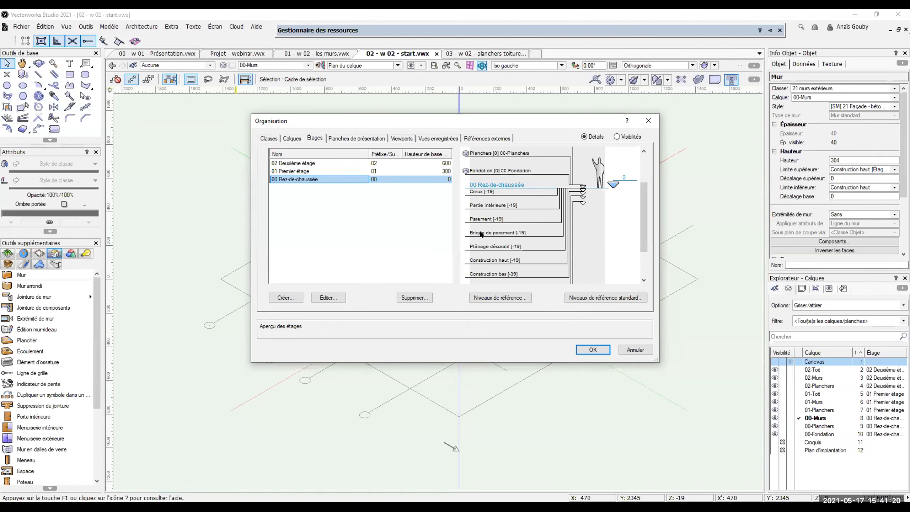
scroll(493, 246, down, 2)
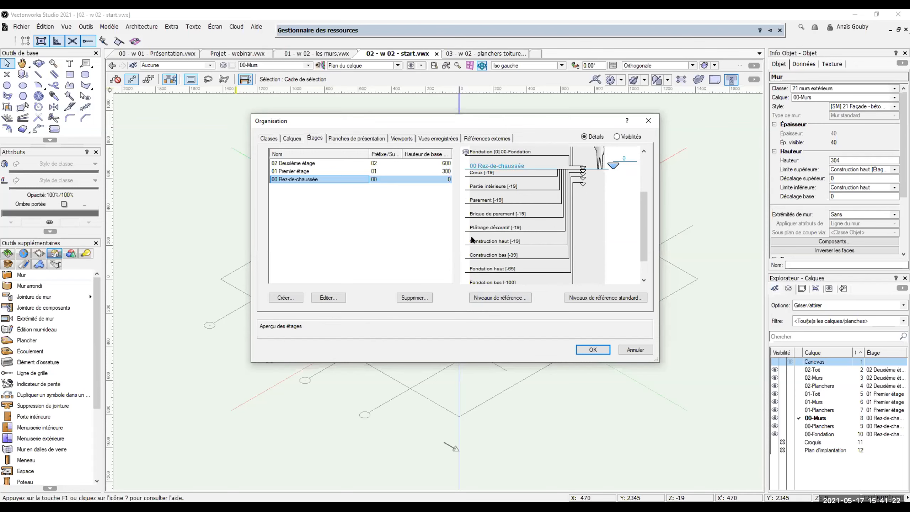
scroll(504, 239, down, 2)
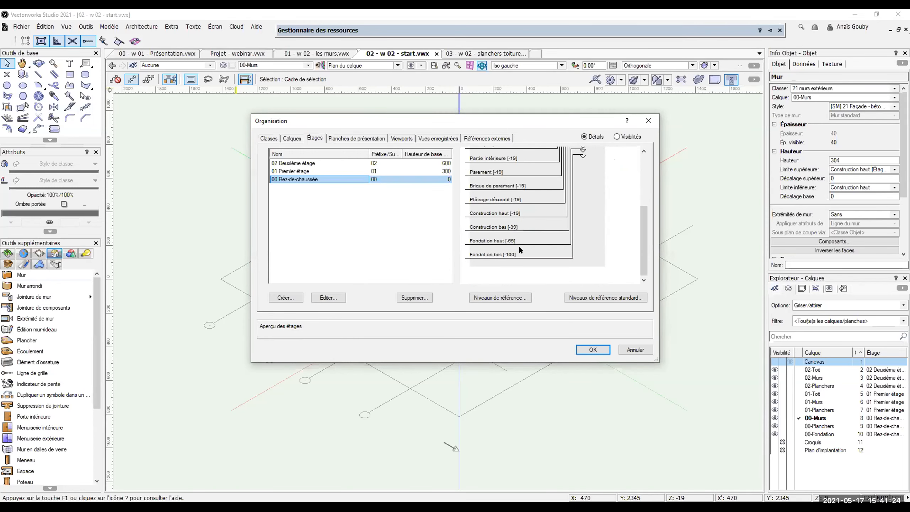
scroll(511, 258, up, 1)
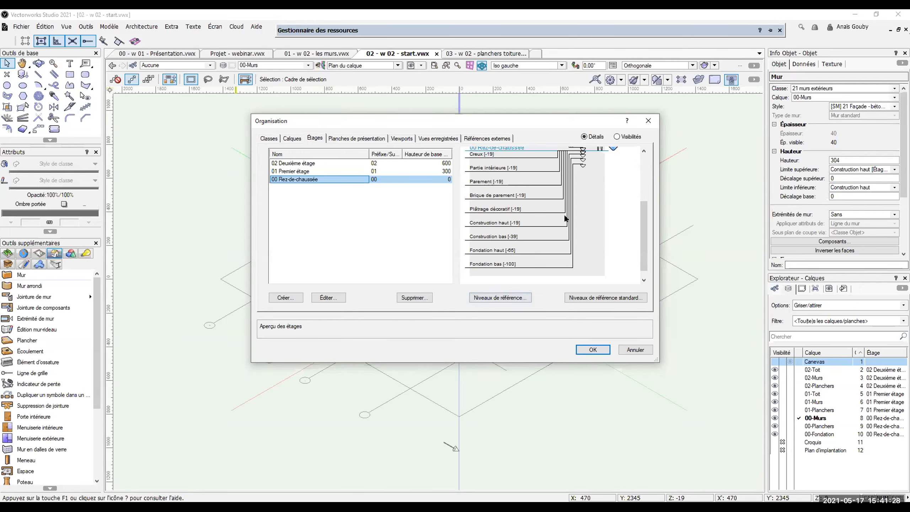
scroll(507, 201, up, 1)
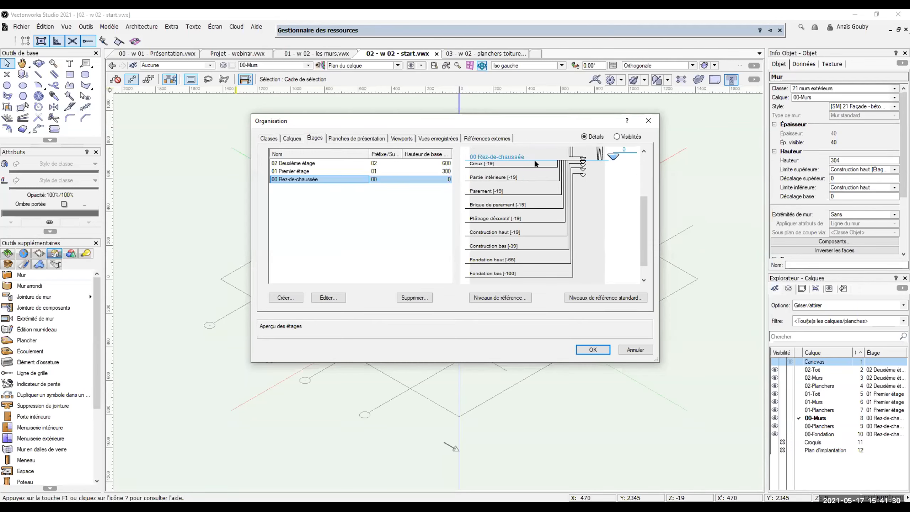
scroll(558, 183, up, 5)
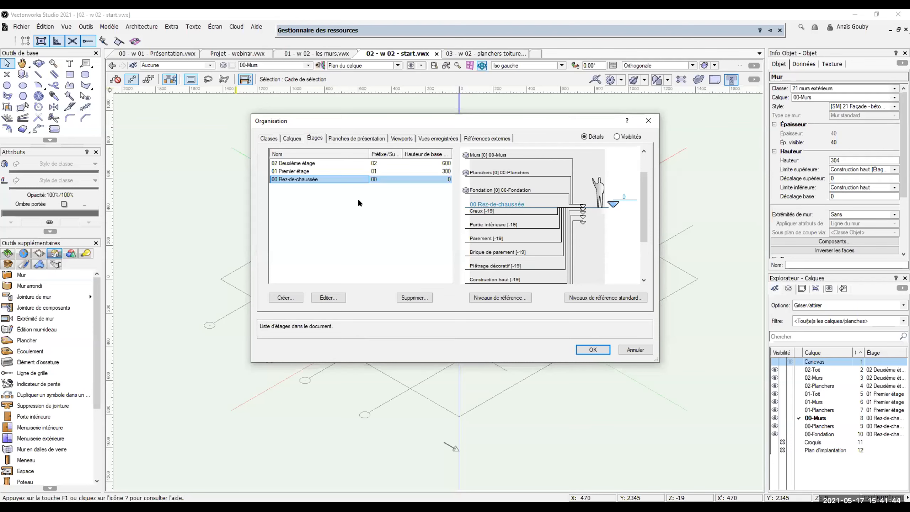
Step: Set the altitude of storey 01 Premier étage to 500, moving only this storey, and apply the organisation changes
click(292, 172)
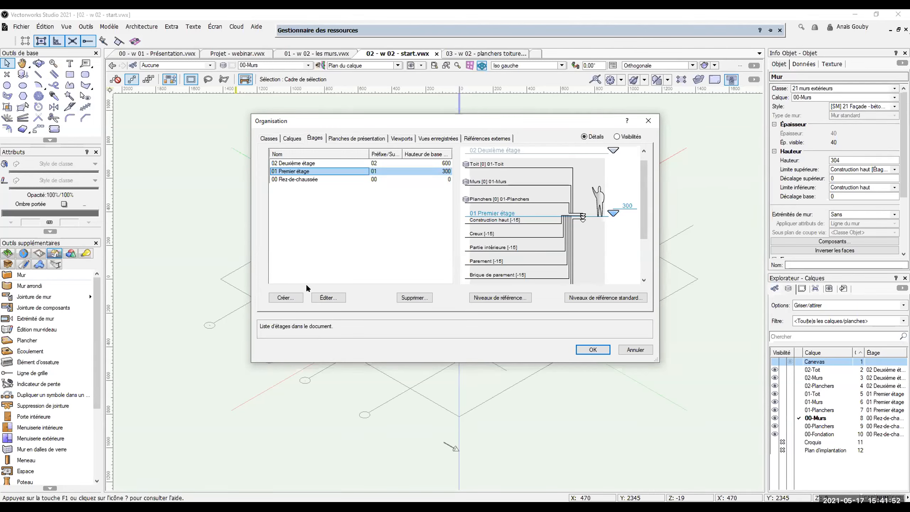
click(328, 297)
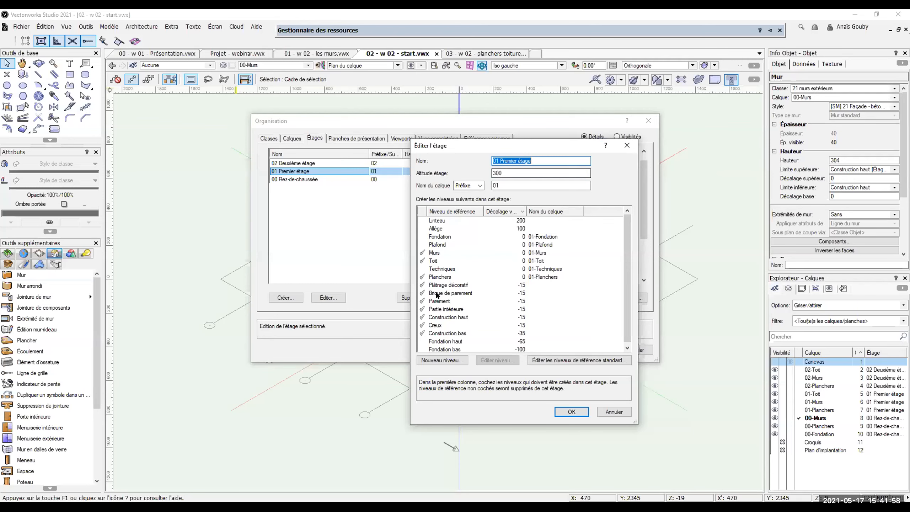
scroll(436, 284, down, 1)
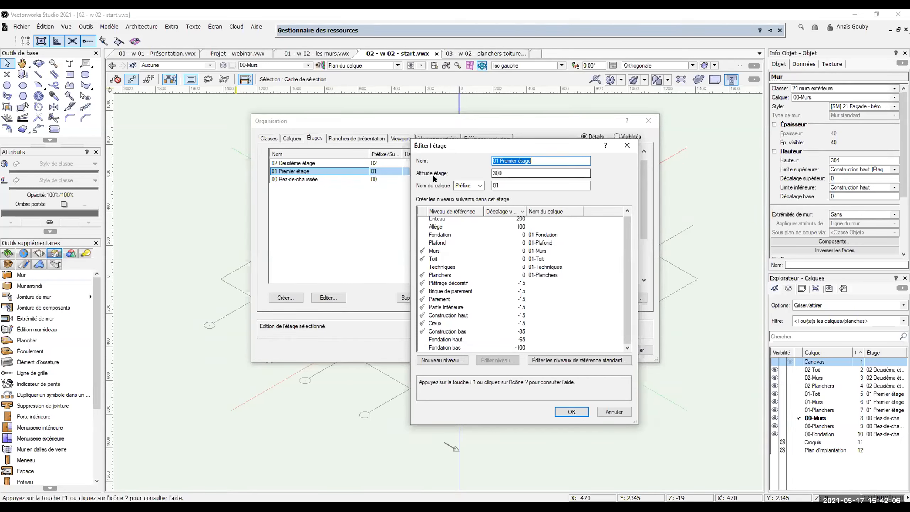
click(501, 173)
key(BackSpace)
key(BackSpace)
key(BackSpace)
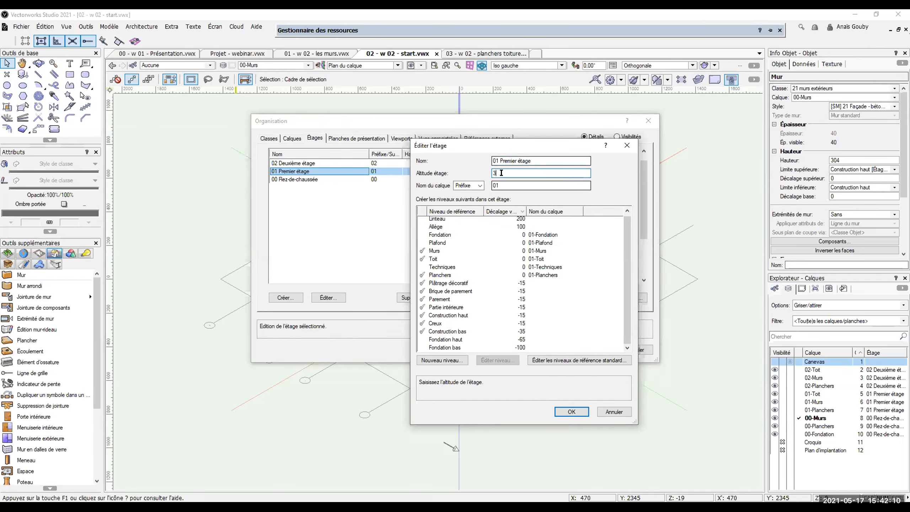
text(500)
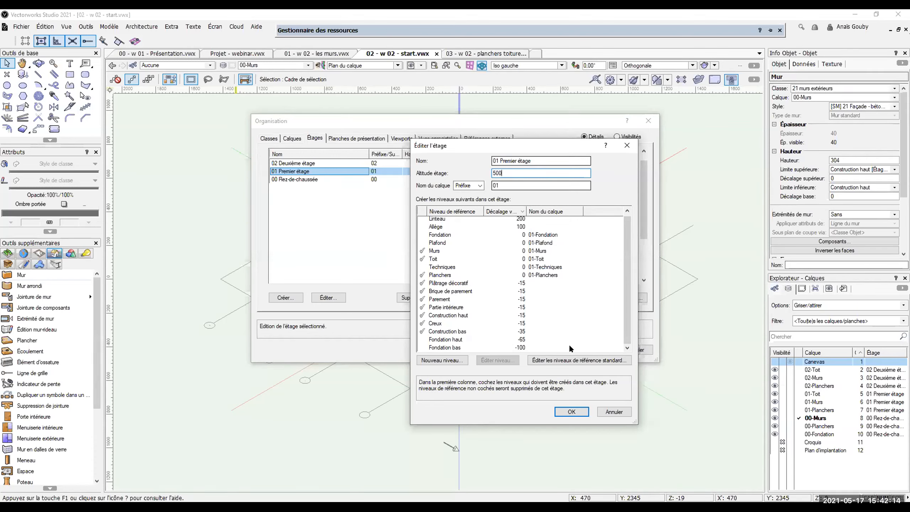
click(572, 412)
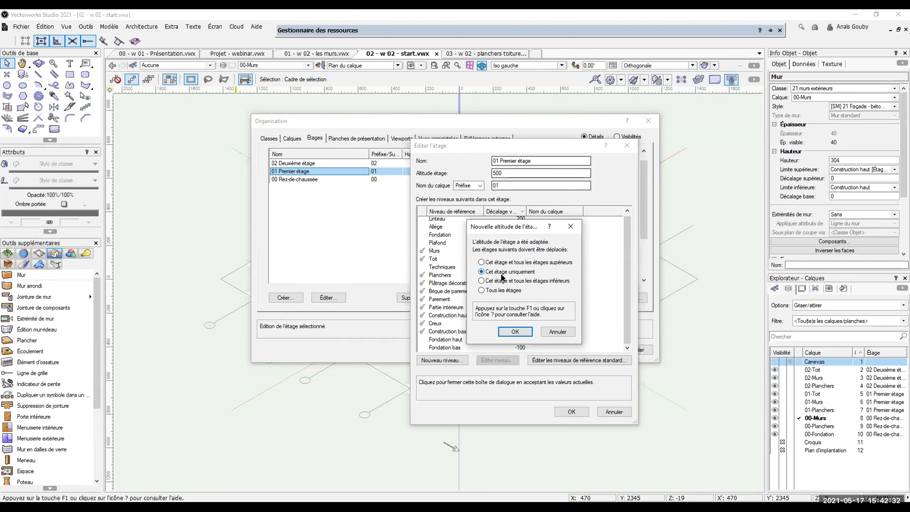
click(514, 331)
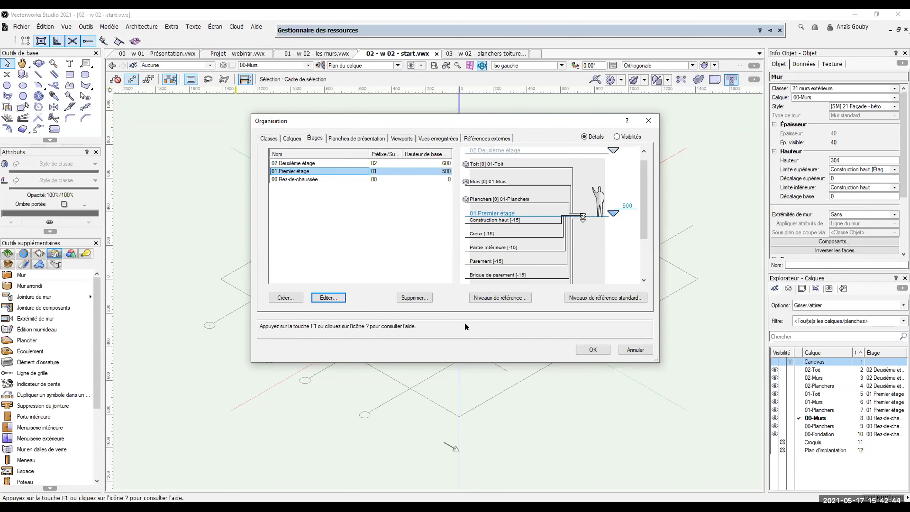
click(587, 350)
Step: Check the long front wall's height and its upper and lower limits in its object properties
click(579, 414)
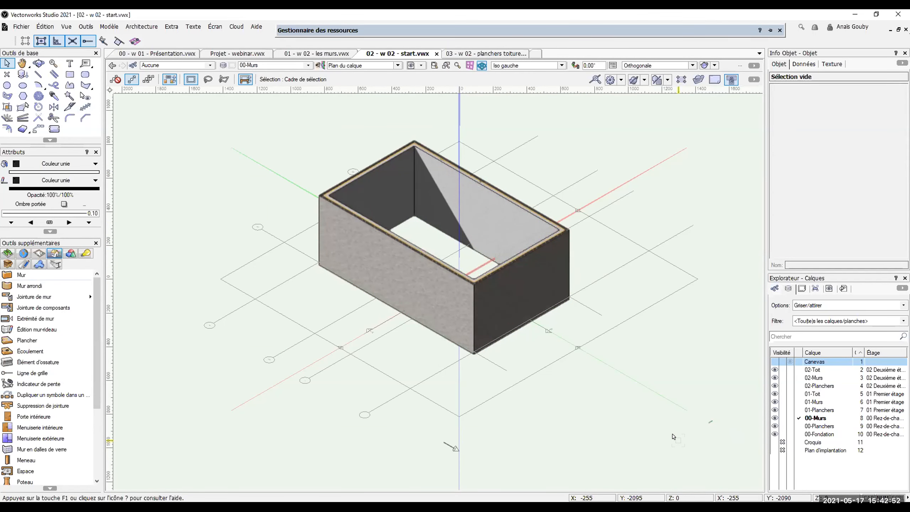
click(460, 304)
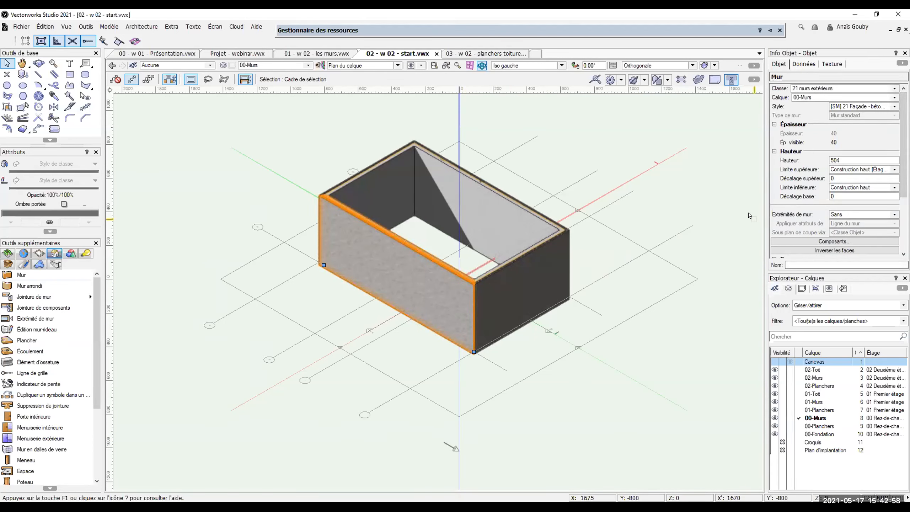
click(718, 230)
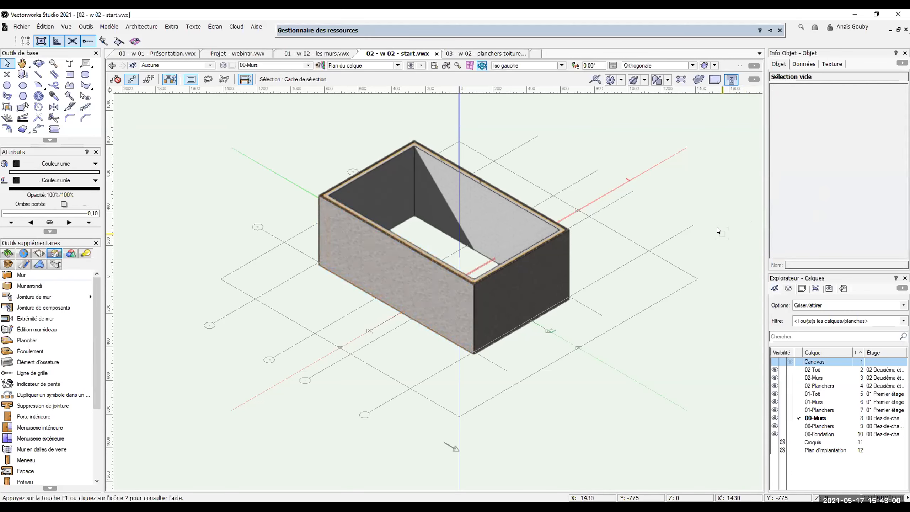
Step: Restore the altitude of storey 01 Premier étage to 300, moving only this storey, and apply the organisation changes
click(789, 289)
click(314, 138)
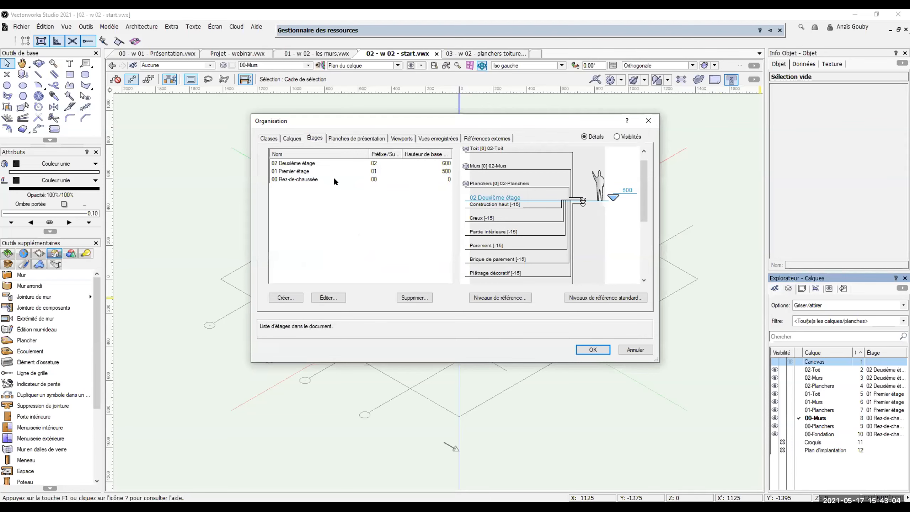
click(301, 171)
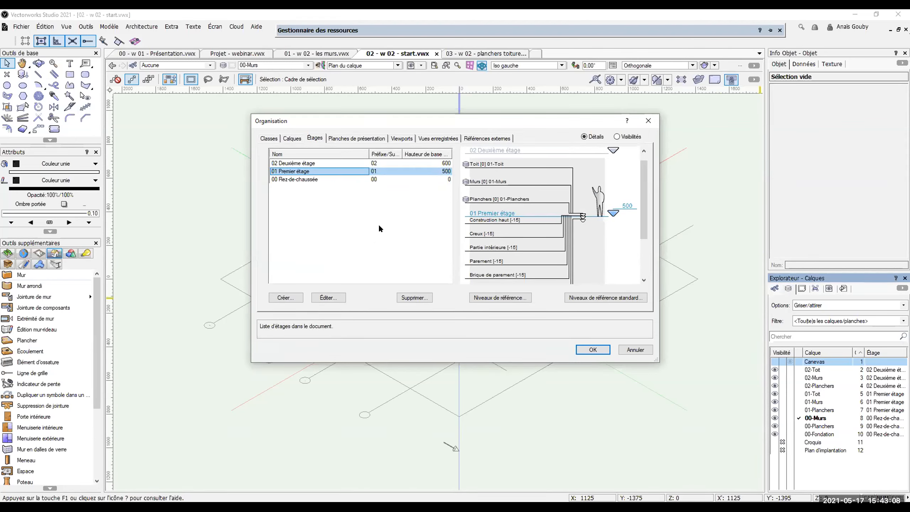
click(323, 298)
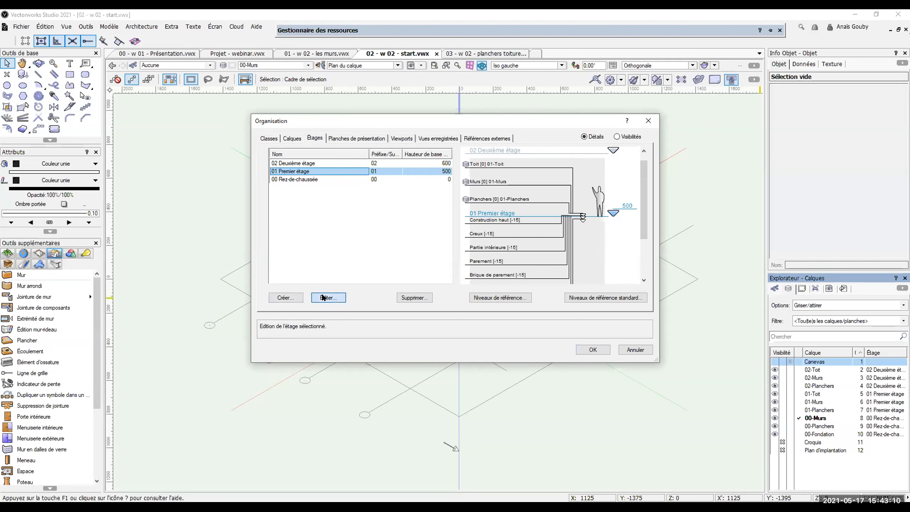
key(BackSpace)
key(BackSpace)
key(BackSpace)
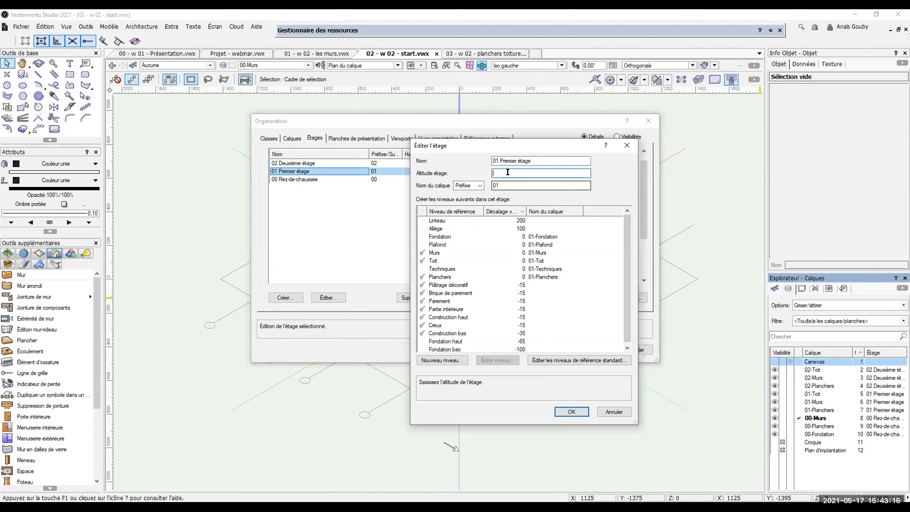
text(300)
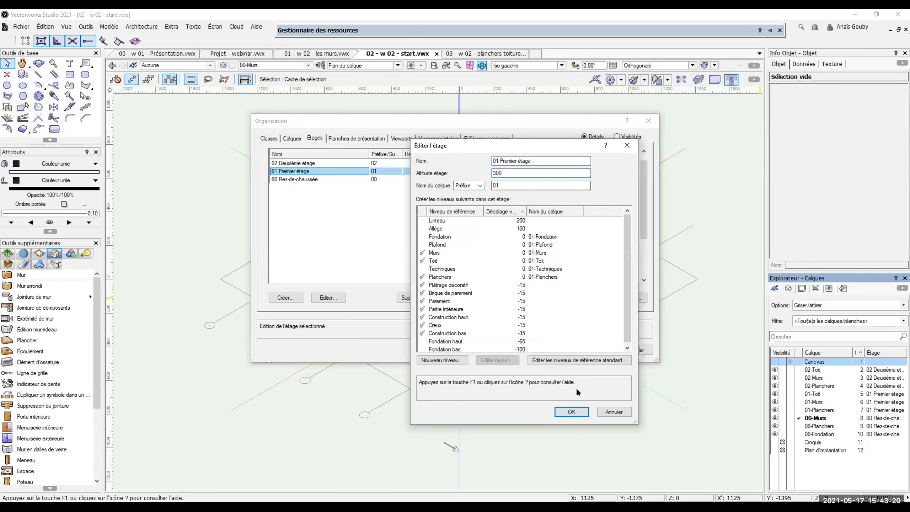
click(571, 411)
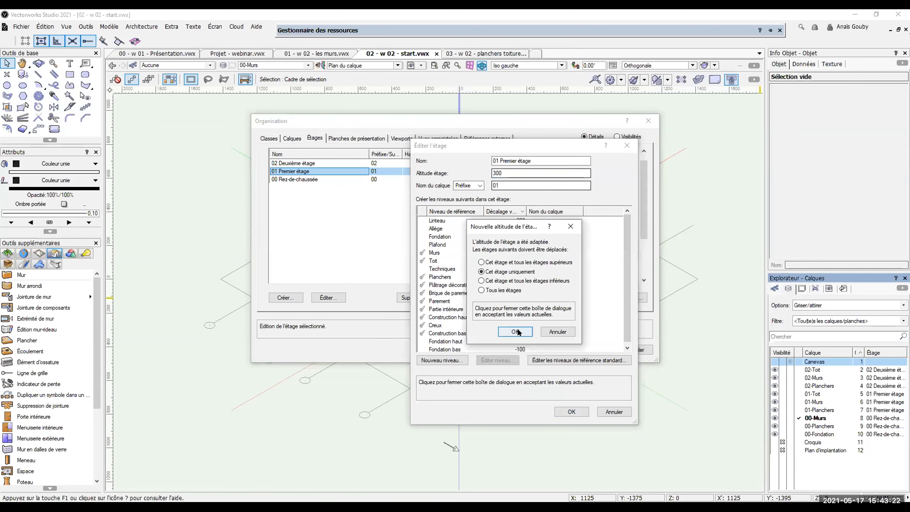
click(516, 331)
click(586, 348)
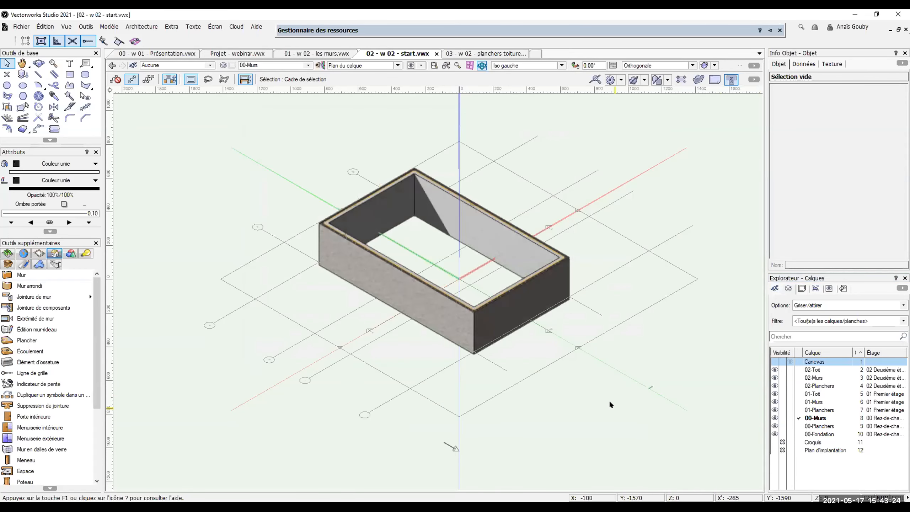
Step: Switch to the 00 - w 01 - Présentation file and view the saved views "A - Les étages" and "B - niveaux"
click(156, 53)
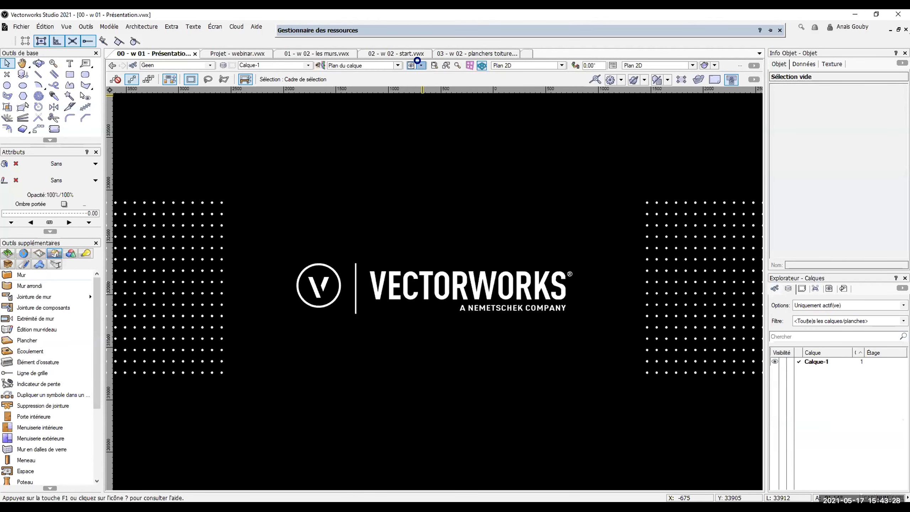
click(420, 65)
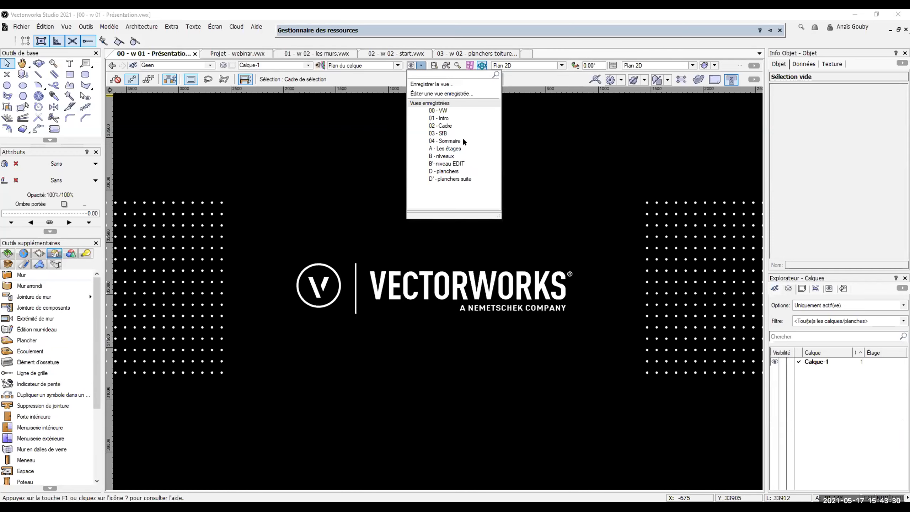
click(445, 150)
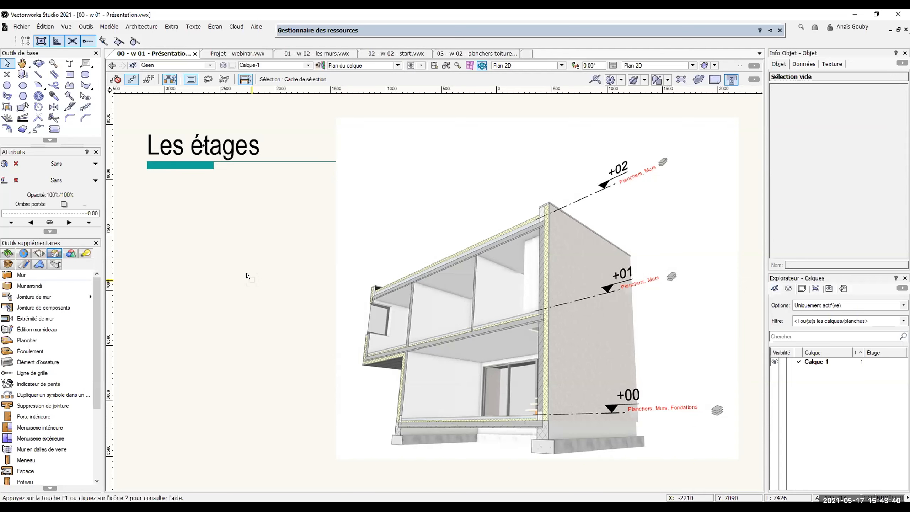
click(421, 67)
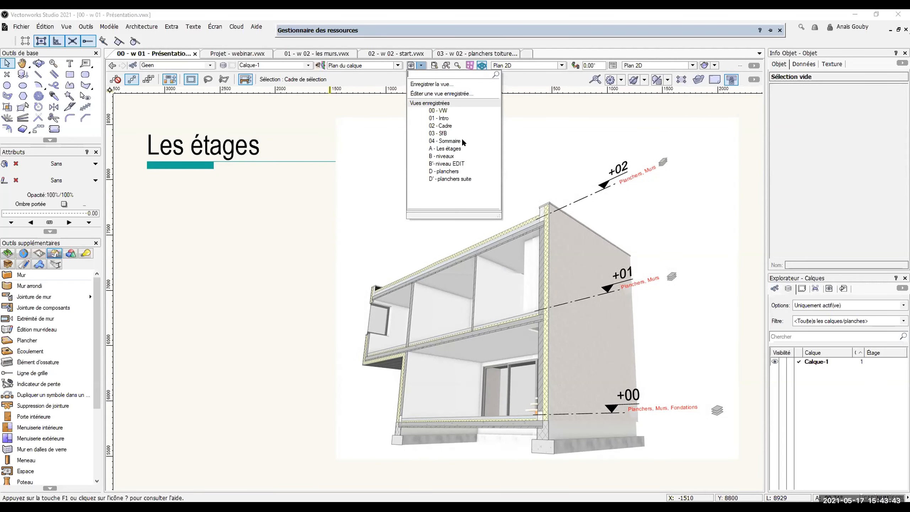
click(445, 157)
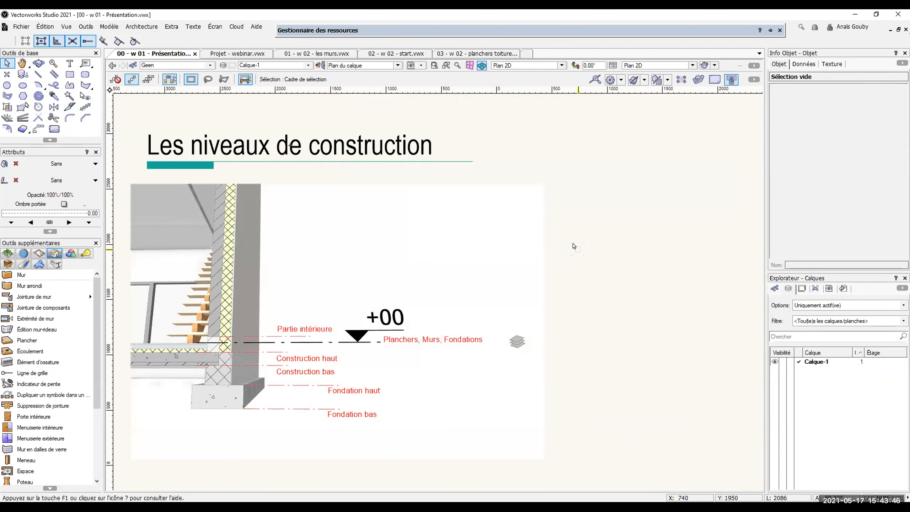
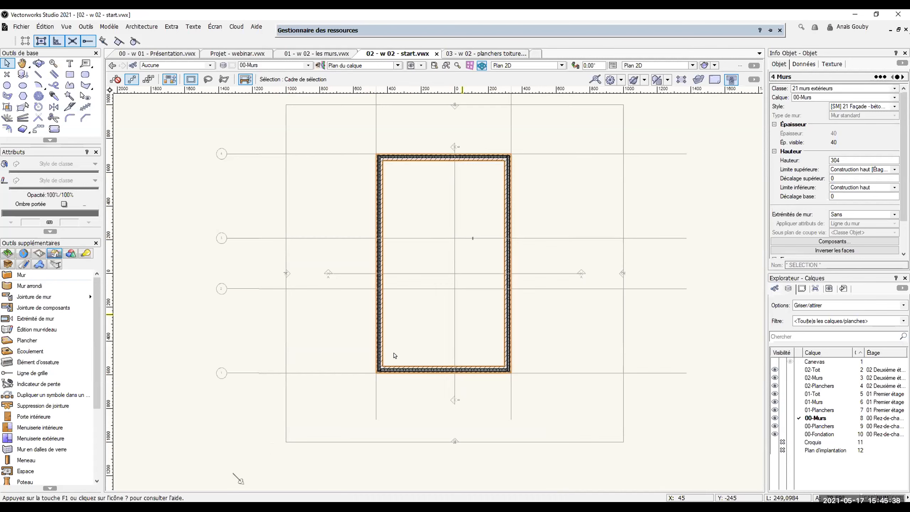
Step: Select the four exterior walls one after another as a combined selection, and clear the selection
click(320, 469)
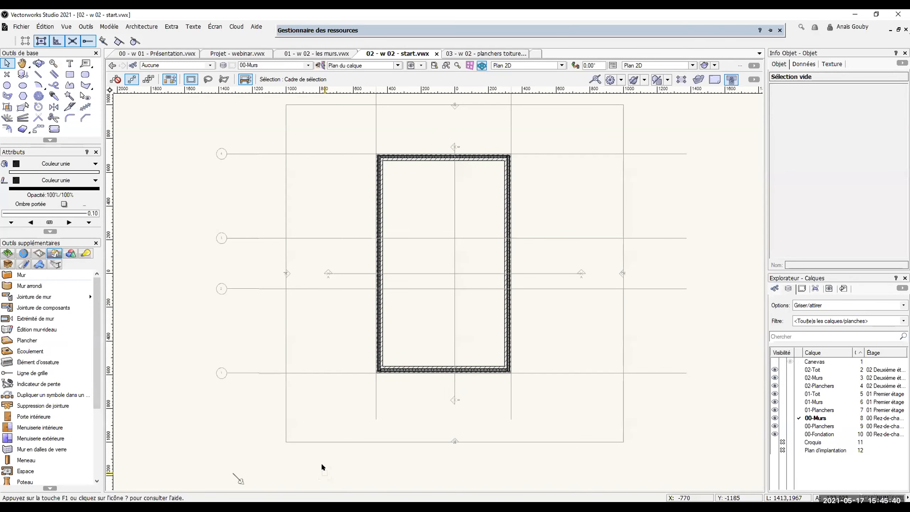
click(373, 193)
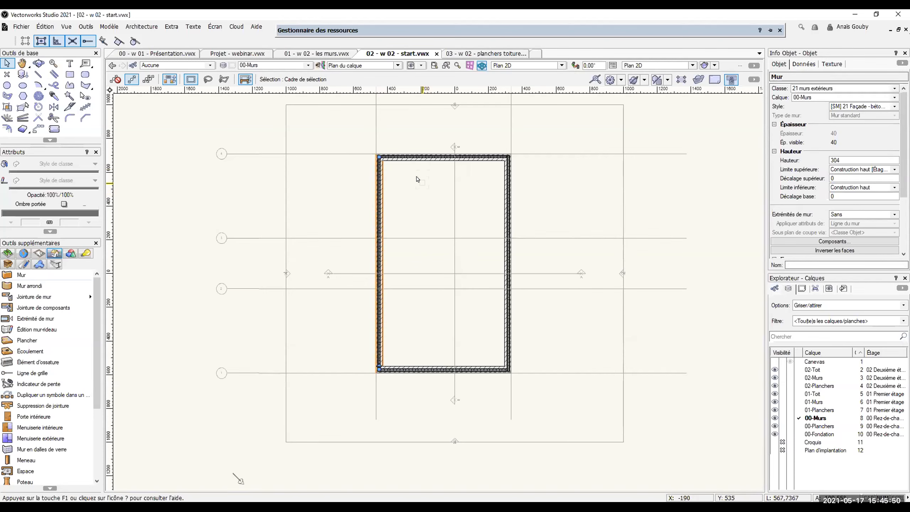
shift+click(415, 155)
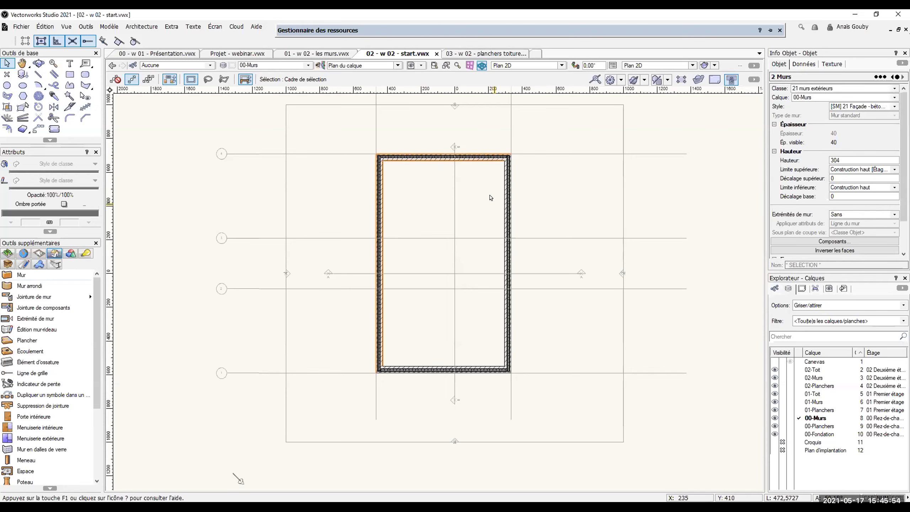
shift+click(503, 194)
shift+click(455, 371)
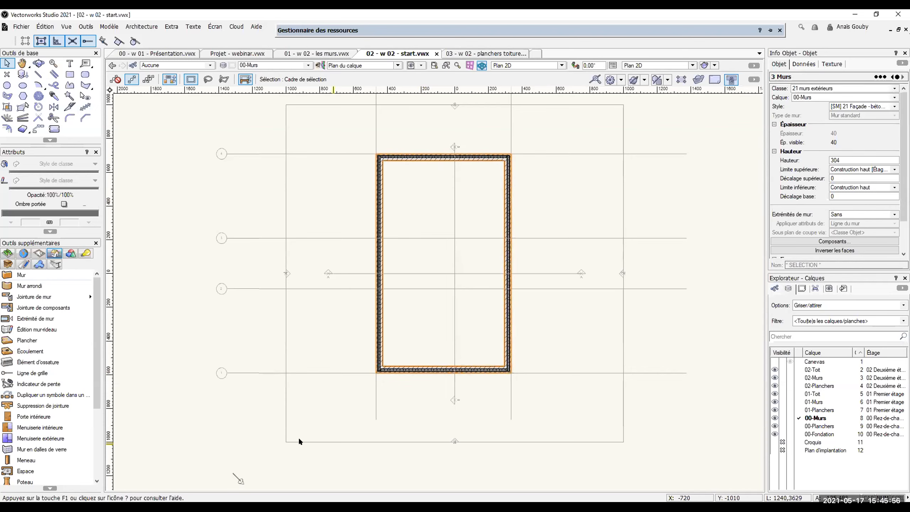
click(259, 345)
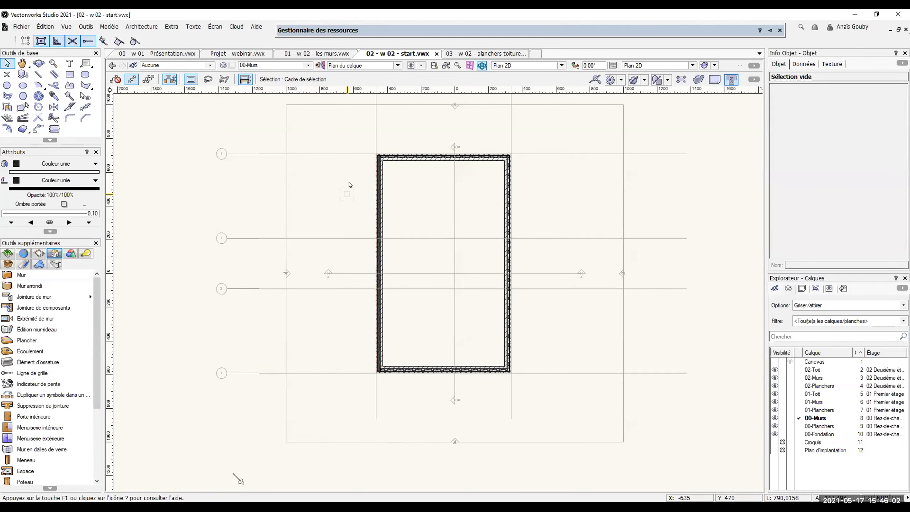
Step: Select all four exterior walls on 00-Murs as objects connected to the long left wall, and copy them
click(378, 179)
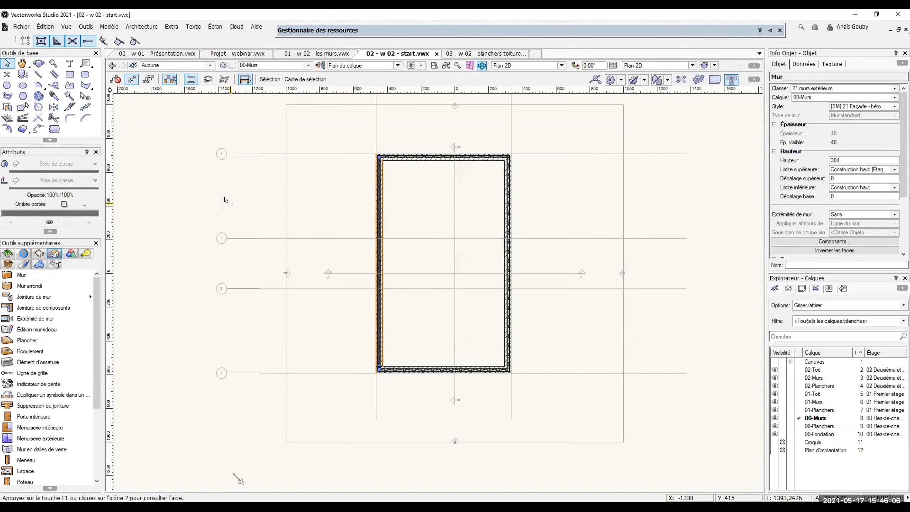
click(45, 27)
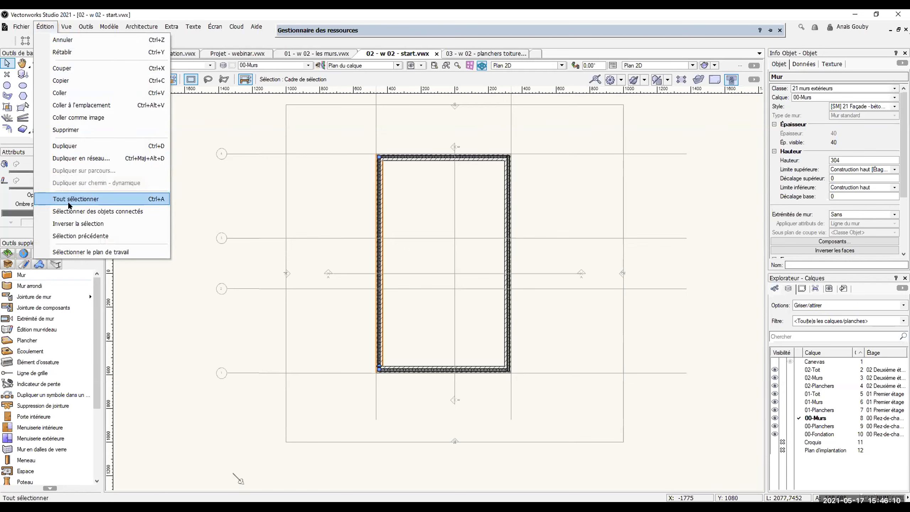
click(87, 211)
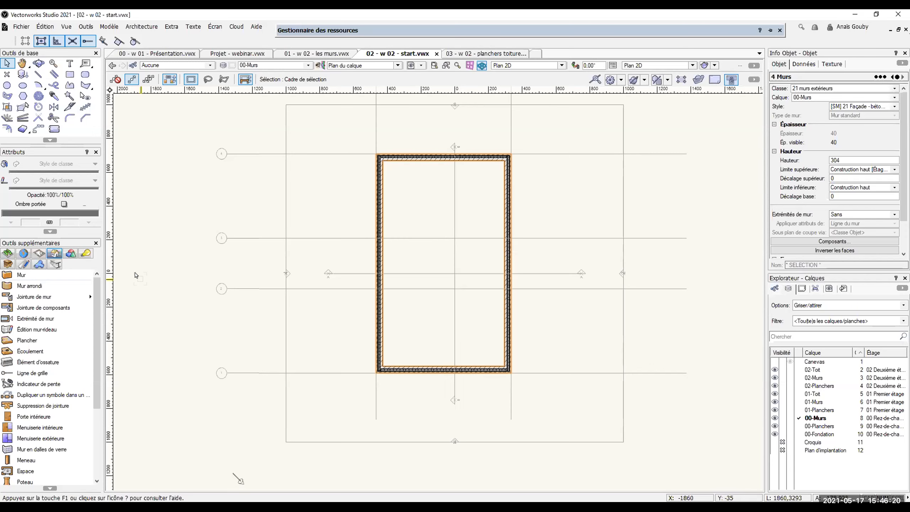
click(48, 28)
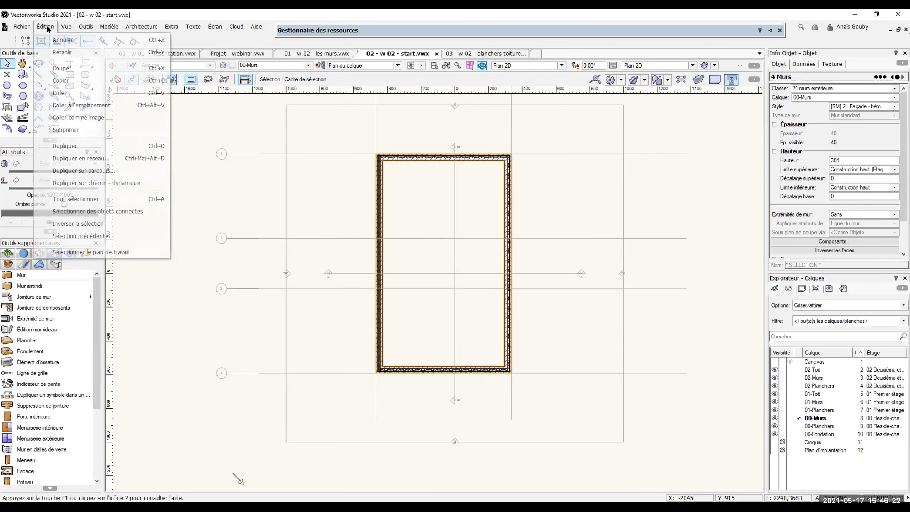
click(61, 80)
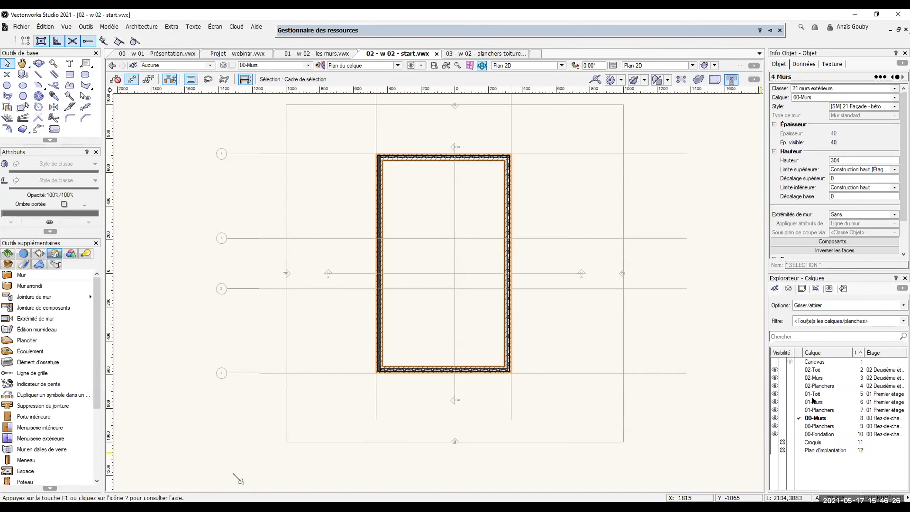
Step: Make 01-Murs the active layer, paste the copied walls in place, and clear the selection
click(799, 402)
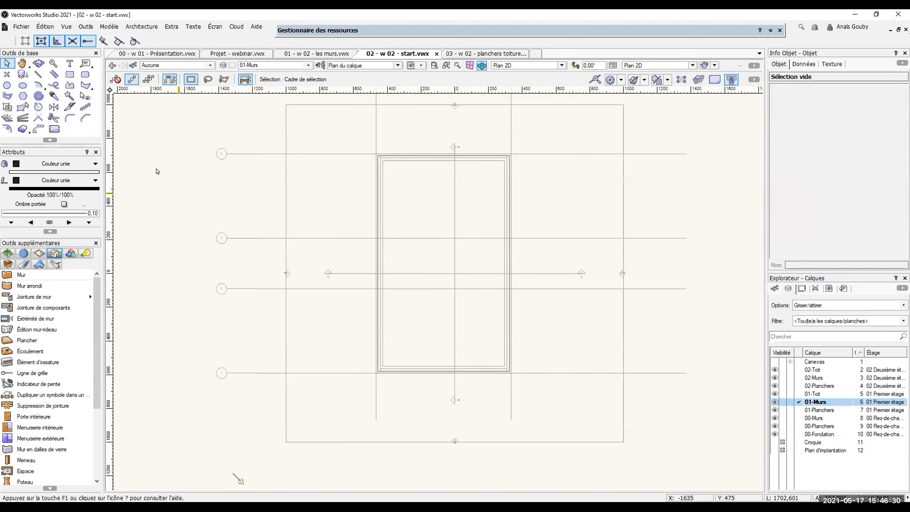
click(45, 27)
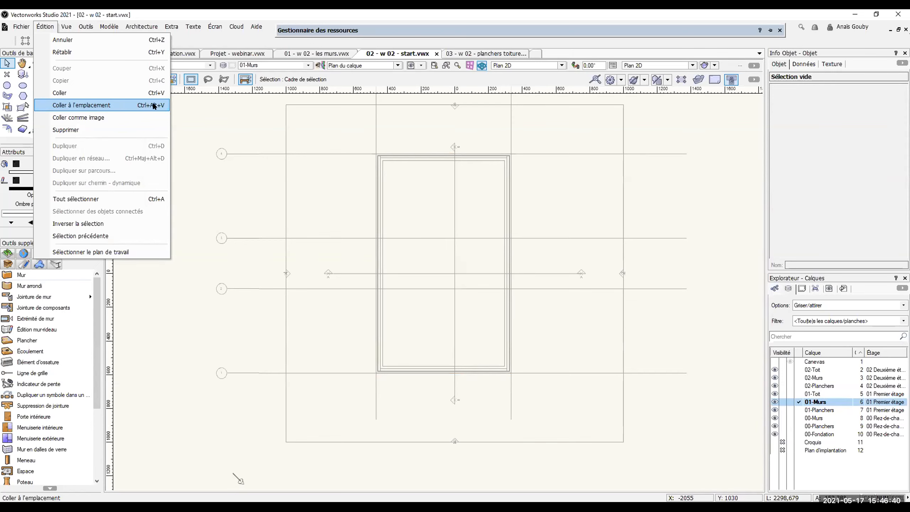
click(81, 105)
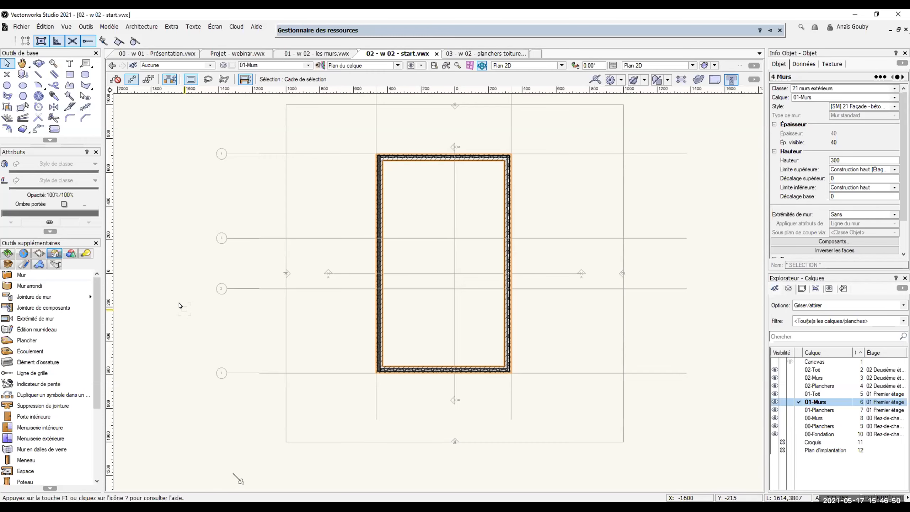
click(397, 151)
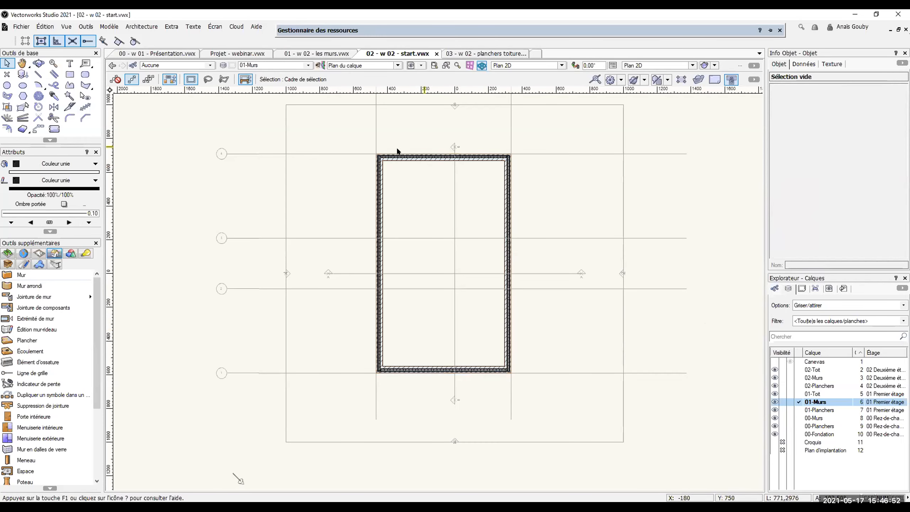
Step: Examine the stacked walls of both storeys in left isometric view with all layers shown, and return to the 2D plan
key(KP_1)
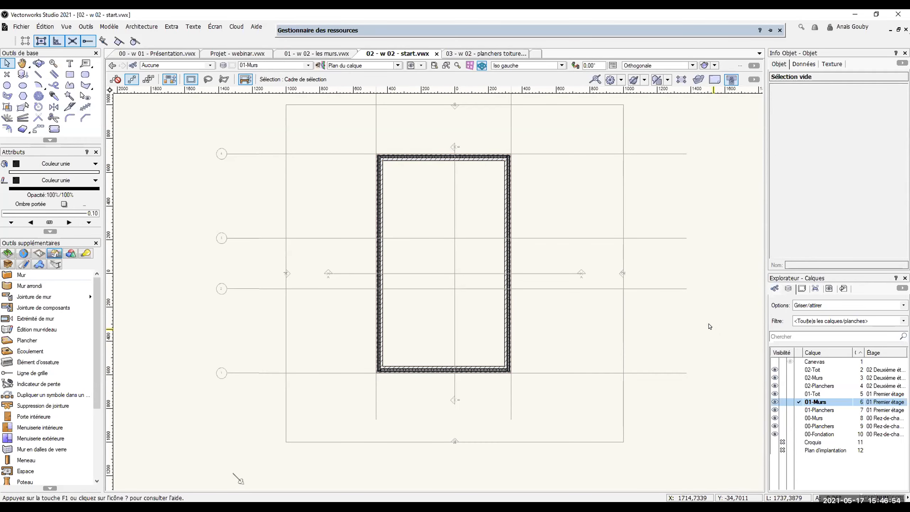
click(805, 304)
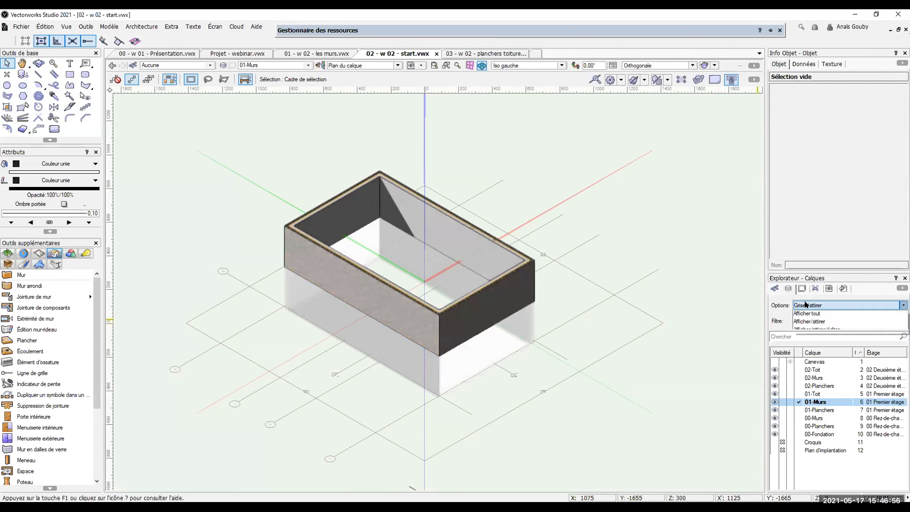
click(807, 312)
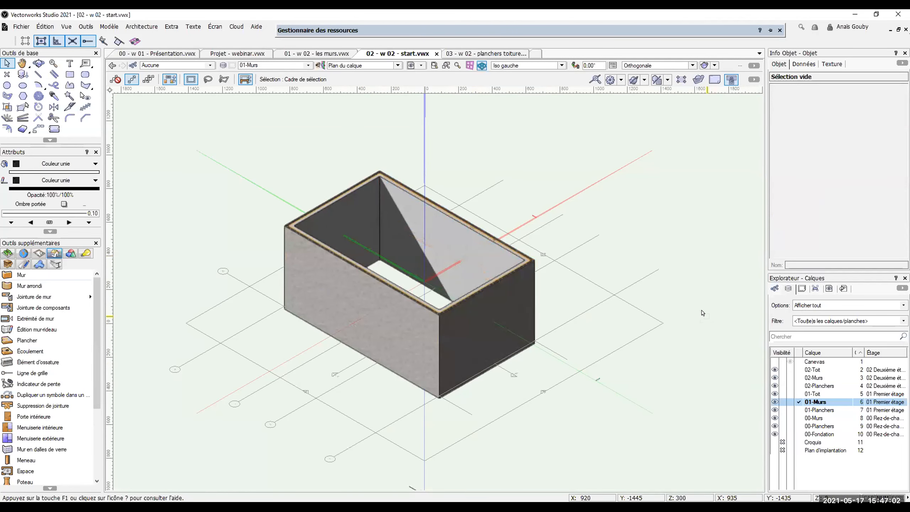
key(ctrl+5)
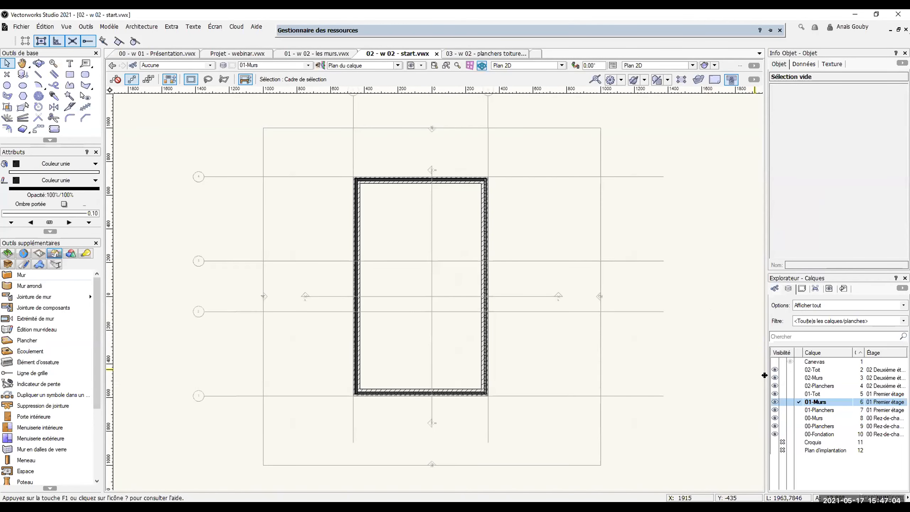
Step: Make 00-Fondation the active layer with the layer option Griser/attirer, and paste the copied walls in place
click(798, 434)
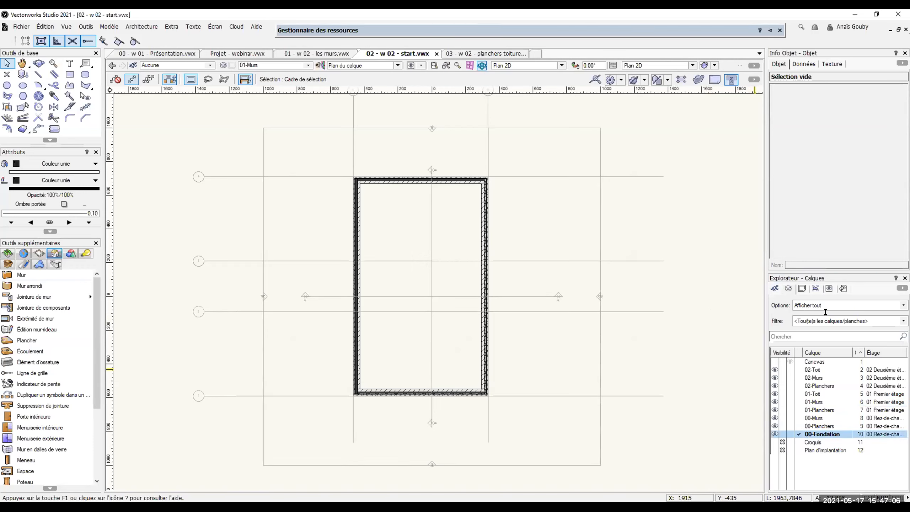
click(825, 306)
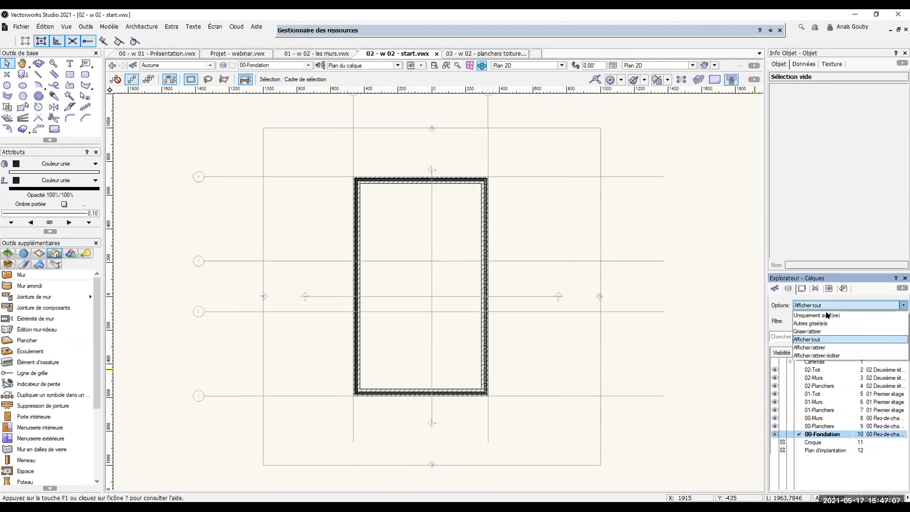
click(822, 331)
click(45, 27)
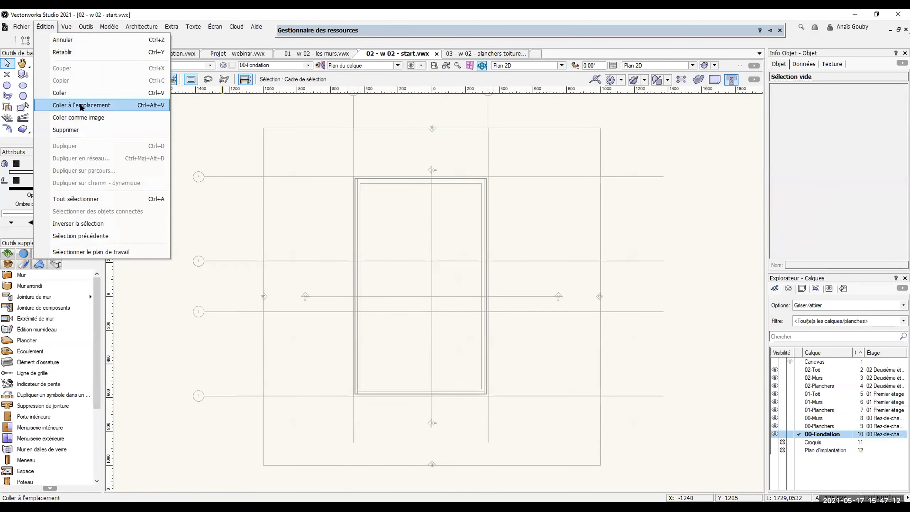
click(82, 105)
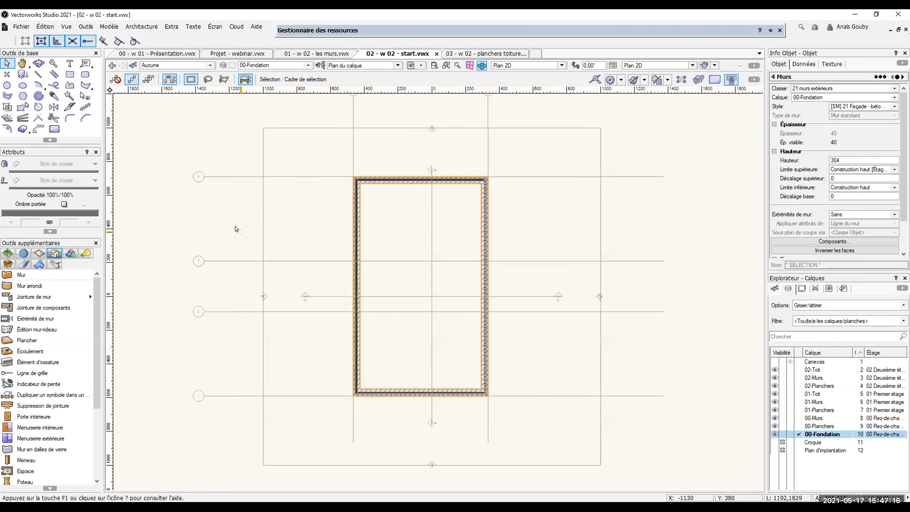
Step: Check the walls pasted on 00-Fondation in left isometric view and return to the 2D plan
click(236, 200)
key(KP_1)
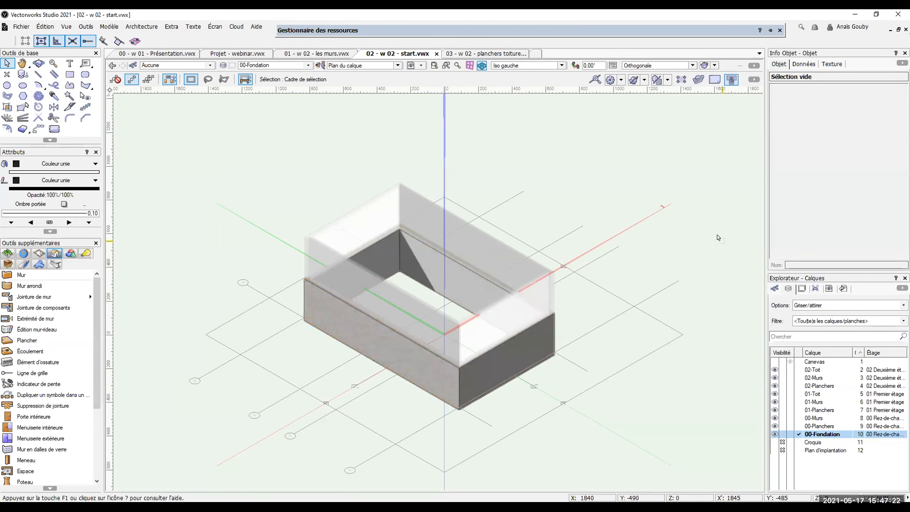
key(KP_0)
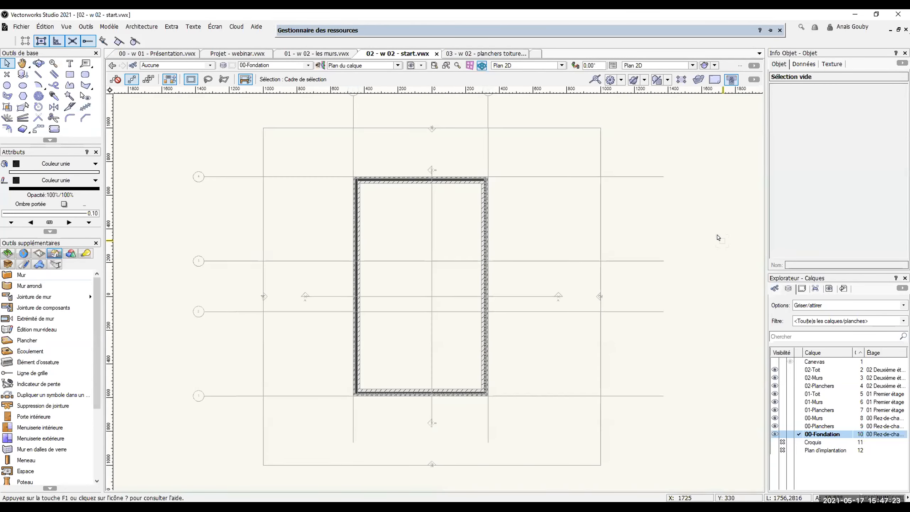
Step: Replace the style of the four 00-Fondation walls with [SM] 16 Mur de fondation - béton, 2x enduit (220mm) and view them in left isometric
click(357, 214)
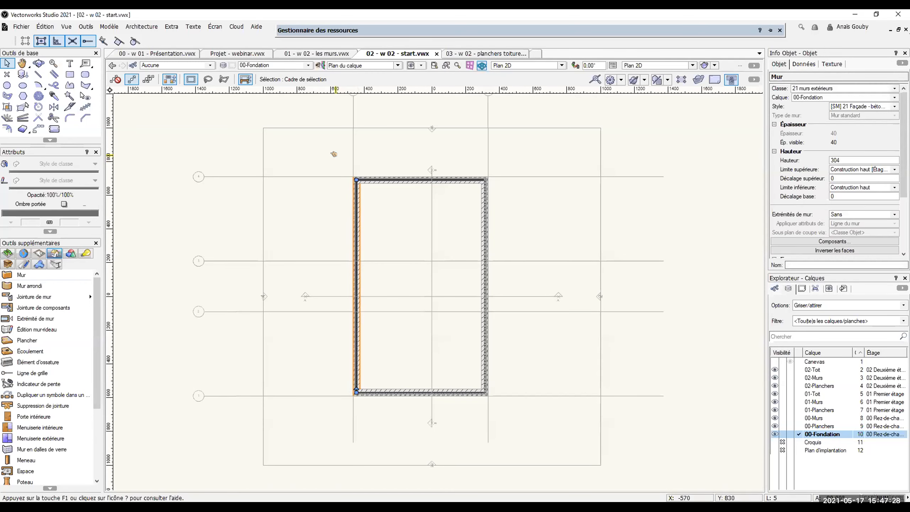
drag(335, 155, 497, 400)
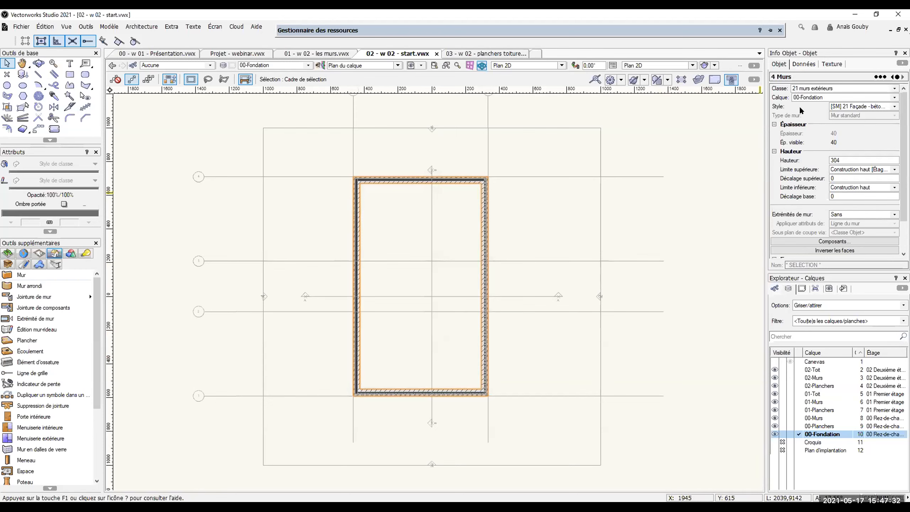
click(893, 106)
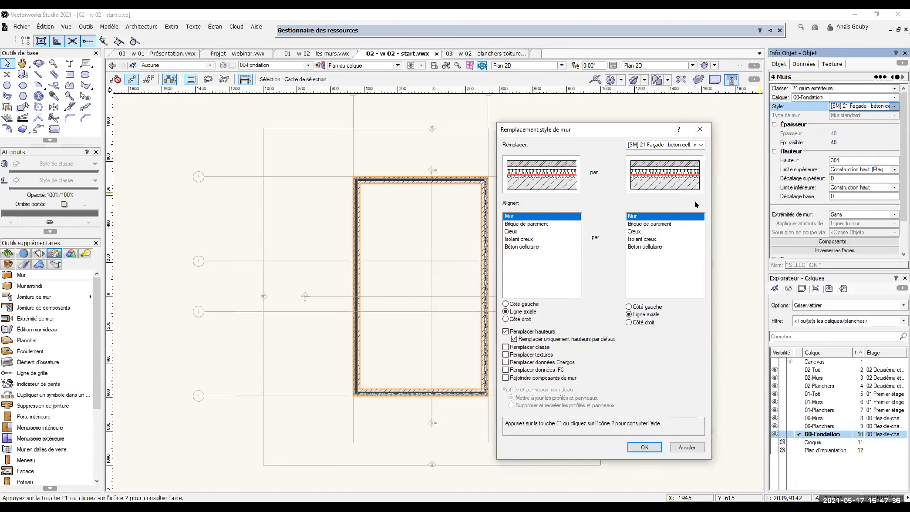
click(696, 141)
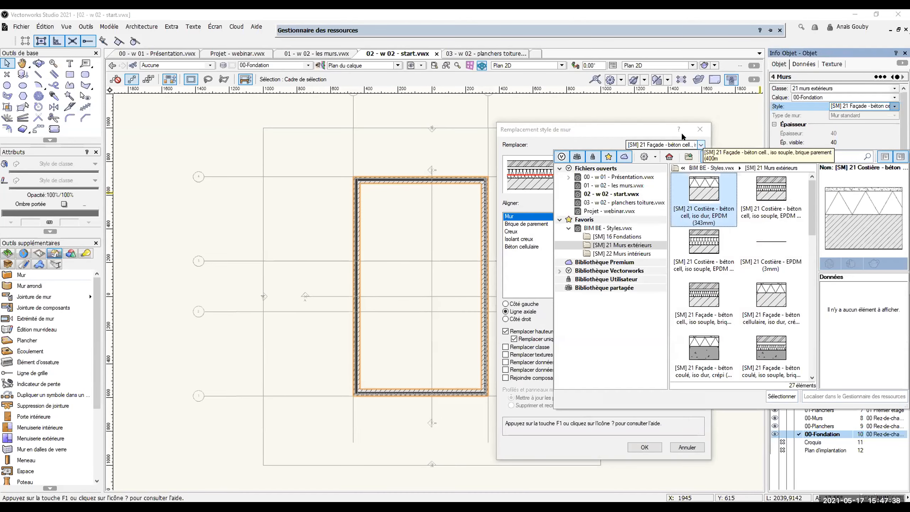
click(612, 236)
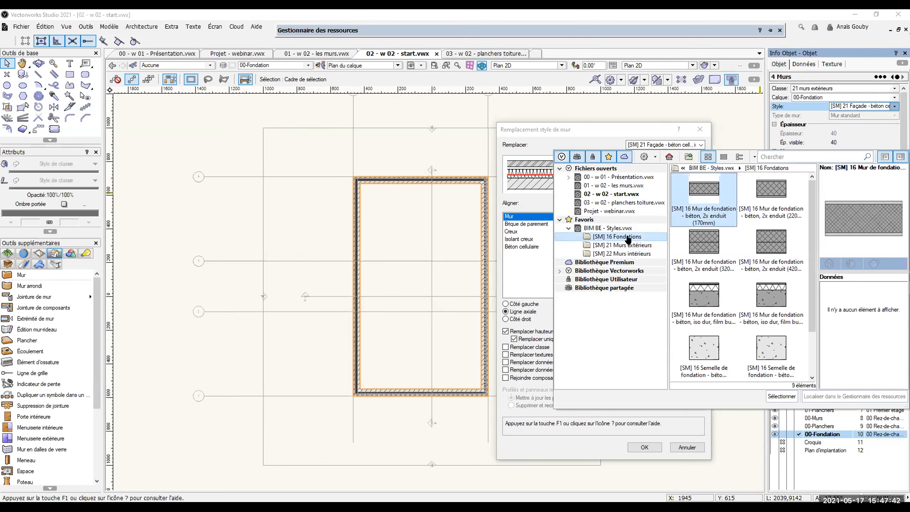
scroll(737, 322, down, 2)
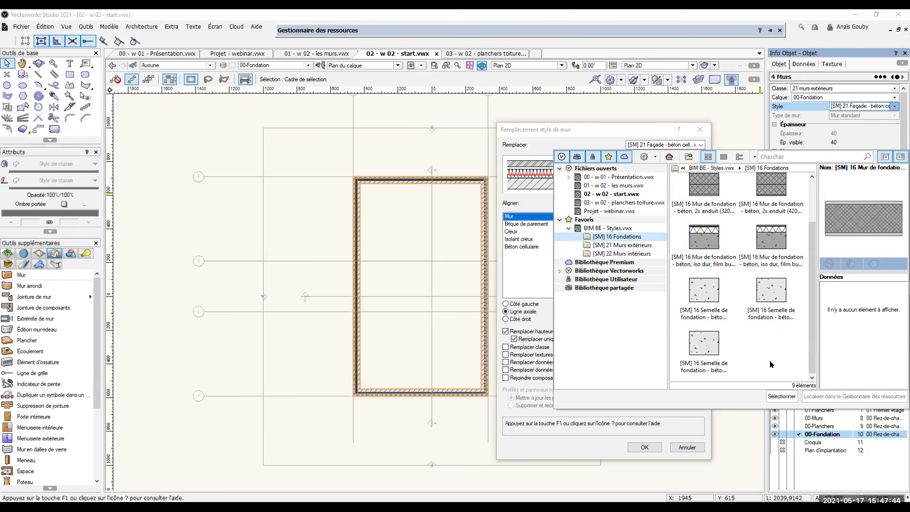
scroll(772, 354, up, 2)
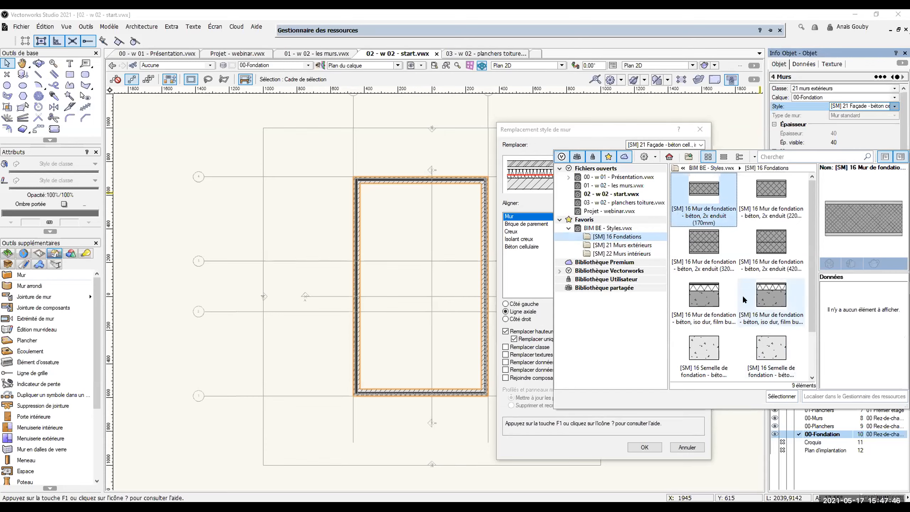
click(767, 190)
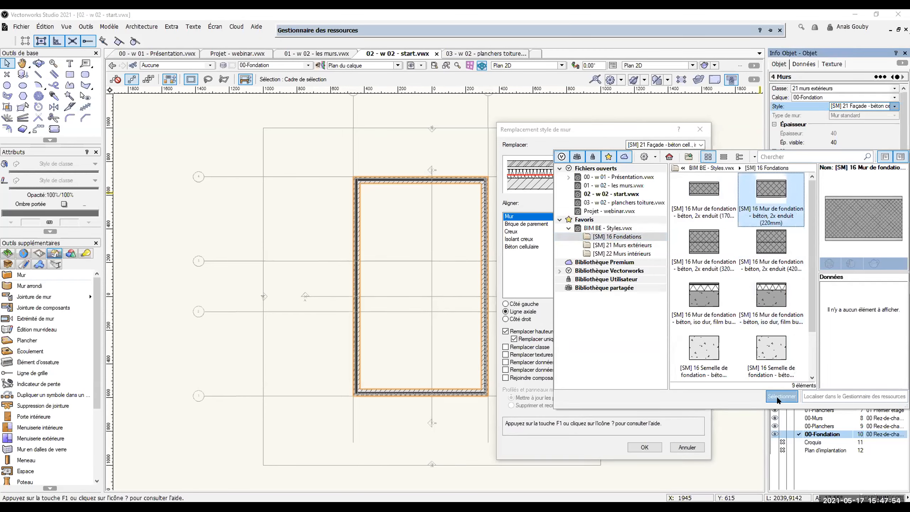
click(636, 449)
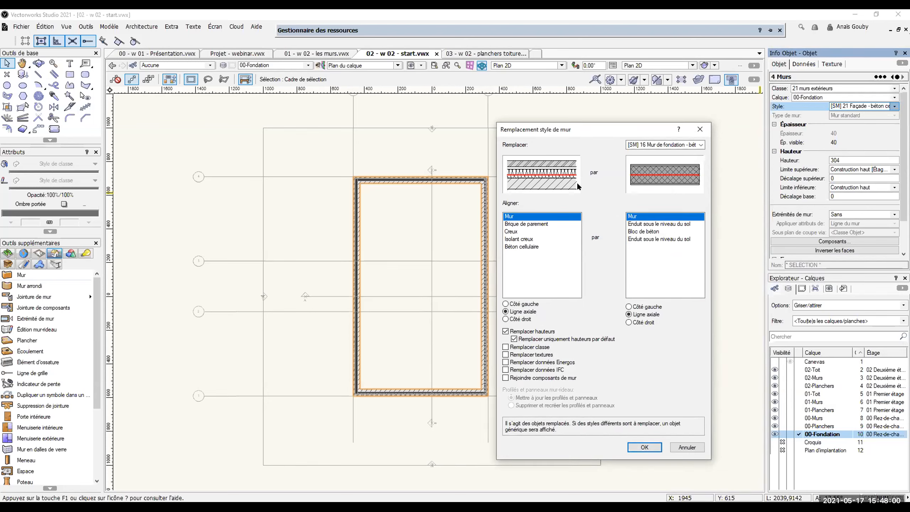
click(644, 446)
click(216, 207)
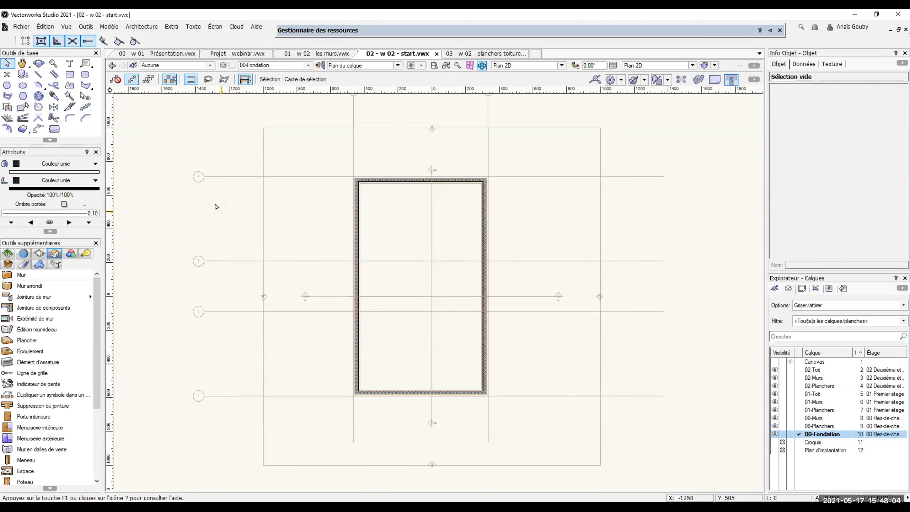
key(KP_1)
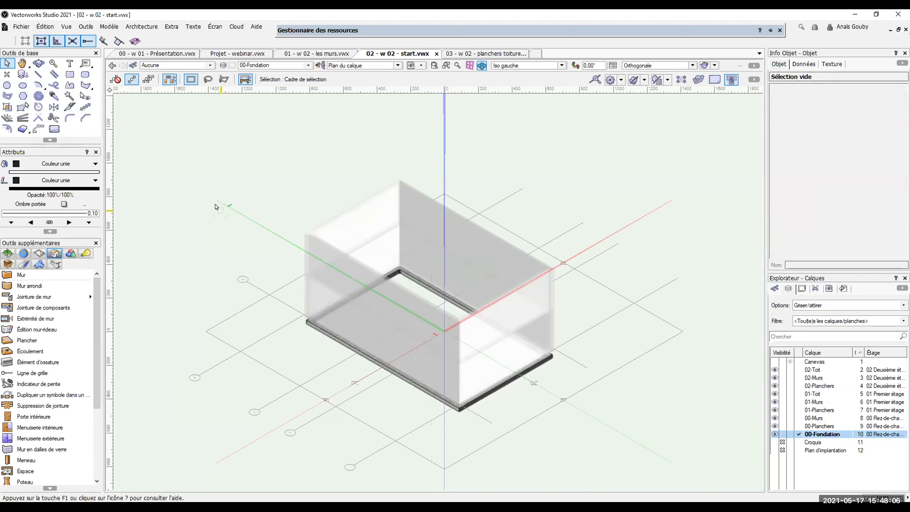
Step: Inspect the foundation walls beneath the façade up close in isometric view and return to the 2D plan
scroll(435, 409, up, 5)
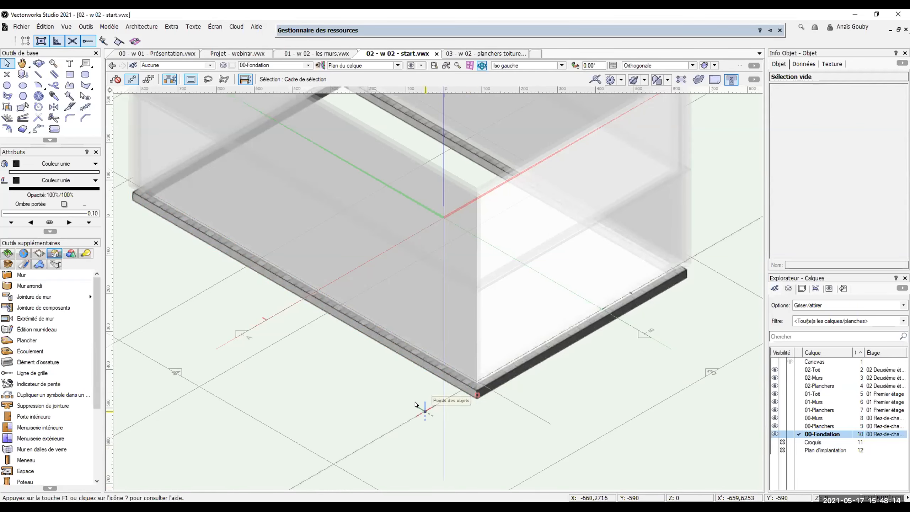
scroll(415, 404, down, 2)
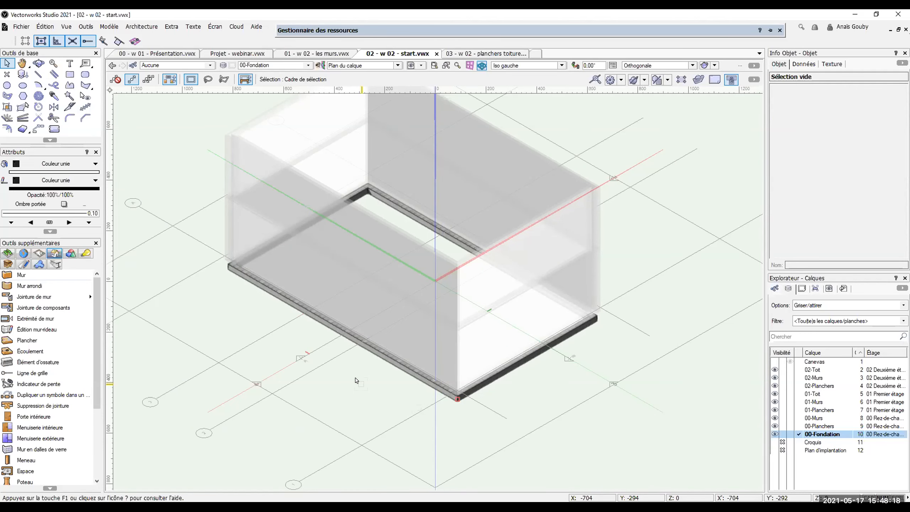
key(KP_0)
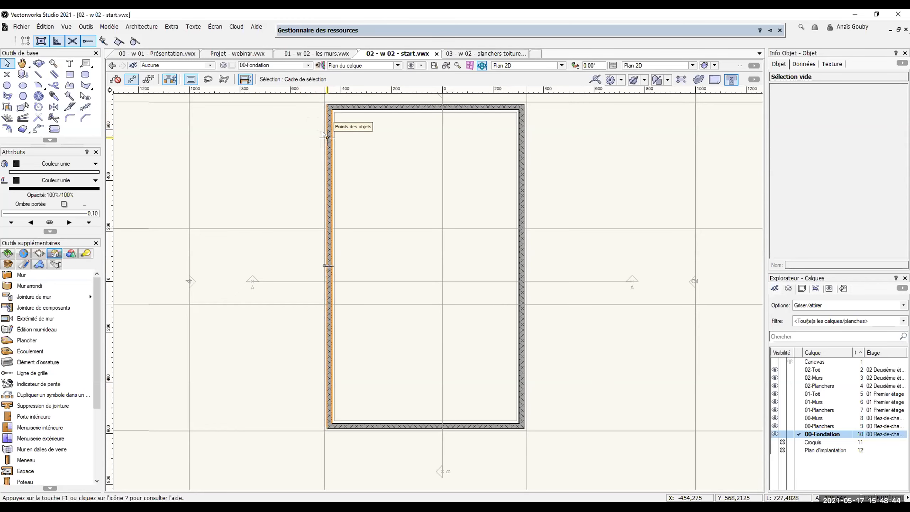
Step: Duplicate the four 00-Fondation walls by copying them and pasting them in place on the same layer
middle_drag(274, 168, 293, 200)
key(x)
drag(320, 115, 567, 471)
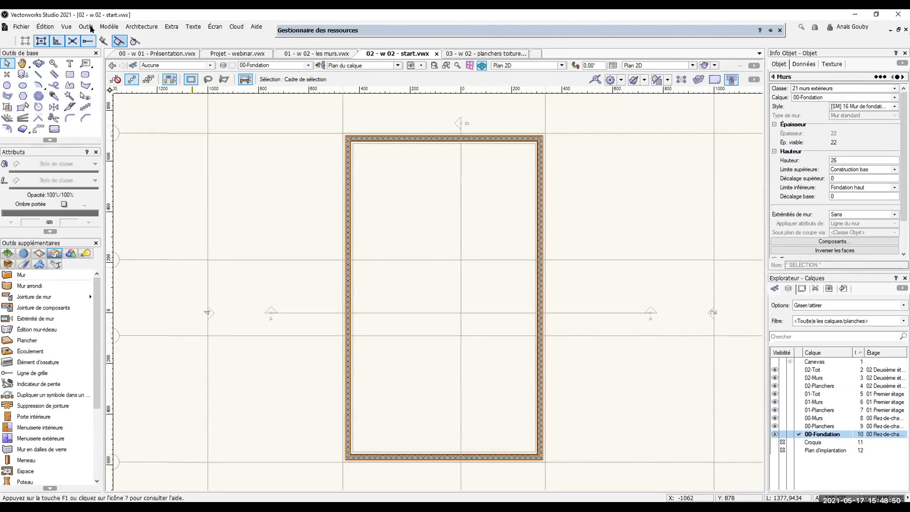
click(42, 27)
click(83, 105)
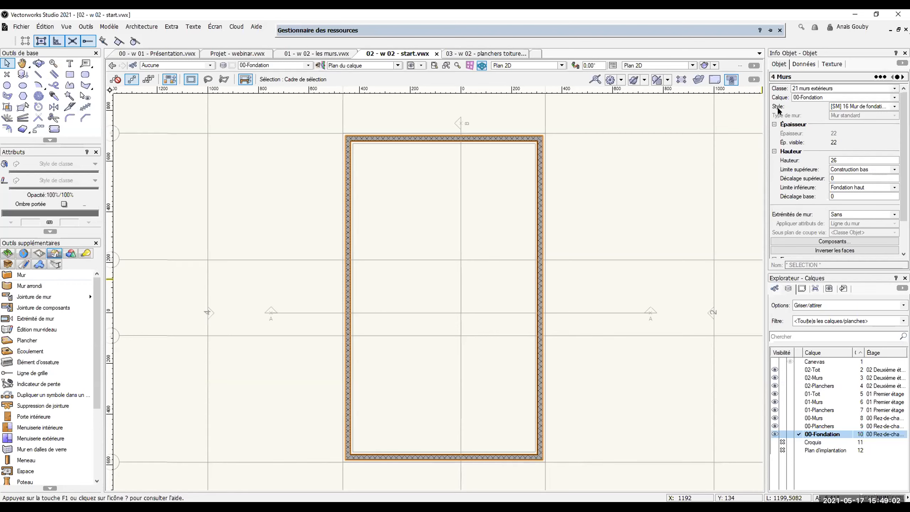
Step: Replace the style of the four duplicated walls with the footing style [SM] 16 Semelle de fondation and deselect them
click(884, 108)
click(783, 122)
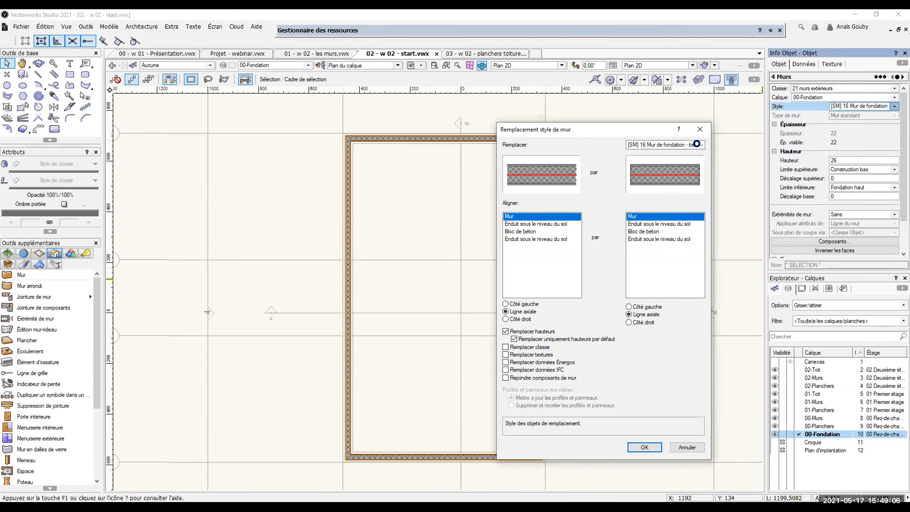
click(696, 144)
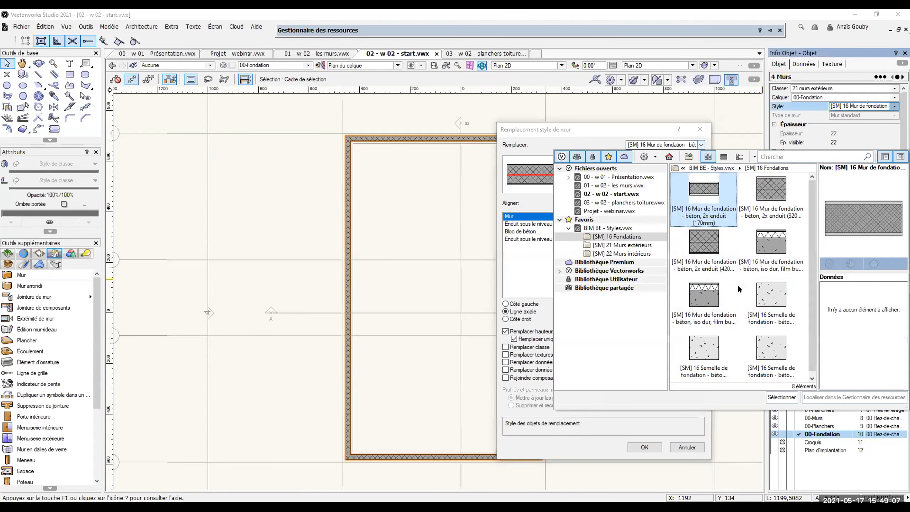
click(715, 347)
click(779, 396)
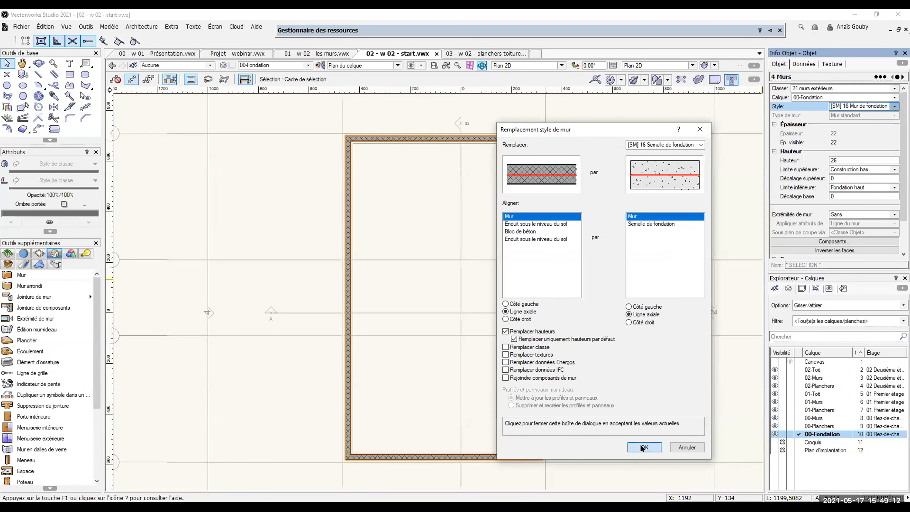
click(644, 447)
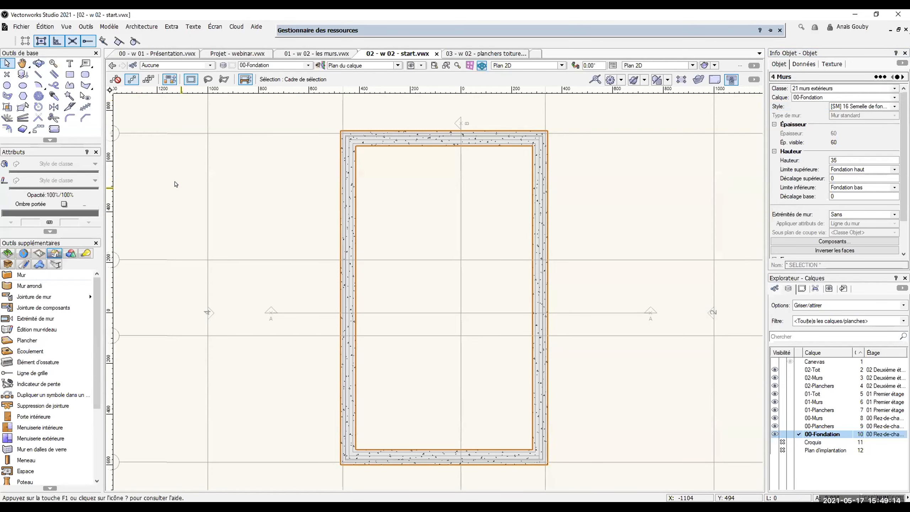
key(Escape)
Step: Check the footings beneath the foundation walls in left isometric view and return to the 2D plan
key(KP_1)
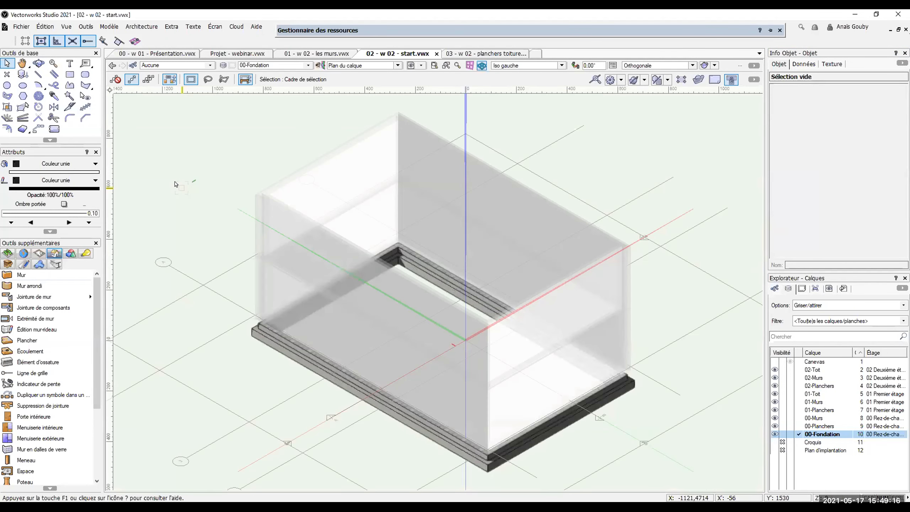
middle_drag(307, 331, 249, 228)
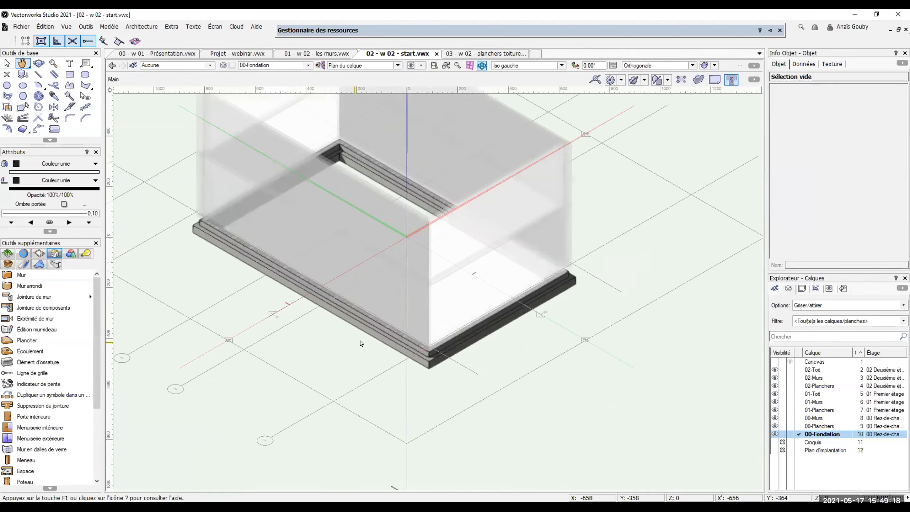
scroll(385, 335, up, 2)
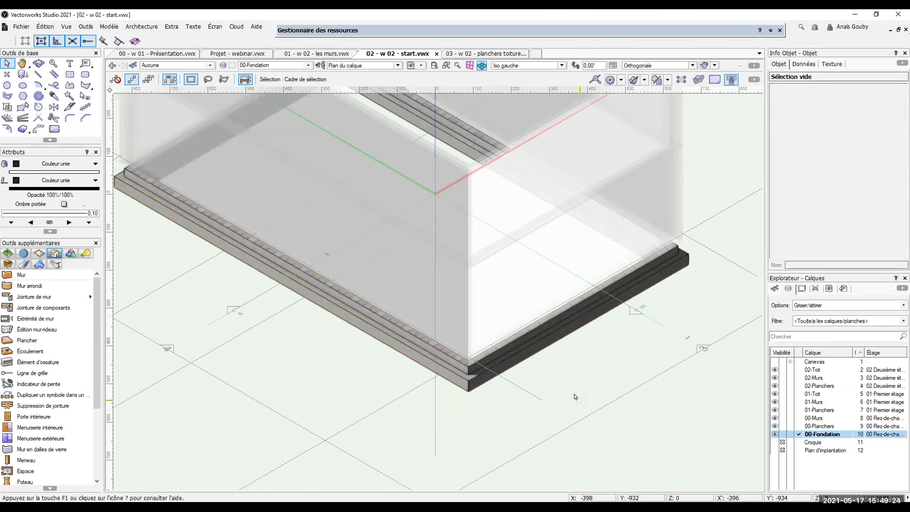
key(F5)
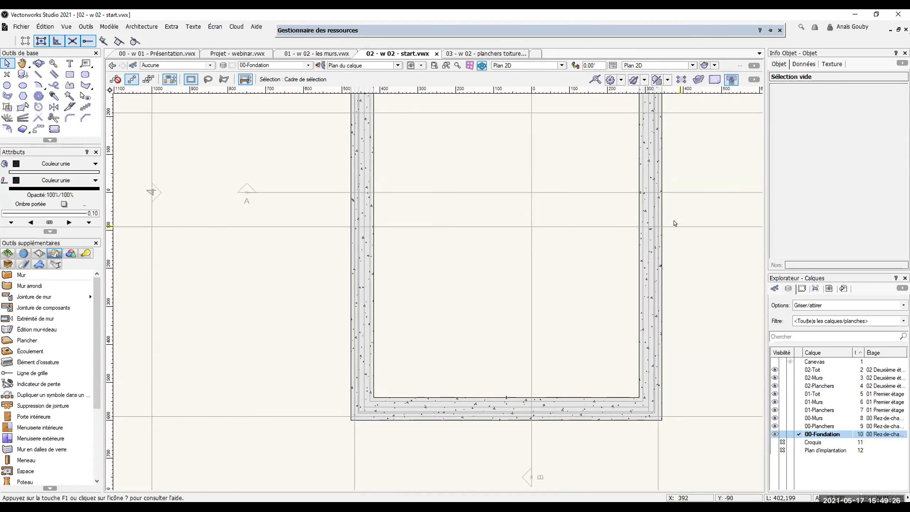
Step: Select the four footing walls and send them to the back, behind the foundation walls
scroll(424, 283, down, 4)
scroll(416, 333, up, 1)
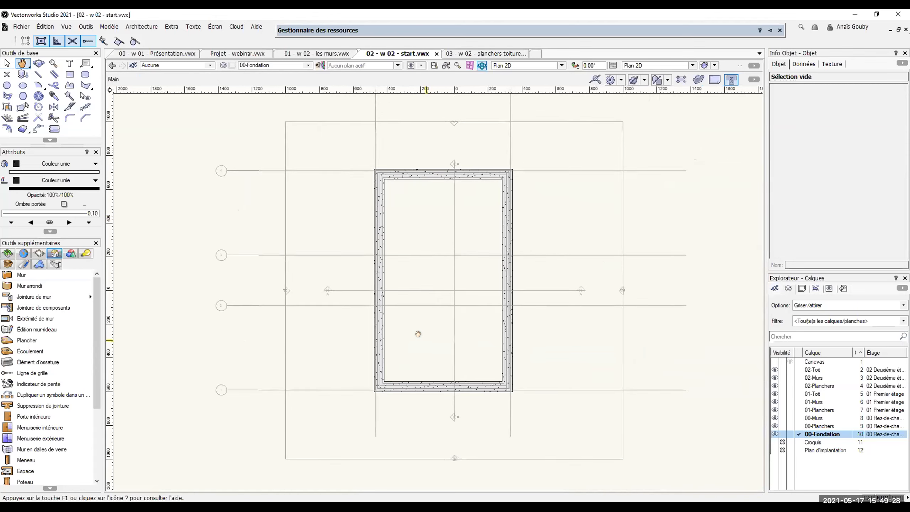
scroll(441, 224, up, 1)
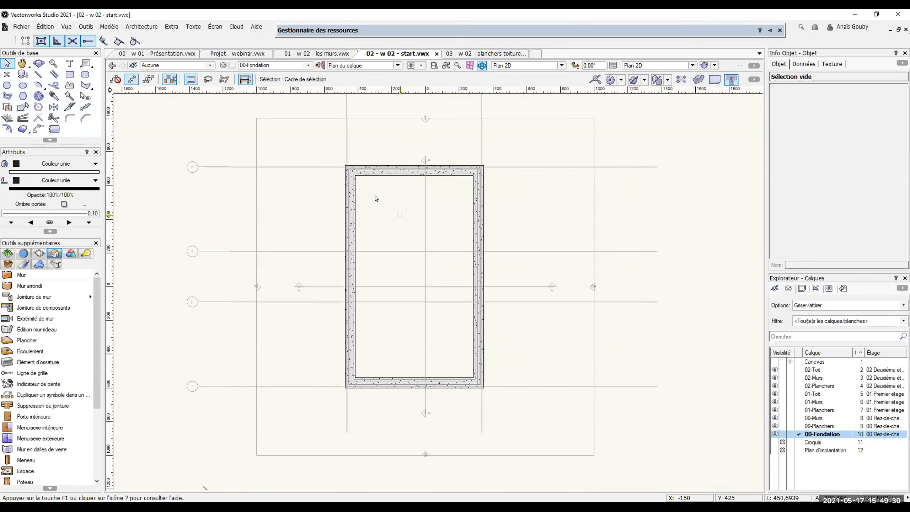
scroll(358, 190, up, 1)
click(339, 182)
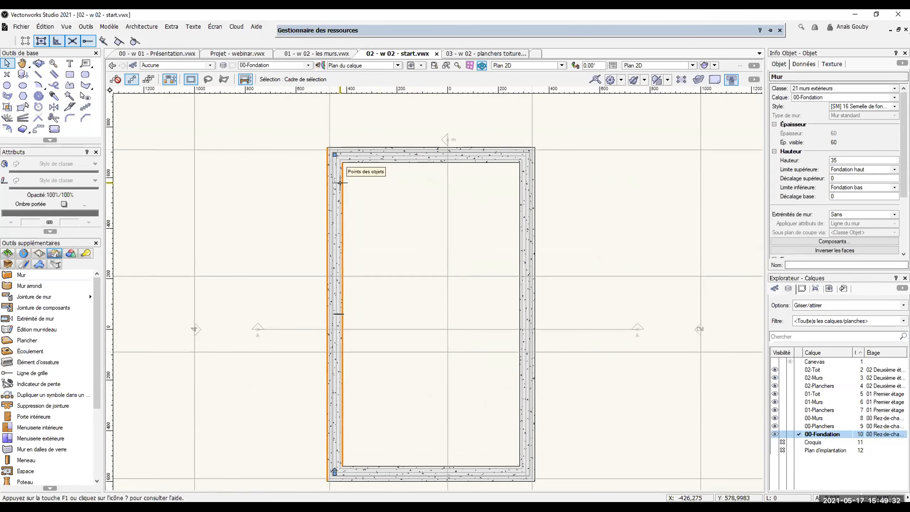
click(404, 162)
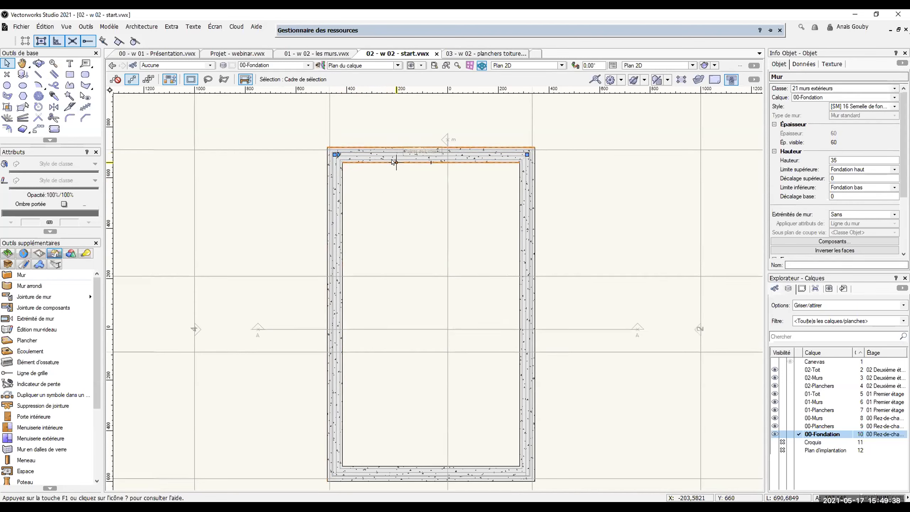
shift+click(339, 200)
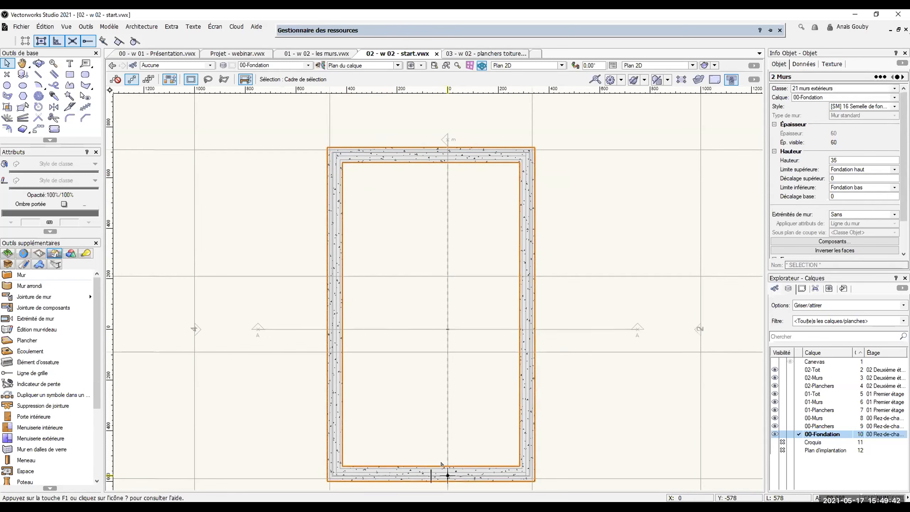
shift+click(423, 467)
right_click(342, 189)
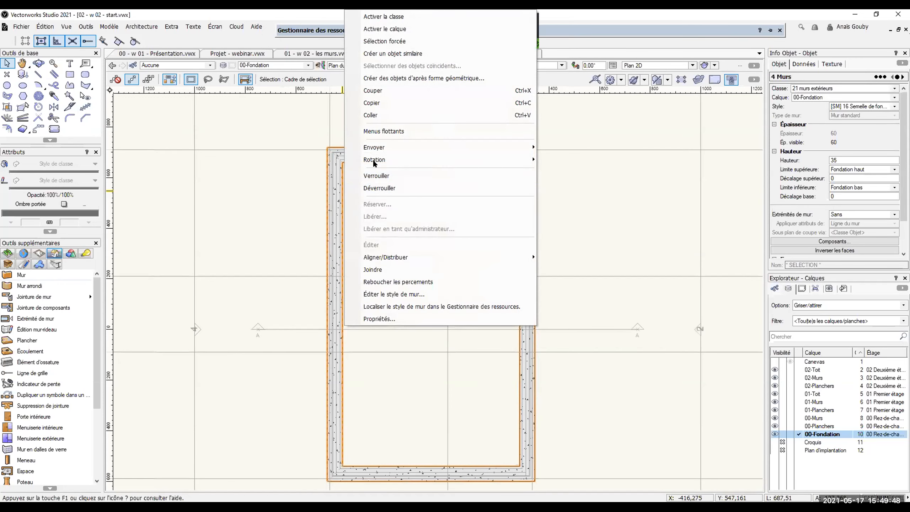
mouse_move(398, 149)
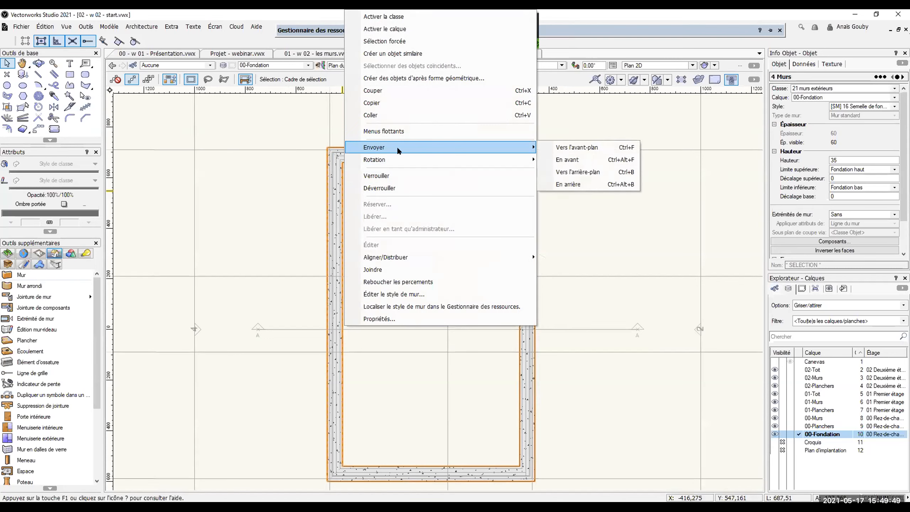
click(578, 172)
click(258, 223)
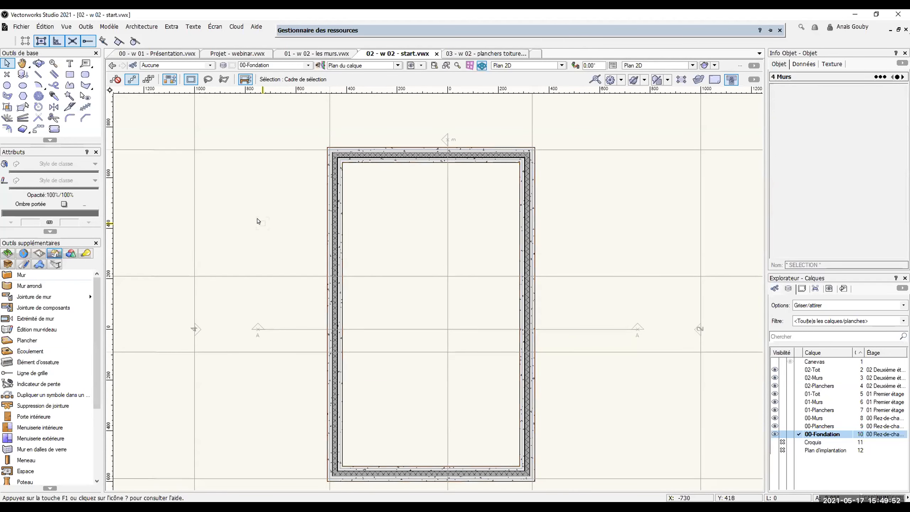
Step: Show the model in left isometric view with the layer option Afficher/attirer/éditer
scroll(400, 190, down, 2)
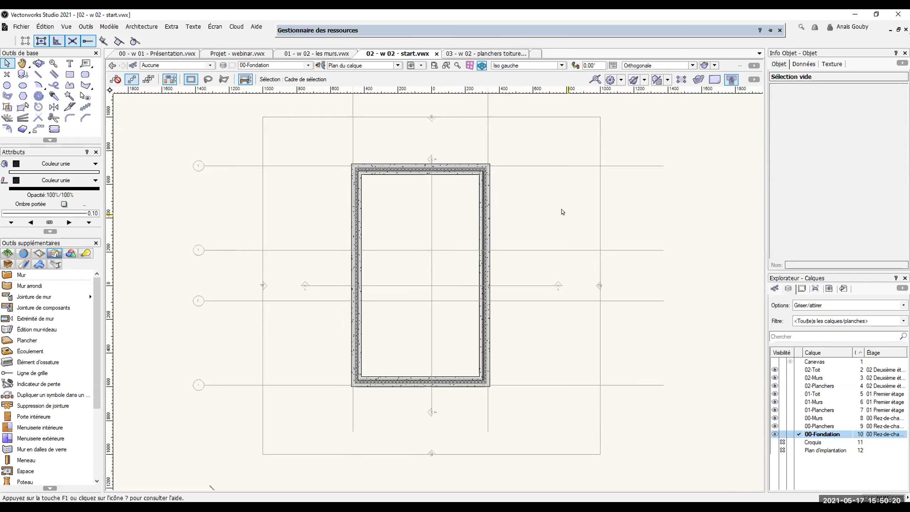
key(KP_1)
click(813, 306)
click(817, 329)
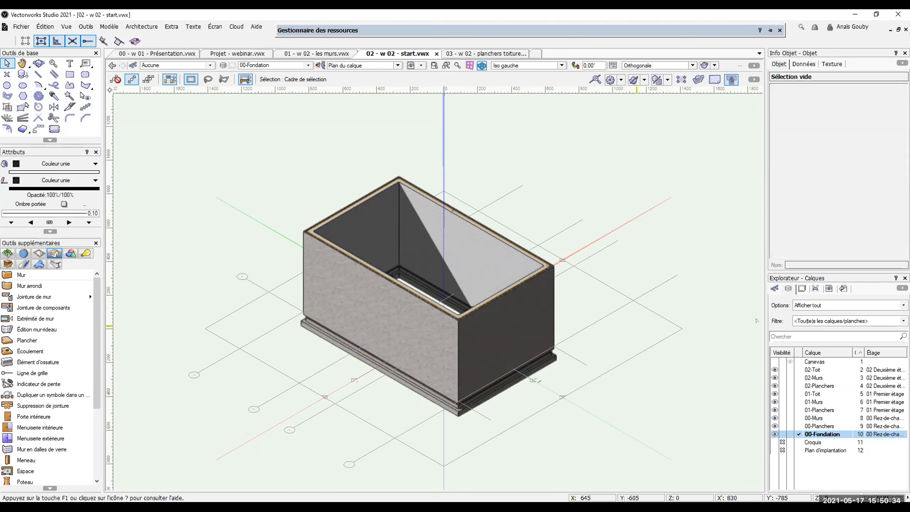
click(802, 304)
click(810, 350)
Step: Select the long front façade wall on 01-Murs and open its wall style for editing
click(372, 288)
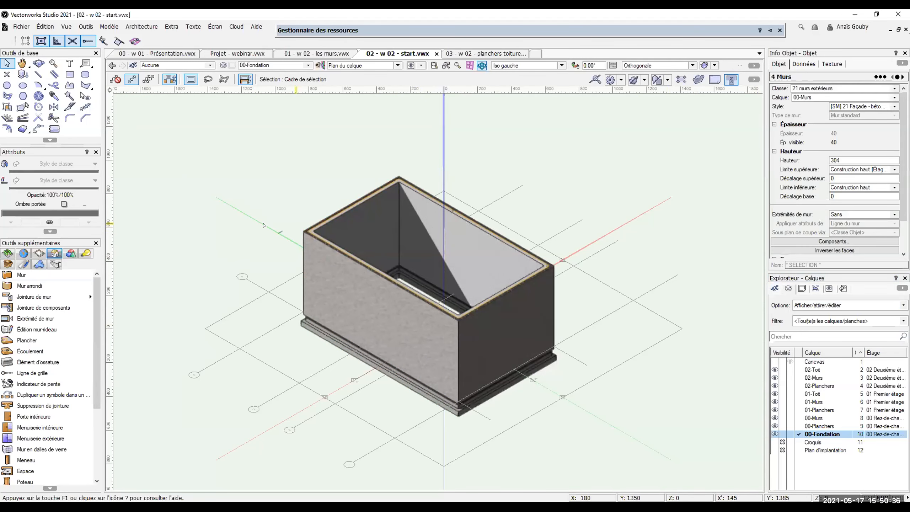
click(240, 231)
click(344, 273)
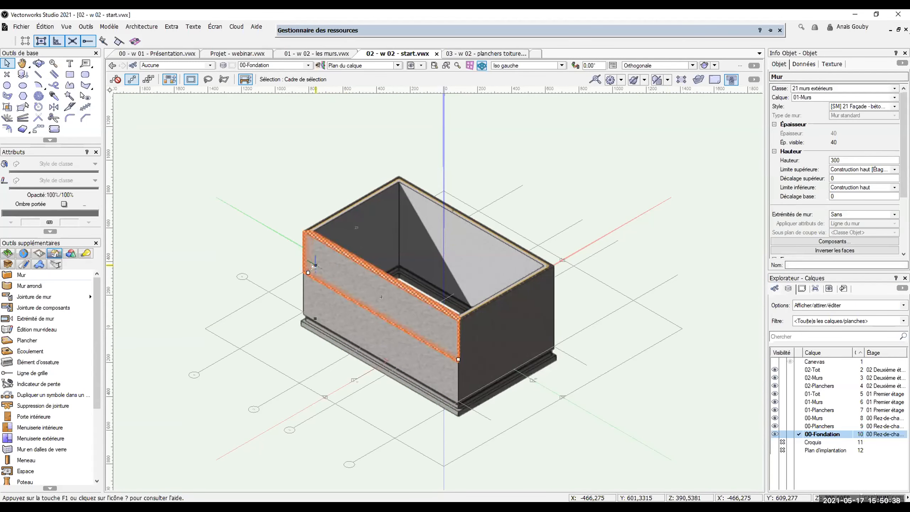
scroll(378, 299, up, 3)
scroll(391, 274, up, 4)
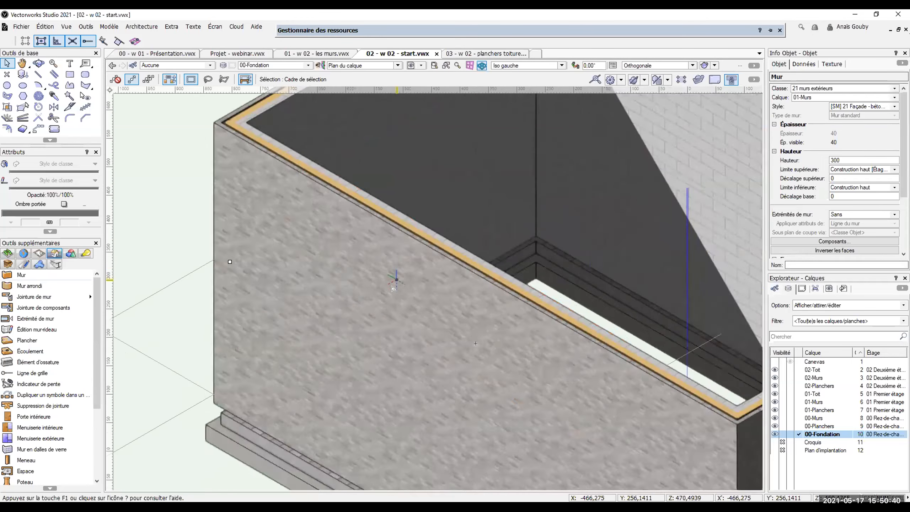
scroll(342, 261, down, 6)
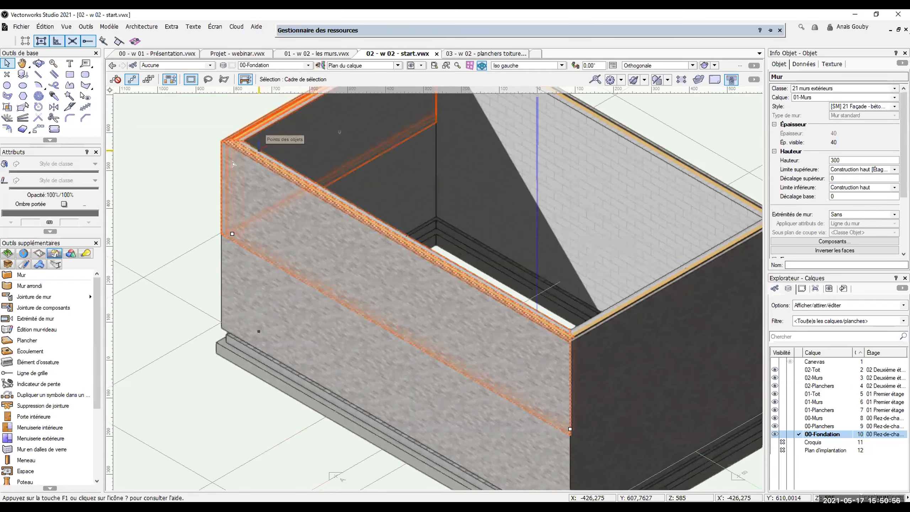
right_click(290, 225)
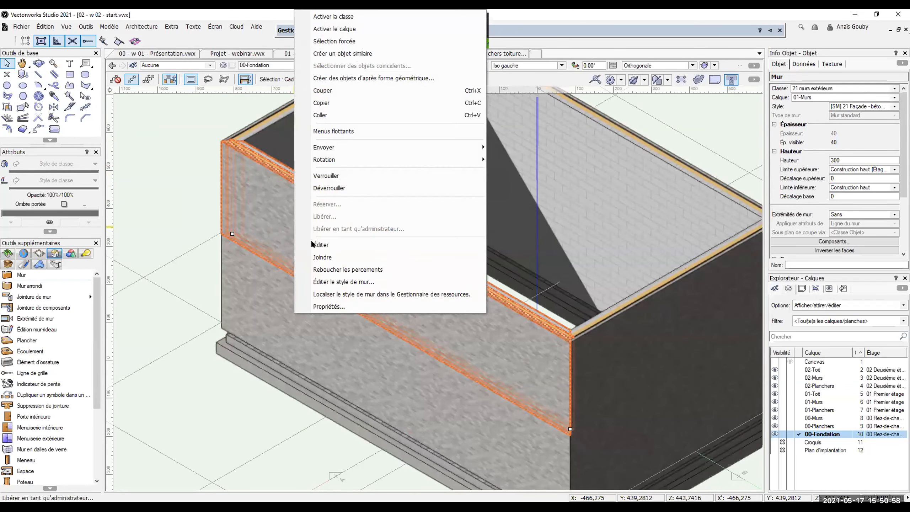
click(327, 278)
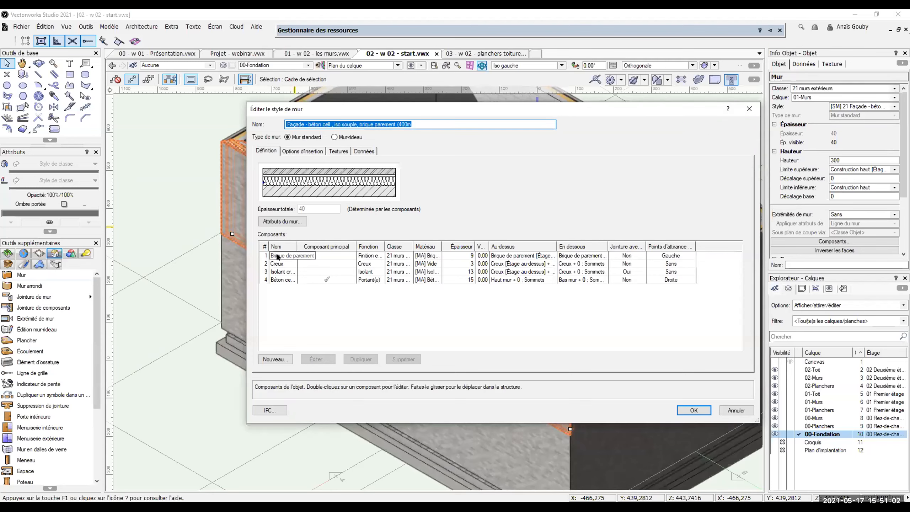
Step: Open the Brique de parement component of the façade wall style for editing and show the choices for its texture
click(352, 256)
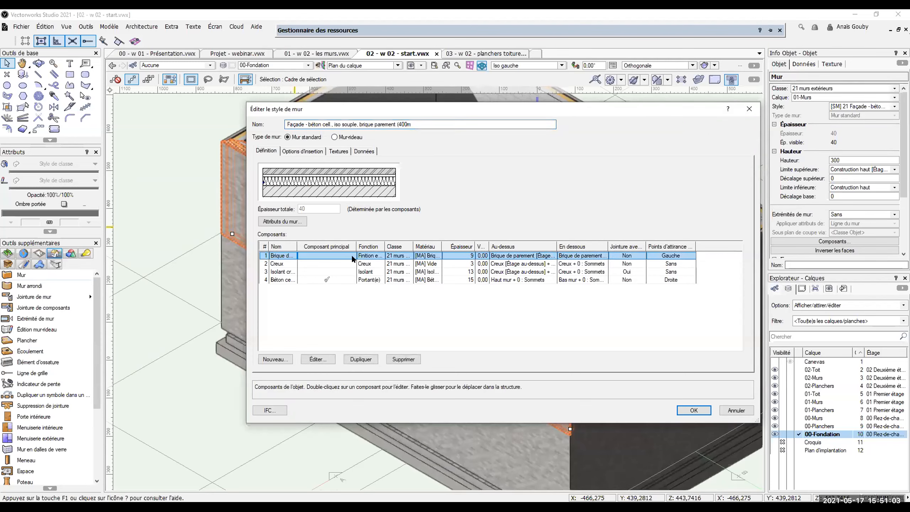
click(317, 358)
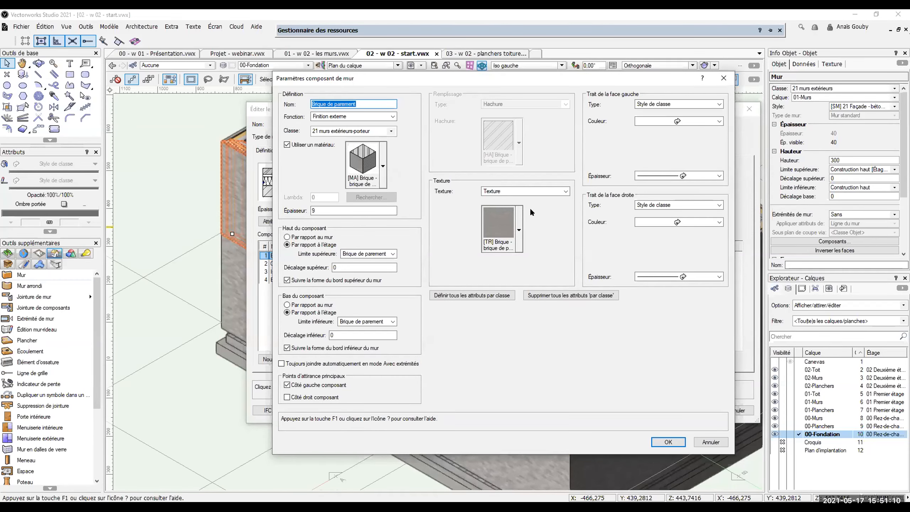
click(518, 227)
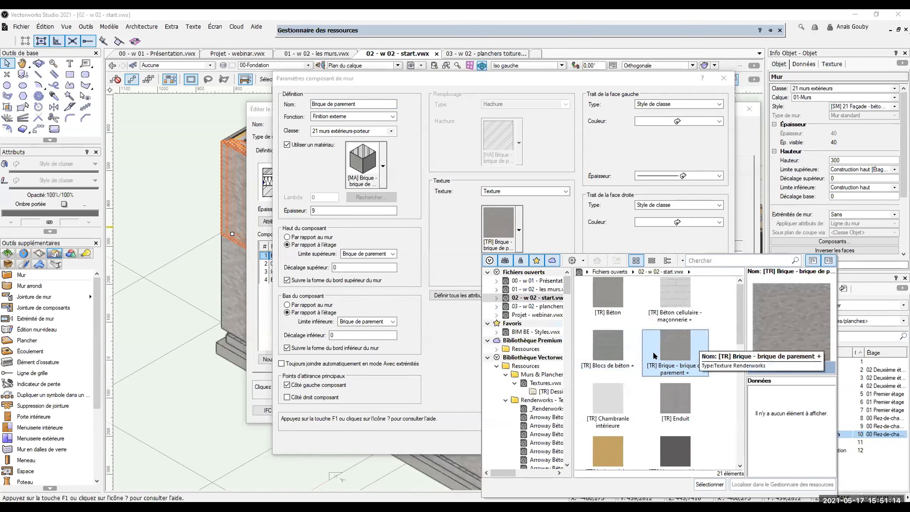
Step: Browse the Arroway masonry and wood floor textures in the library, and leave the component and wall style without saving changes
drag(563, 283, 564, 342)
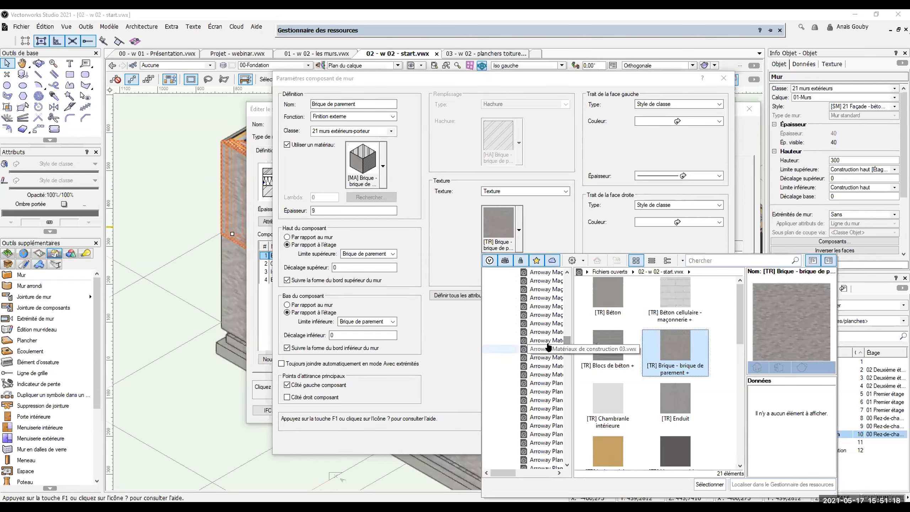
click(546, 348)
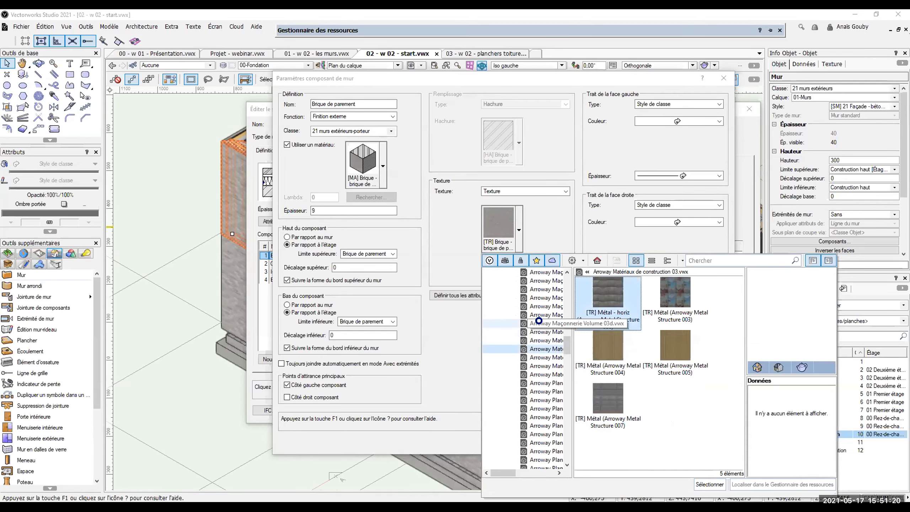
click(539, 322)
click(537, 392)
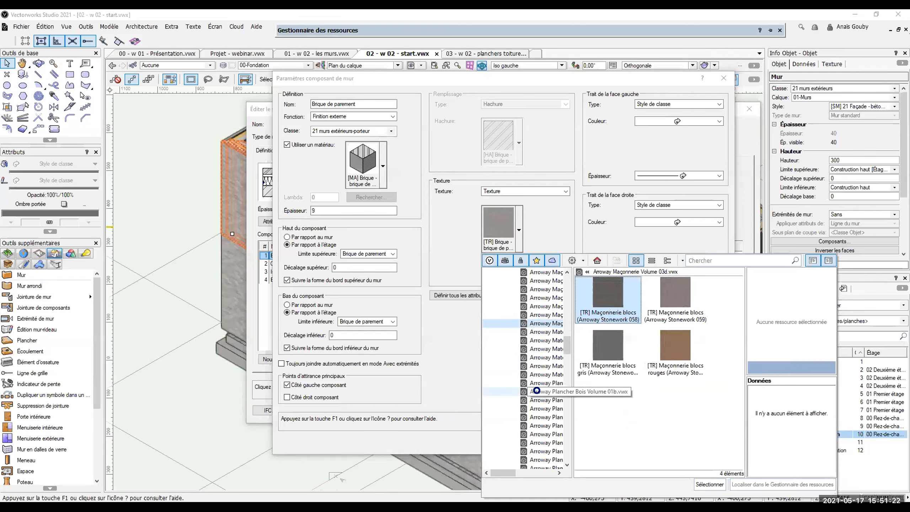
click(538, 426)
scroll(542, 331, down, 2)
scroll(541, 357, up, 5)
scroll(543, 338, up, 5)
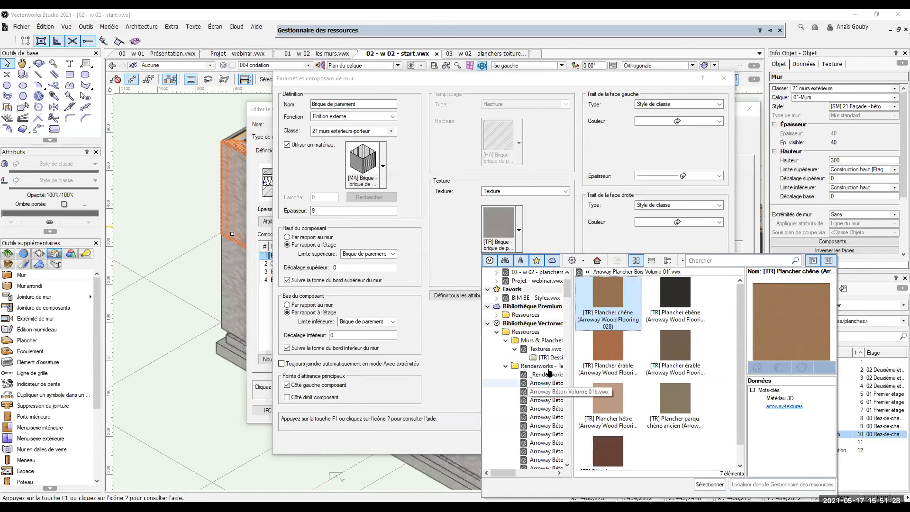
click(697, 260)
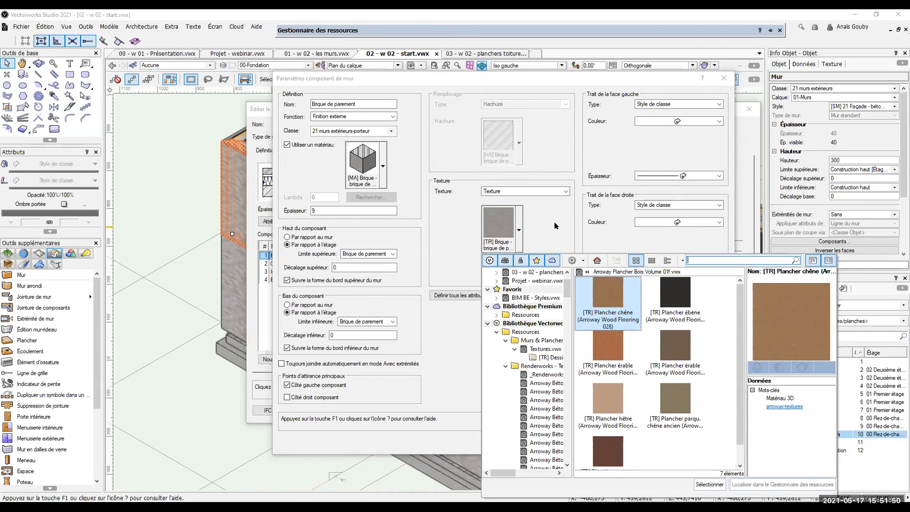
click(479, 216)
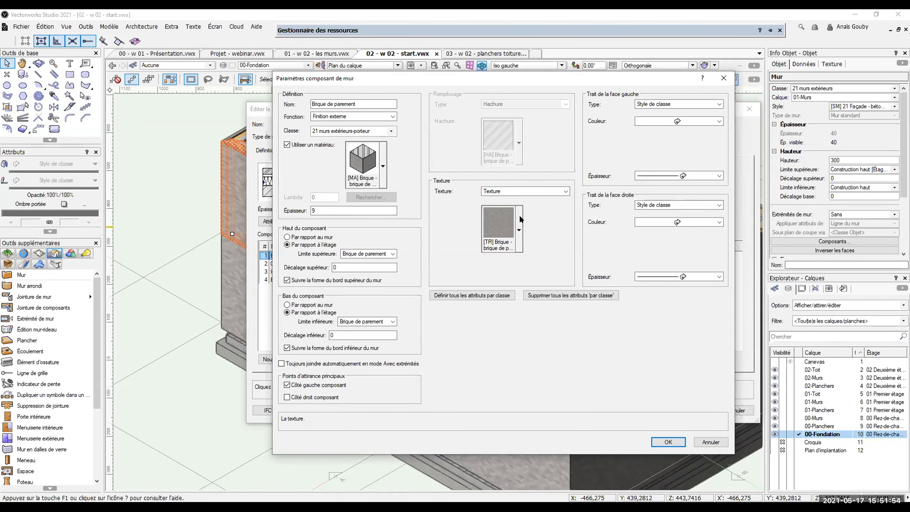
click(708, 441)
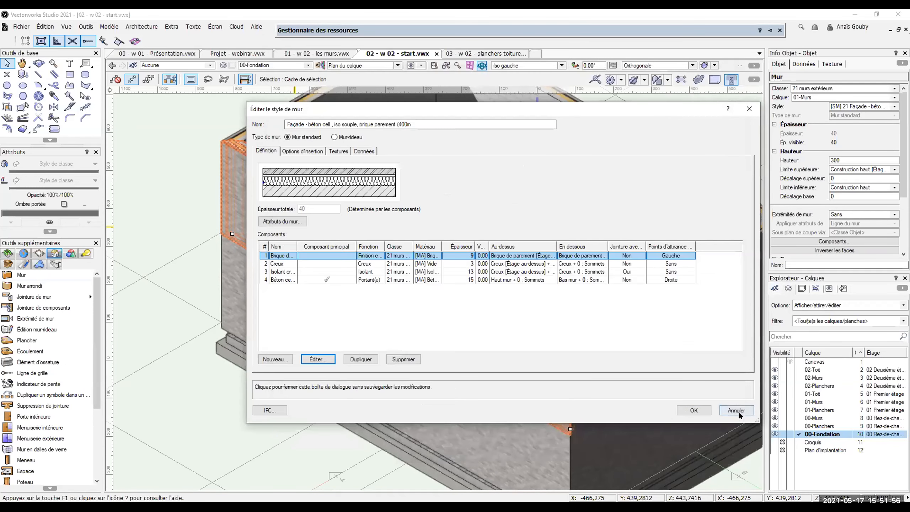
click(736, 410)
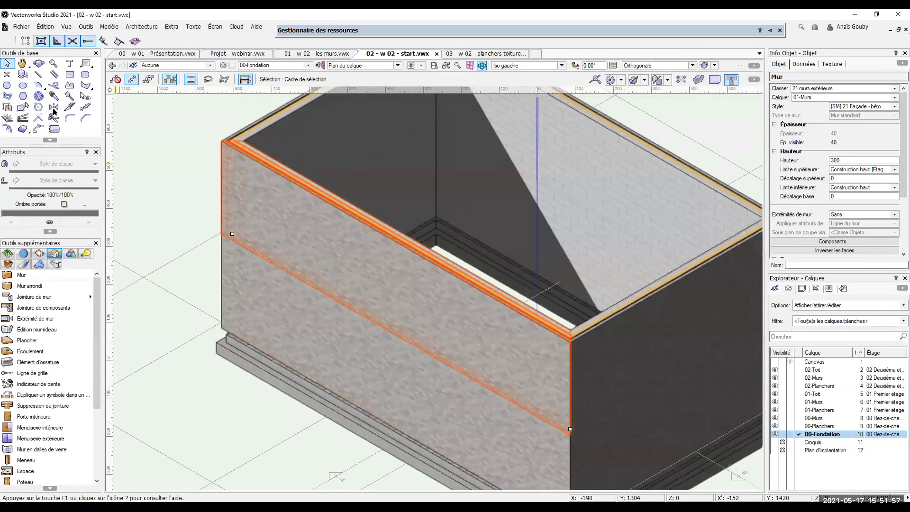
Step: Deselect the façade wall, start the mtextur import and examine the Schilliger Holz green conical cladding texture in the catalogue
click(151, 143)
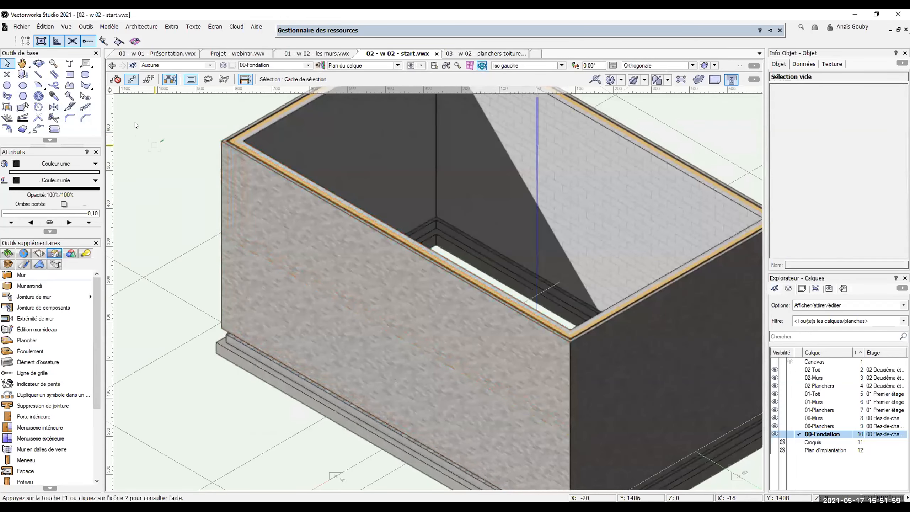
click(20, 27)
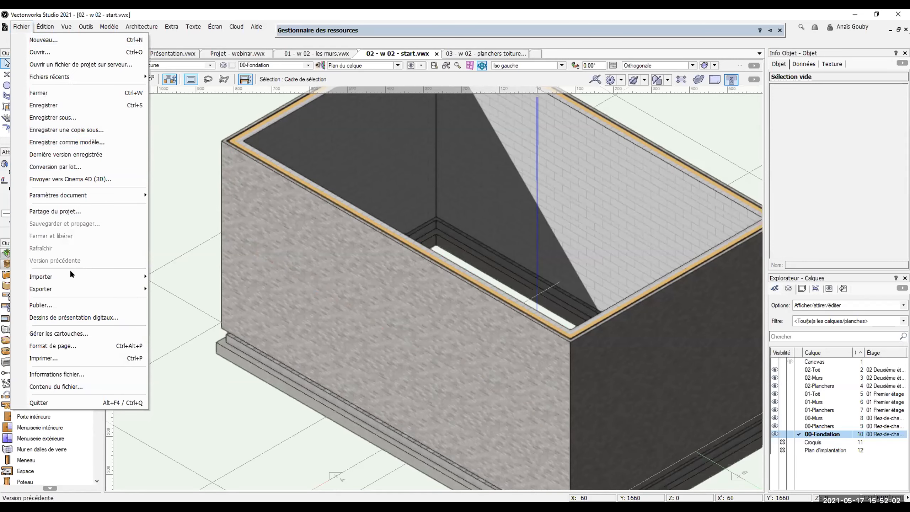
mouse_move(70, 274)
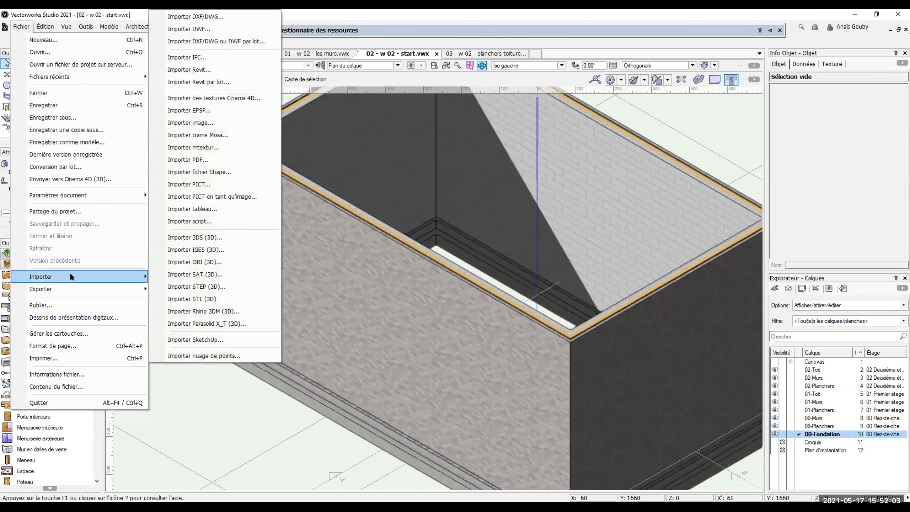
click(216, 147)
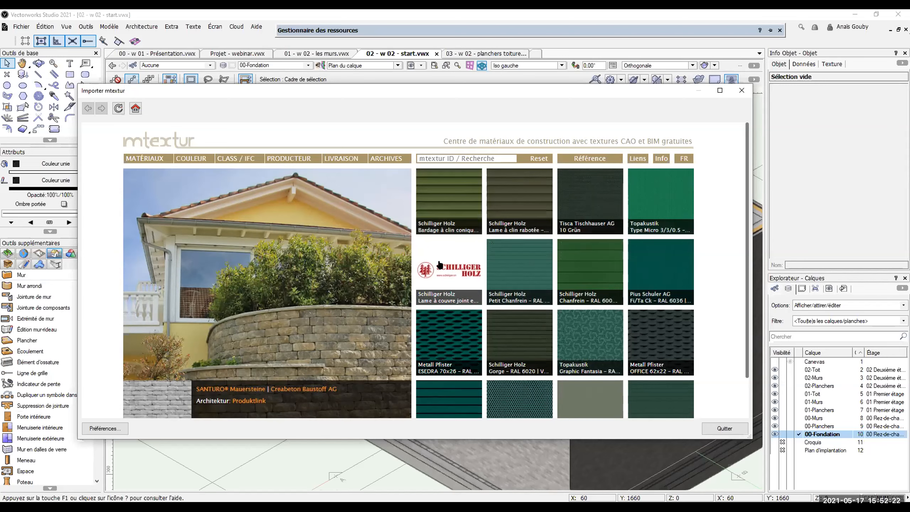
click(451, 178)
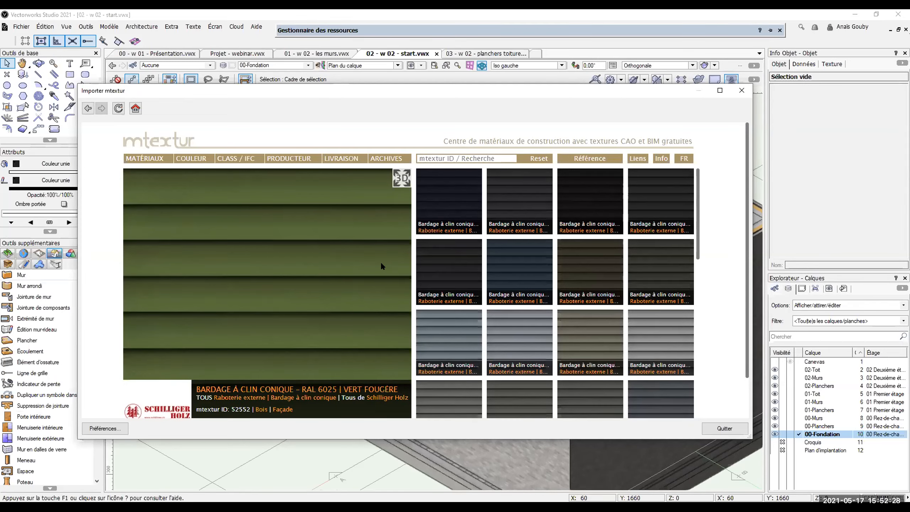
scroll(247, 300, down, 1)
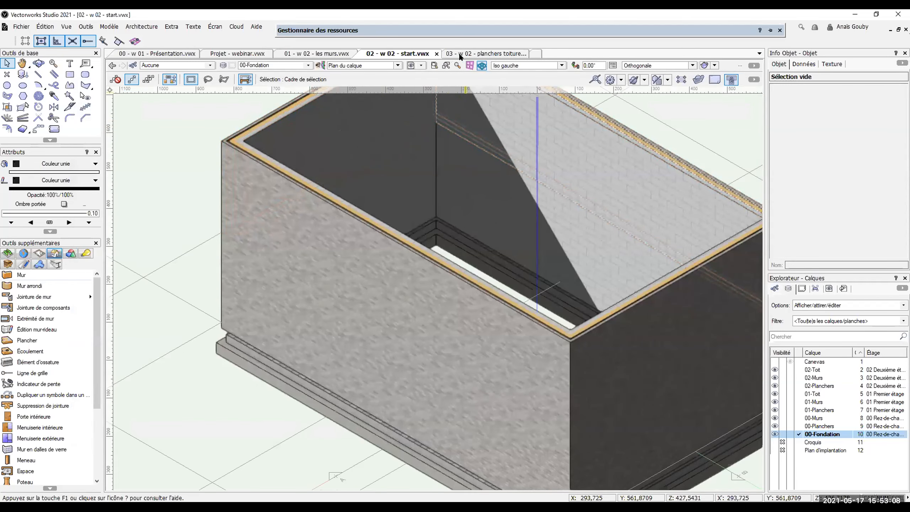
Step: Switch to the file 03 - w 02 - planchers toiture.vwx and recall its saved view 02 Vloerafwerking +01
click(459, 53)
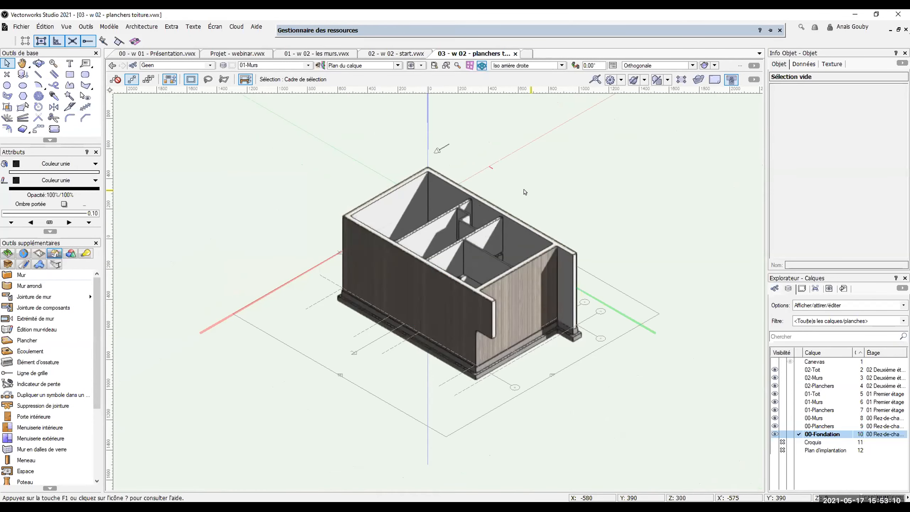
scroll(513, 162, up, 2)
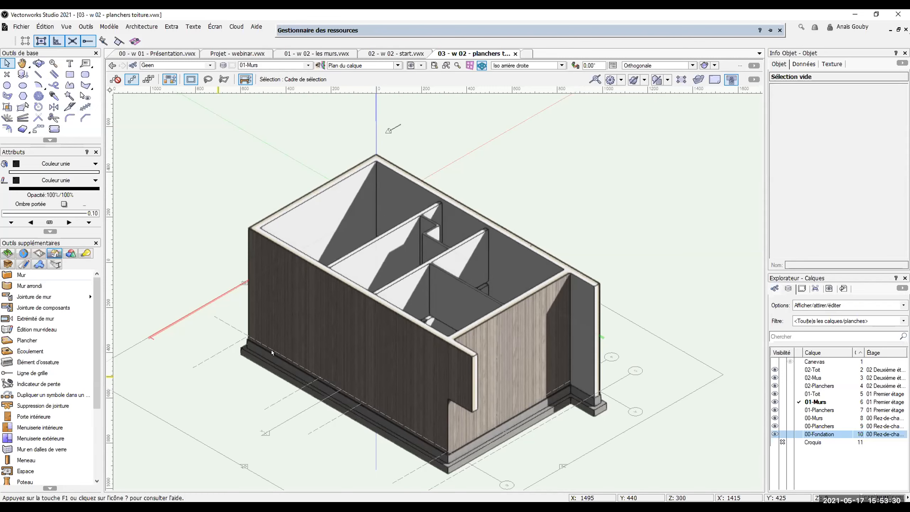
click(798, 424)
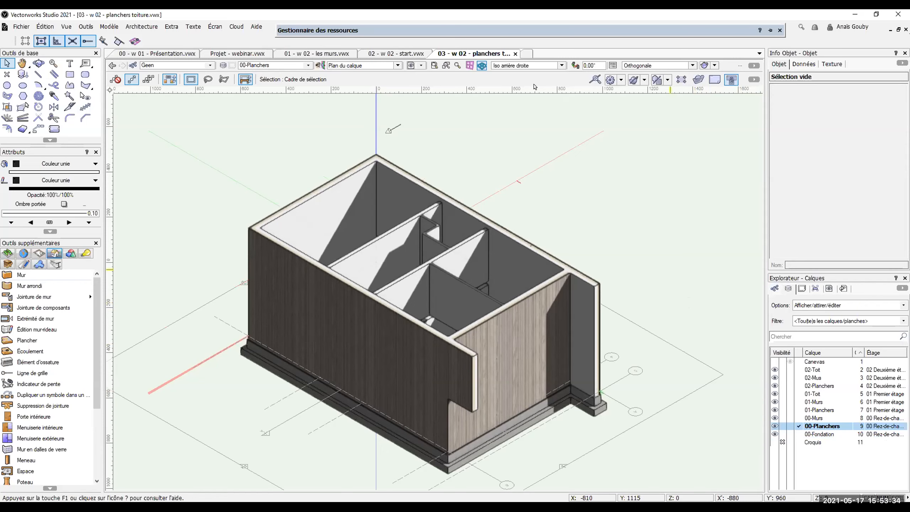
click(421, 65)
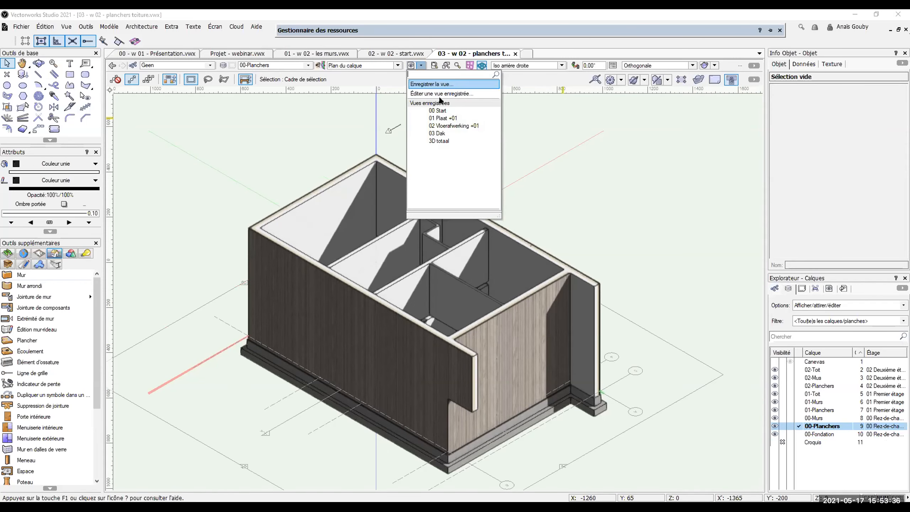
click(432, 126)
click(432, 126)
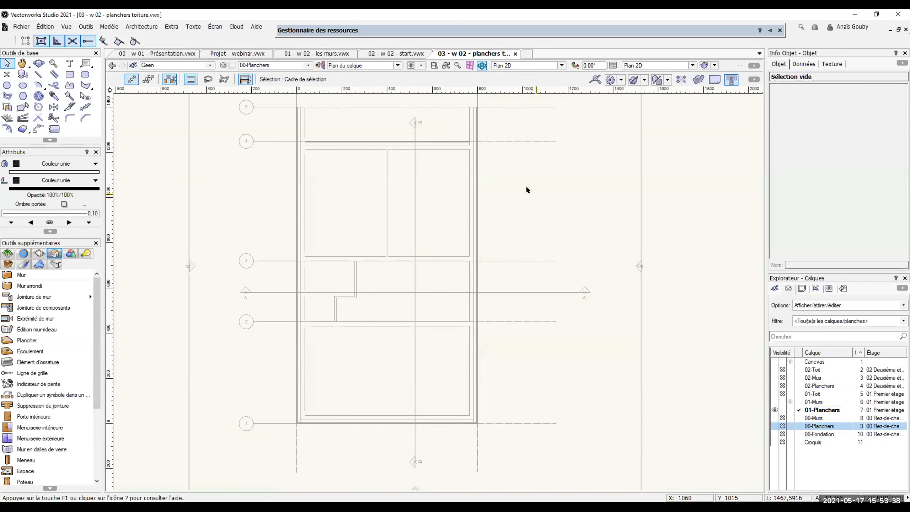
key(x)
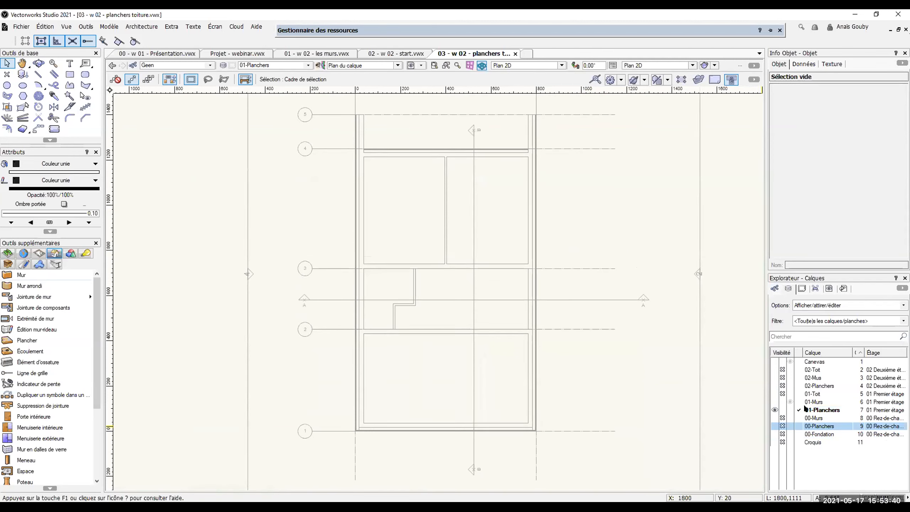
Step: Make 00-Planchers the active layer, show 00-Murs, and hide the 01-Planchers and 01-Murs layers
click(797, 425)
click(775, 418)
click(781, 409)
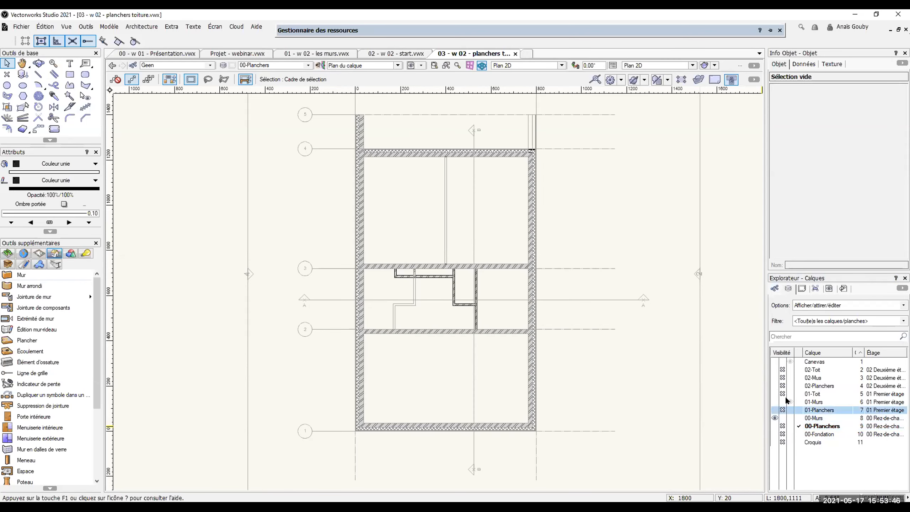
click(782, 401)
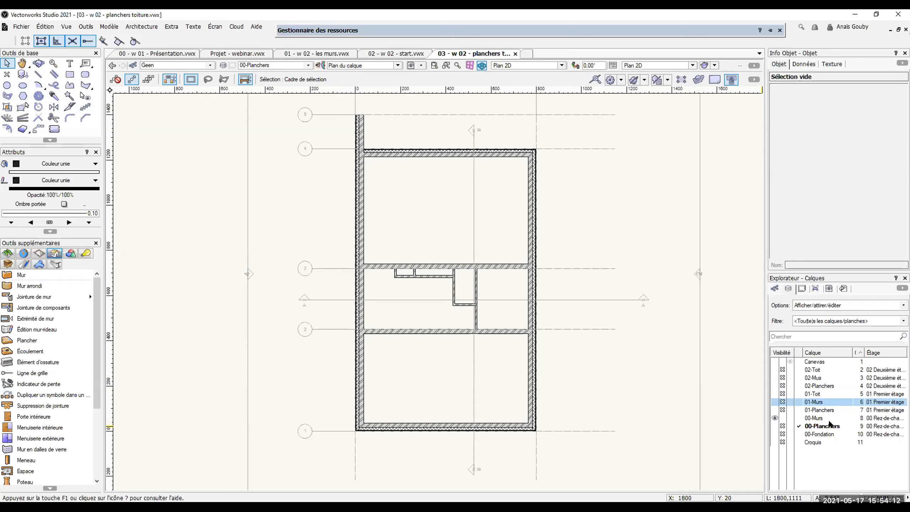
click(814, 425)
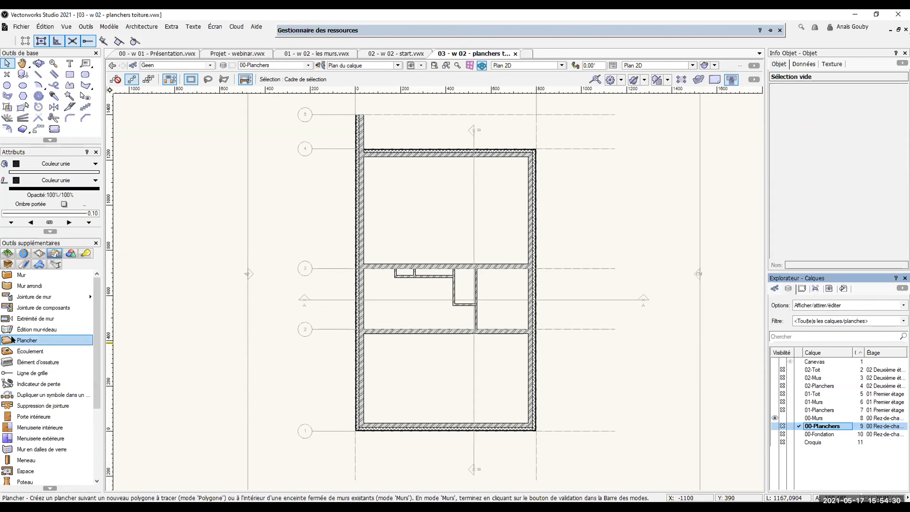
Step: Create a floor bounded by the ground-floor exterior walls on 00-Planchers with the Plancher tool and style [SP] 23 Plancher - hourdis (200mm)
click(26, 341)
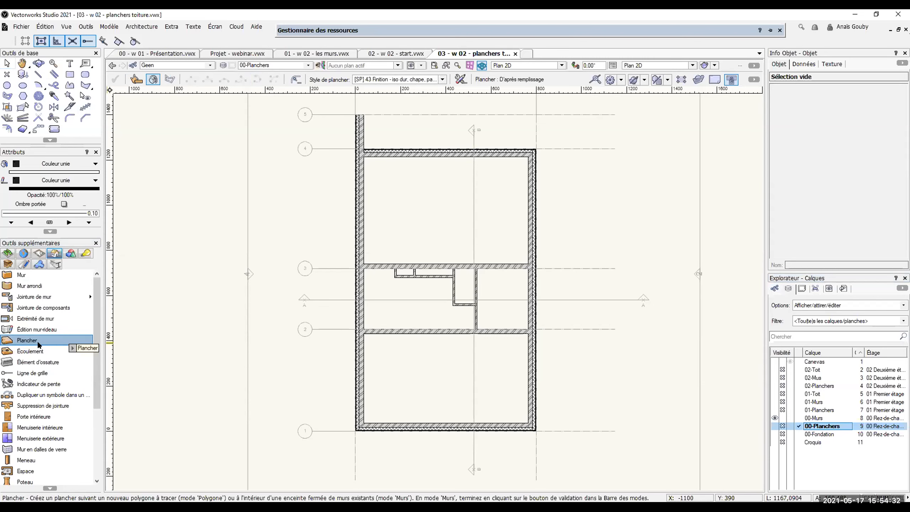
click(135, 78)
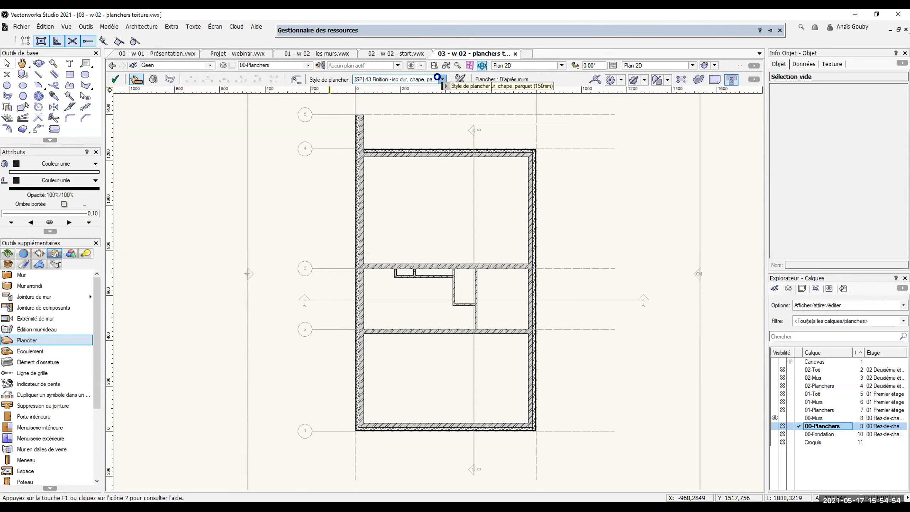
click(437, 79)
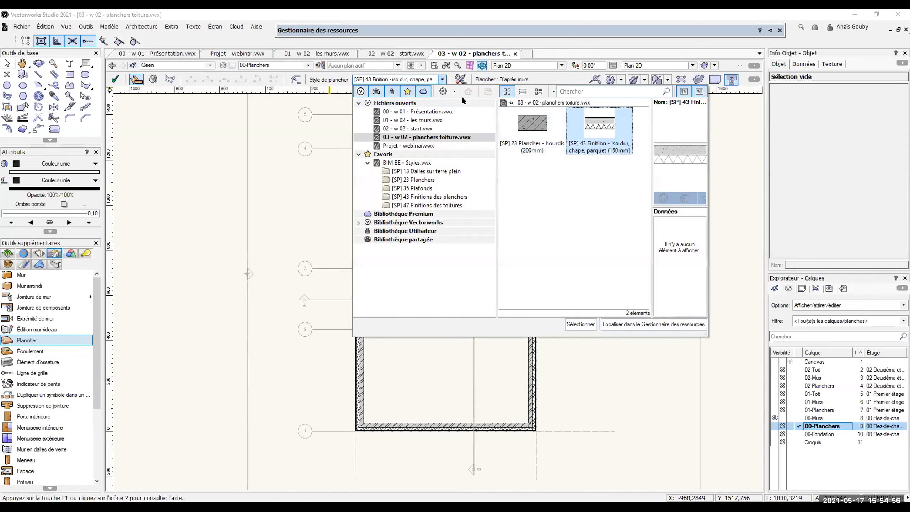
click(535, 126)
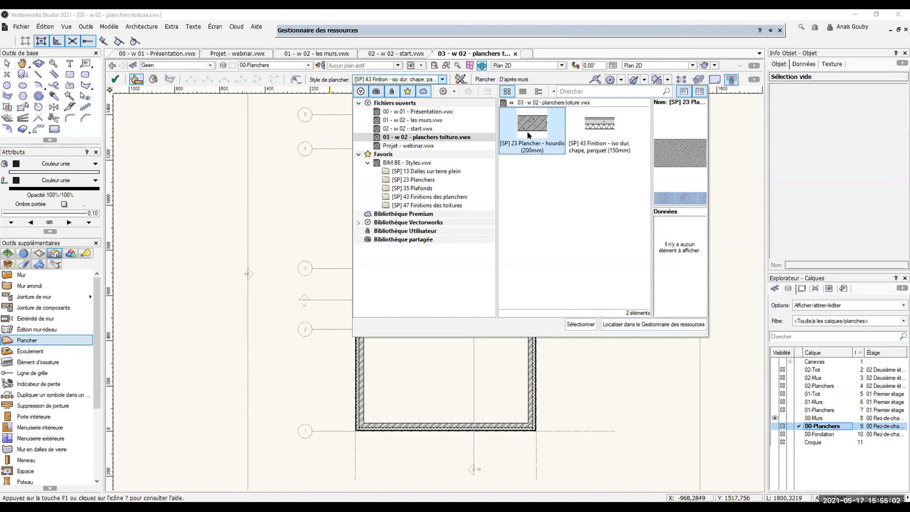
click(577, 324)
click(394, 154)
click(532, 286)
click(402, 426)
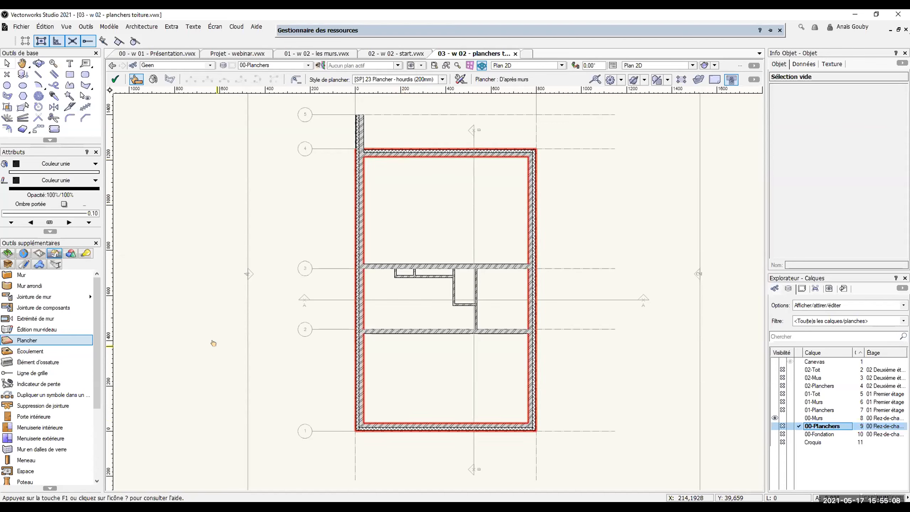
click(114, 78)
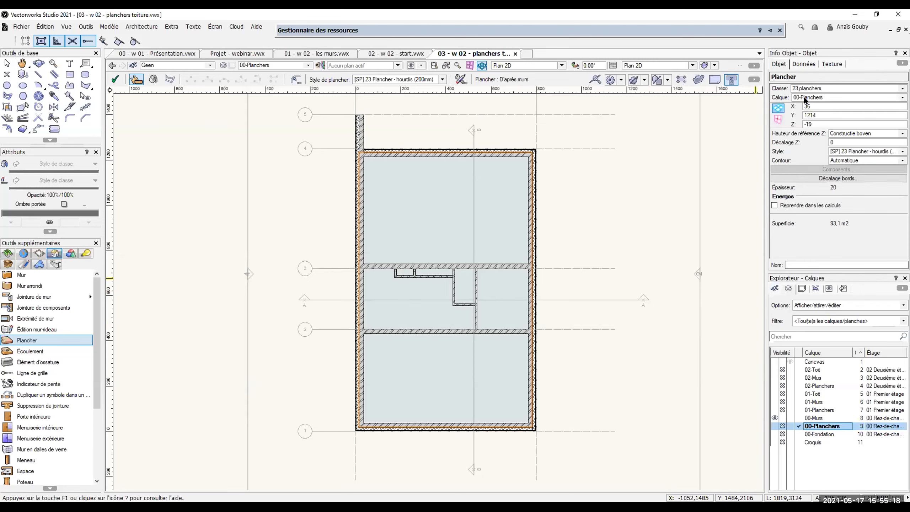
click(6, 63)
click(299, 327)
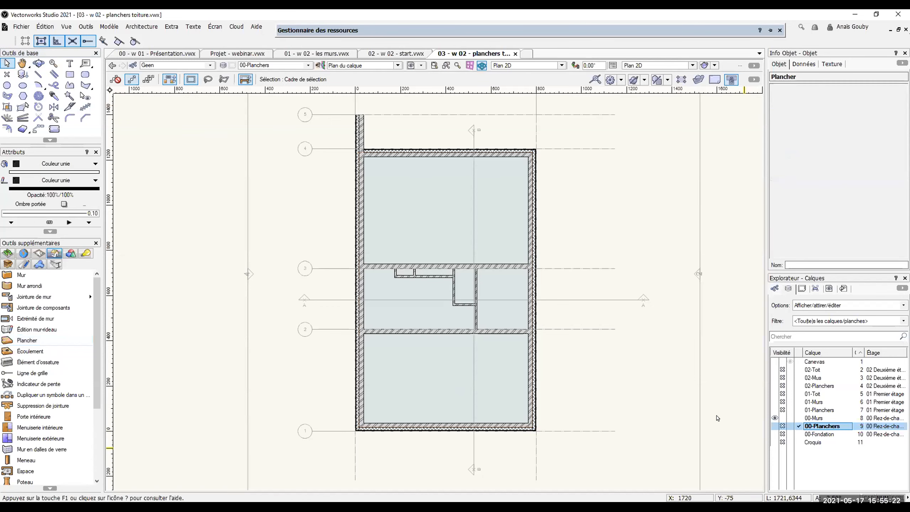
Step: Make 01-Planchers the active layer, show the 01-Murs layer and hide the 00-Murs layer
click(798, 410)
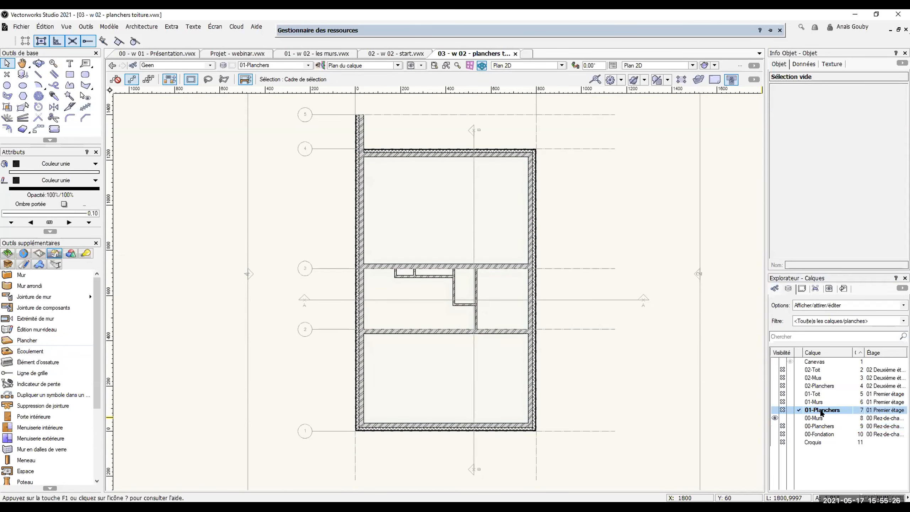
click(775, 402)
click(781, 418)
click(782, 418)
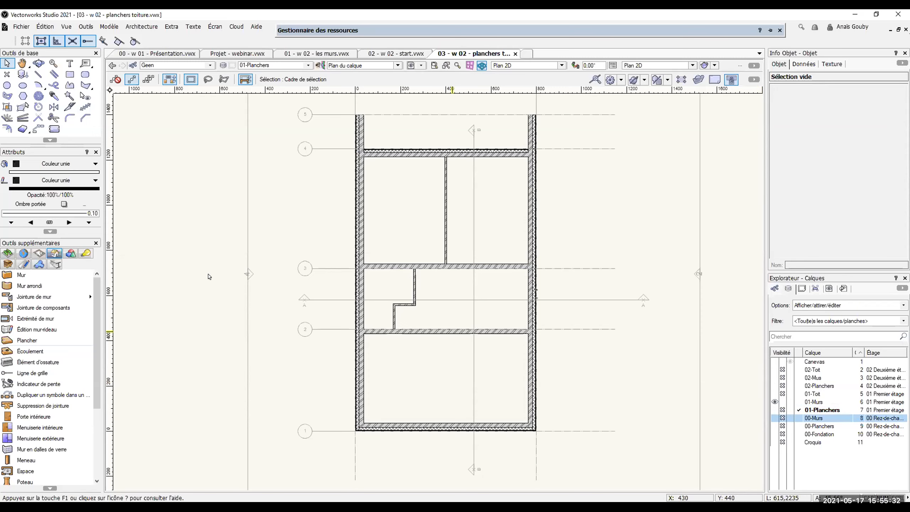
Step: Create a floor bounded by the first-floor exterior walls on 01-Planchers with the style [SP] 23 Plancher - hourdis (200mm)
click(27, 340)
click(356, 200)
click(533, 215)
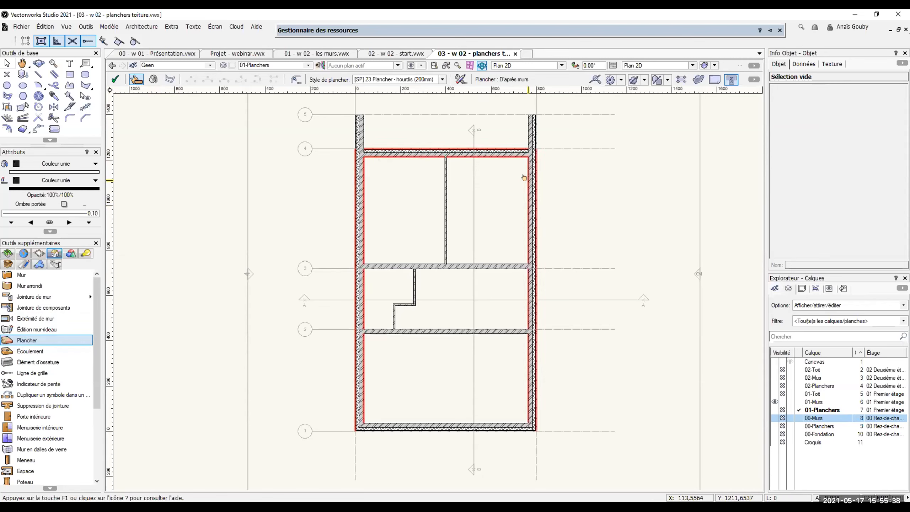
click(466, 427)
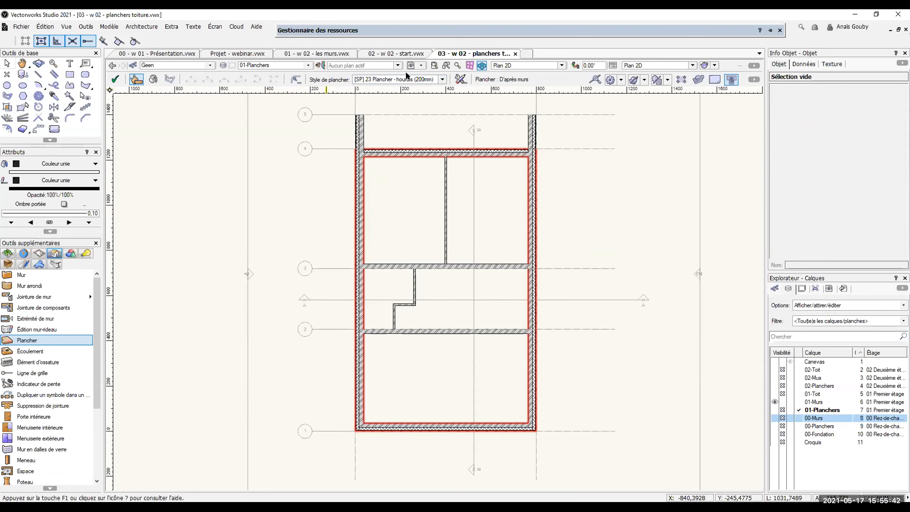
click(116, 77)
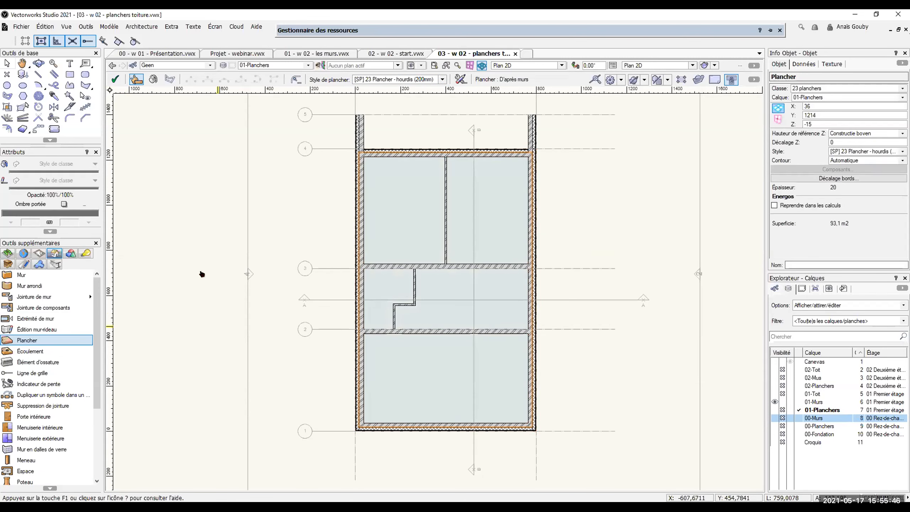
click(7, 62)
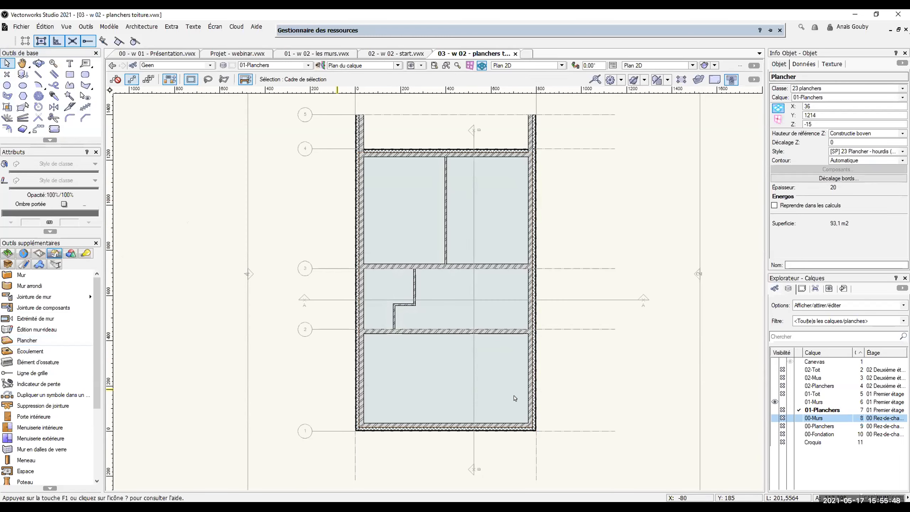
click(600, 374)
key(3)
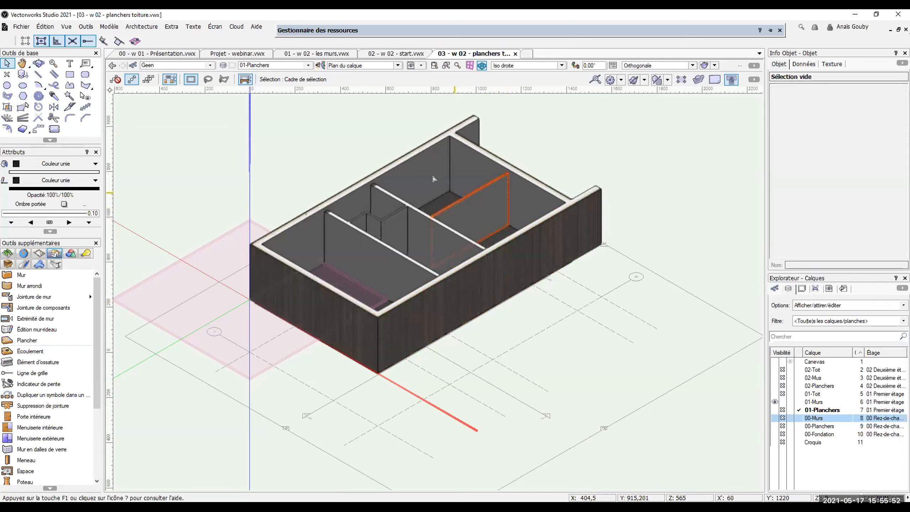
scroll(441, 213, up, 3)
scroll(563, 291, down, 5)
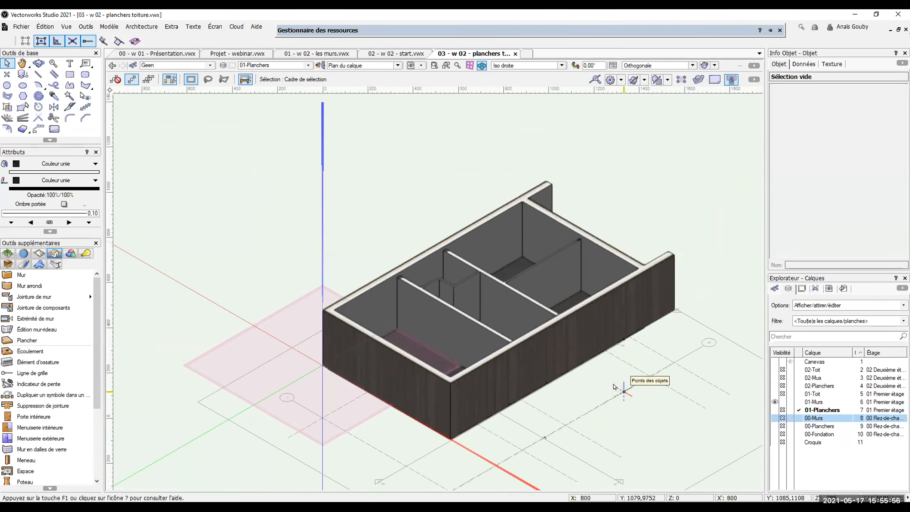
key(0)
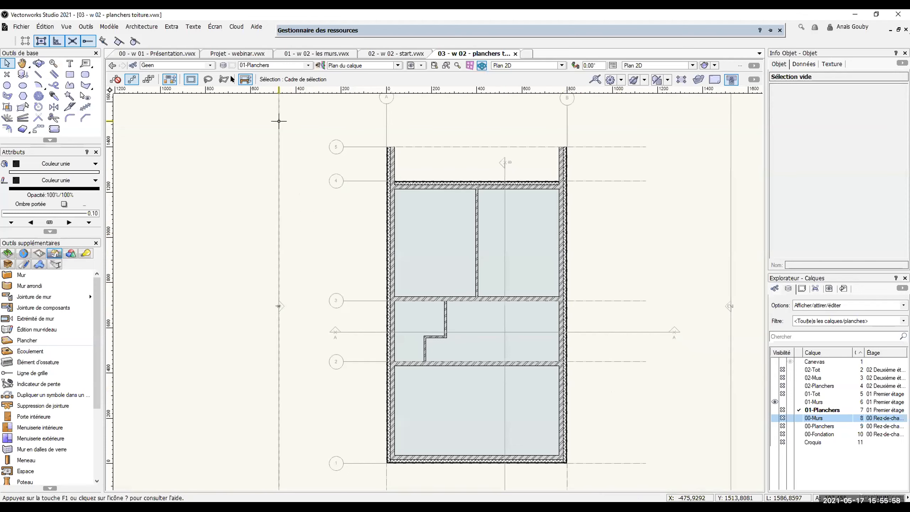
Step: Review the floor style slides in 00 - w 01 - Présentation.vwx using saved views D - planchers and D' - planchers suite, and return to the project file
click(153, 54)
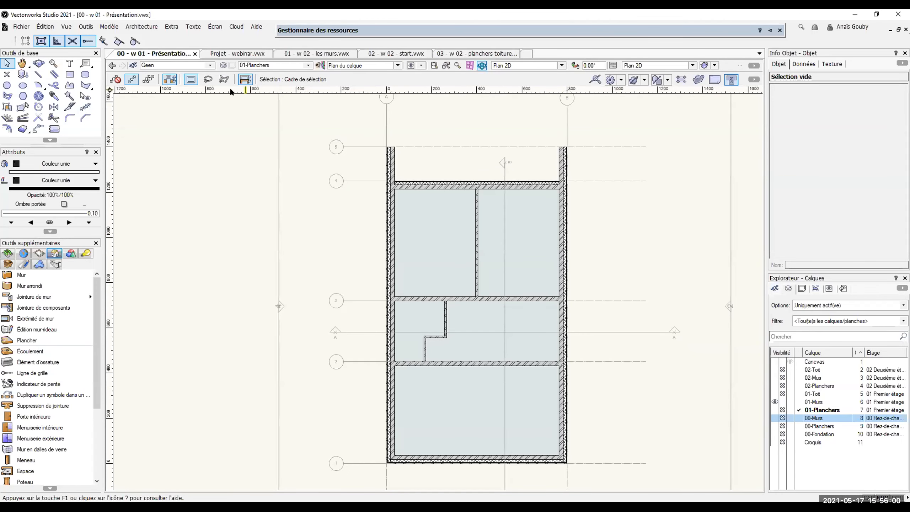
click(420, 66)
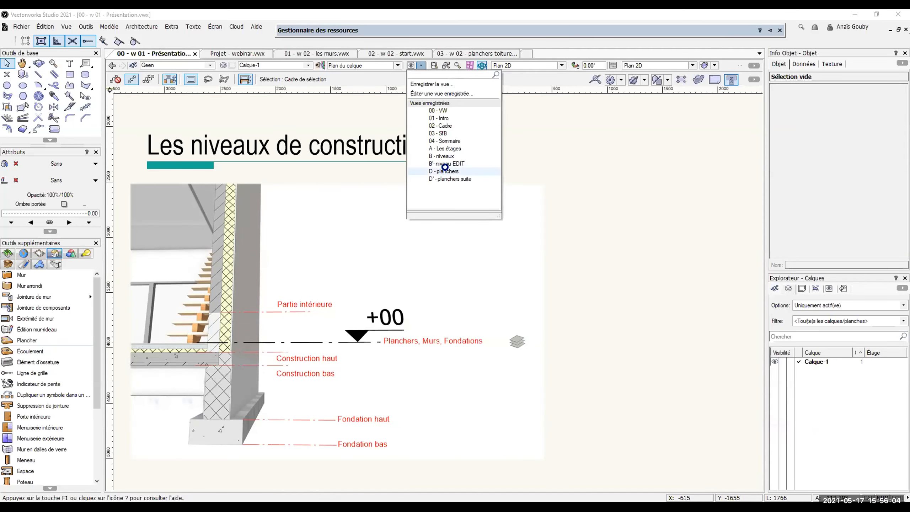
click(443, 172)
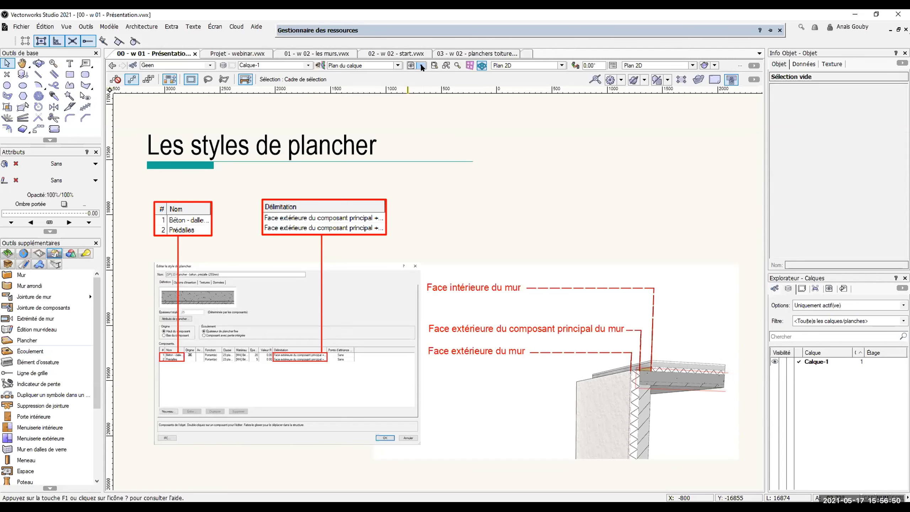
click(421, 65)
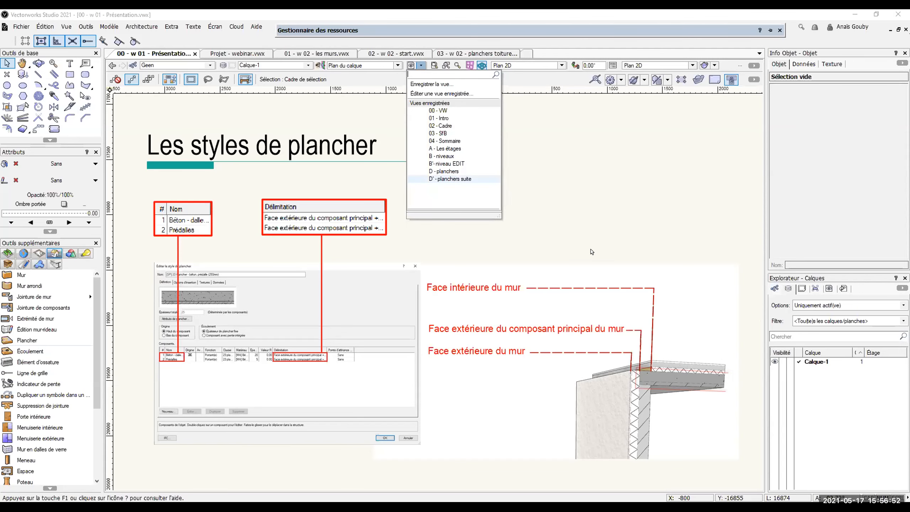
click(451, 178)
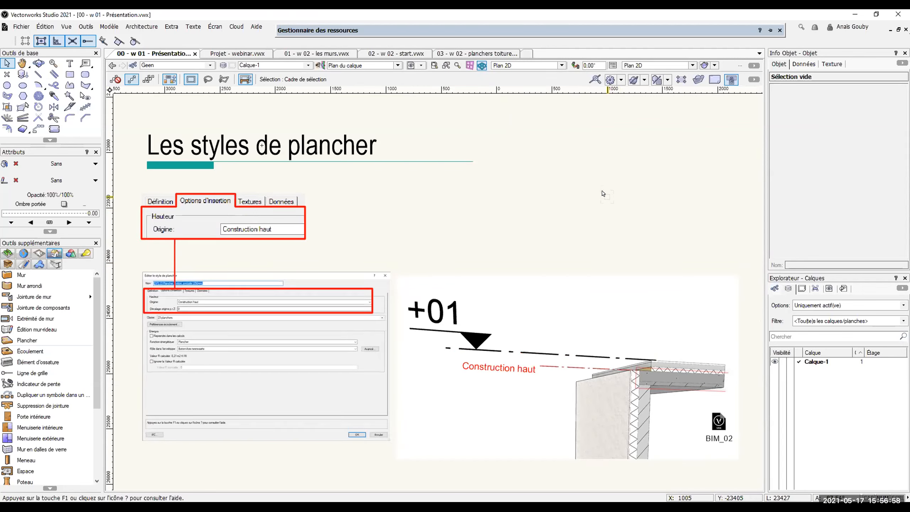
click(421, 65)
click(450, 179)
click(455, 54)
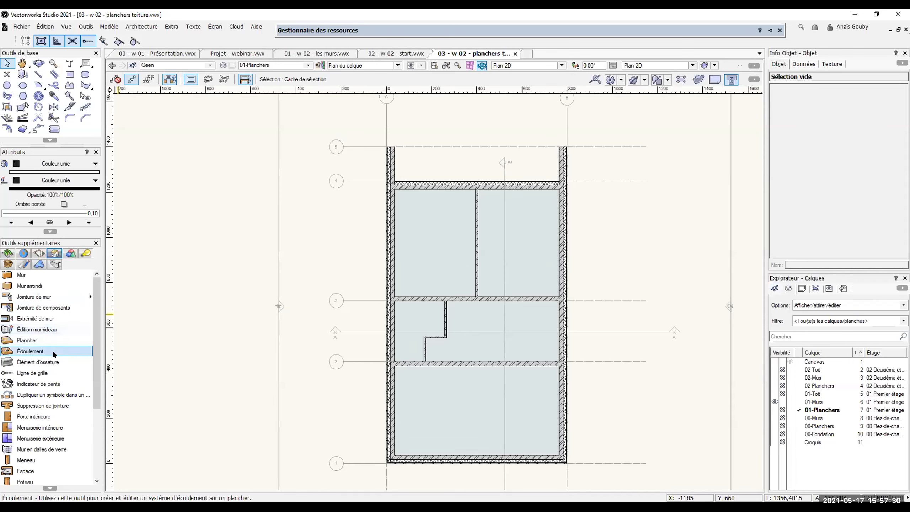
Step: Fill each first-floor room with a floor finish in the style [SP] 43 Finition - iso dur, chape, parquet (150mm), using the D'après remplissage mode
click(25, 341)
click(25, 341)
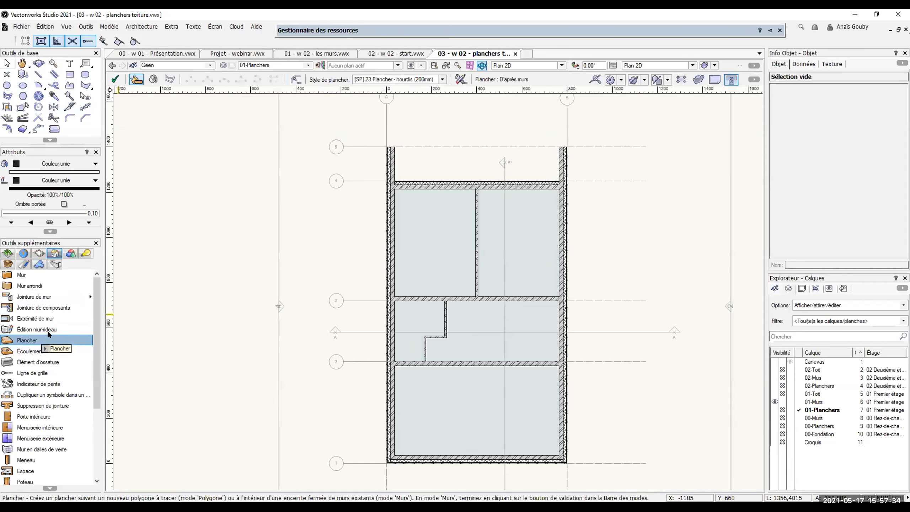
click(153, 79)
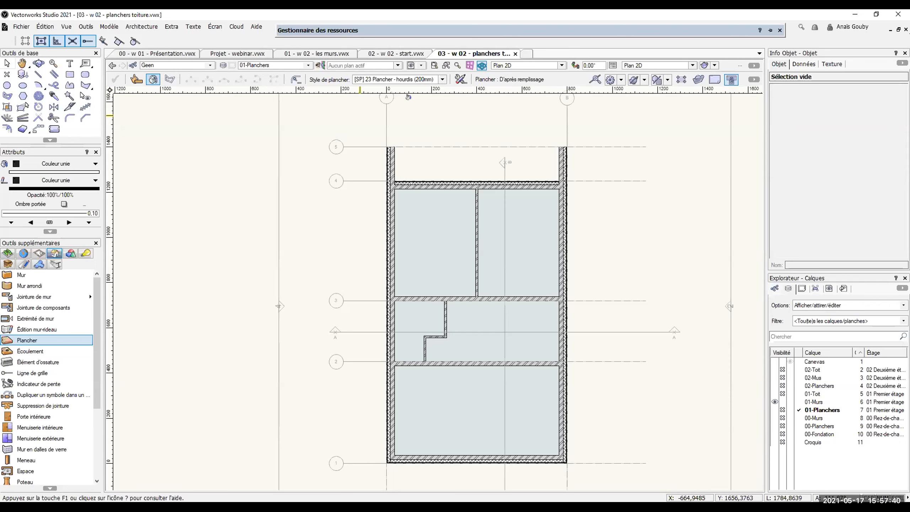
click(596, 130)
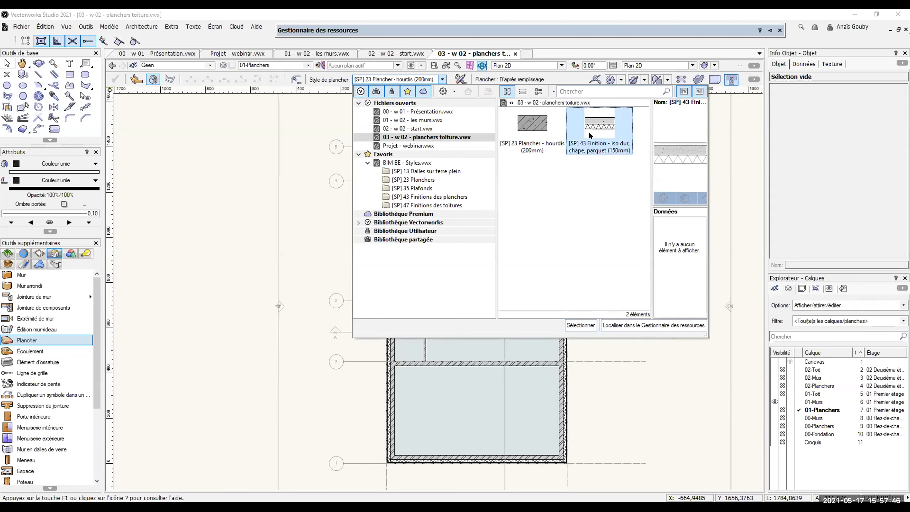
click(449, 241)
click(506, 230)
click(413, 316)
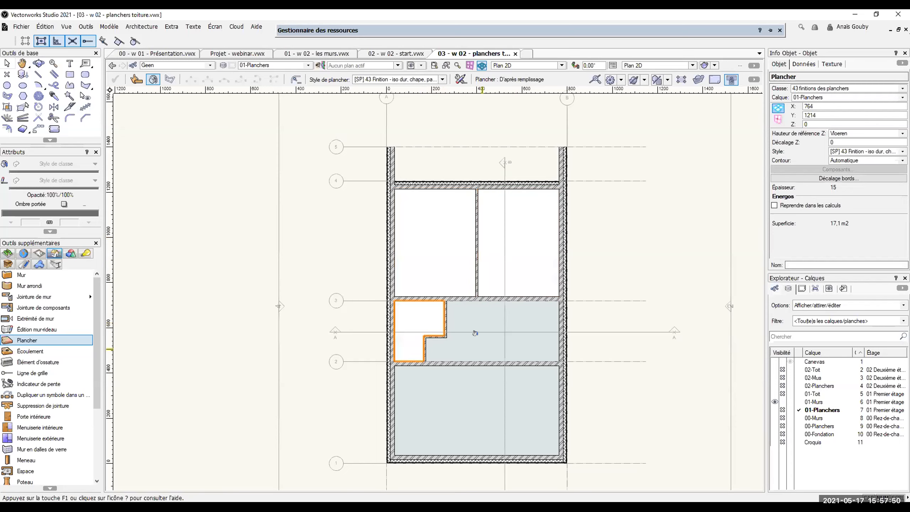
click(474, 332)
click(433, 392)
key(x)
click(248, 185)
Step: Inspect the first-floor finishes in a rotated 3D view with the 01-Murs layer hidden
scroll(248, 185, down, 2)
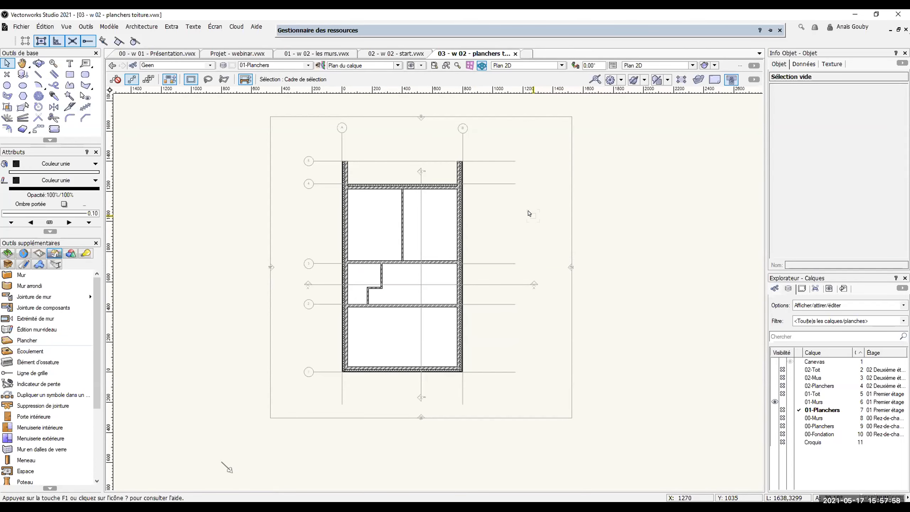
key(KP_3)
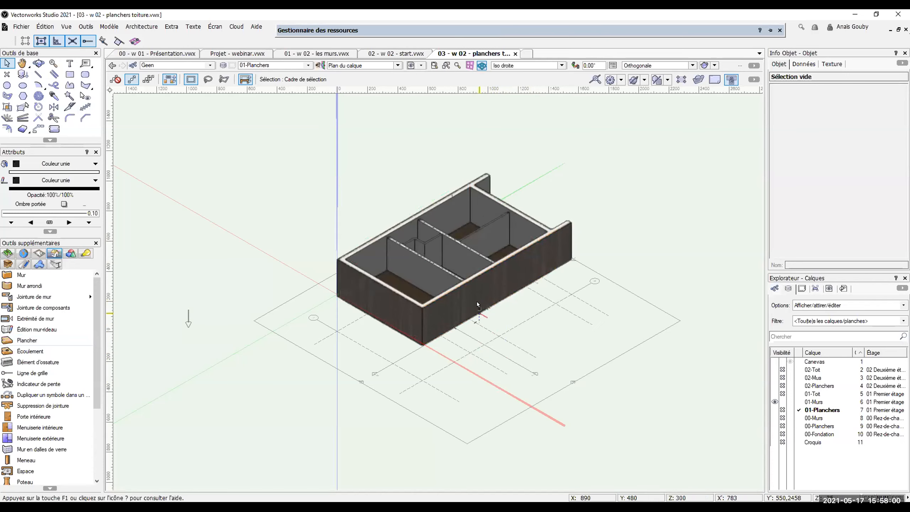
scroll(480, 306, up, 2)
key(shift+c)
drag(505, 349, 452, 416)
key(x)
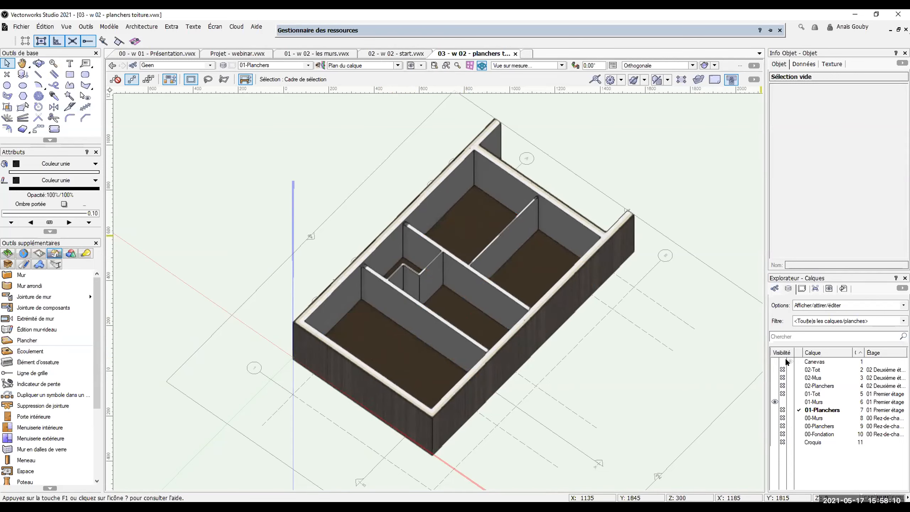
click(782, 401)
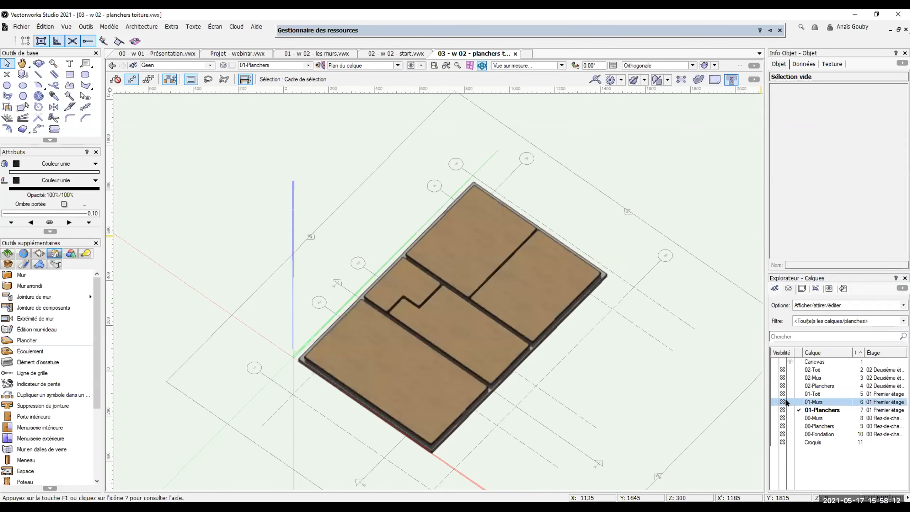
click(789, 402)
click(782, 401)
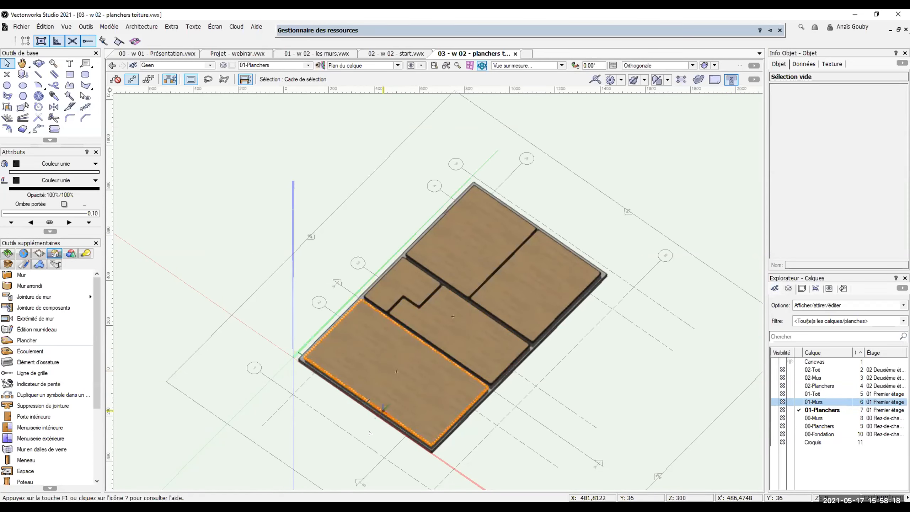
scroll(392, 442, up, 2)
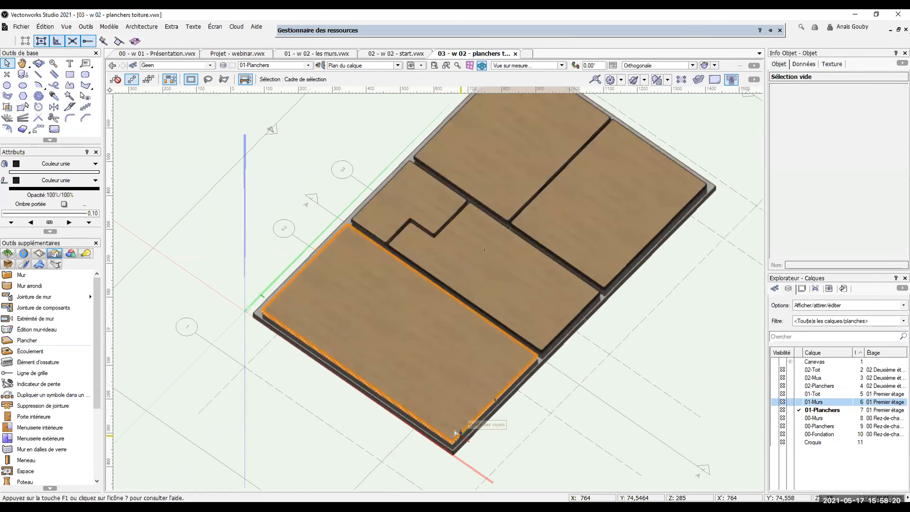
click(425, 185)
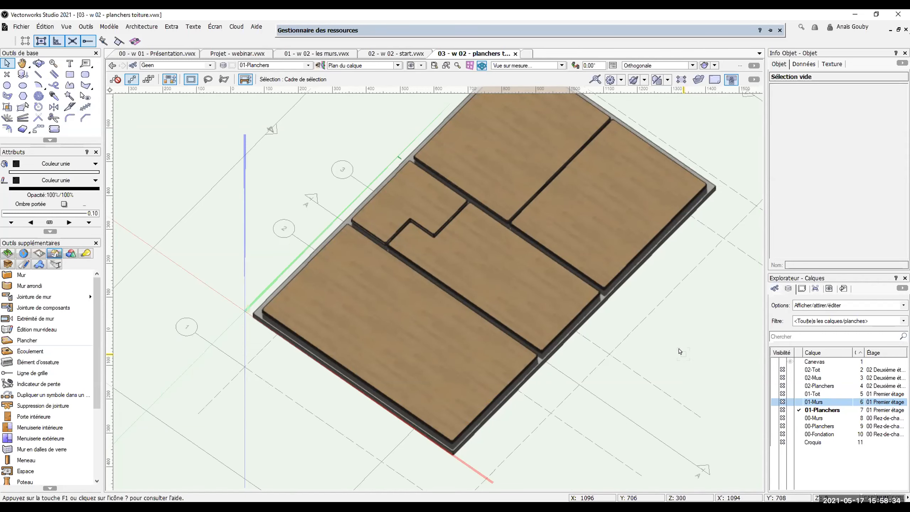
Step: Show the 01-Murs layer and shift the partition wall between the two rear rooms in the positive X direction
click(774, 402)
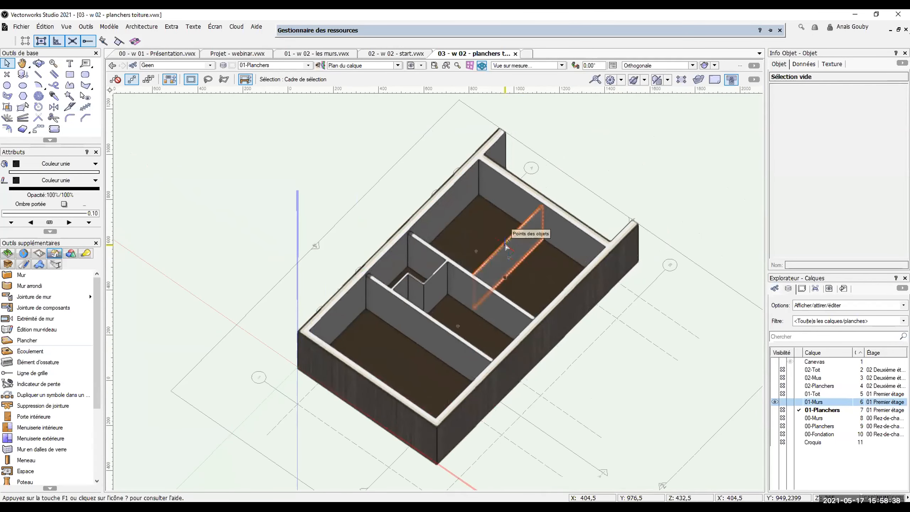
click(505, 246)
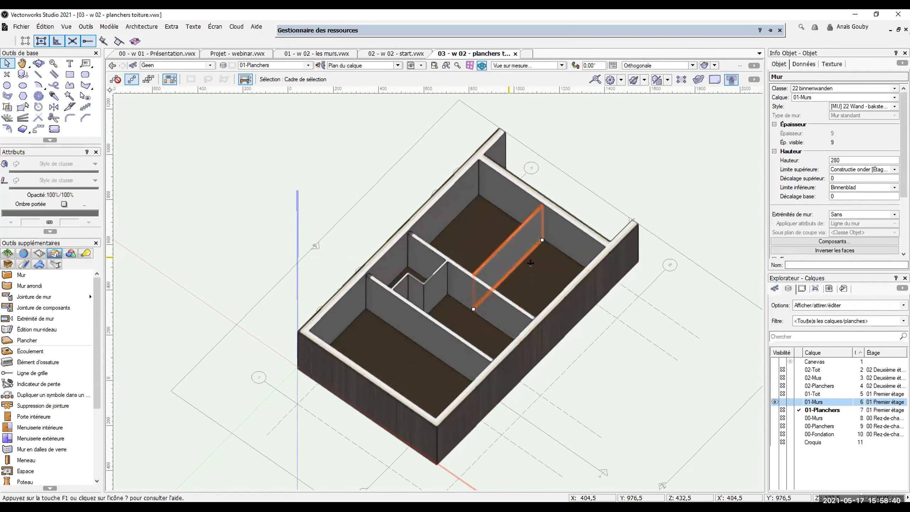
drag(531, 262, 530, 263)
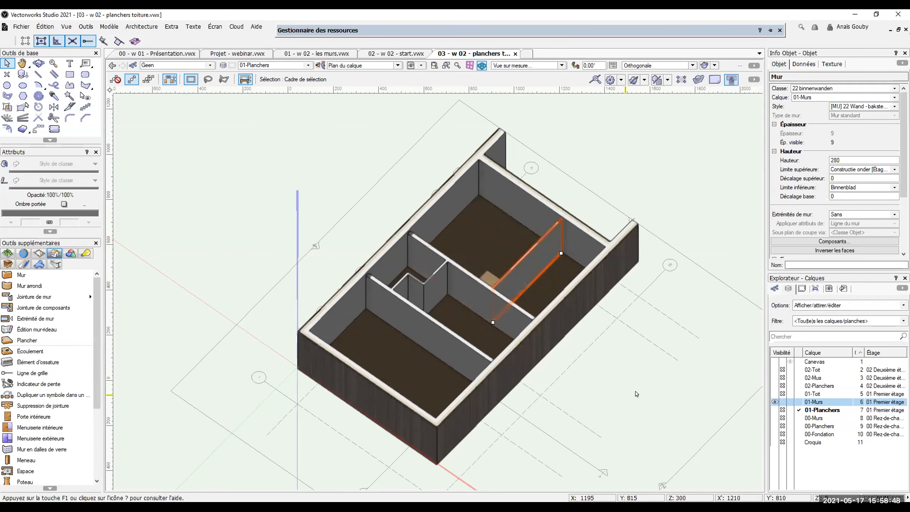
click(687, 211)
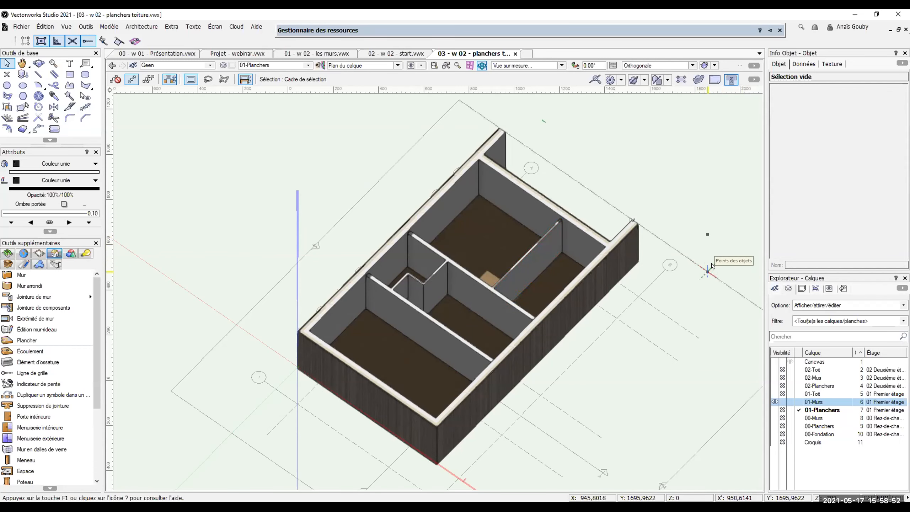
Step: Recall the saved view that shows the first-floor walls in Iso arrière droite with 01-Murs as the active layer
scroll(632, 154, down, 2)
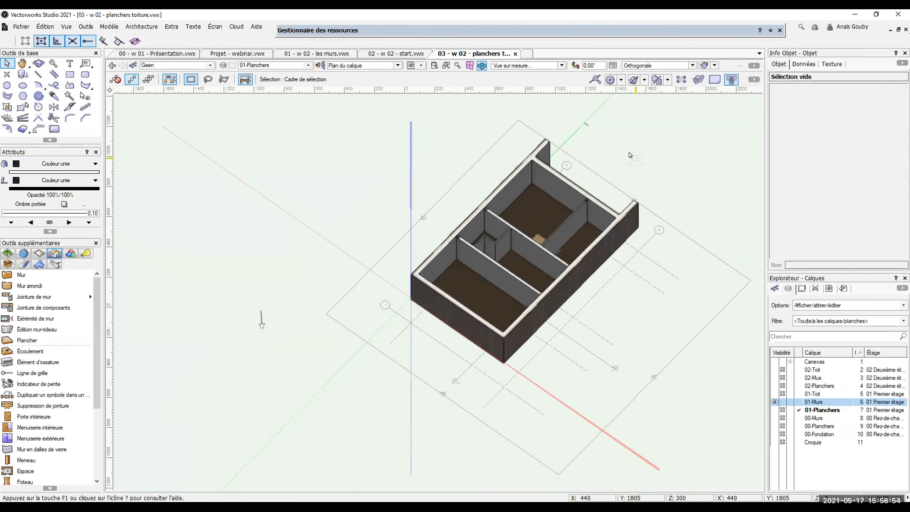
click(422, 66)
click(437, 134)
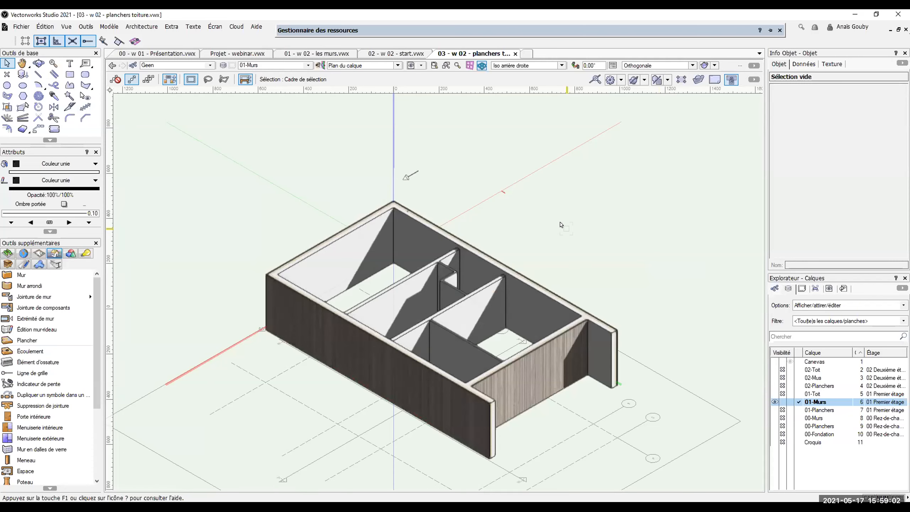
Step: Start a complete roof from the four exterior first-floor walls with Point d'appui 36, Pente 45° and Hauteur au point d'appui 150
click(400, 347)
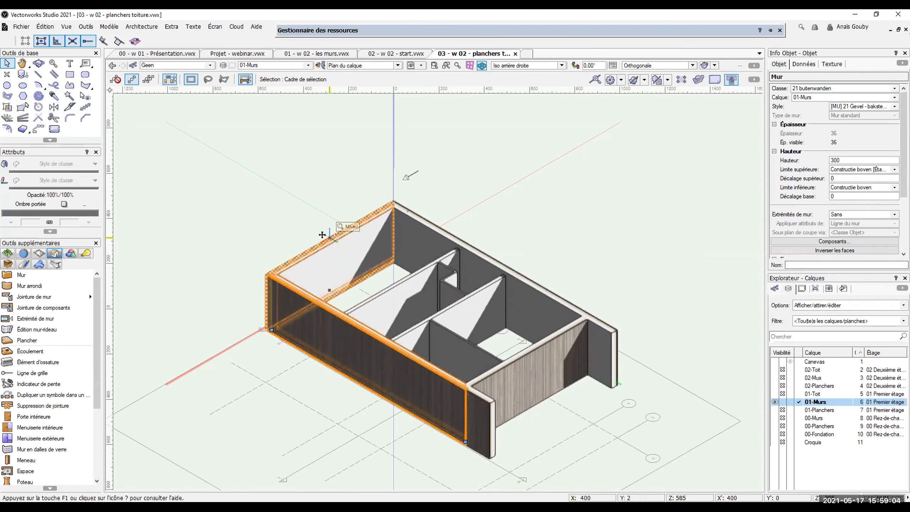
shift+click(529, 374)
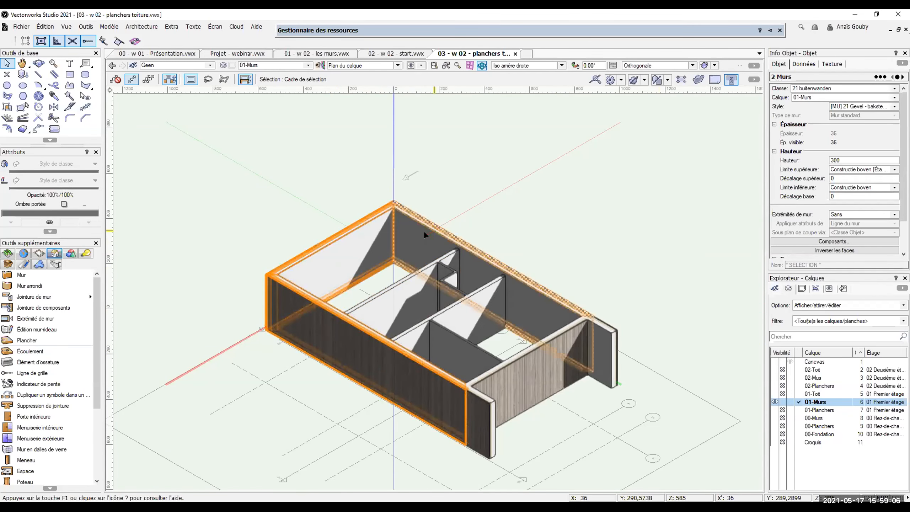
shift+click(530, 375)
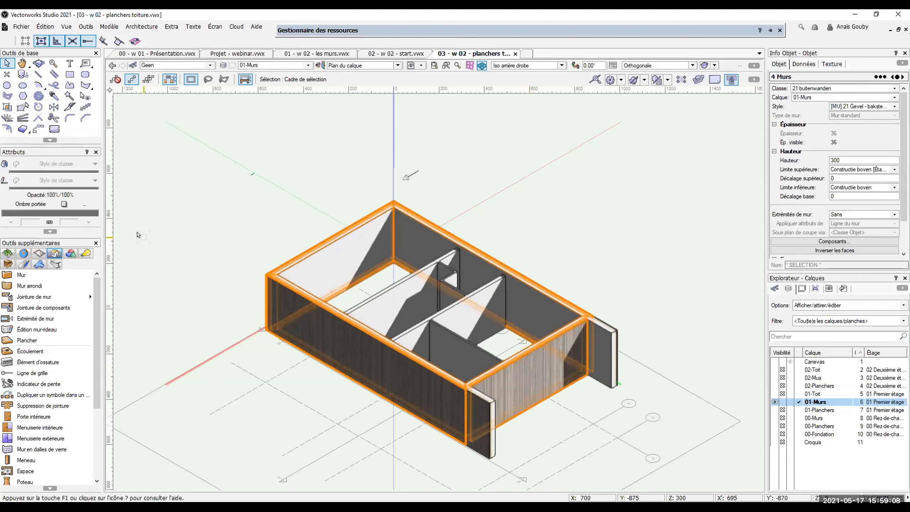
click(142, 27)
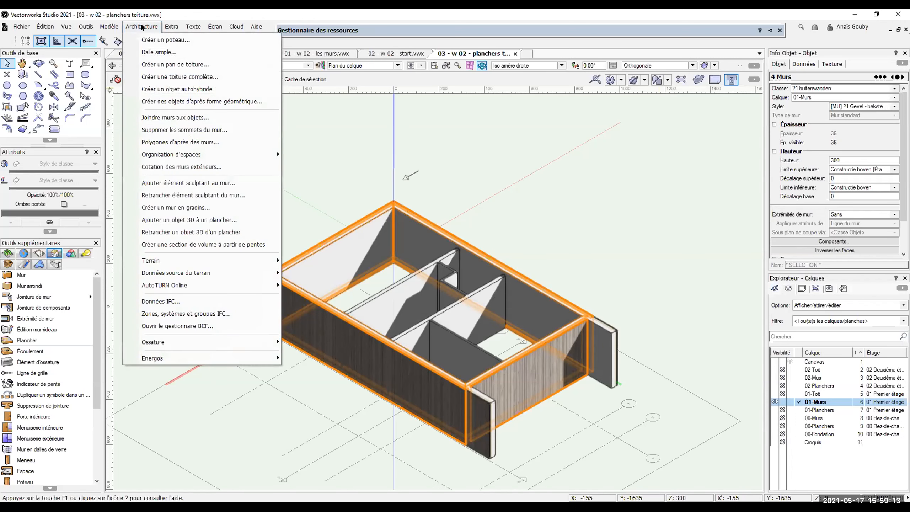
click(154, 77)
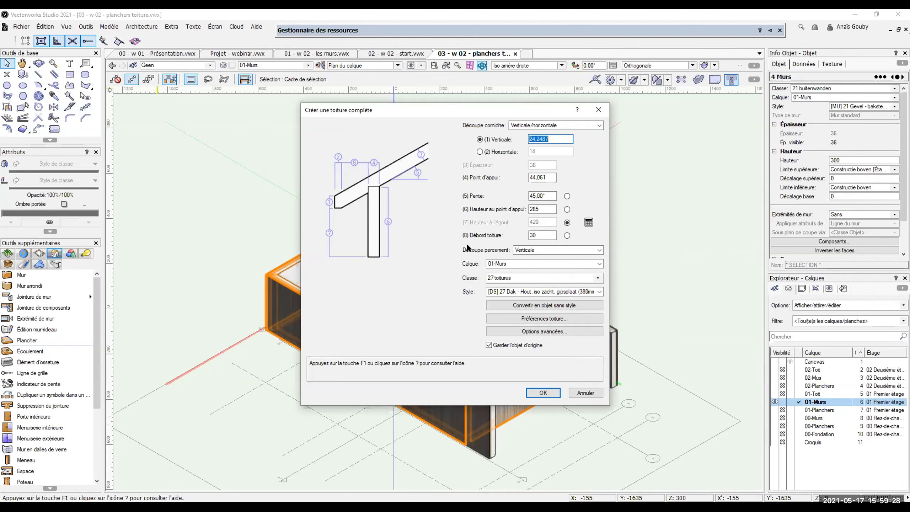
click(545, 174)
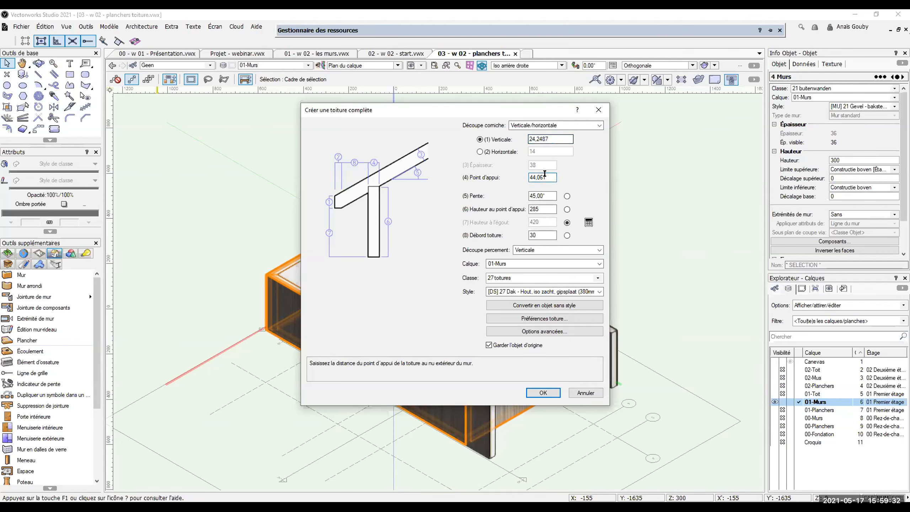
key(BackSpace)
key(BackSpace)
key(BackSpace)
text(3)
key(Tab)
text(45)
key(Tab)
text(1)
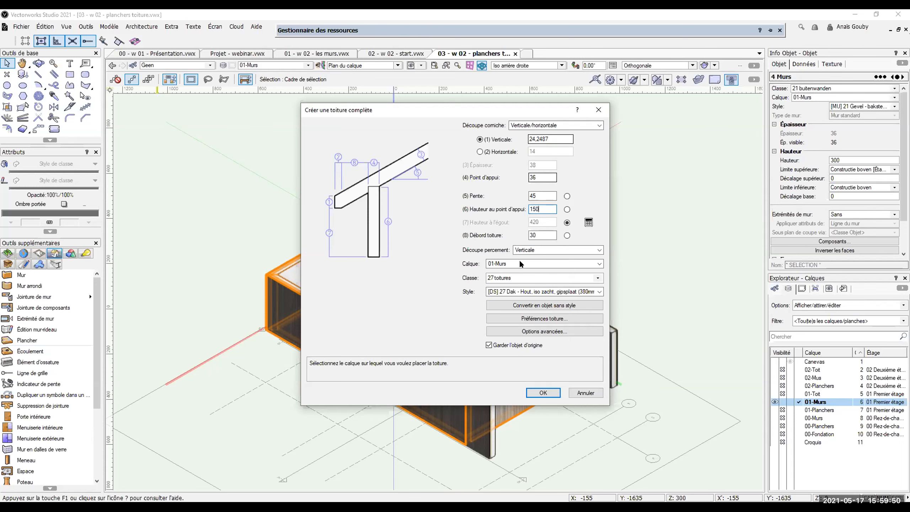
Step: Create the complete roof on layer 01-Toit in the style [DS] 27 Dak - Hout, iso zacht, gipsplaat (380mm)
click(599, 263)
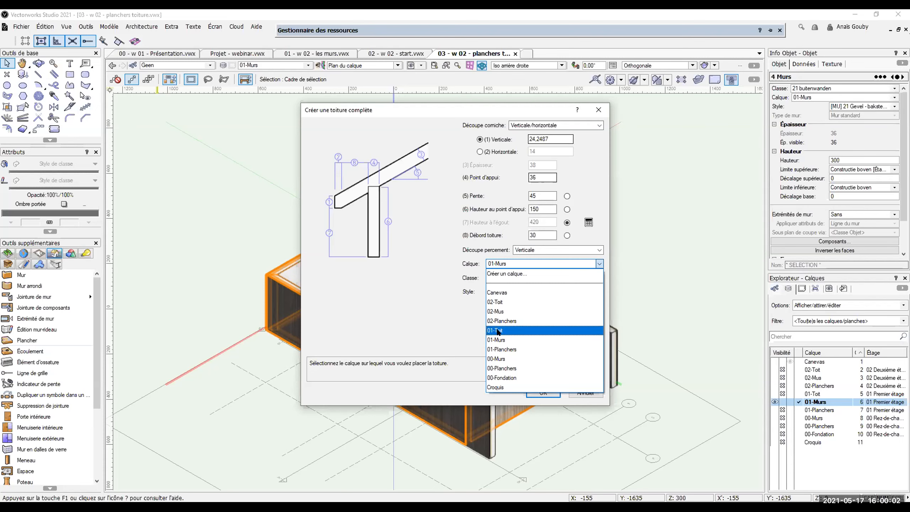
click(497, 332)
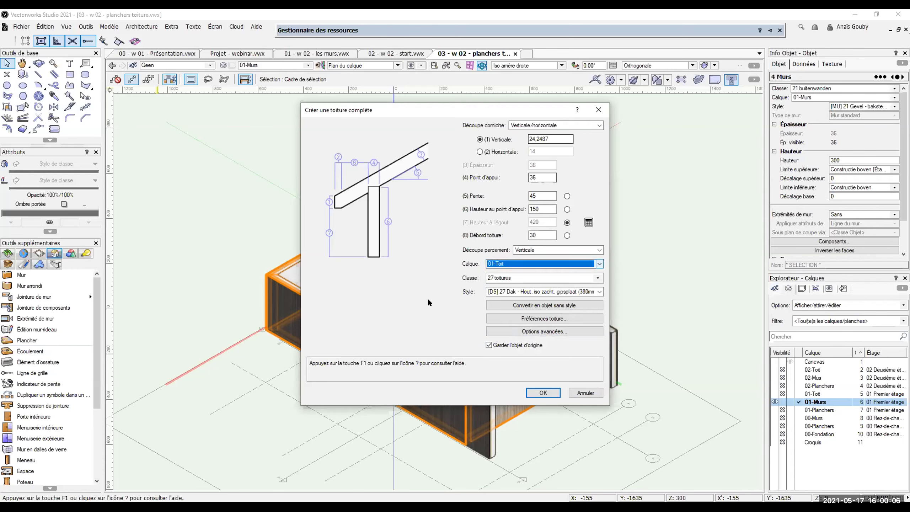
click(597, 291)
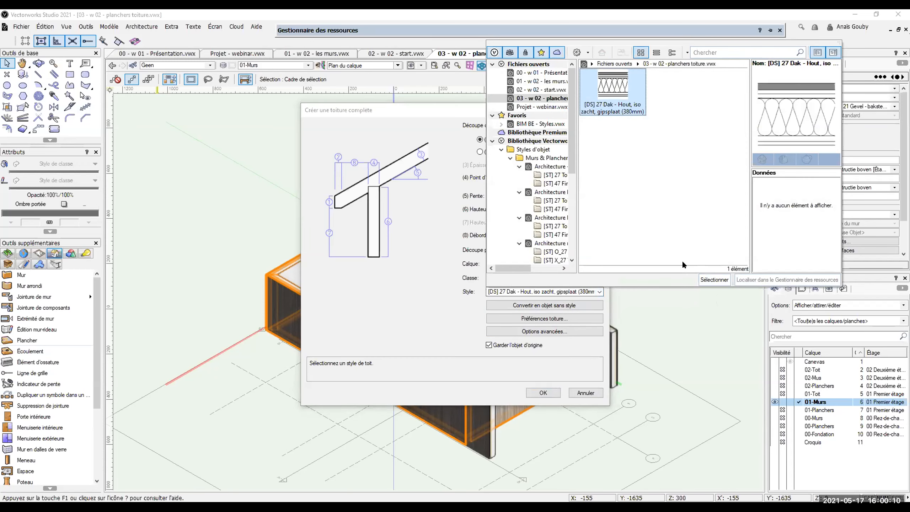
click(713, 280)
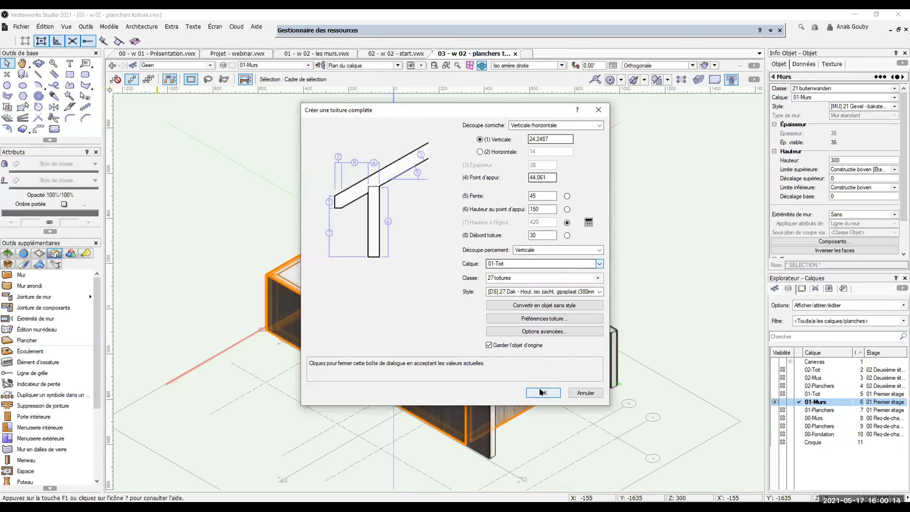
click(542, 392)
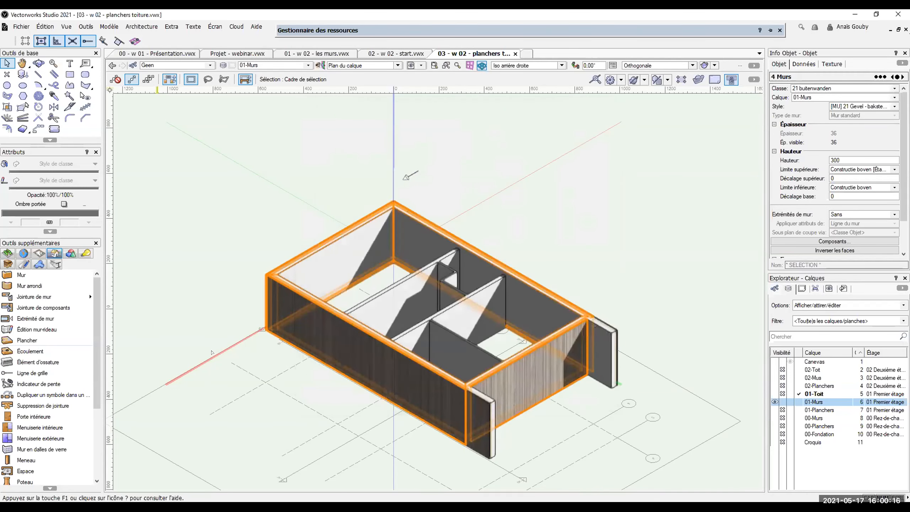
click(215, 256)
scroll(217, 260, down, 1)
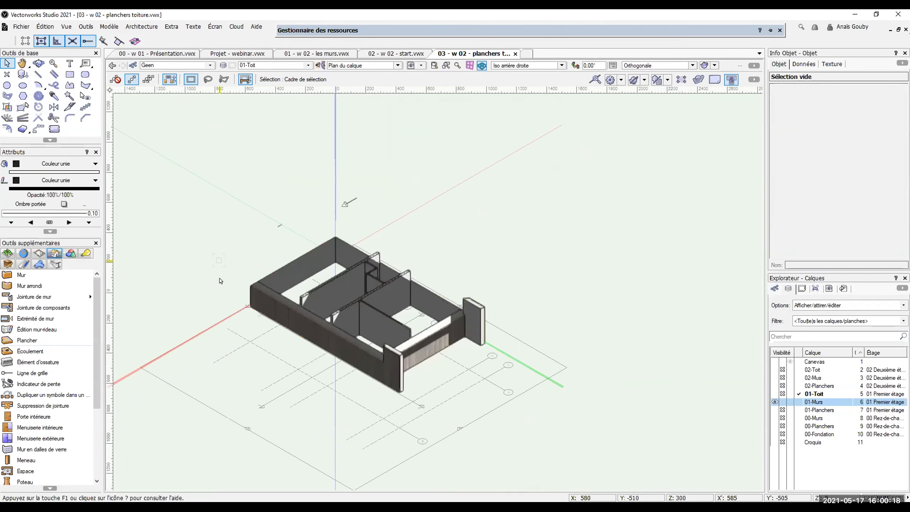
scroll(180, 262, up, 2)
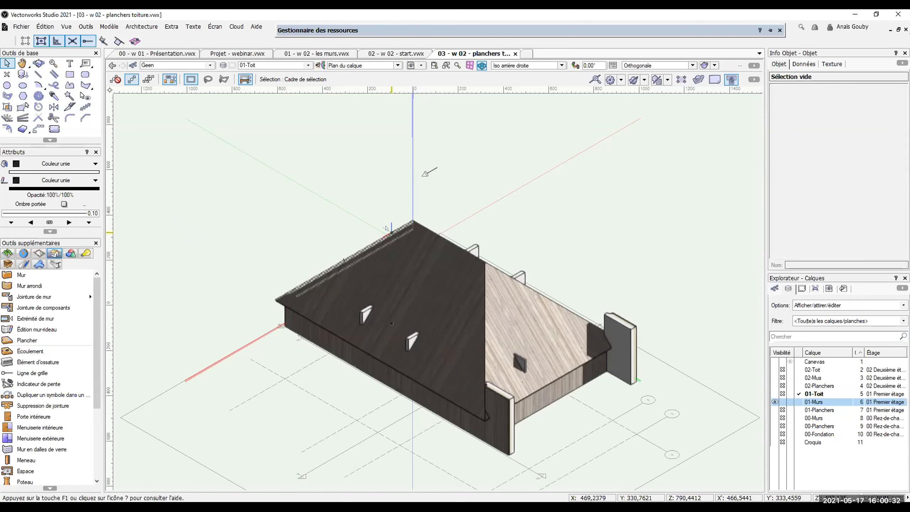
Step: Change the roof's slopes over both short façades to the Pignon (gable) form
click(395, 232)
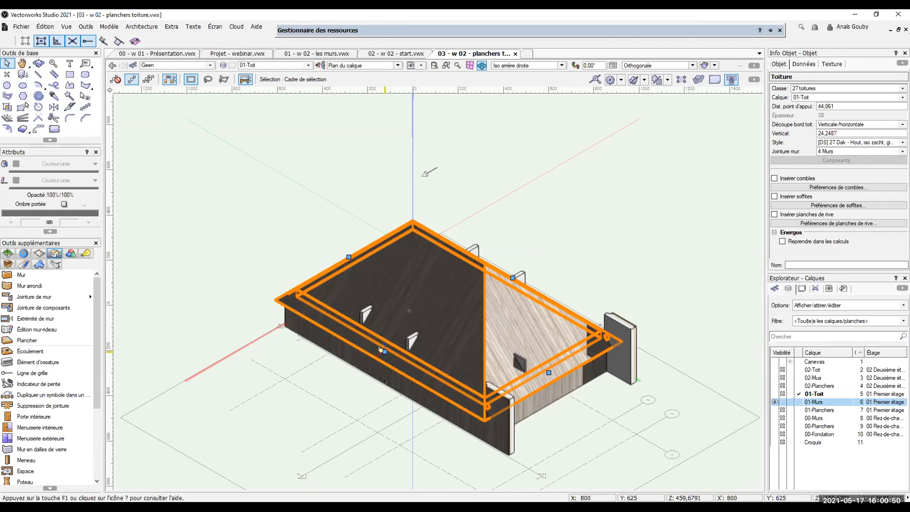
click(548, 371)
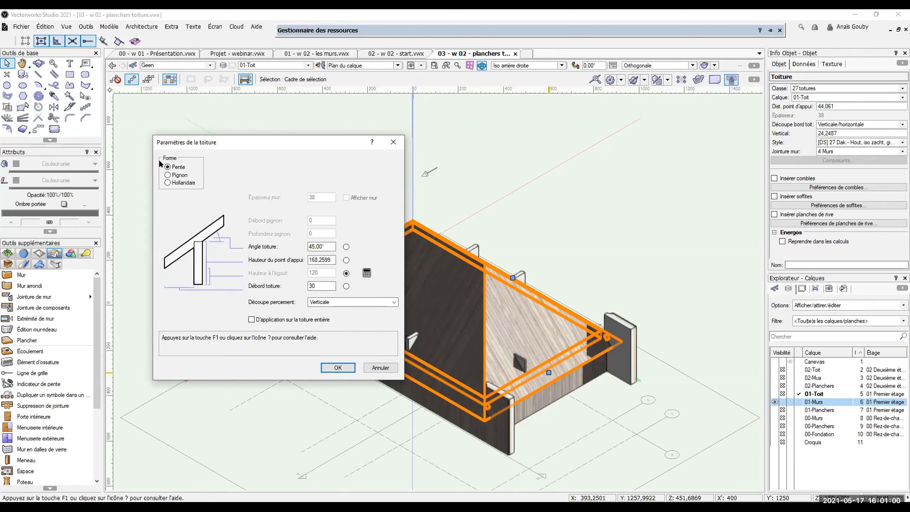
click(167, 175)
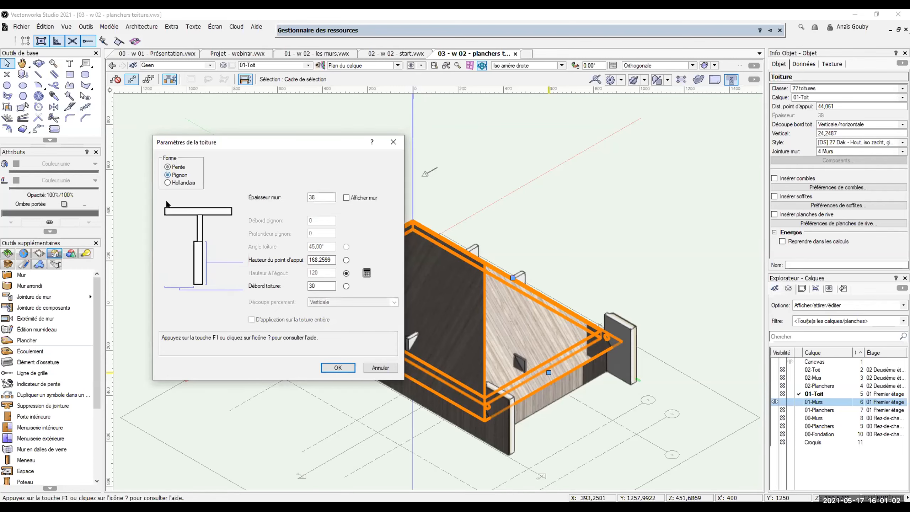
click(175, 183)
click(168, 174)
click(327, 365)
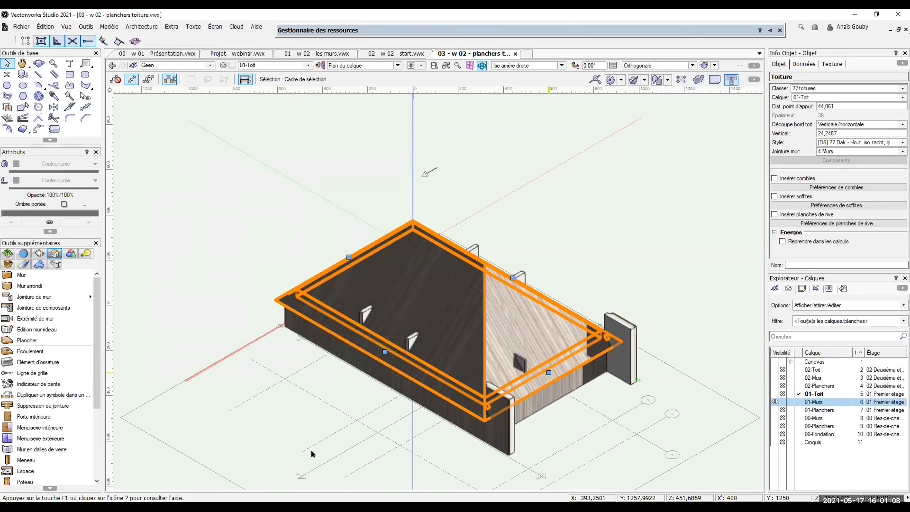
double_click(345, 254)
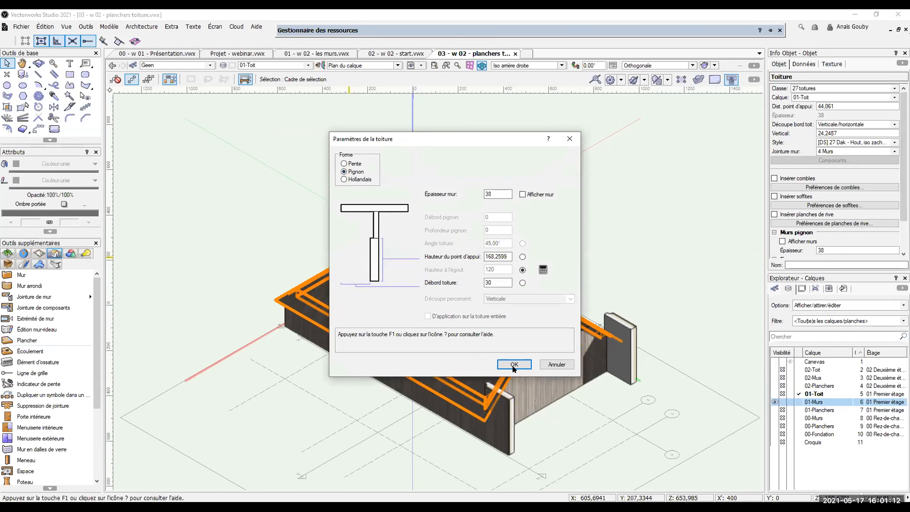
click(514, 364)
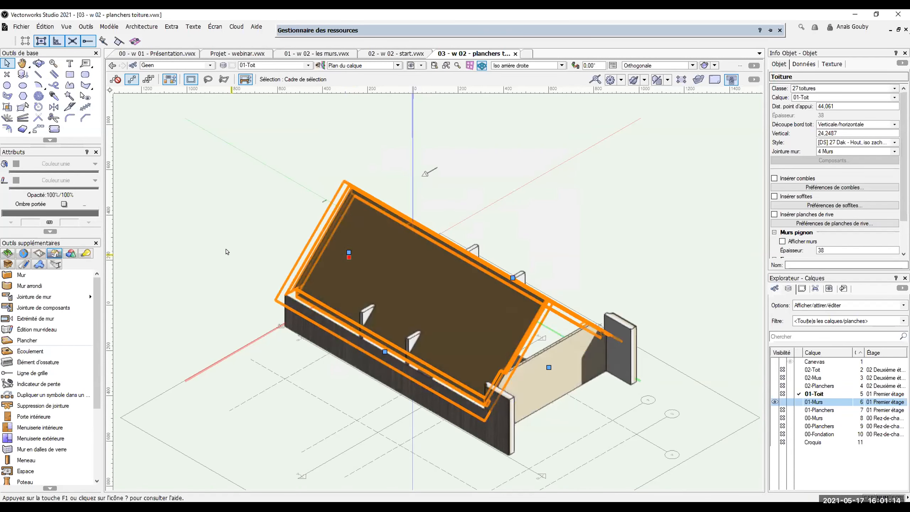
click(219, 274)
scroll(216, 251, down, 2)
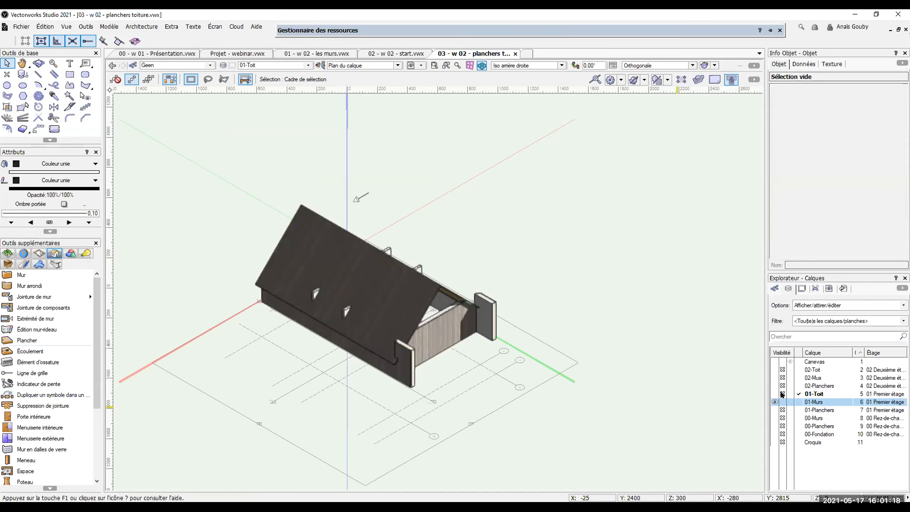
Step: Join the tops of ten façade and partition walls on 01-Murs to the objects on 01-Toit, with a roof overshoot of 0
click(798, 401)
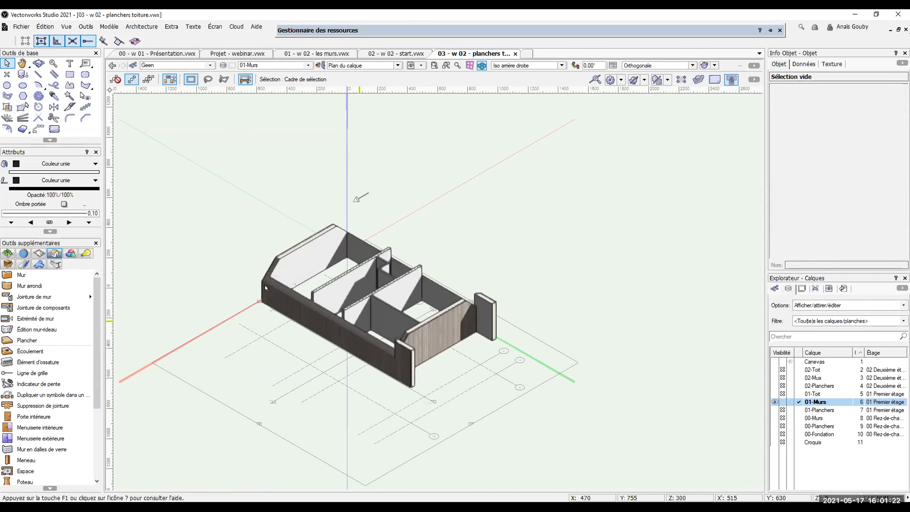
scroll(211, 243, up, 2)
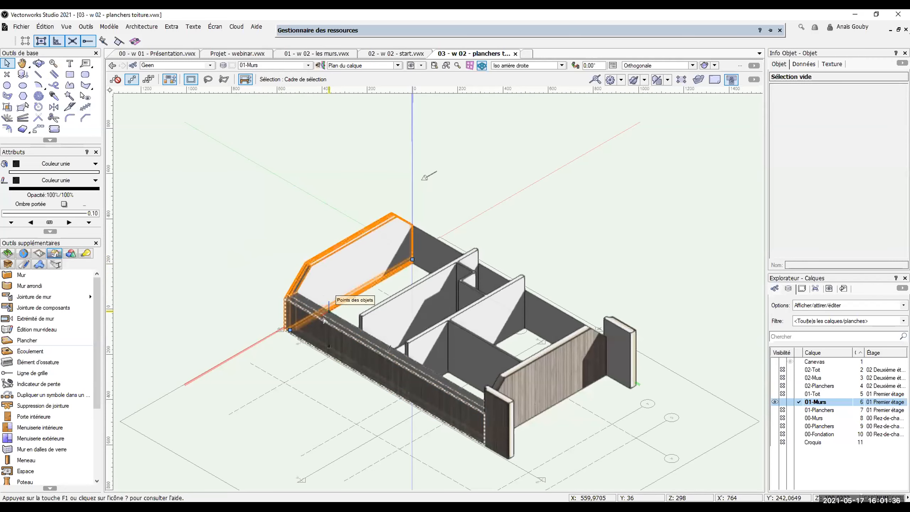
click(339, 311)
shift+click(497, 282)
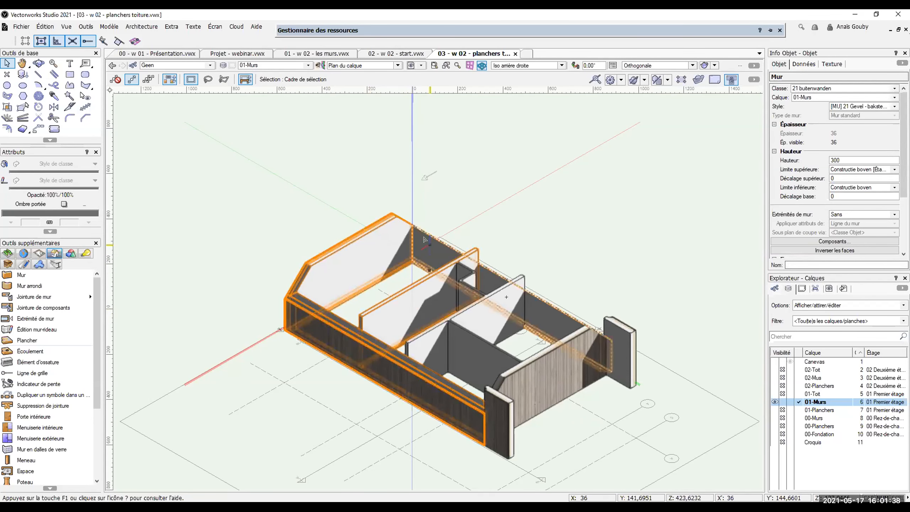
shift+click(470, 261)
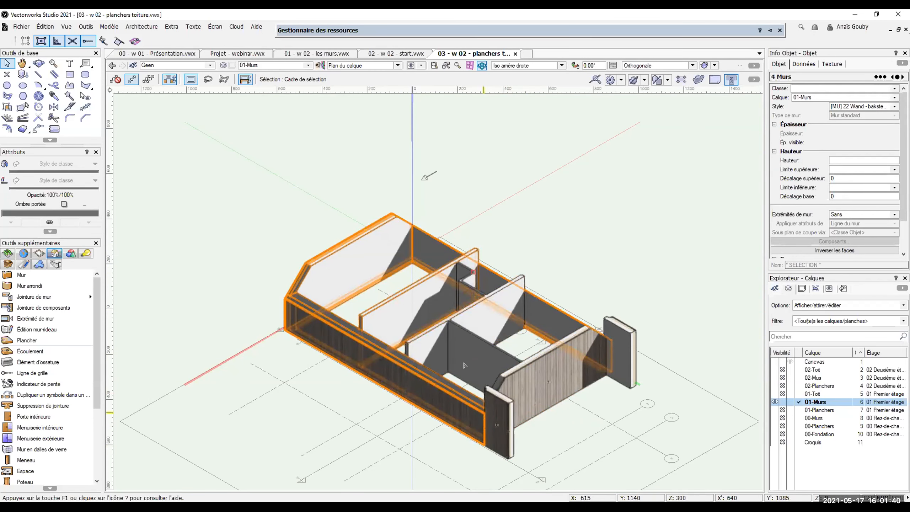
shift+click(483, 351)
shift+click(548, 371)
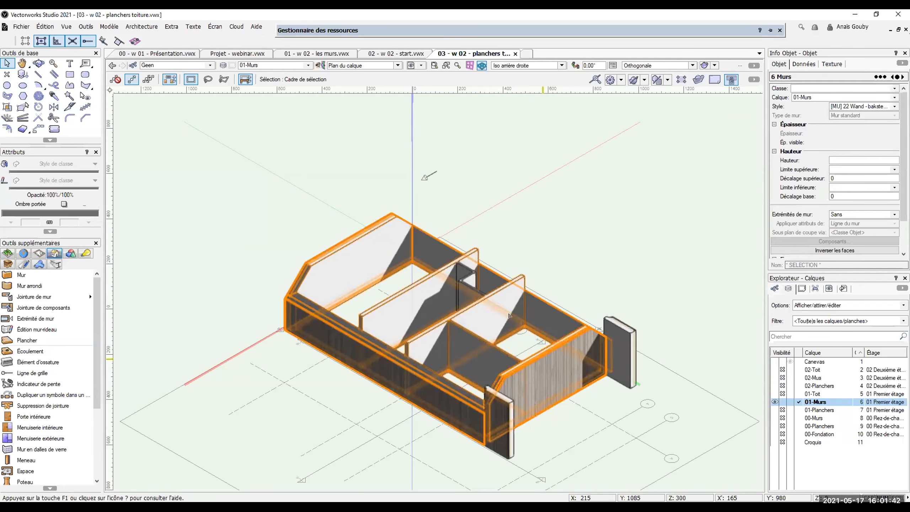
shift+drag(423, 333, 419, 351)
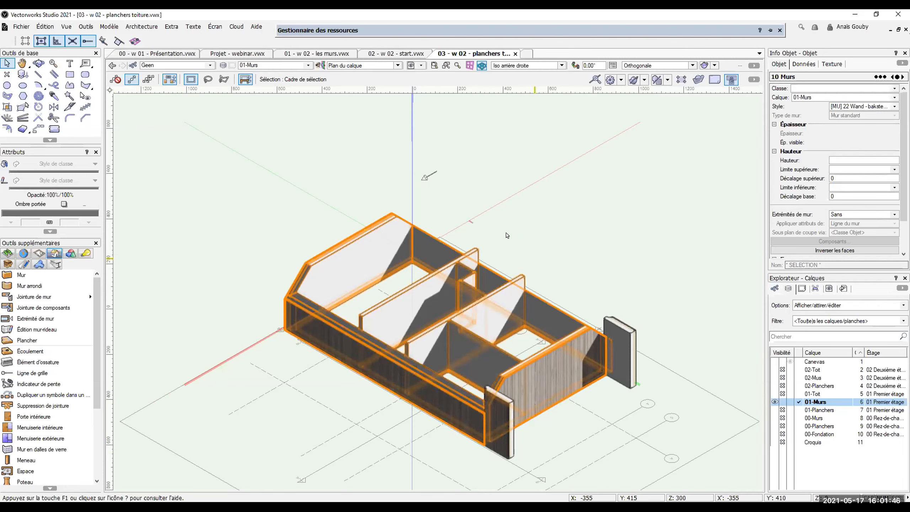
click(140, 27)
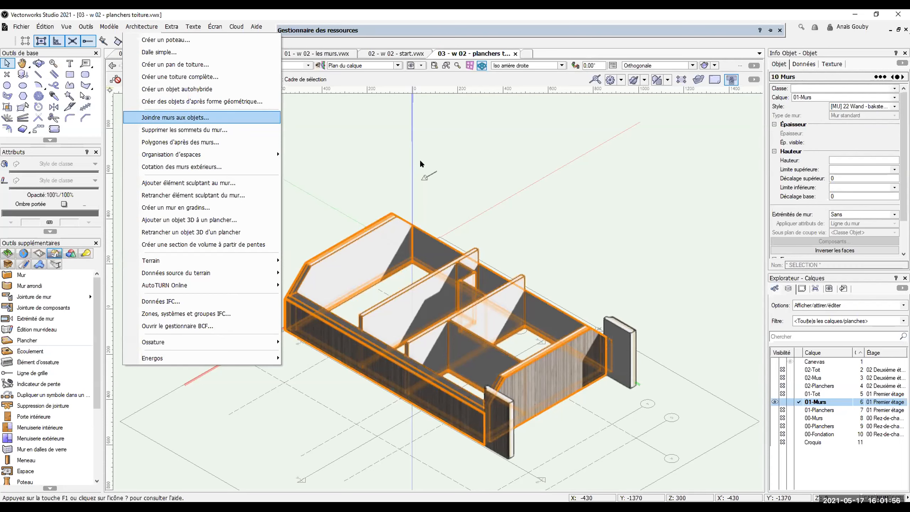
key(Return)
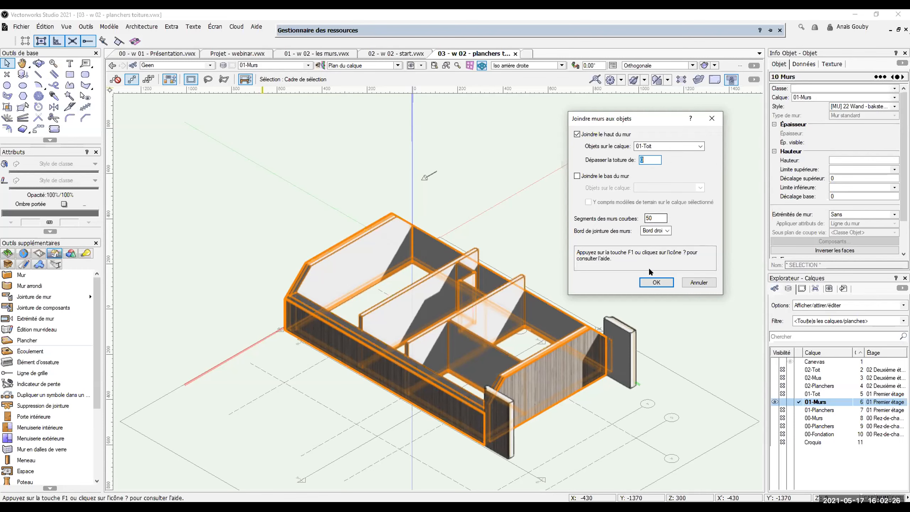
click(655, 282)
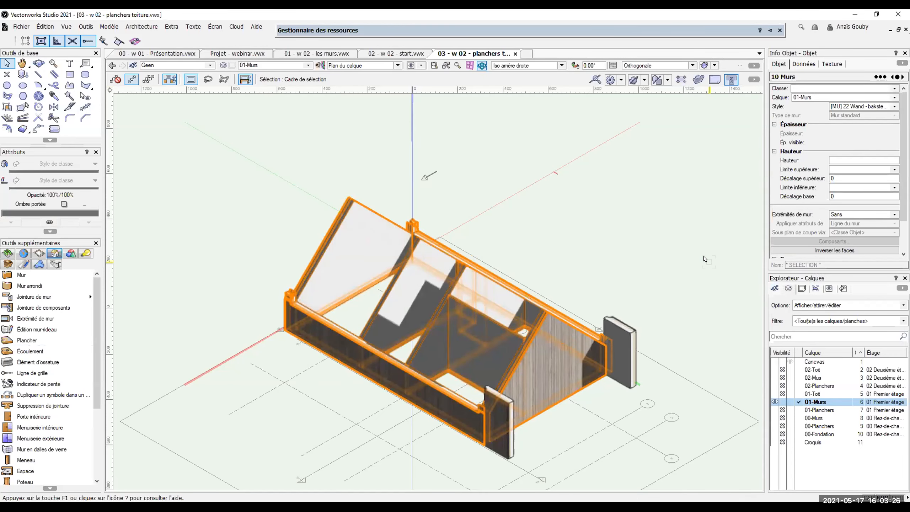
click(634, 261)
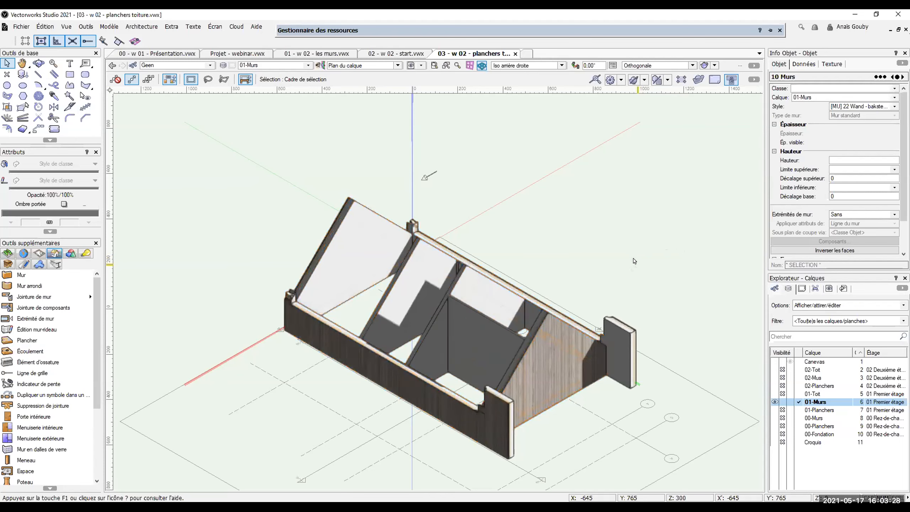
middle_drag(651, 268, 633, 258)
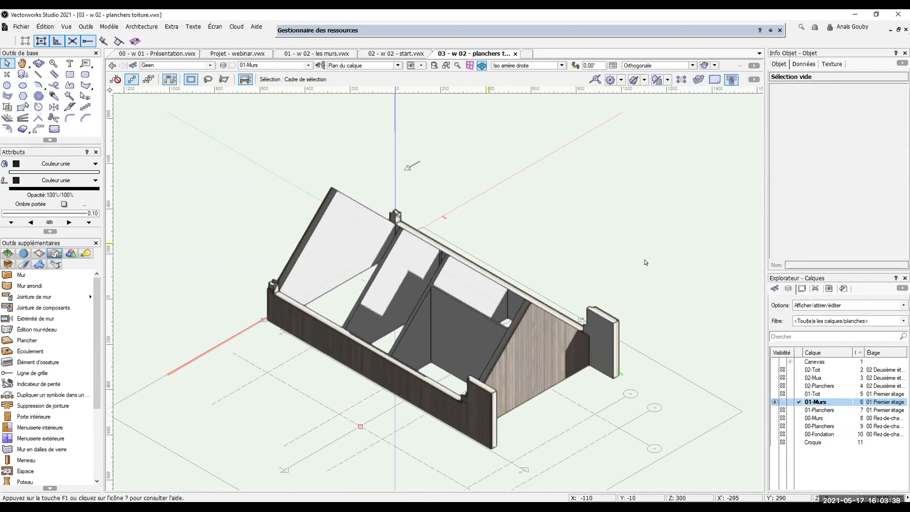
Step: Show the 01-Toit layer together with 01-Murs and switch to the Plan 2D view of the building
click(774, 394)
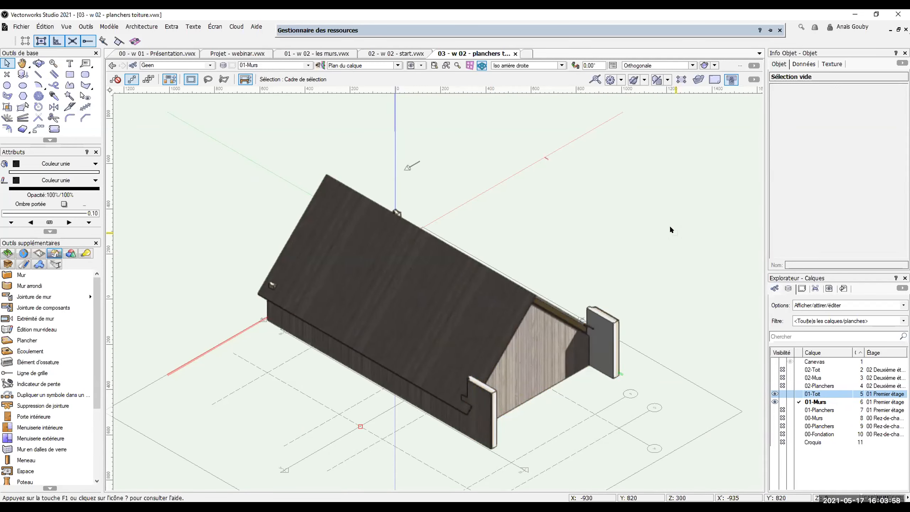
key(ctrl+5)
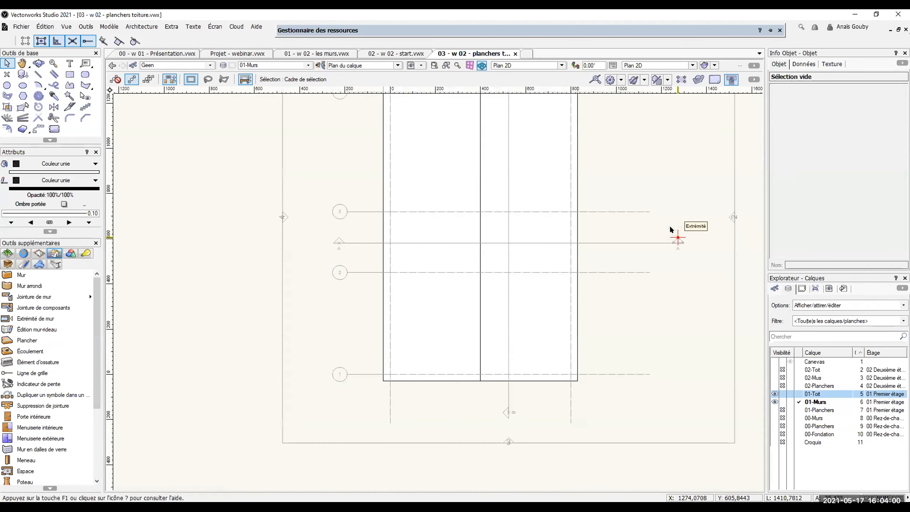
middle_drag(633, 302, 624, 401)
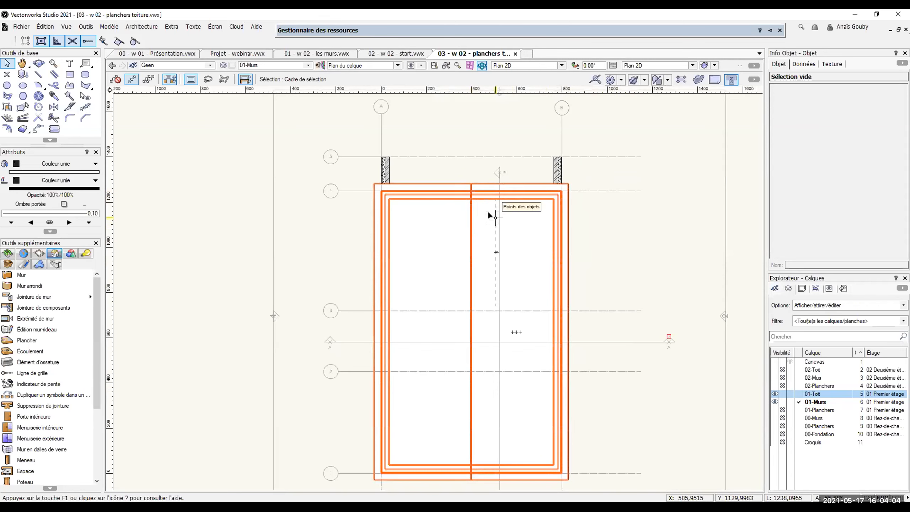
Step: Stretch the roof's short edge from beyond grid line 4 outward past grid line 5, over the two projecting walls
click(510, 194)
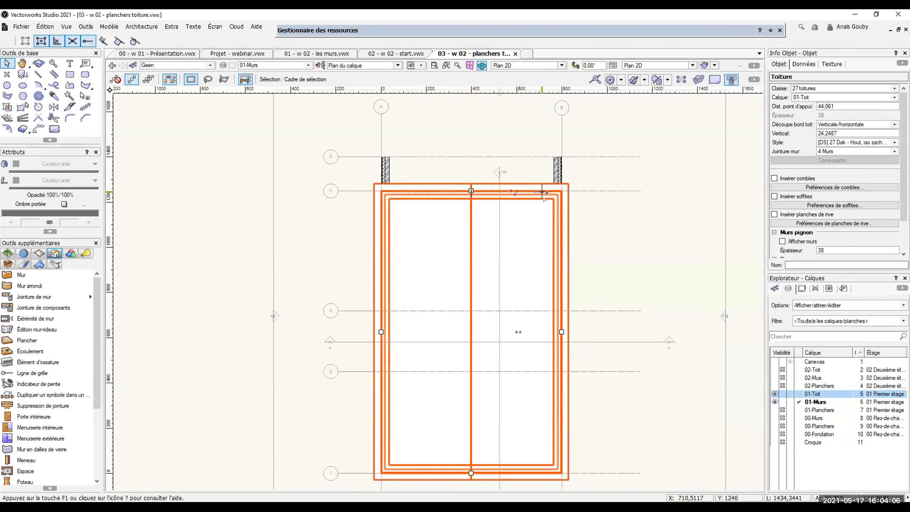
click(24, 106)
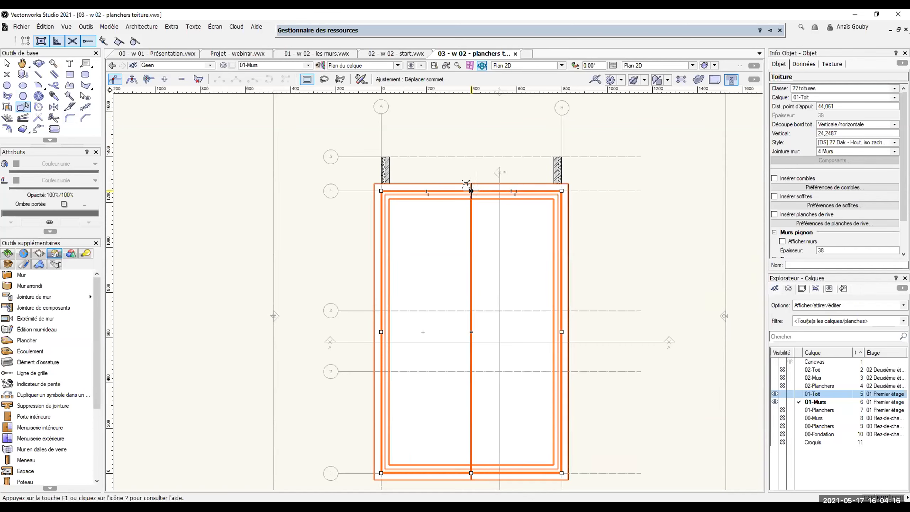
drag(467, 182, 467, 157)
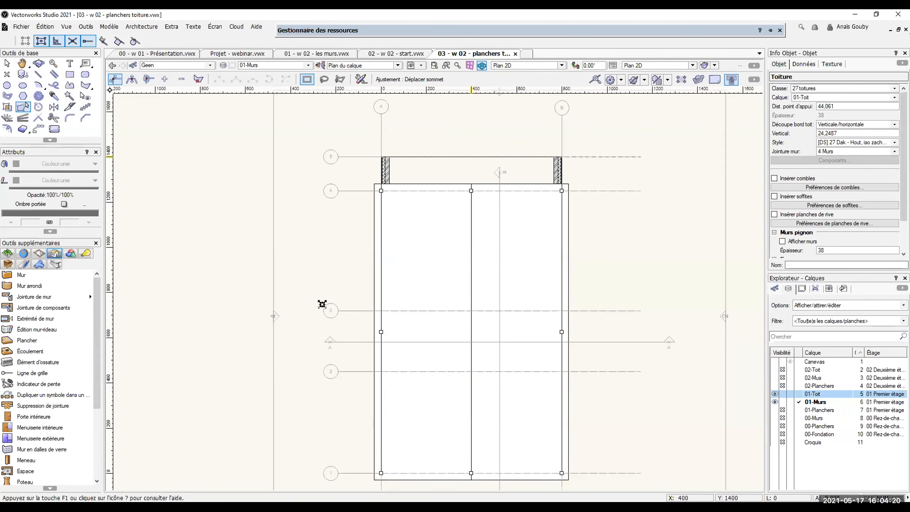
click(7, 63)
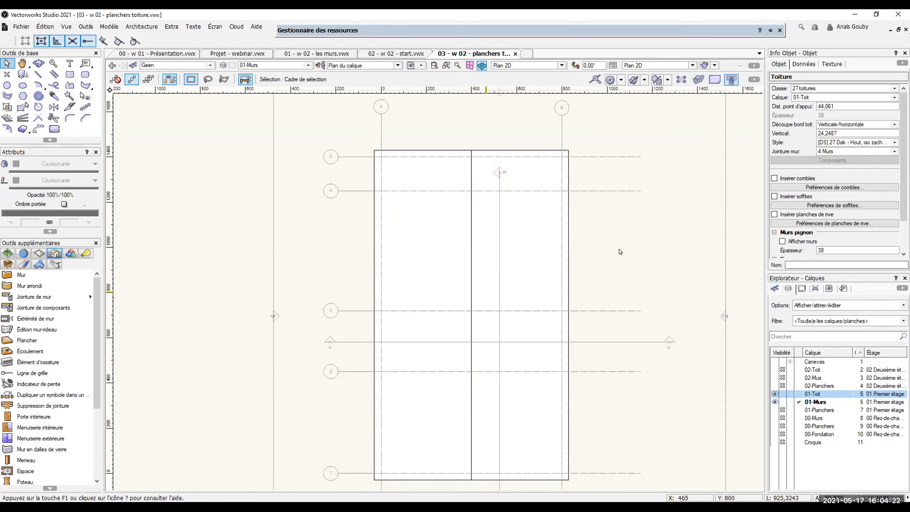
click(647, 239)
Step: In a rear isometric view, join the two projecting side walls to the roof
key(ctrl+9)
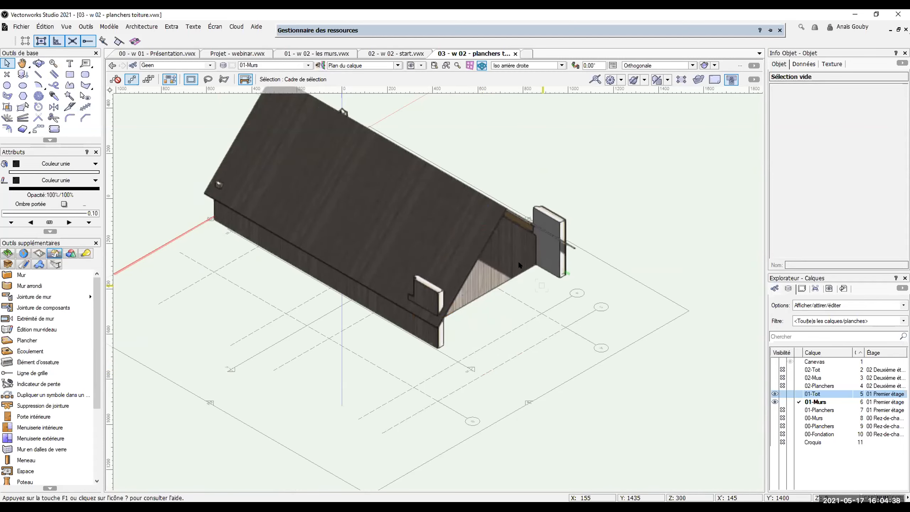
click(437, 207)
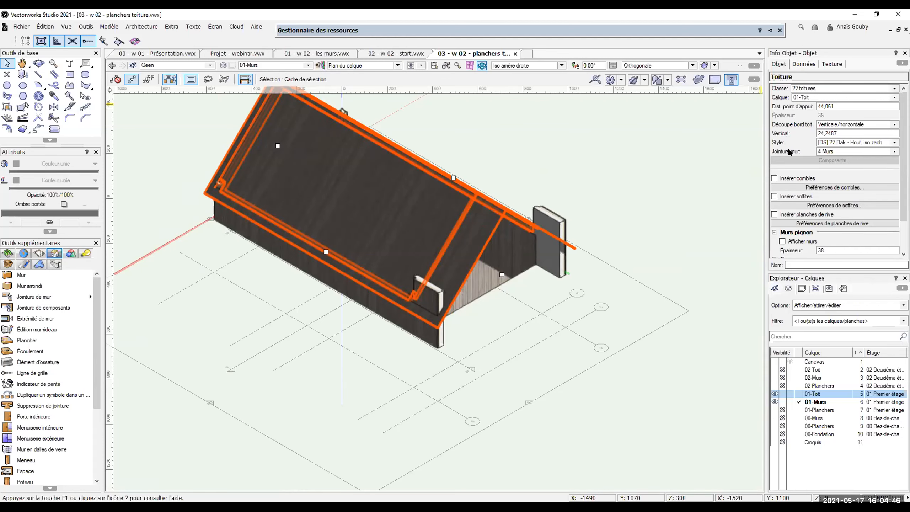
click(894, 151)
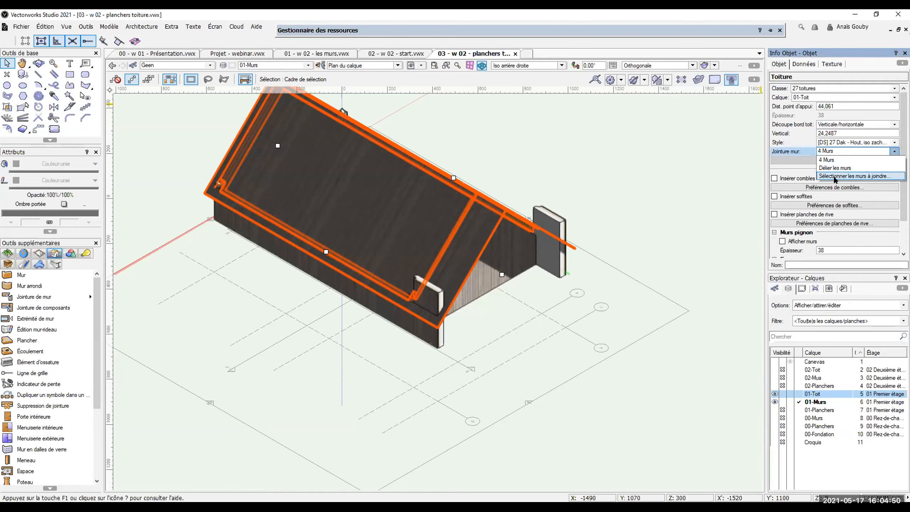
click(859, 176)
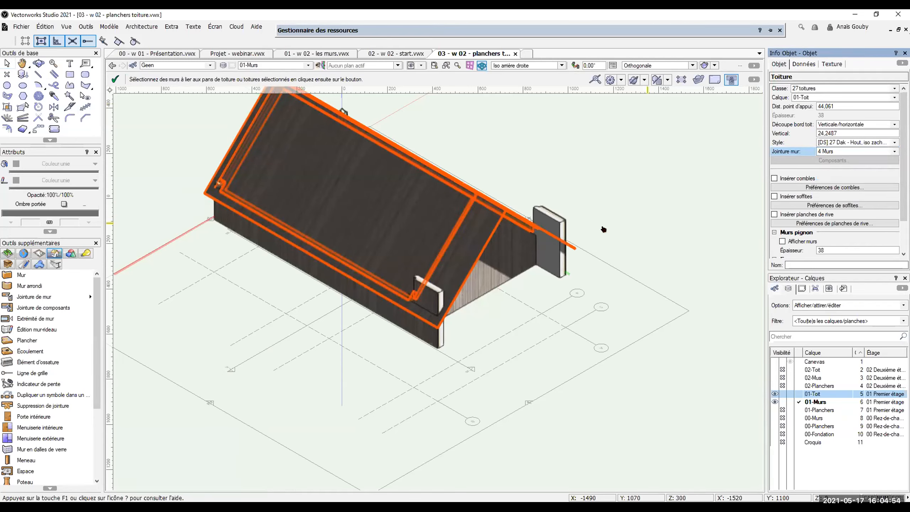
click(553, 254)
click(426, 344)
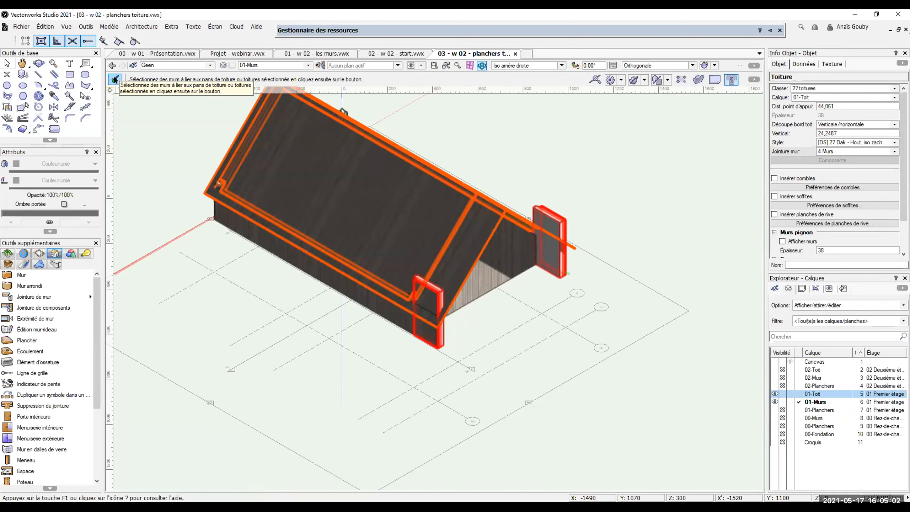
click(113, 80)
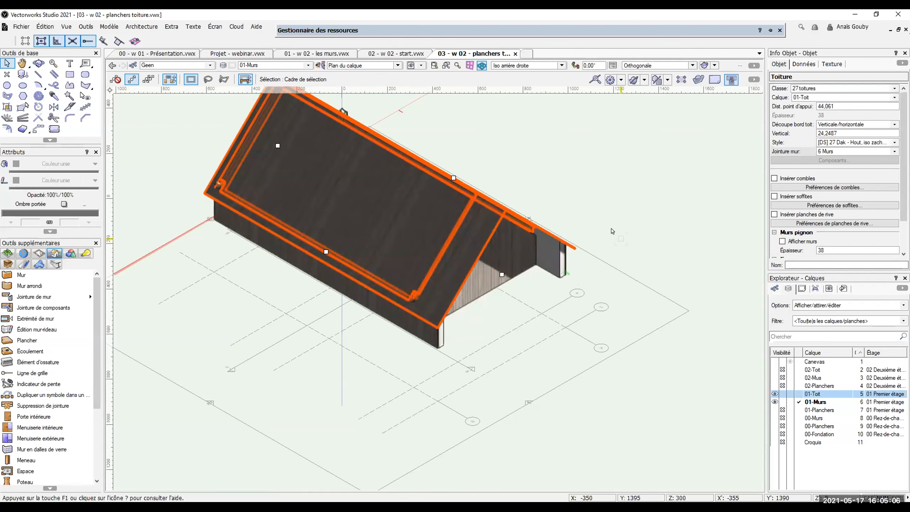
Step: Select the roof and unlink all of its joined walls
click(325, 327)
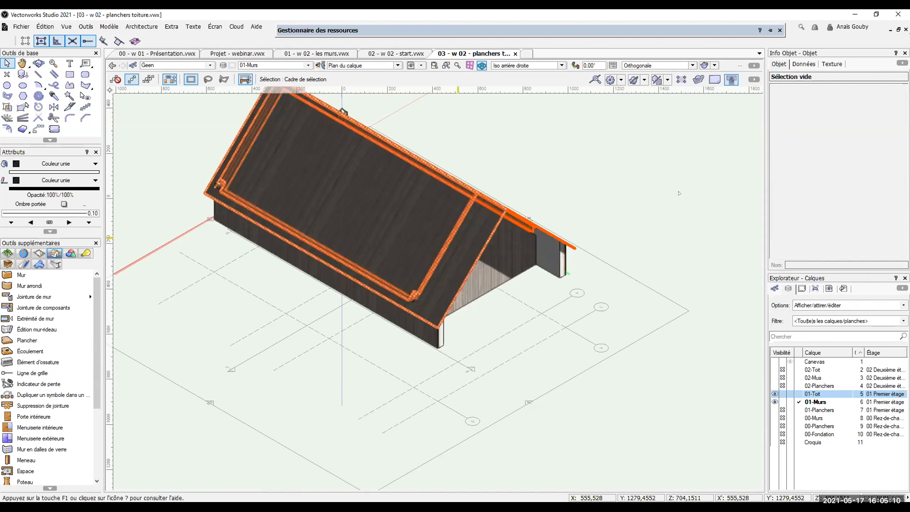
click(572, 248)
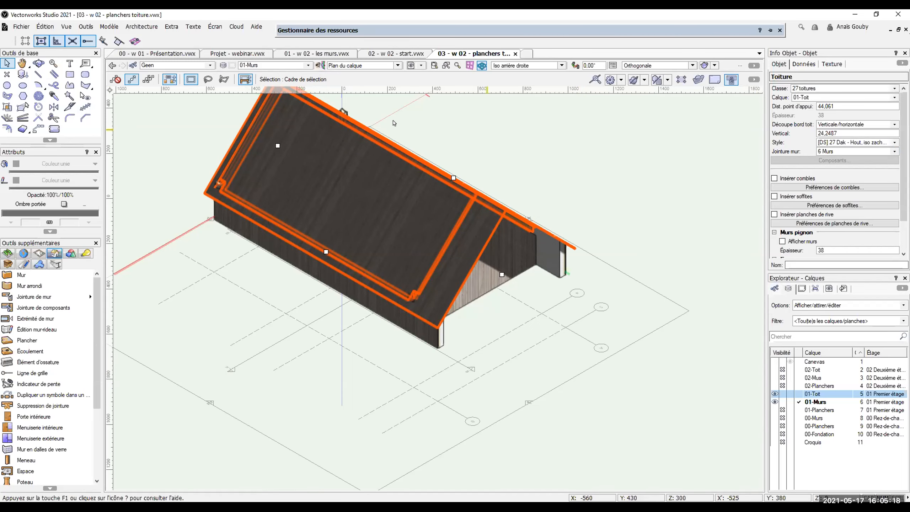
scroll(465, 323, down, 2)
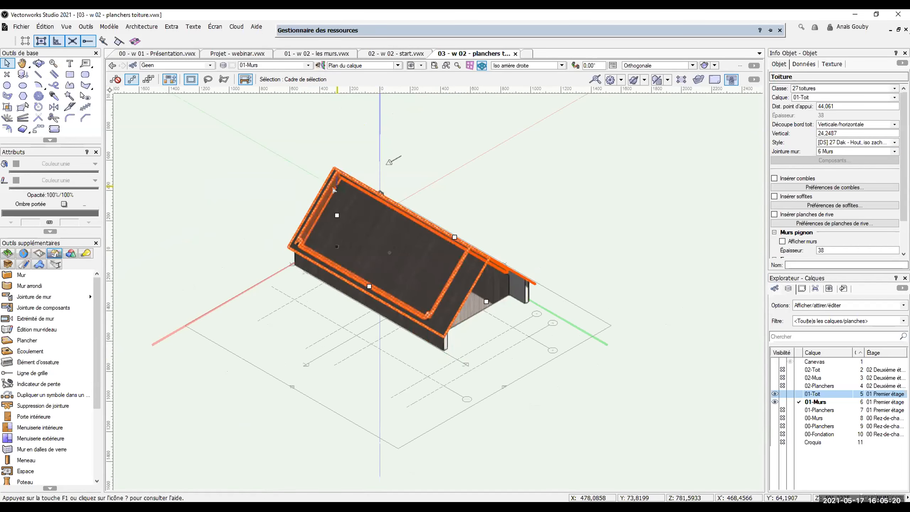
scroll(333, 190, up, 2)
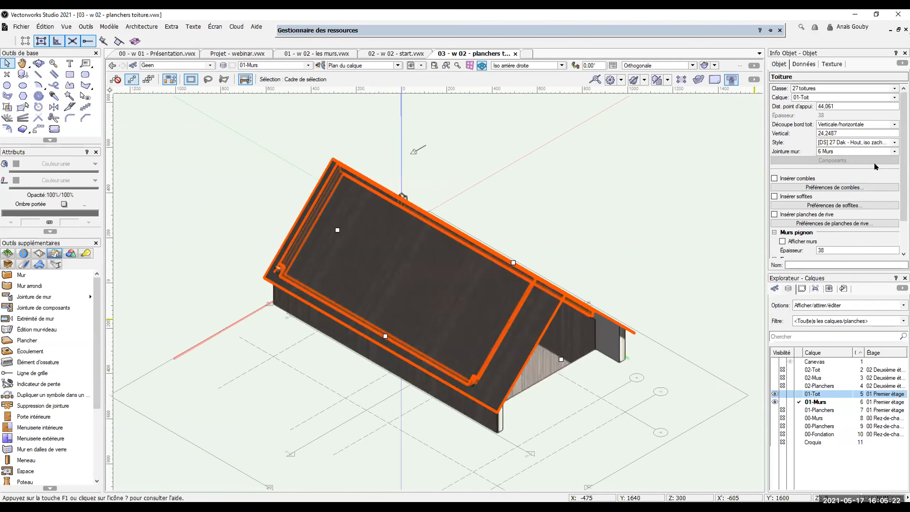
click(893, 151)
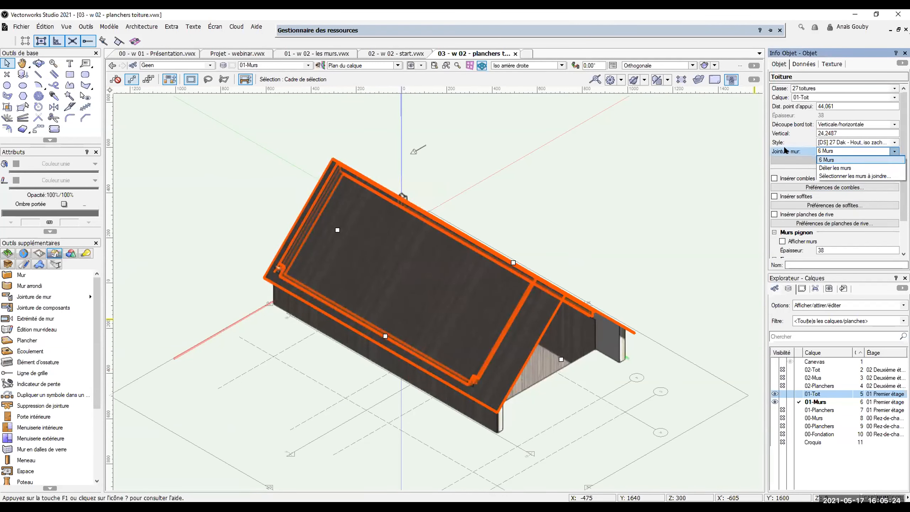
click(830, 168)
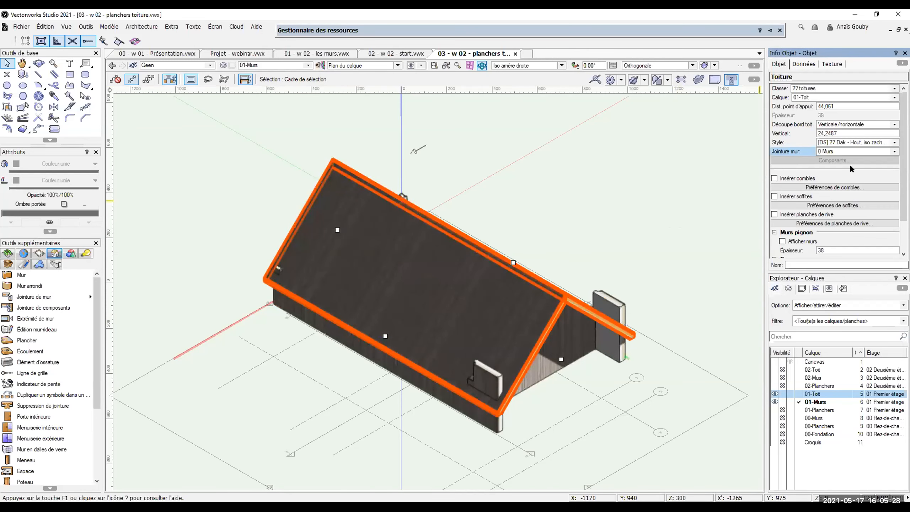
Step: Join all six exterior walls to the roof, including the two projecting side walls and the far façade
click(894, 151)
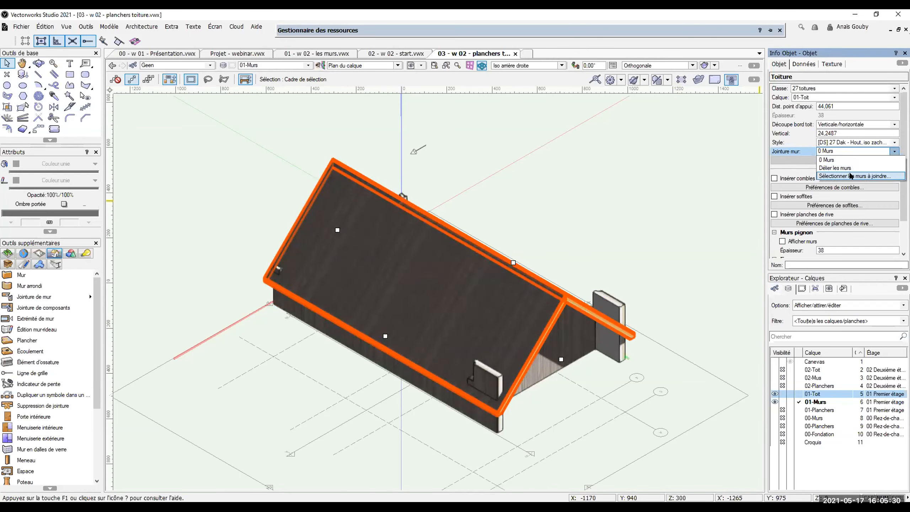
click(827, 175)
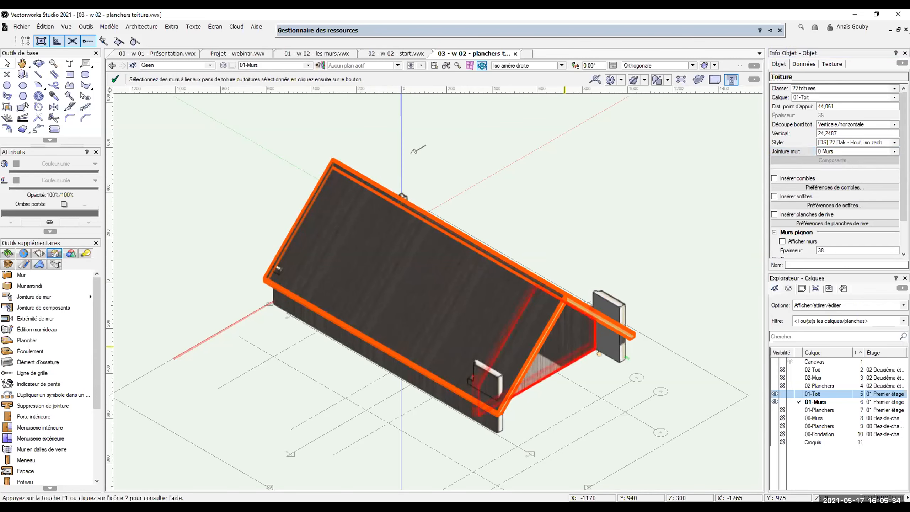
click(609, 327)
click(487, 386)
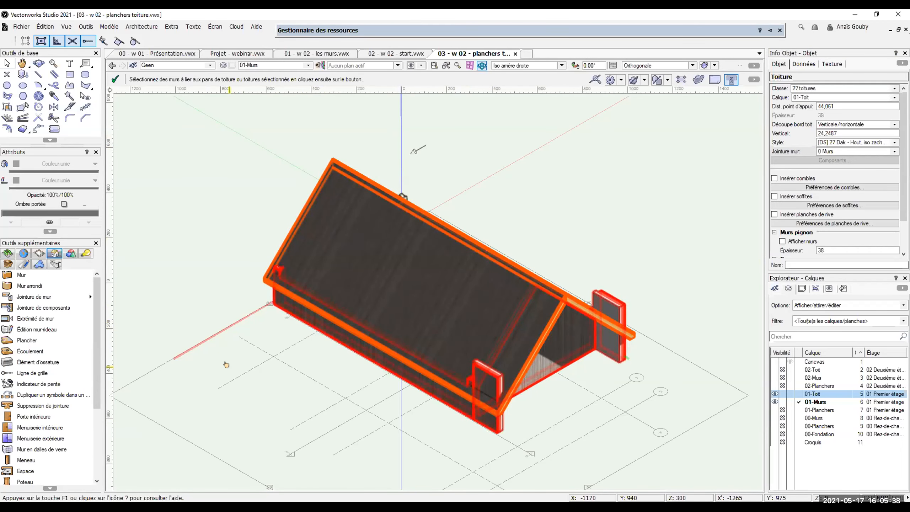
ctrl+middle_drag(221, 353, 649, 376)
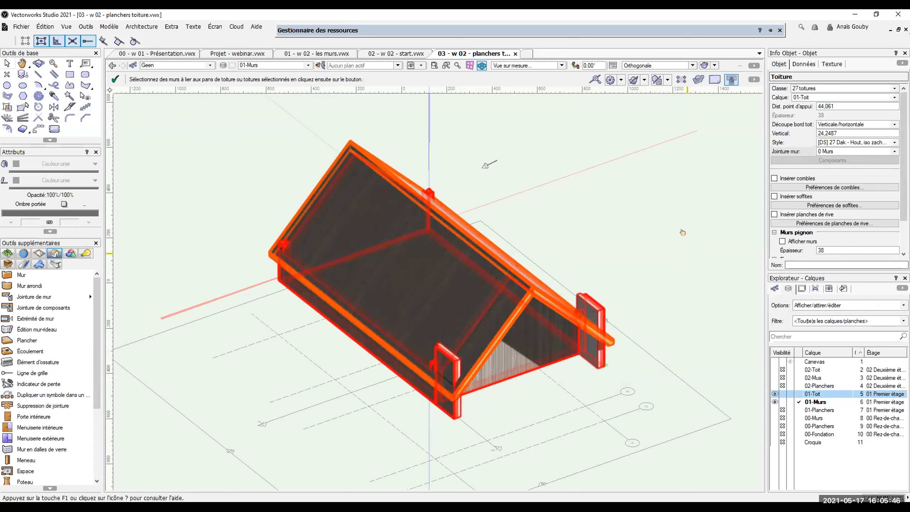
click(116, 78)
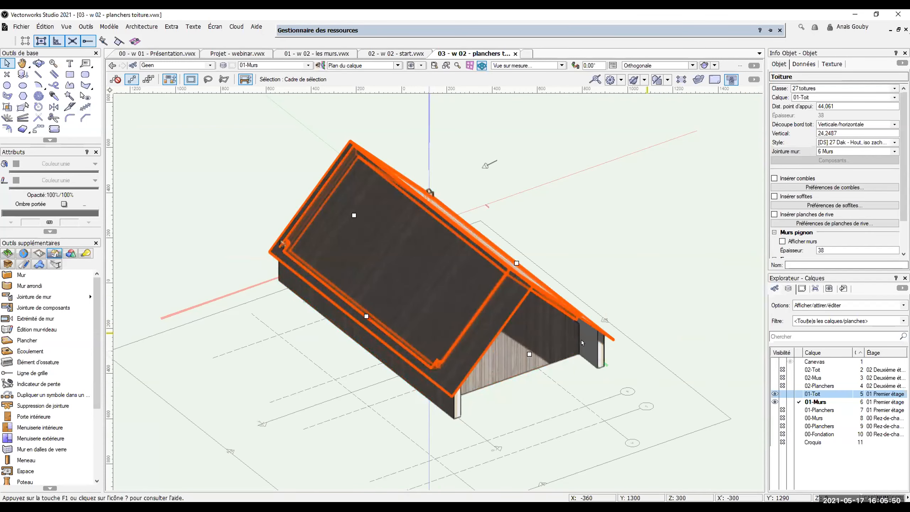
Step: Set the height of the gable façade wall recessed under the extended roof to 600
middle_drag(655, 382, 698, 372)
scroll(516, 281, down, 2)
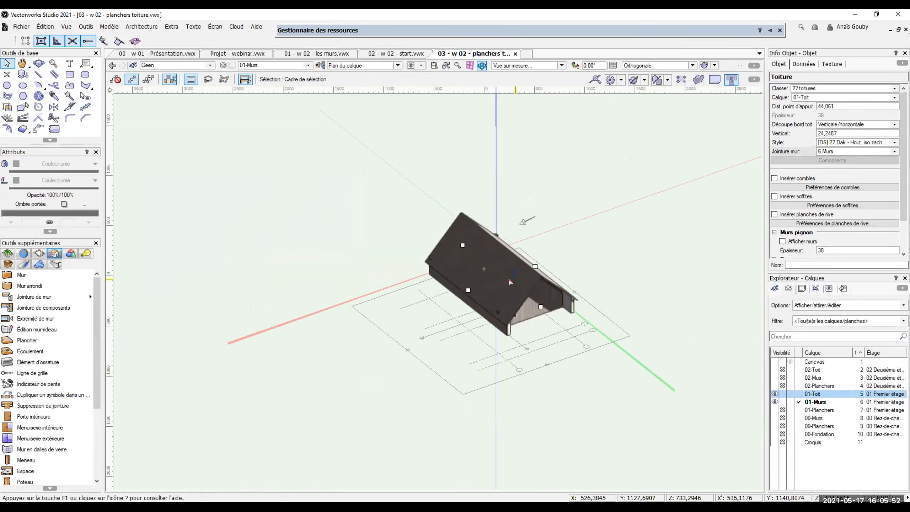
middle_drag(547, 357, 472, 340)
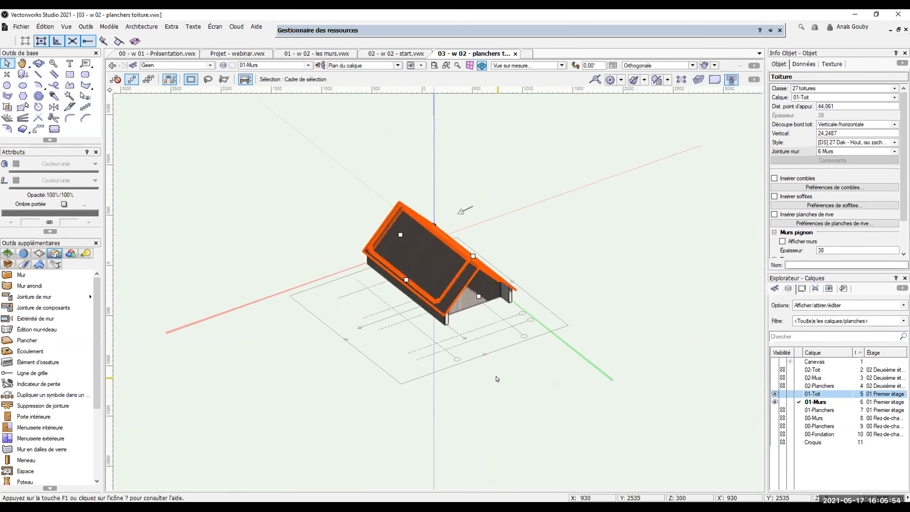
scroll(559, 266, up, 3)
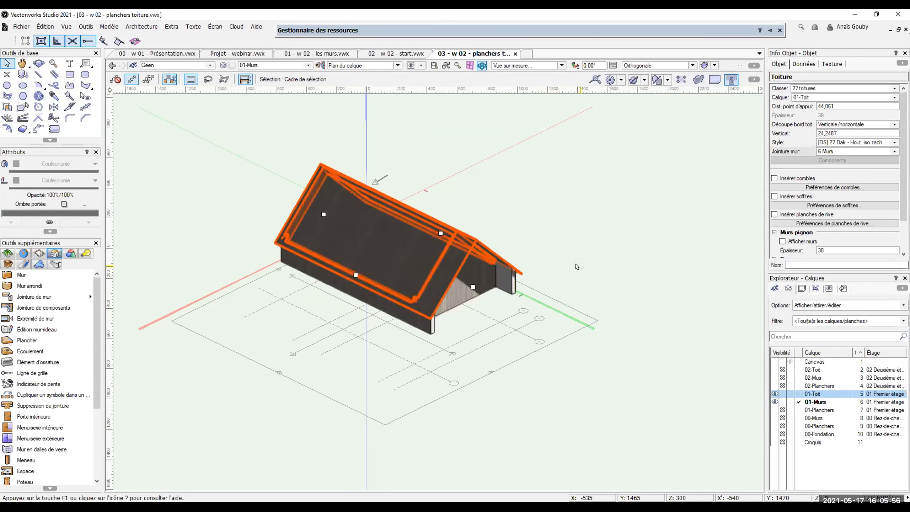
click(582, 276)
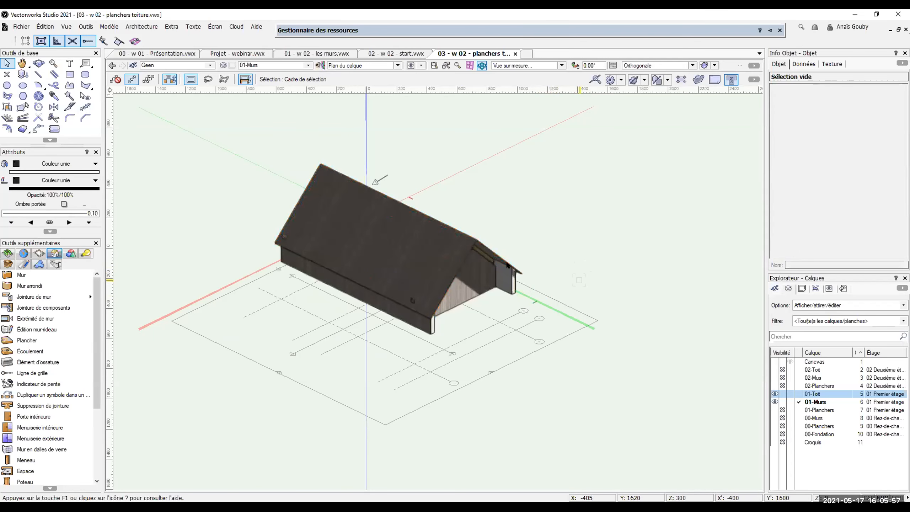
click(464, 273)
click(846, 160)
drag(846, 155, 790, 160)
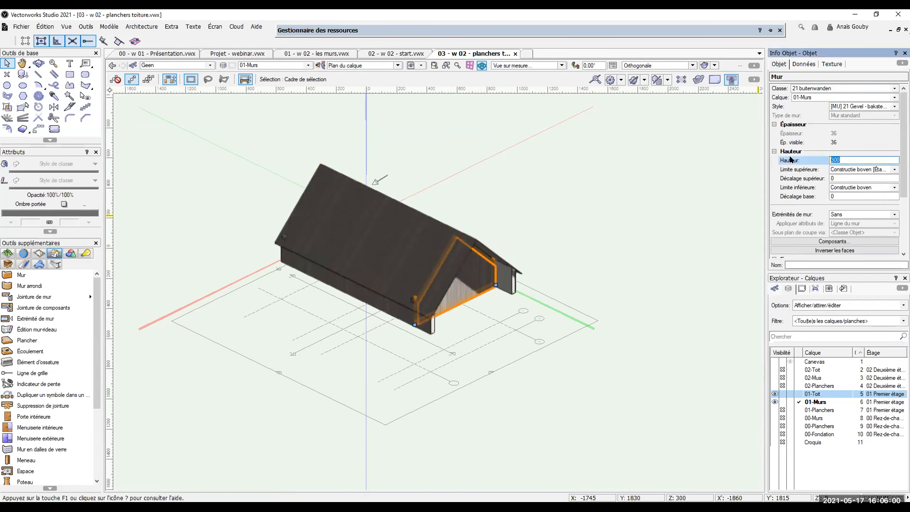
text(600)
key(Tab)
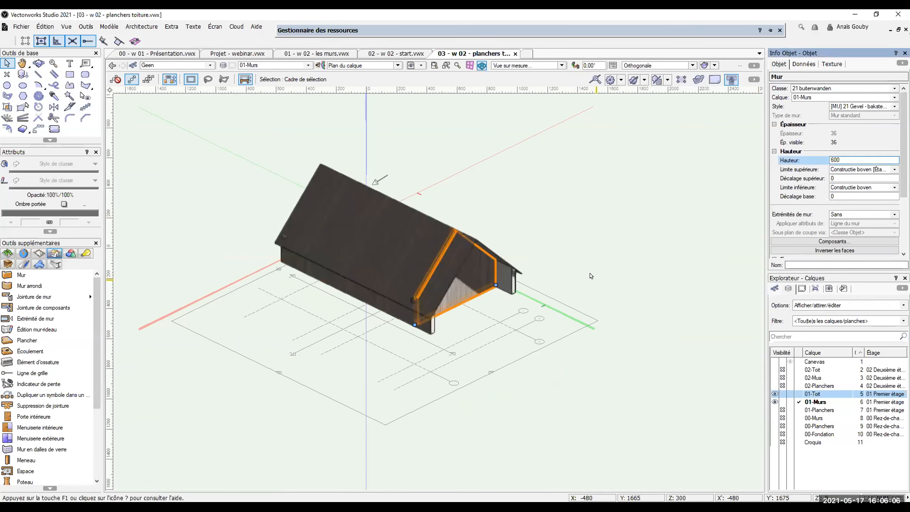
Step: Examine the recessed gable end under the roof up close and compare it with the house in Projet - webinar.vwx
scroll(510, 301, up, 2)
key(x)
key(x)
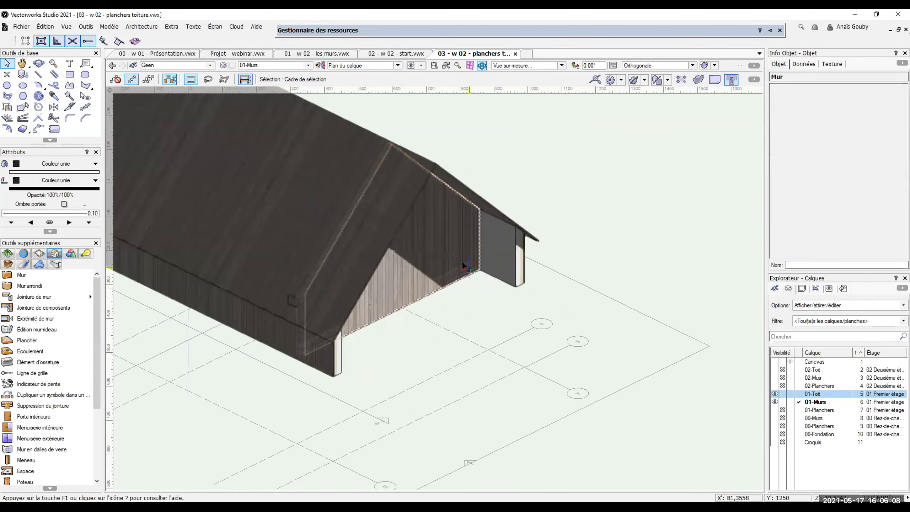
ctrl+middle_drag(458, 313, 399, 305)
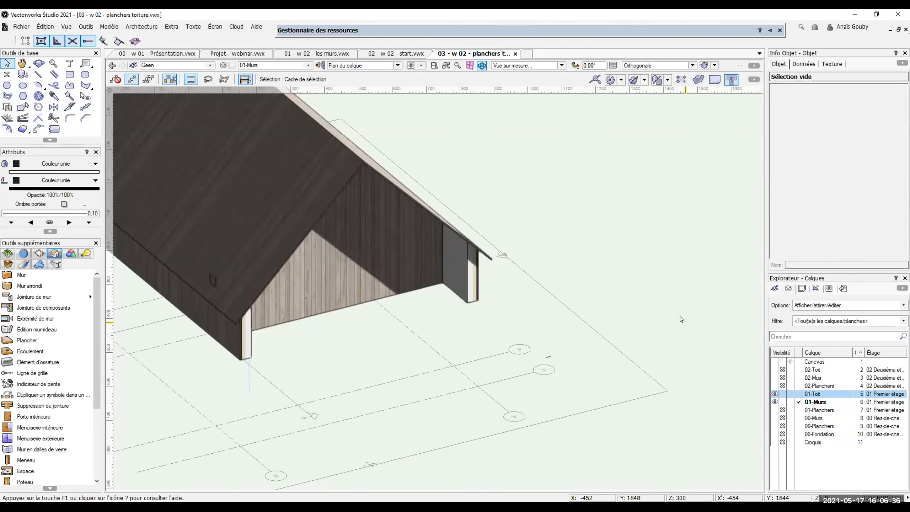
click(238, 54)
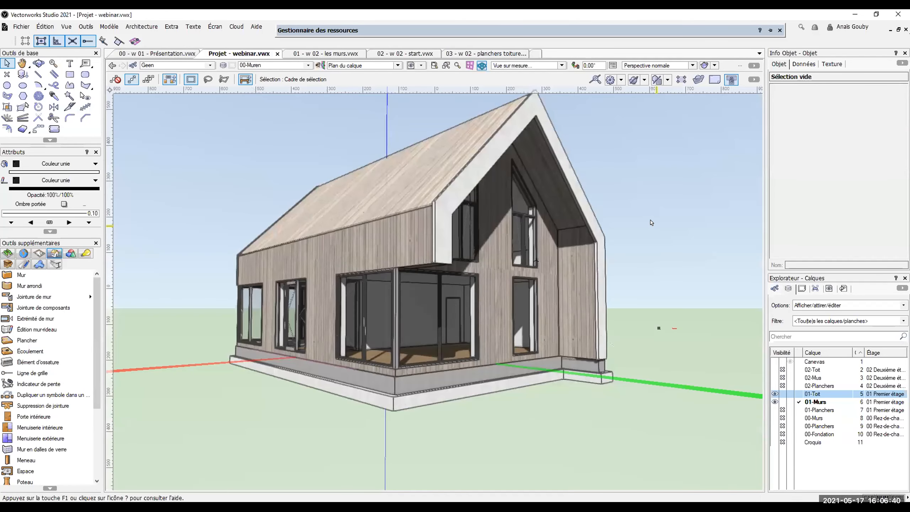
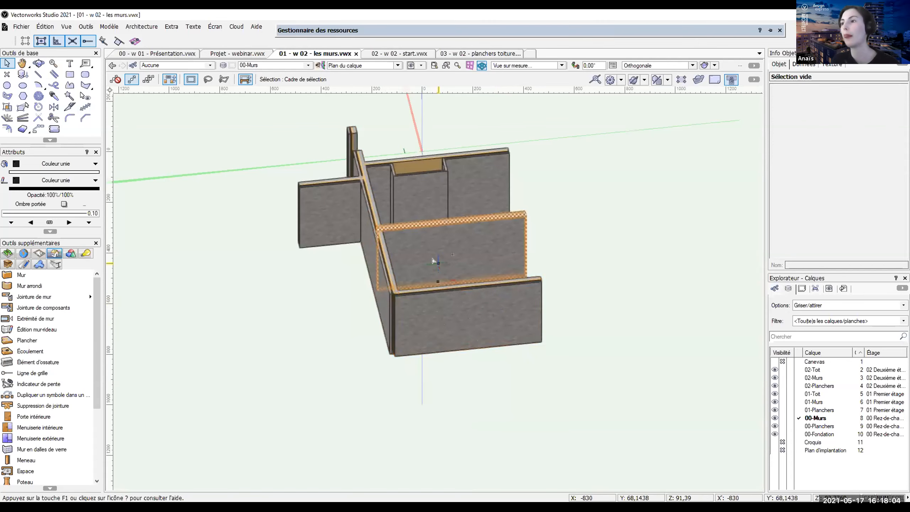
Step: Draw a rectangle about 90 by 26 in the 2D plan, starting from the inner edge of the façade wall's outer cladding layer
mouse_move(288, 304)
middle_down()
mouse_move(254, 357)
mouse_move(259, 365)
middle_up()
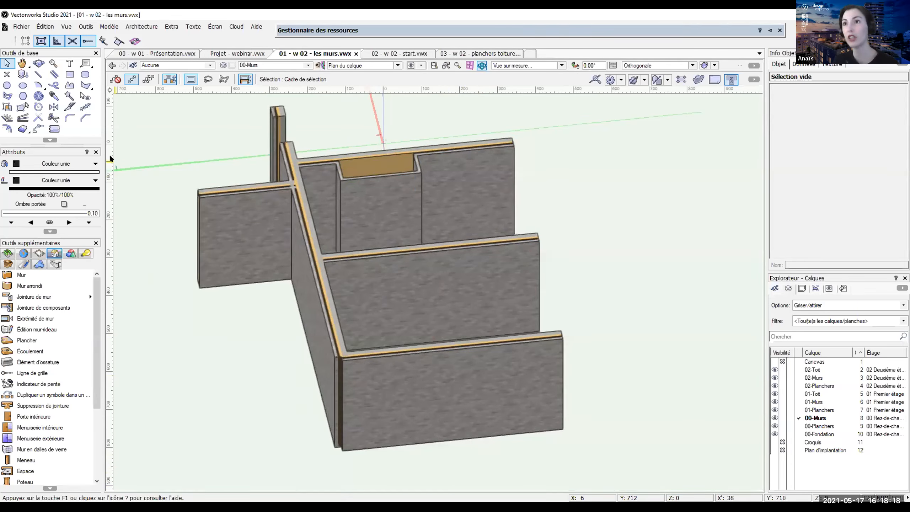
click(70, 74)
scroll(228, 236, down, 1)
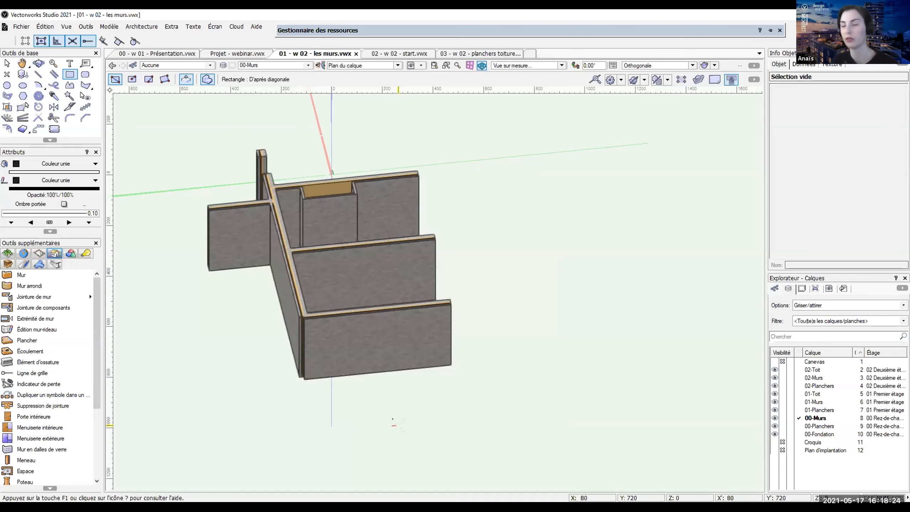
key(ctrl+5)
scroll(346, 214, up, 5)
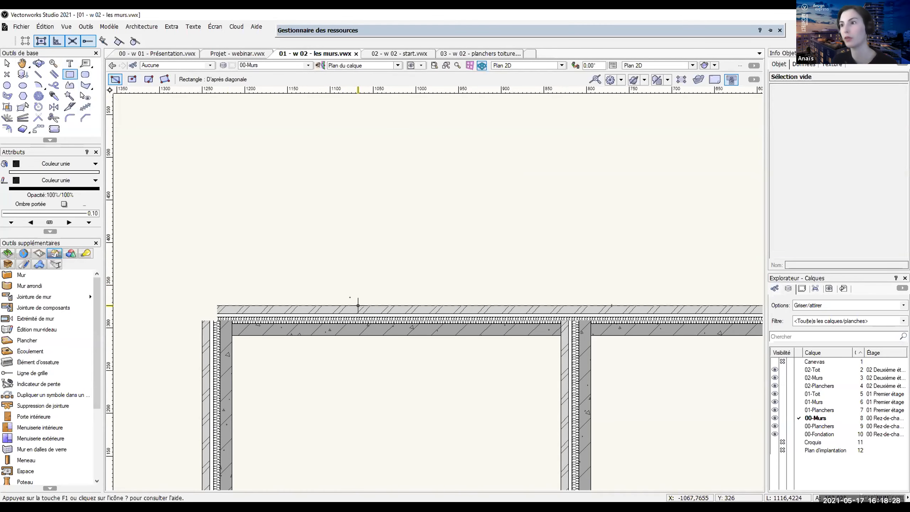
scroll(358, 305, up, 1)
click(333, 318)
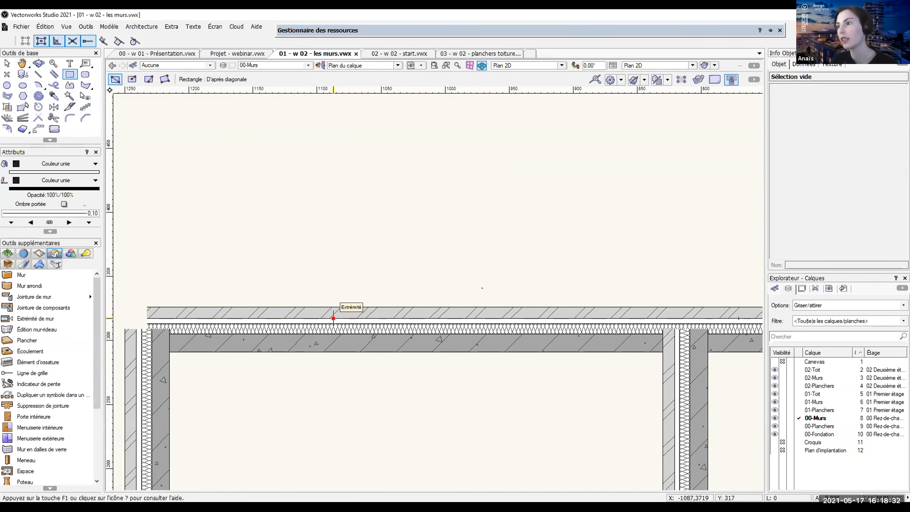
click(446, 285)
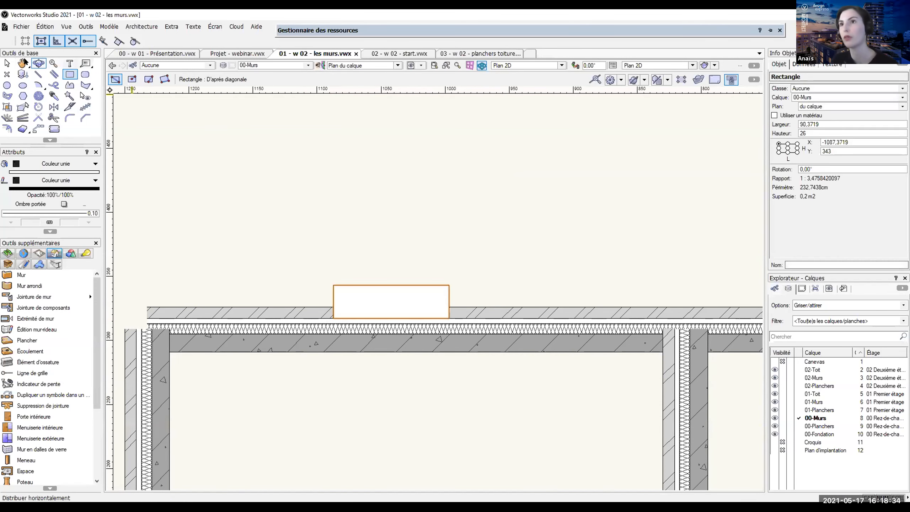
key(x)
click(290, 207)
scroll(292, 213, down, 1)
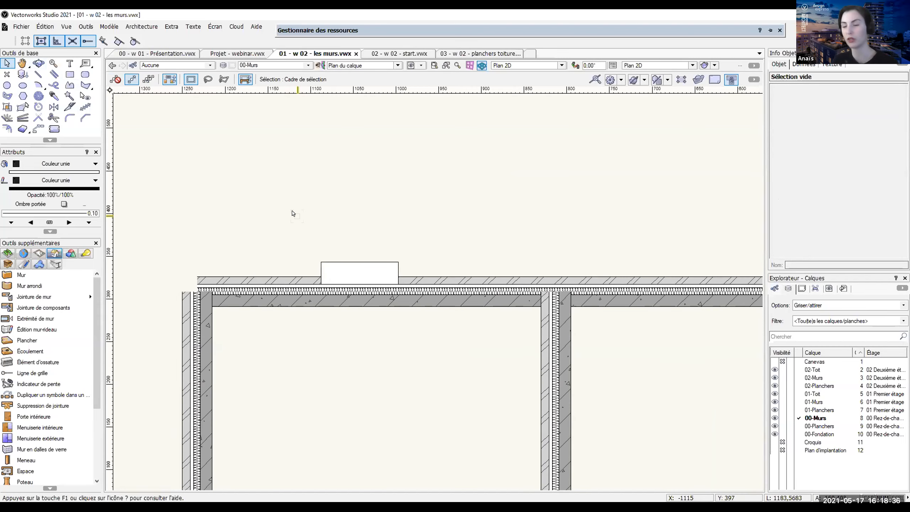
Step: Compare how the new rectangle on the façade wall is represented in the left isometric view and in the 2D plan
key(ctrl+1)
scroll(369, 251, down, 4)
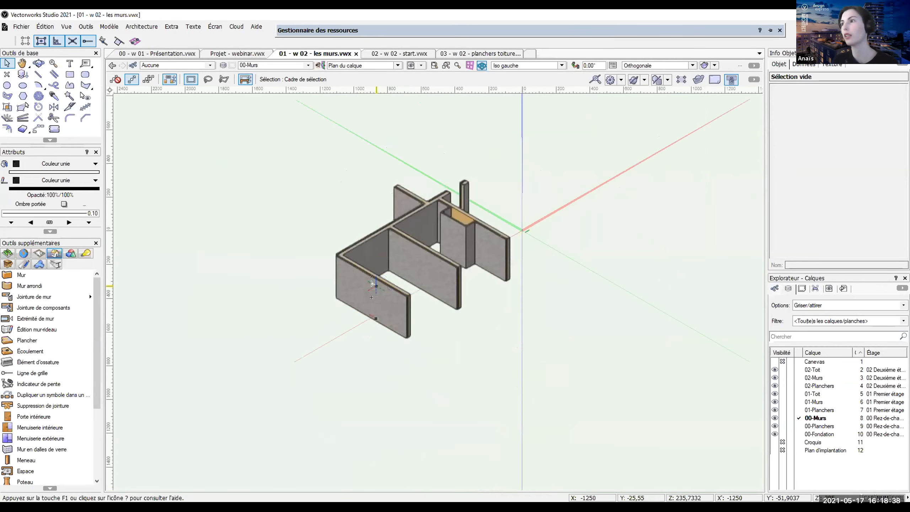
scroll(371, 283, up, 2)
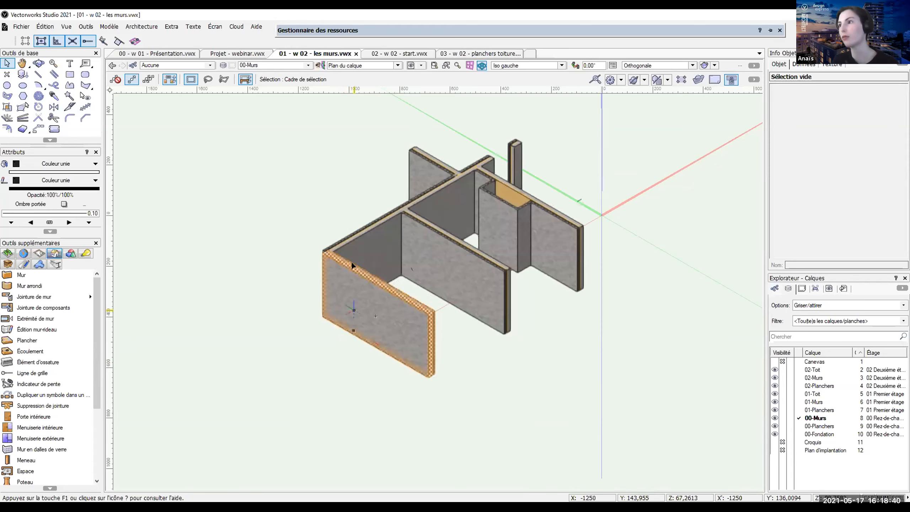
scroll(379, 272, up, 3)
scroll(418, 292, up, 1)
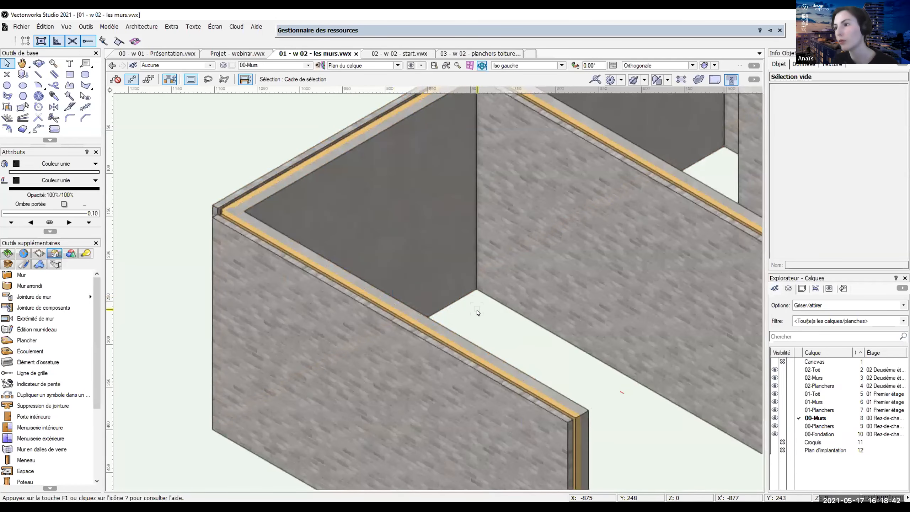
scroll(473, 310, down, 1)
key(ctrl+5)
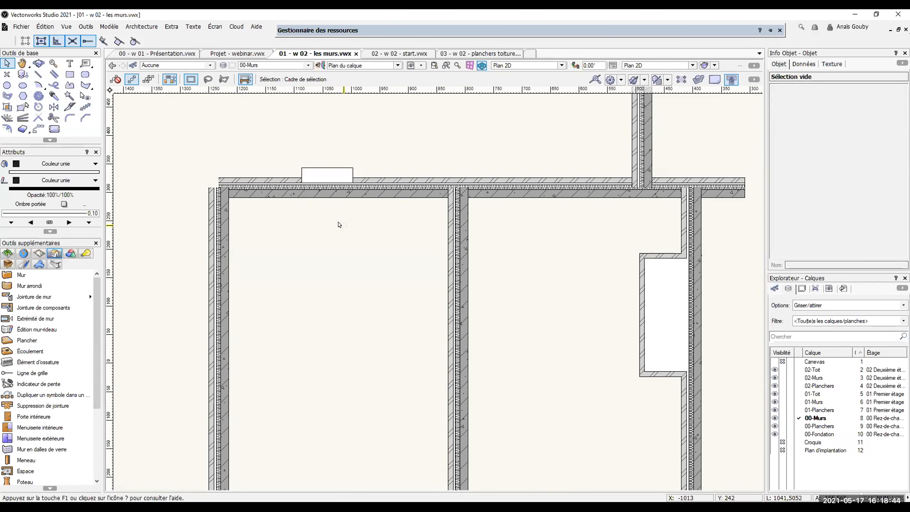
middle_drag(338, 224, 344, 299)
key(x)
click(324, 250)
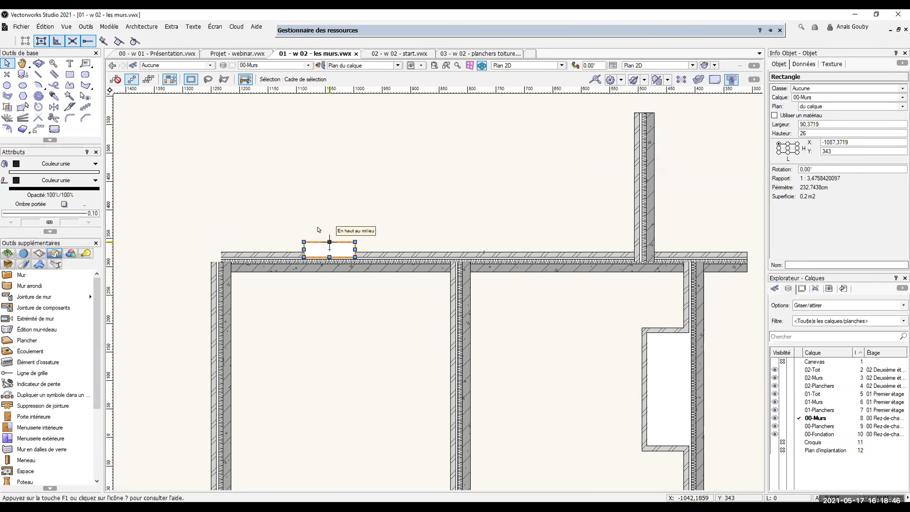
scroll(301, 220, up, 2)
scroll(415, 230, down, 2)
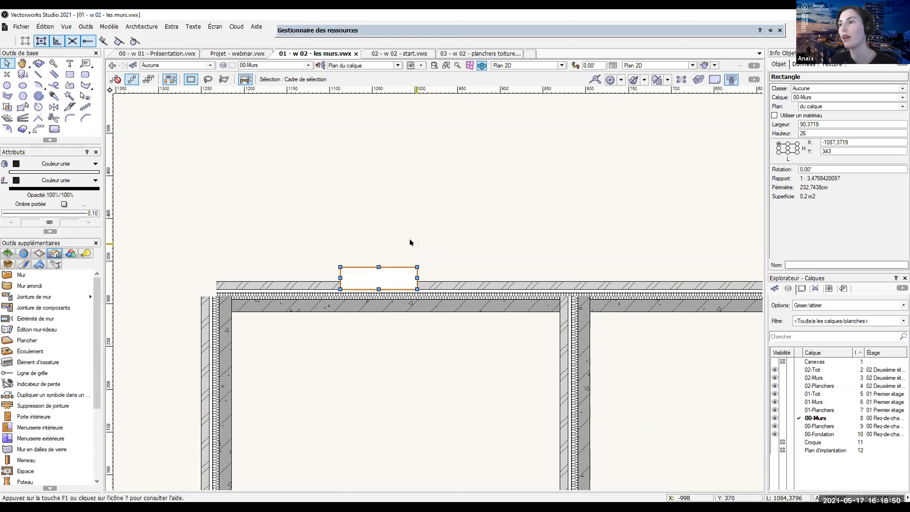
click(410, 238)
Step: Draw a rectangle about 106 by 61 on the ground in front of the end wall, in the left isometric view
key(1)
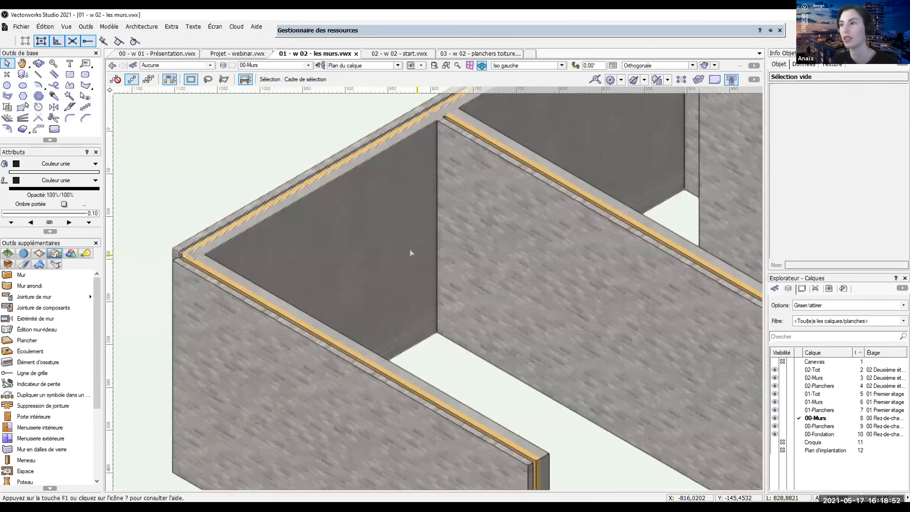
scroll(401, 169, down, 2)
scroll(363, 333, up, 1)
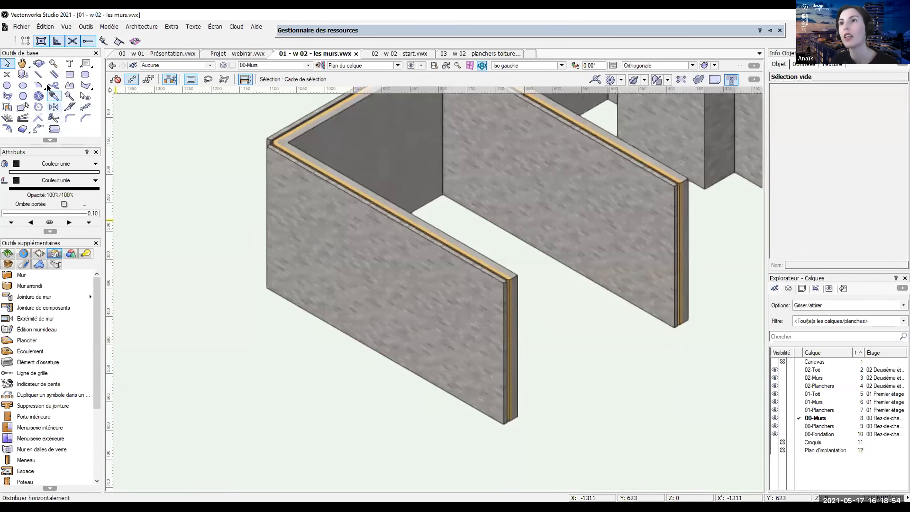
click(69, 74)
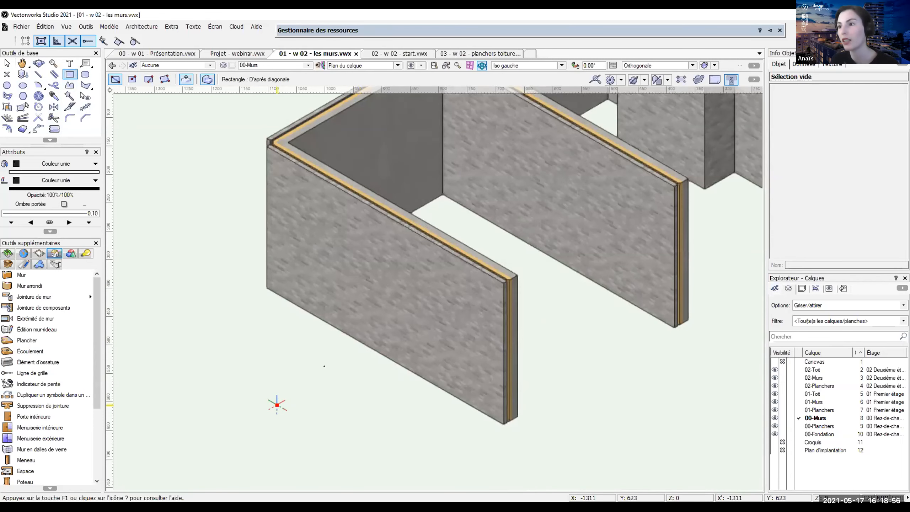
click(342, 393)
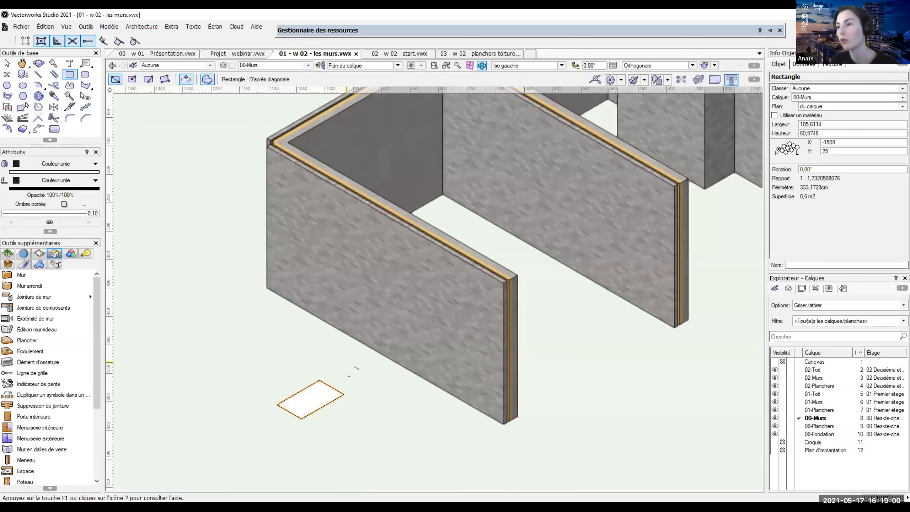
Step: Extrude the ground rectangle in front of the end wall by 50 to make a block
scroll(285, 430, up, 2)
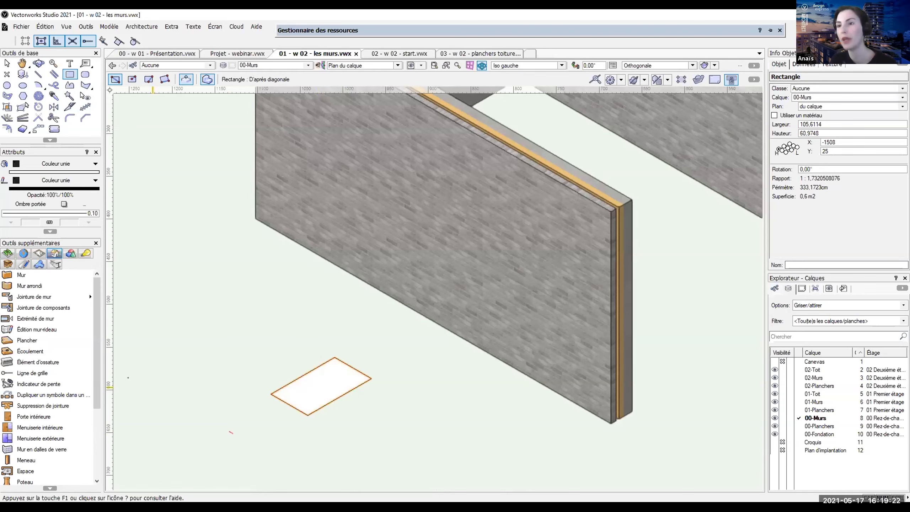
click(71, 253)
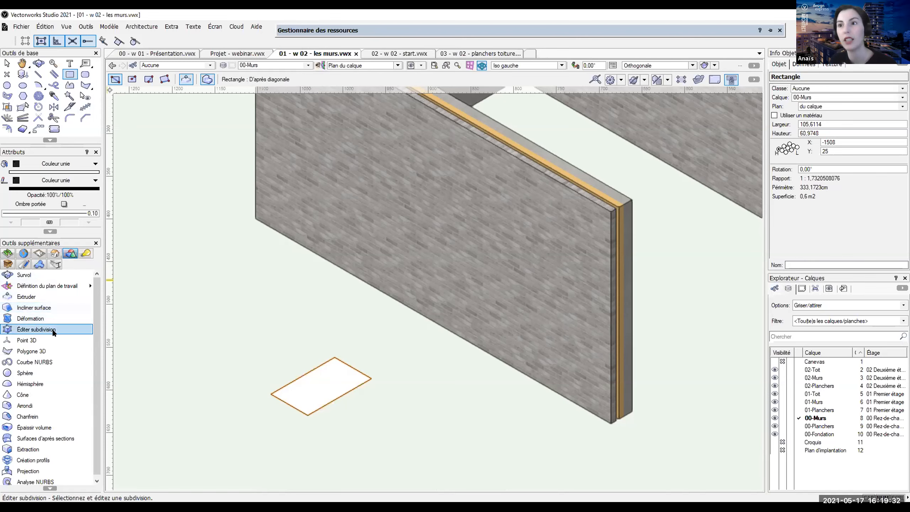
click(26, 296)
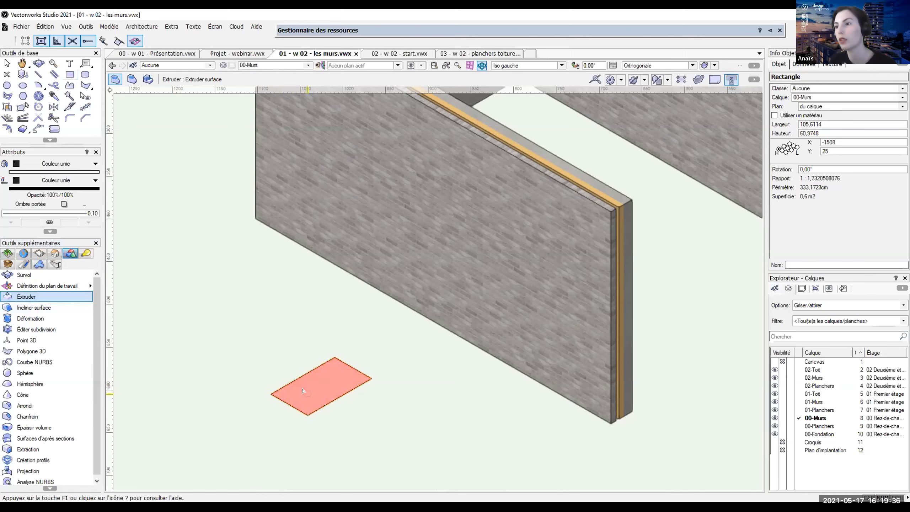
click(247, 325)
key(Tab)
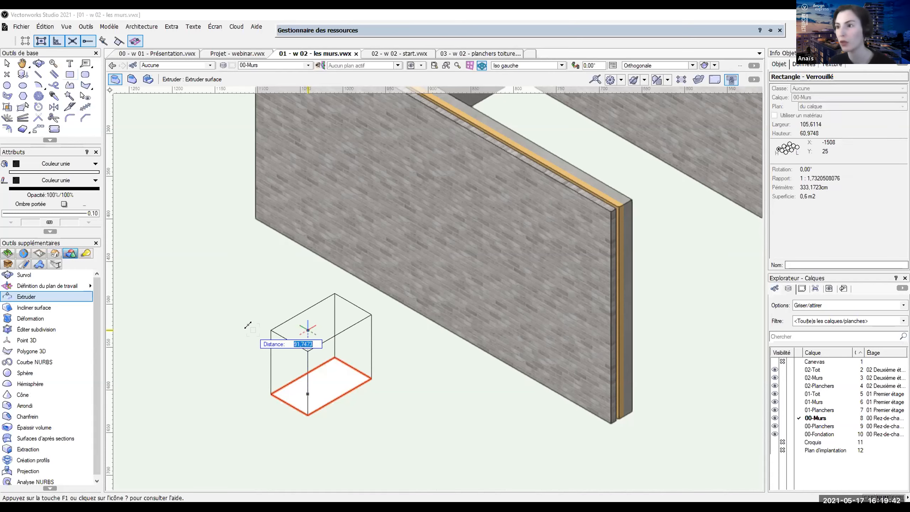
key(Return)
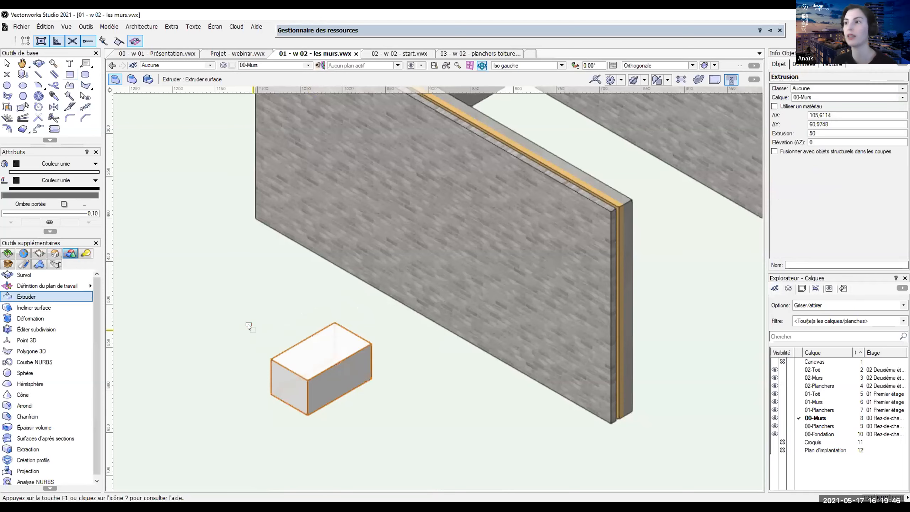
key(x)
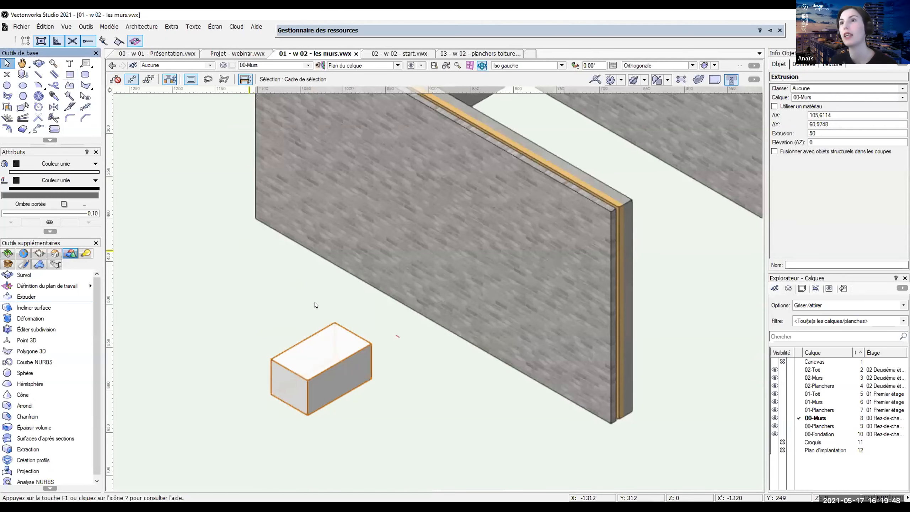
Step: Move the extruded block onto the end wall so that it passes through it, at an elevation of about 198
click(331, 351)
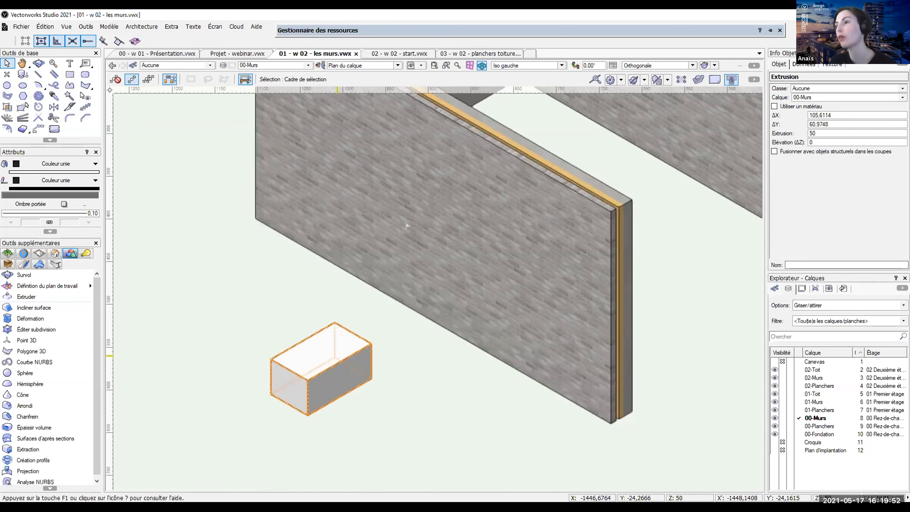
drag(330, 353, 411, 223)
scroll(406, 347, down, 2)
scroll(438, 220, up, 2)
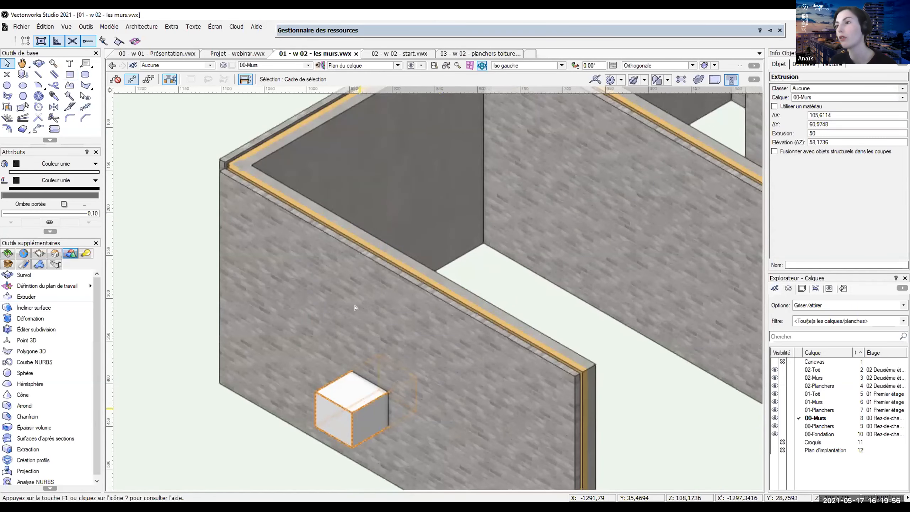
drag(355, 308, 358, 258)
Step: Move the block in the top view by its inner corner so that its end meets the inner face of the wall's outer cladding
shift+middle_drag(514, 275, 372, 420)
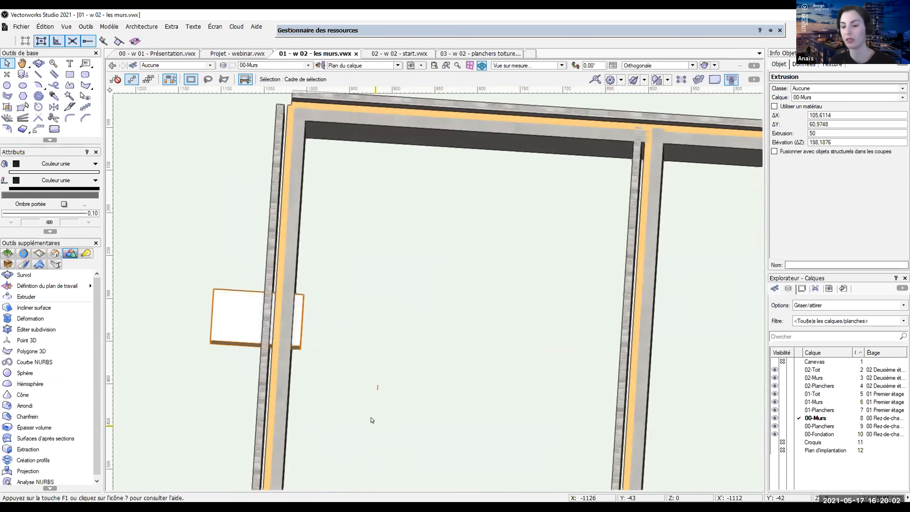
key(5)
scroll(434, 266, up, 2)
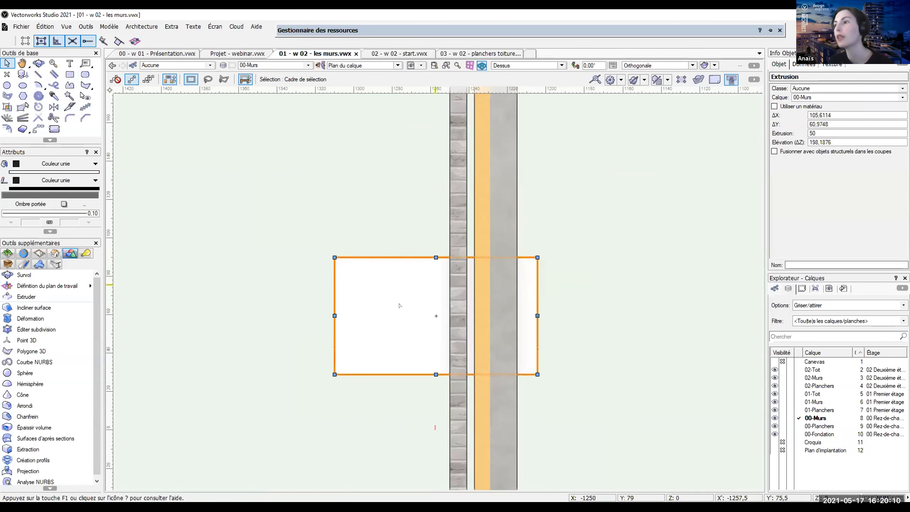
click(36, 129)
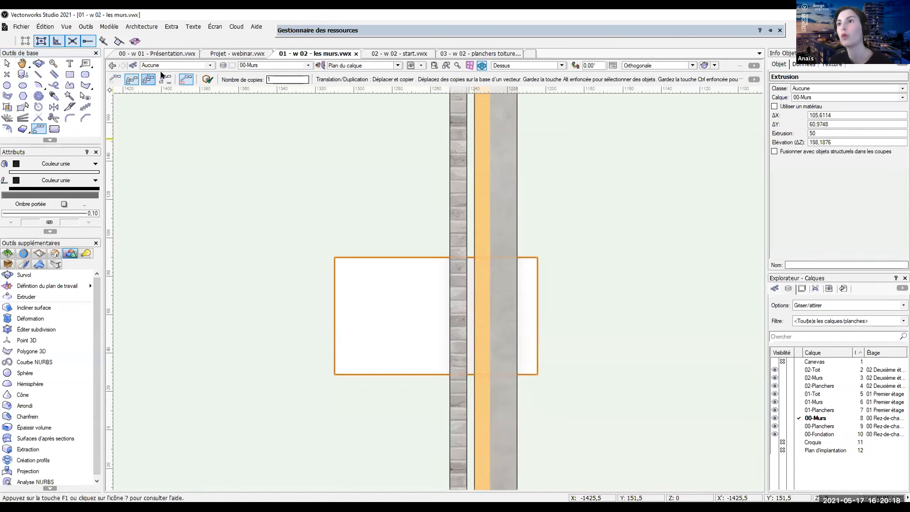
click(114, 79)
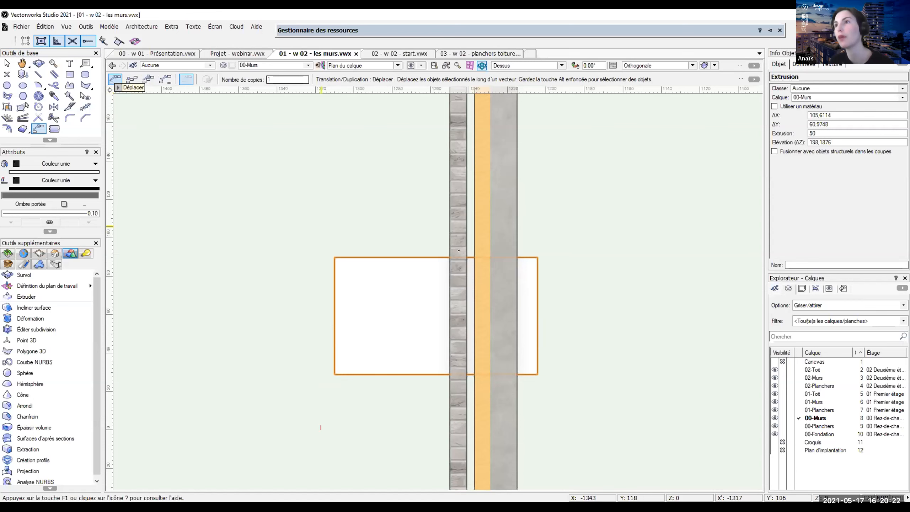
click(537, 256)
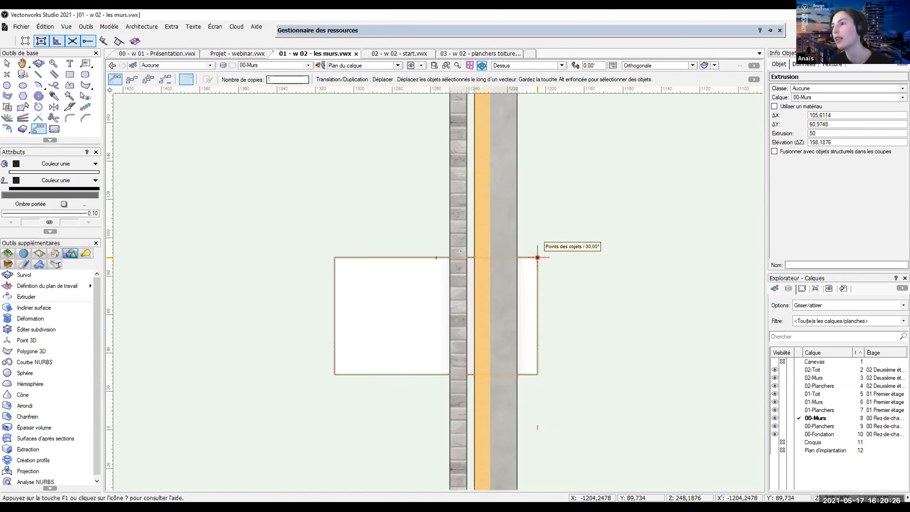
click(466, 257)
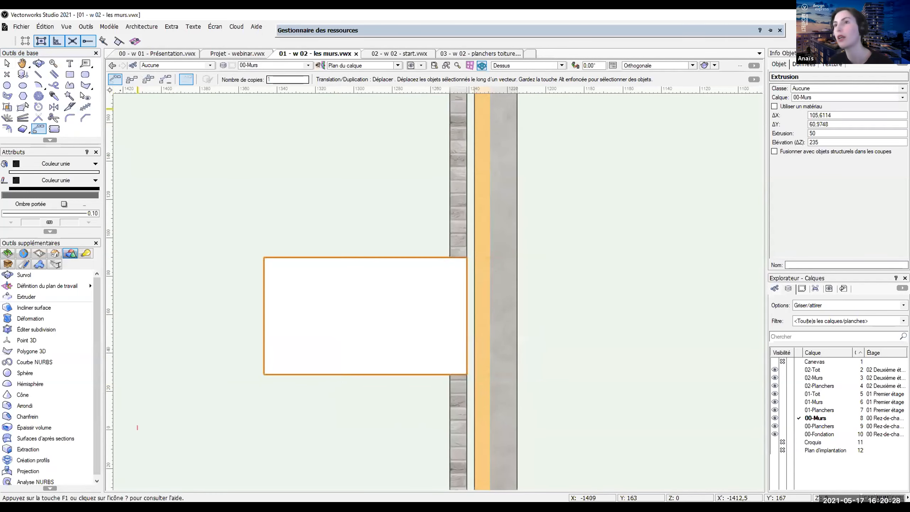
key(x)
key(x)
scroll(352, 204, down, 1)
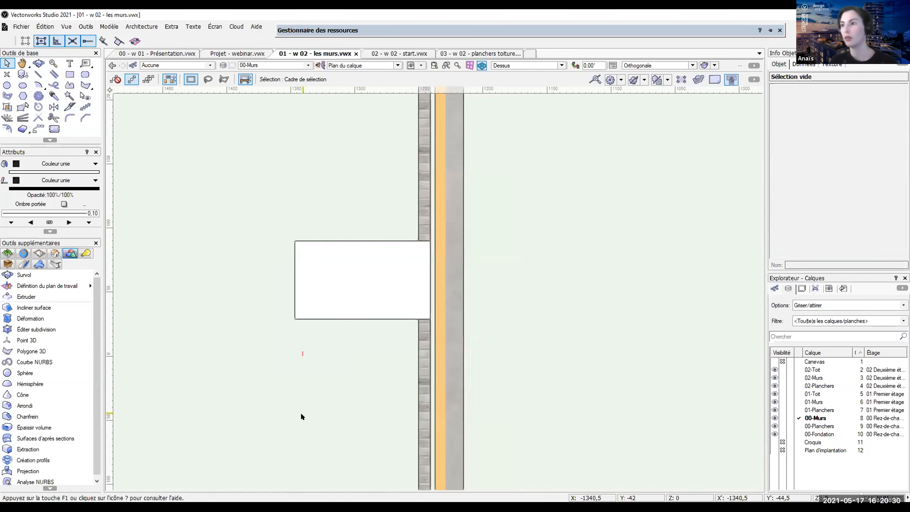
Step: Lower the block along the end wall to an elevation of about 206.5 with the Move tool
key(KP_3)
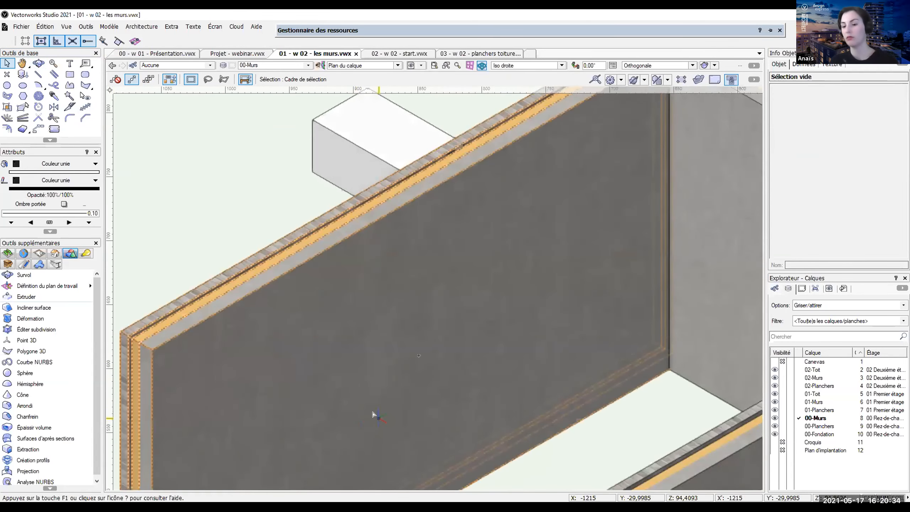
key(KP_1)
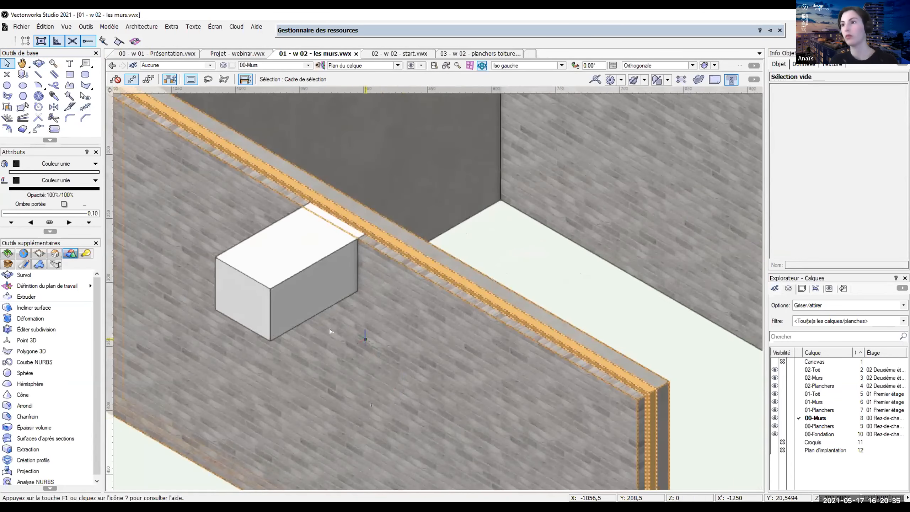
click(290, 297)
click(39, 128)
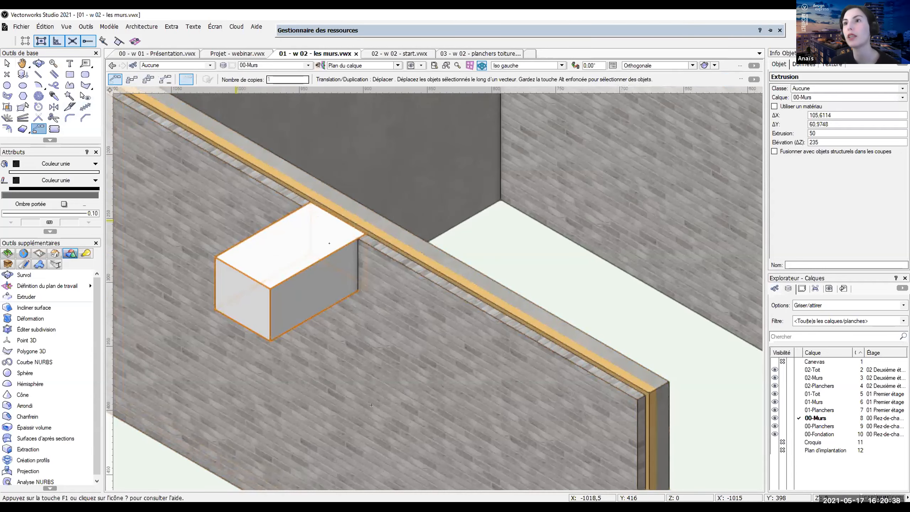
scroll(358, 240, up, 3)
click(329, 231)
click(334, 297)
scroll(439, 179, down, 3)
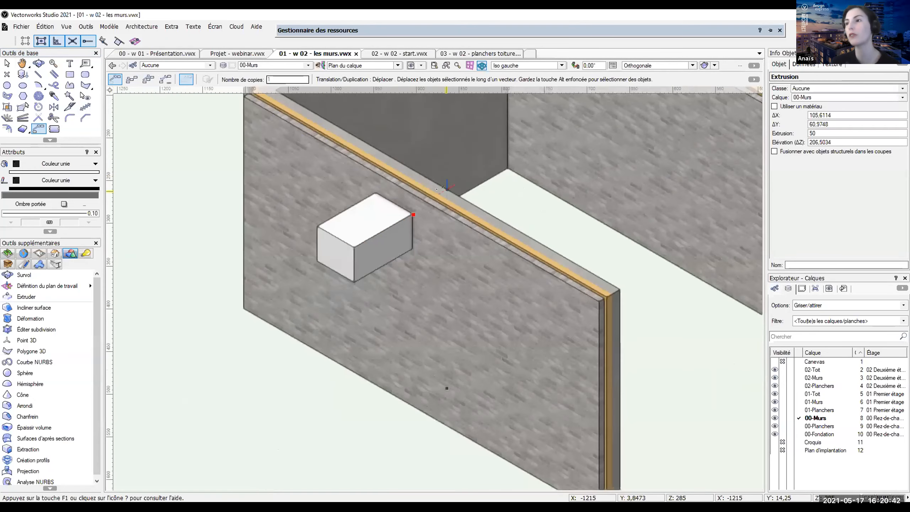
Step: Subtract the extruded block from the ground-floor end wall as a wall recess, with a cut plane height of 100
middle_drag(326, 381, 323, 425)
key(x)
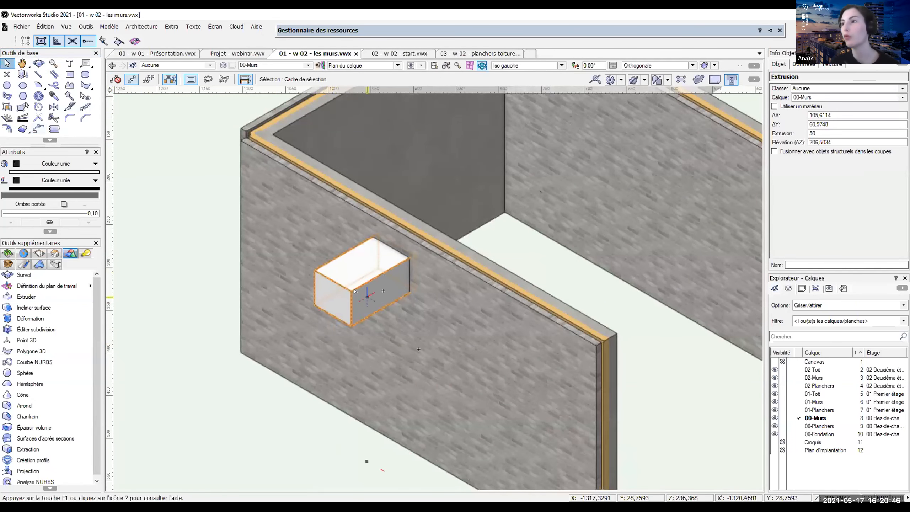
shift+click(436, 366)
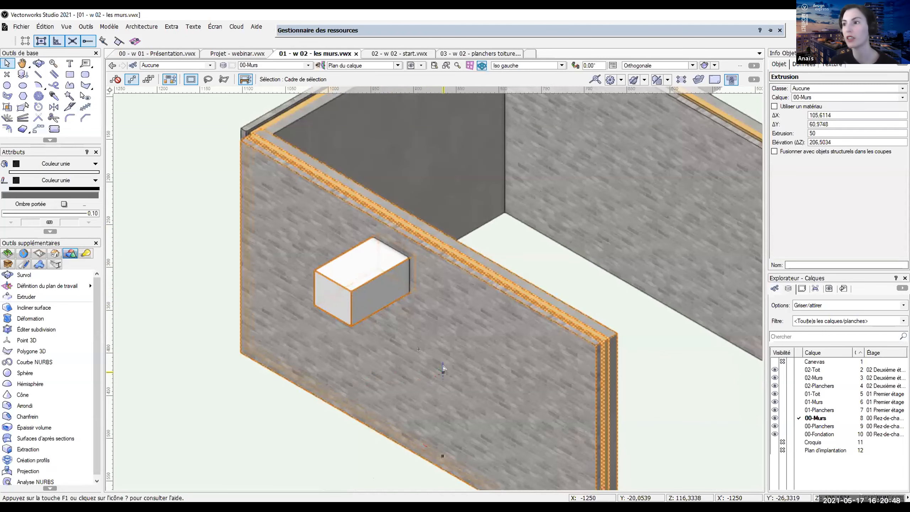
shift+click(465, 366)
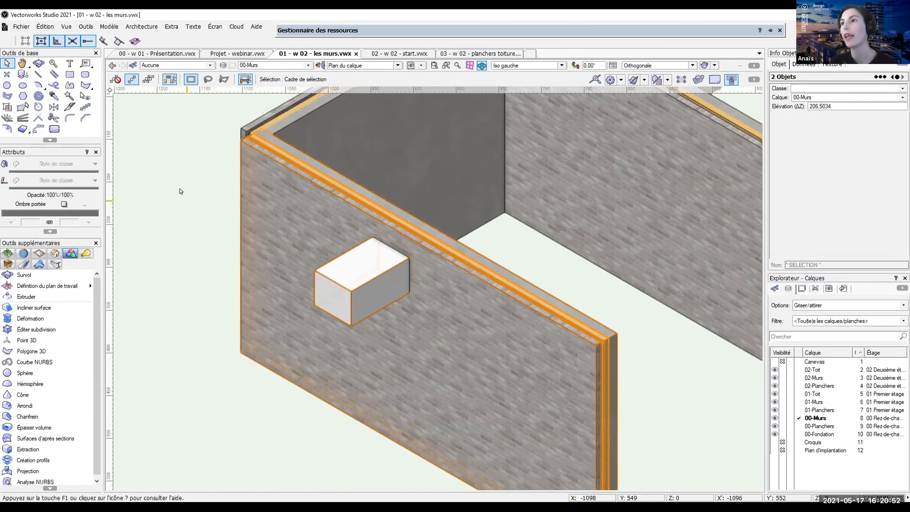
right_click(344, 280)
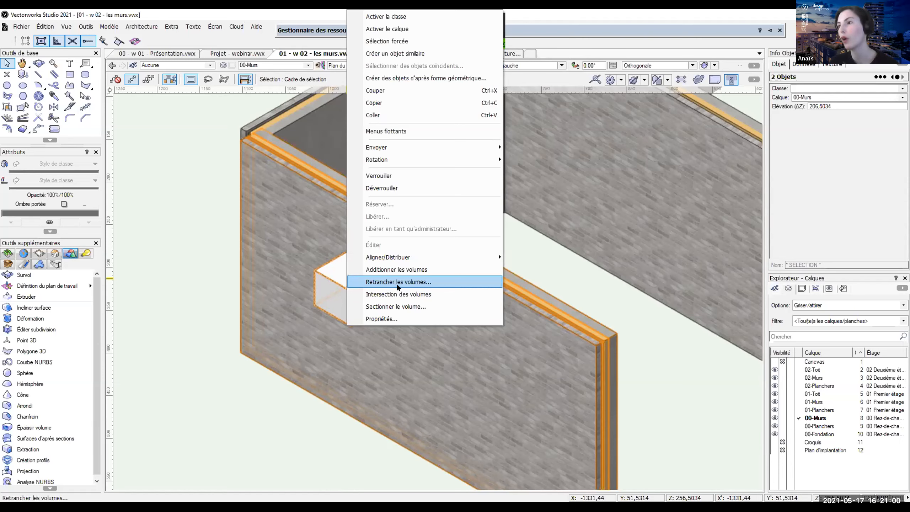
click(413, 283)
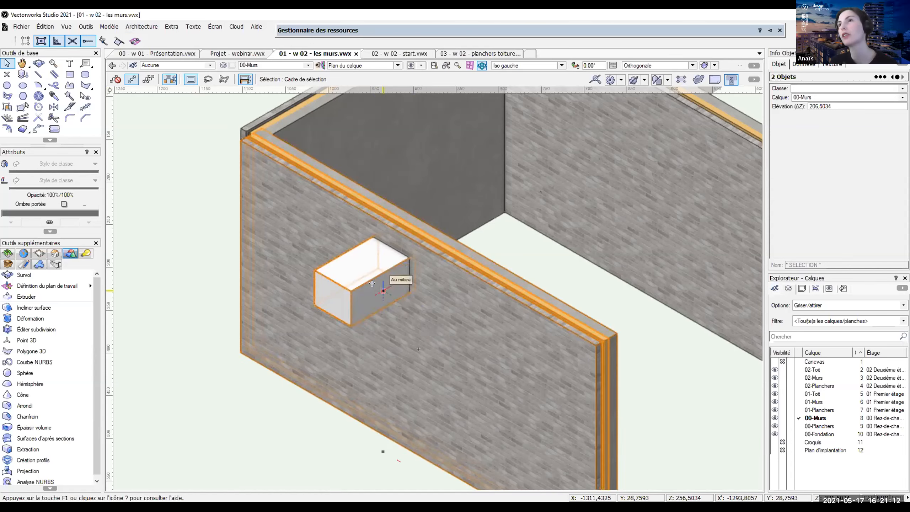
click(143, 27)
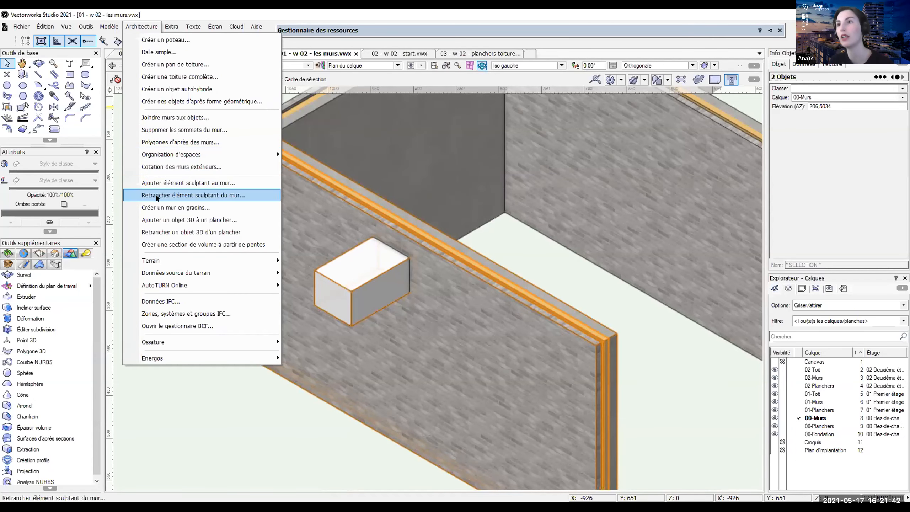
click(206, 196)
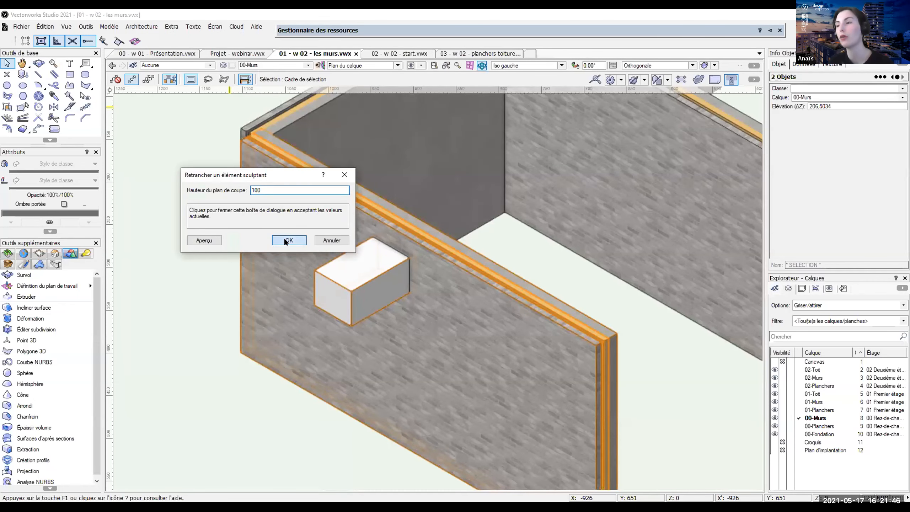
click(288, 239)
click(217, 386)
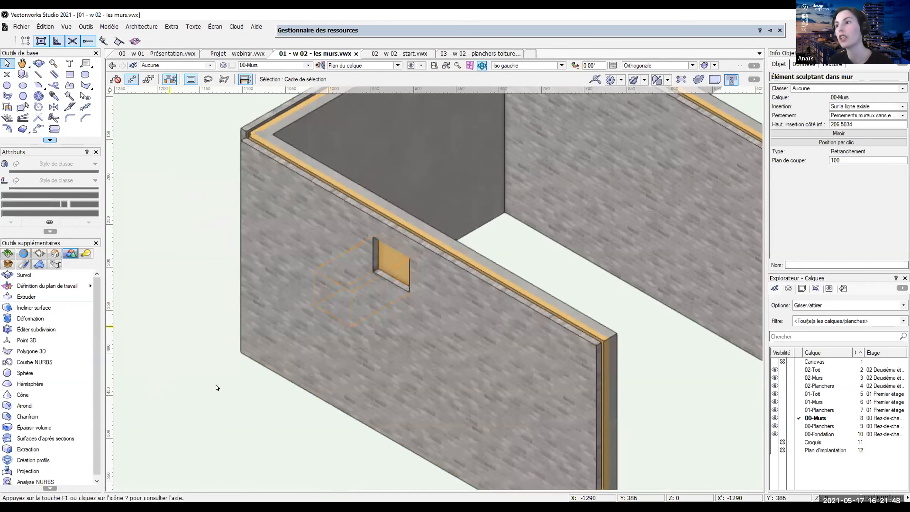
Step: Select the wall recess to check its properties, and examine the cut in the end wall up close and within the overall wall layout
click(357, 283)
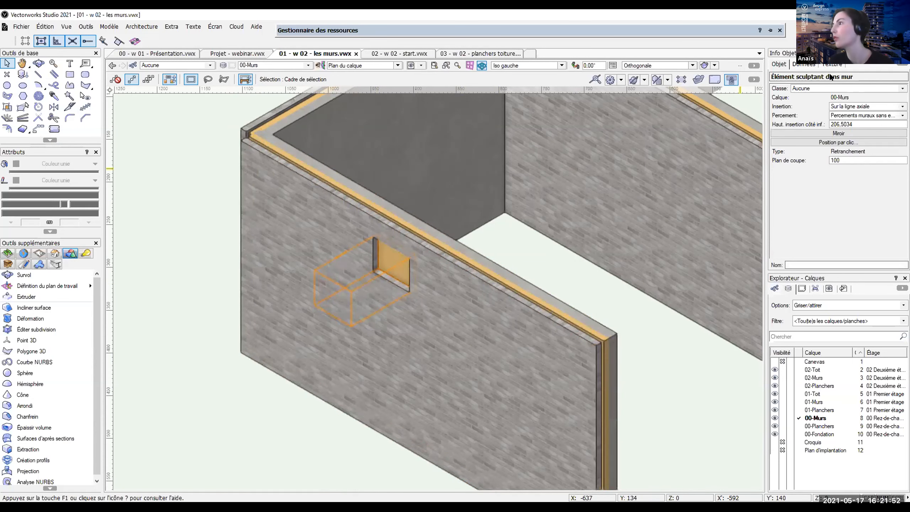
click(234, 439)
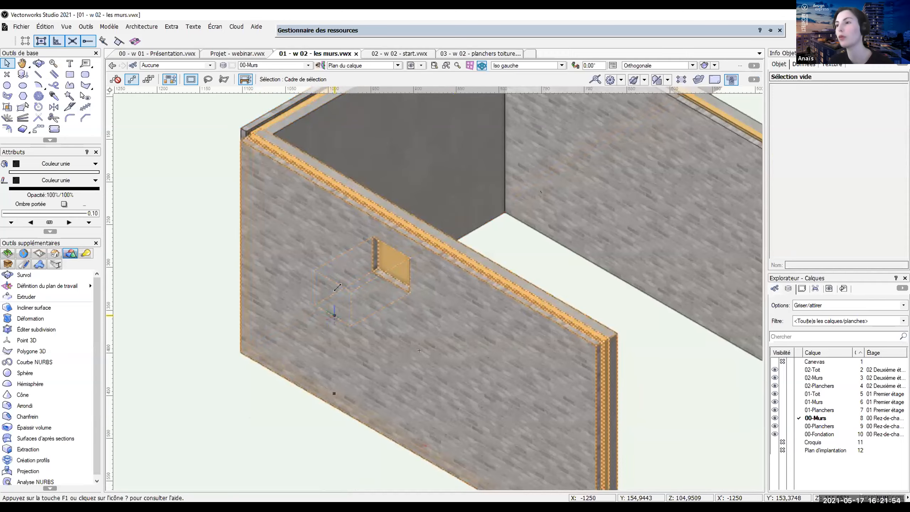
scroll(359, 271, up, 2)
scroll(360, 267, up, 1)
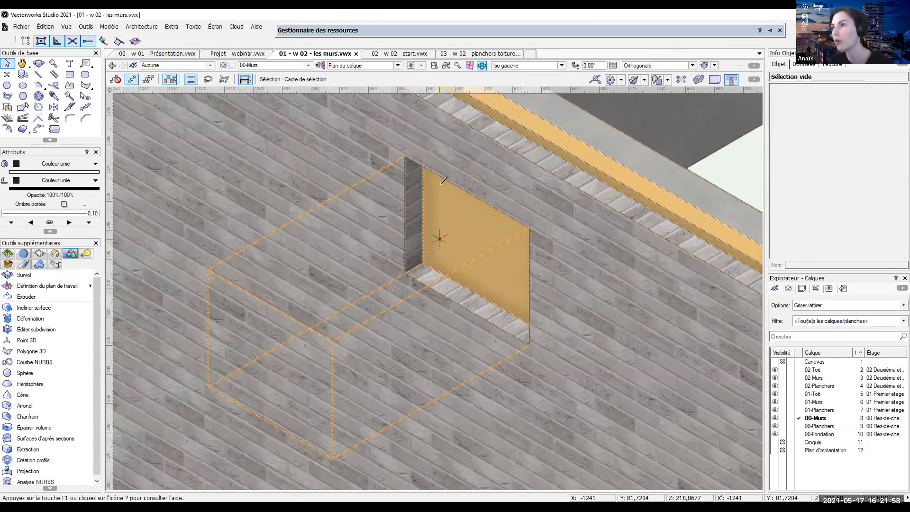
scroll(484, 227, down, 2)
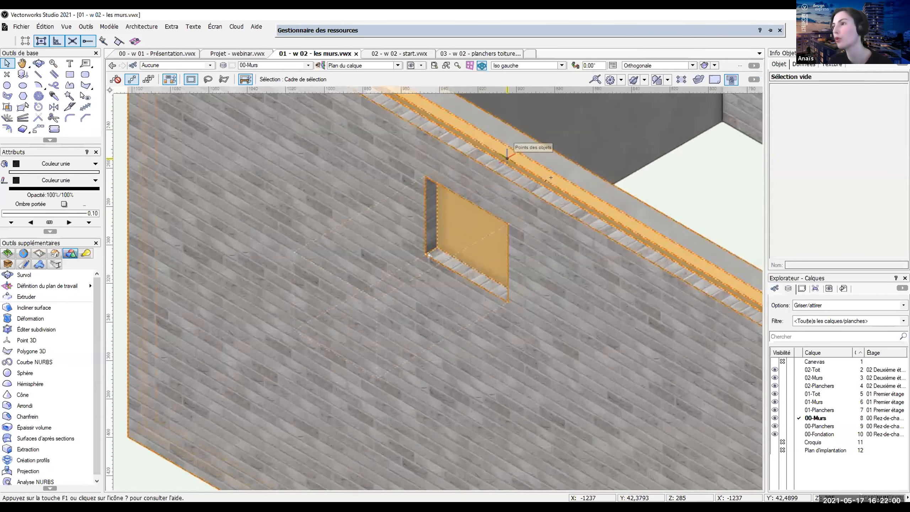
scroll(368, 289, down, 3)
scroll(412, 308, up, 1)
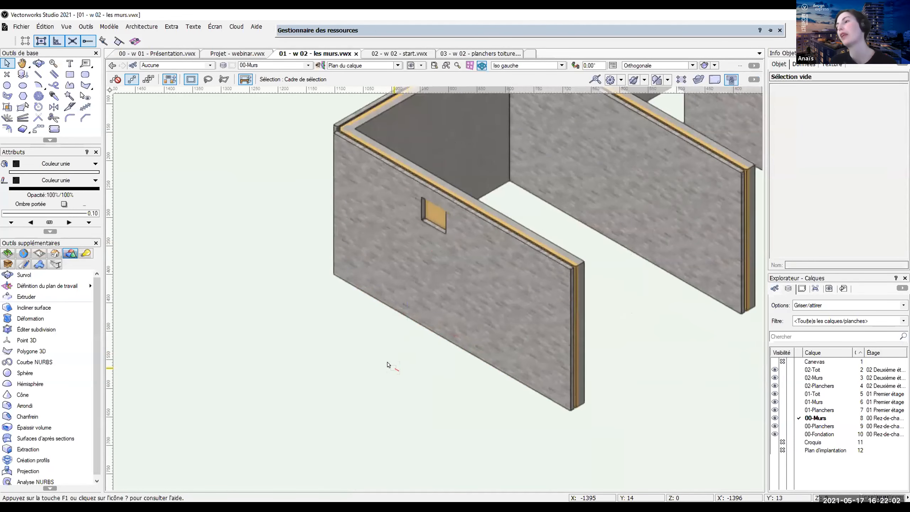
scroll(460, 190, up, 1)
scroll(307, 248, down, 2)
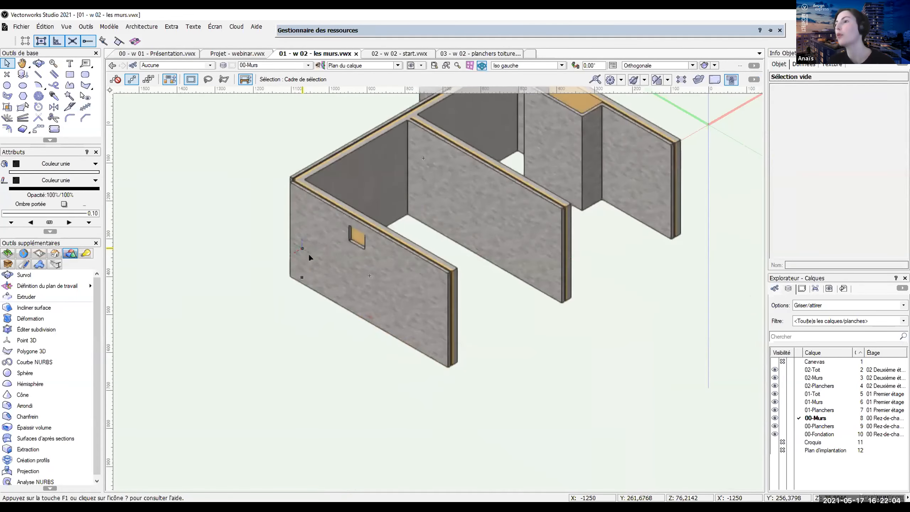
middle_drag(435, 204, 427, 285)
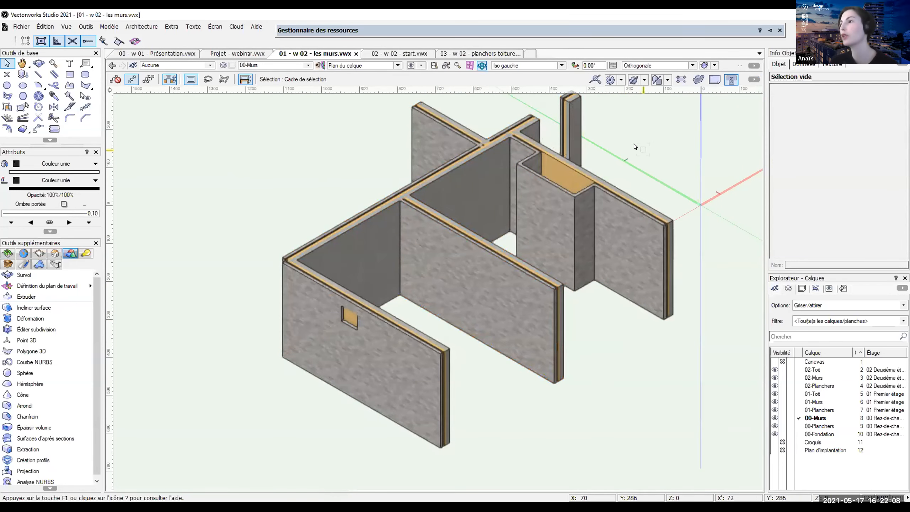
scroll(272, 391, up, 1)
scroll(341, 406, up, 1)
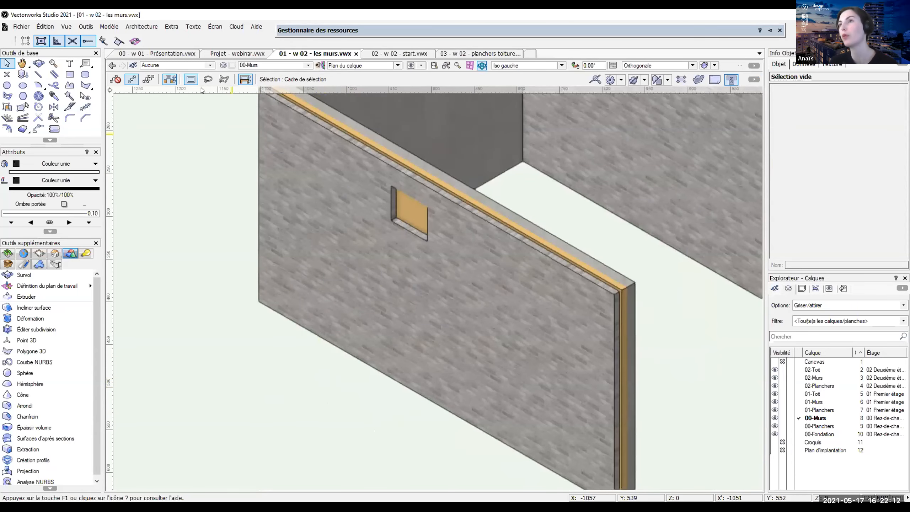
click(140, 27)
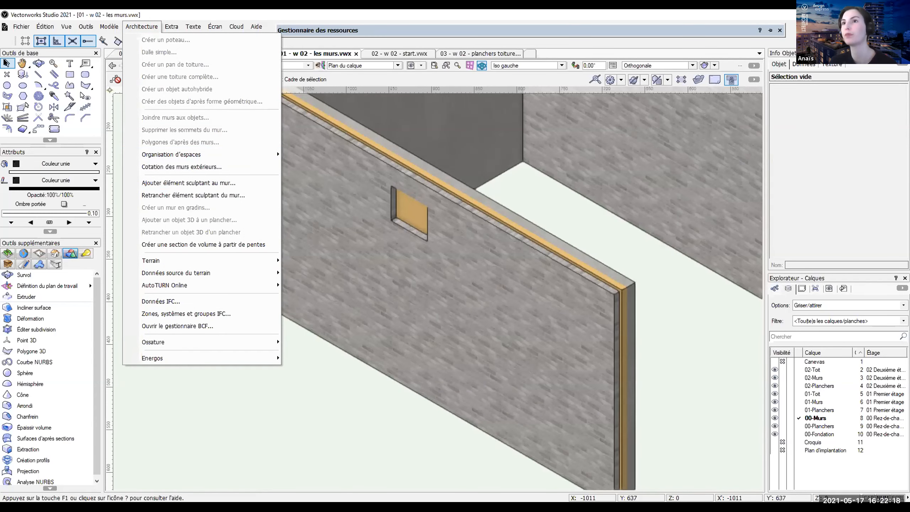
click(6, 61)
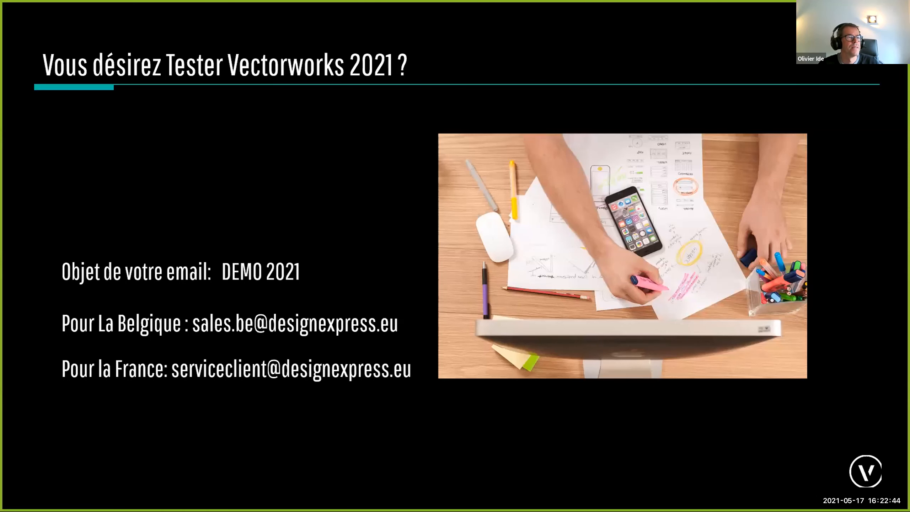
click(674, 121)
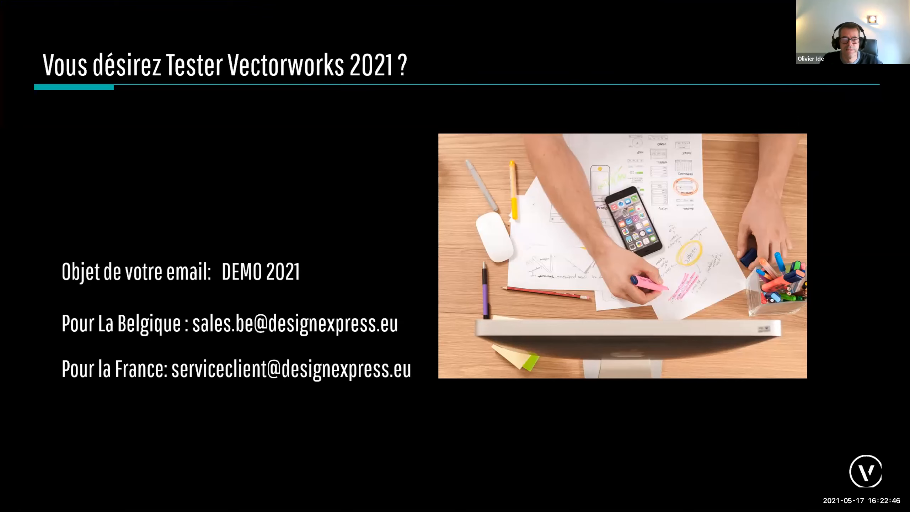